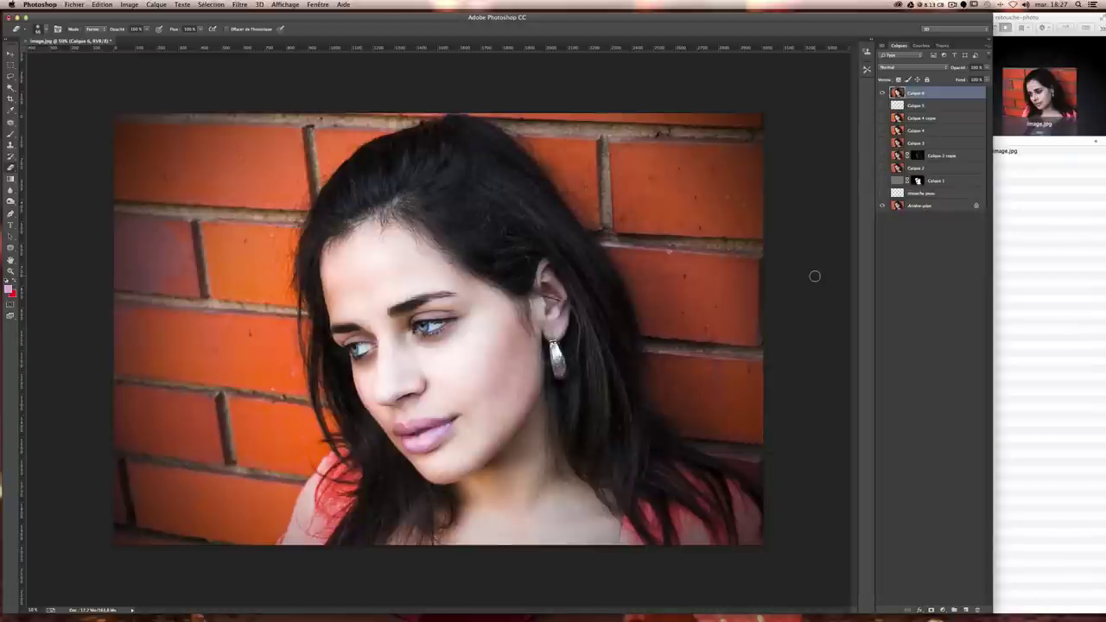
# - Hide the Calque 6 retouch layers, select the Arrière-plan background layer and zoom in
pyautogui.click(881, 92)
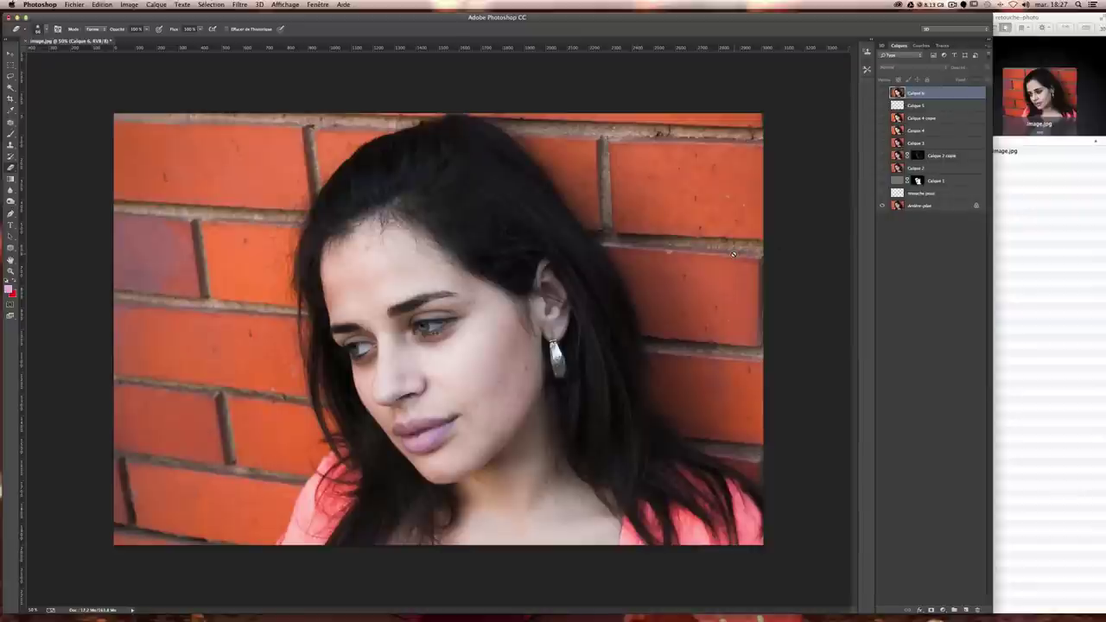
pyautogui.click(931, 204)
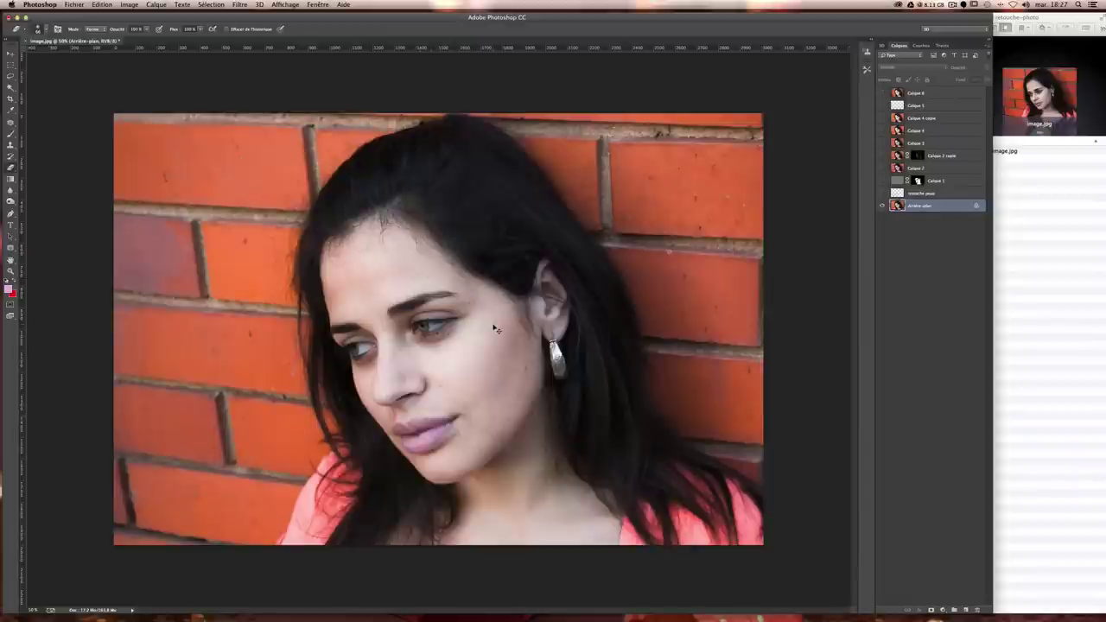
pyautogui.press('super+plus')
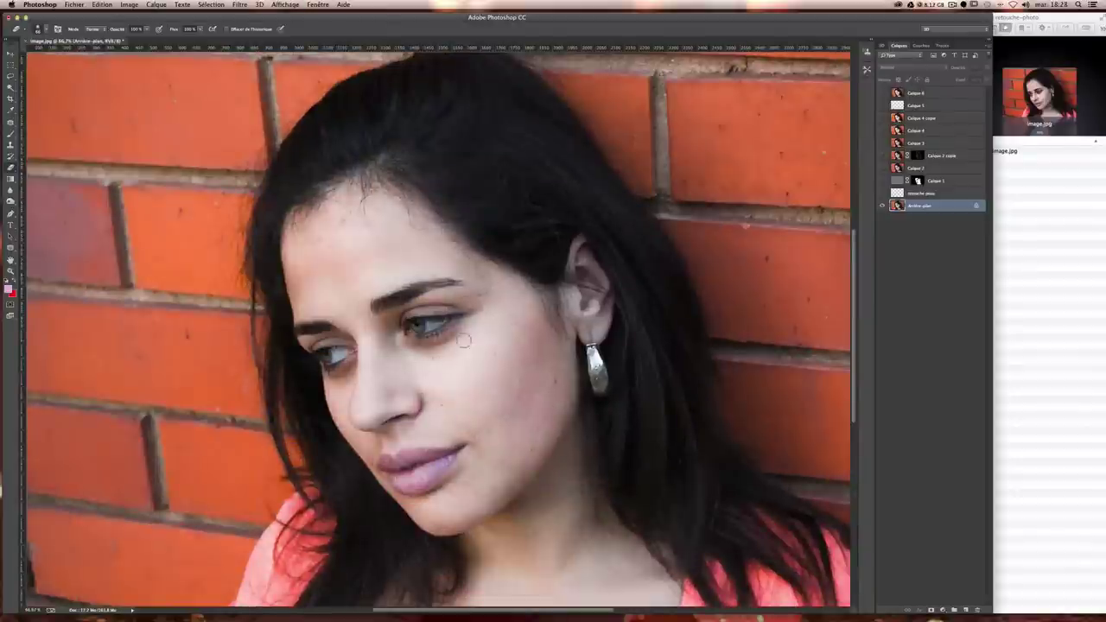
# - Toggle Calque 8 on and off repeatedly to compare before and after, leave it visible, then zoom out
pyautogui.scroll(-3, 570, 463)
pyautogui.scroll(2, 566, 464)
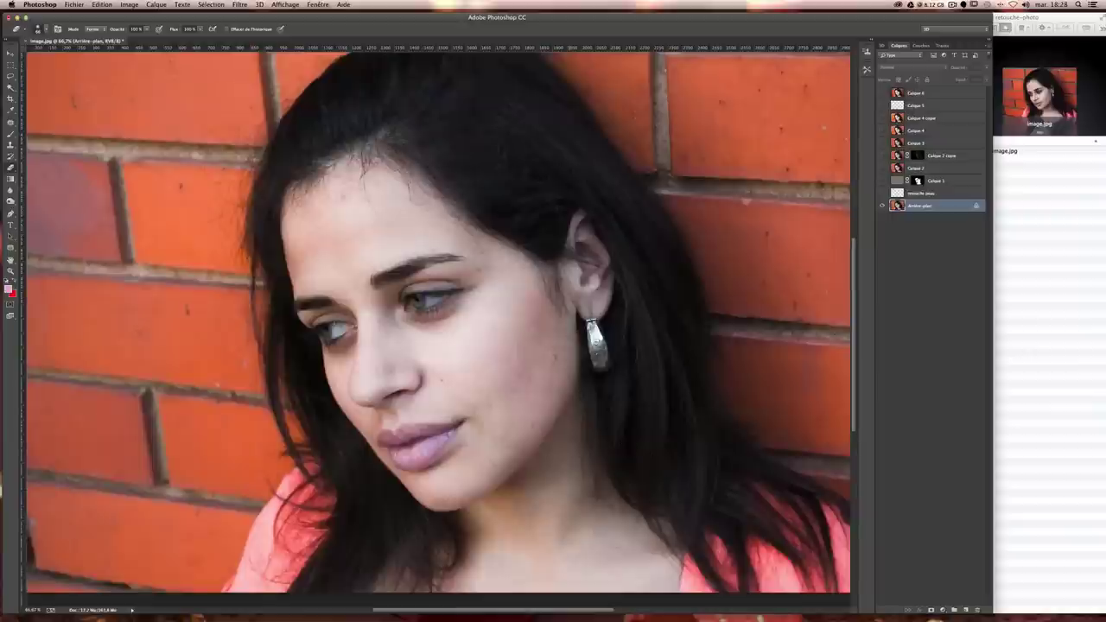
pyautogui.scroll(1, 569, 462)
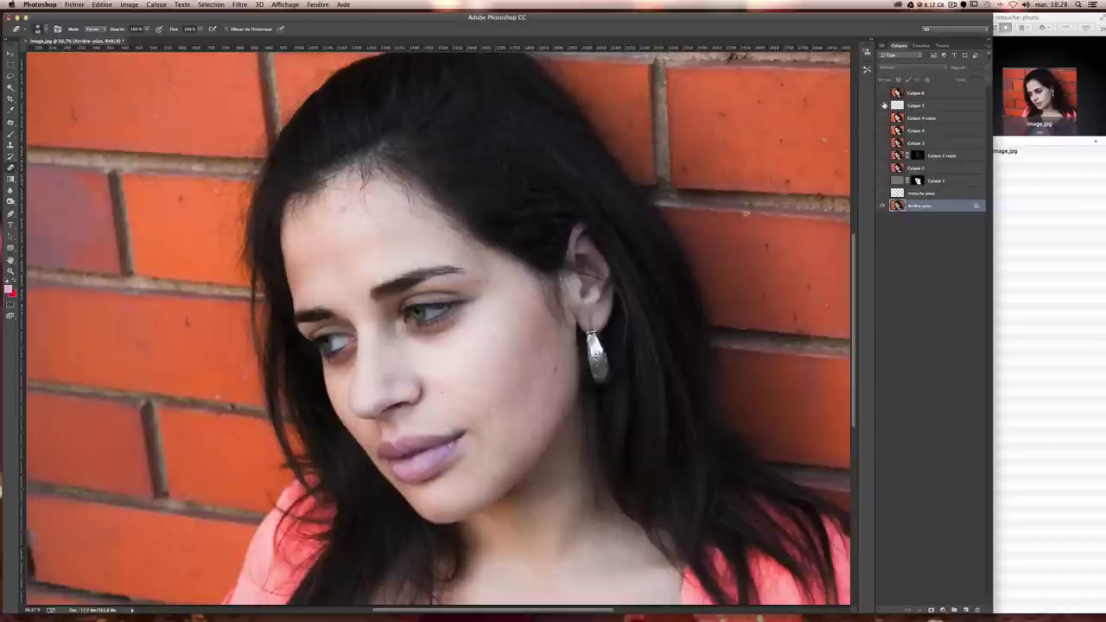
pyautogui.click(883, 93)
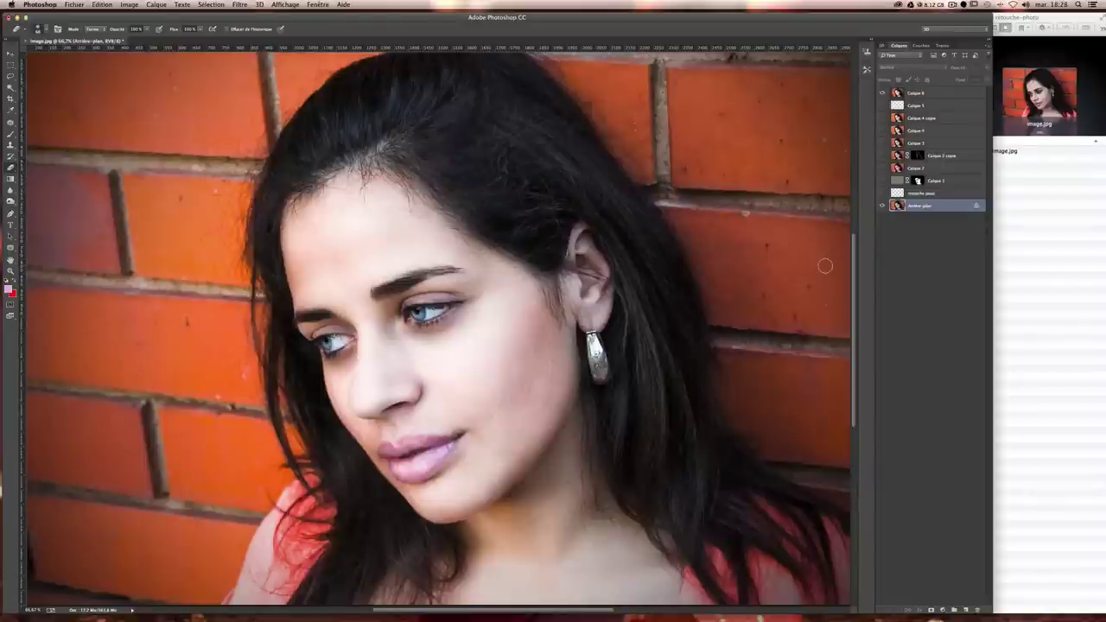
pyautogui.click(882, 93)
pyautogui.click(883, 93)
pyautogui.click(883, 92)
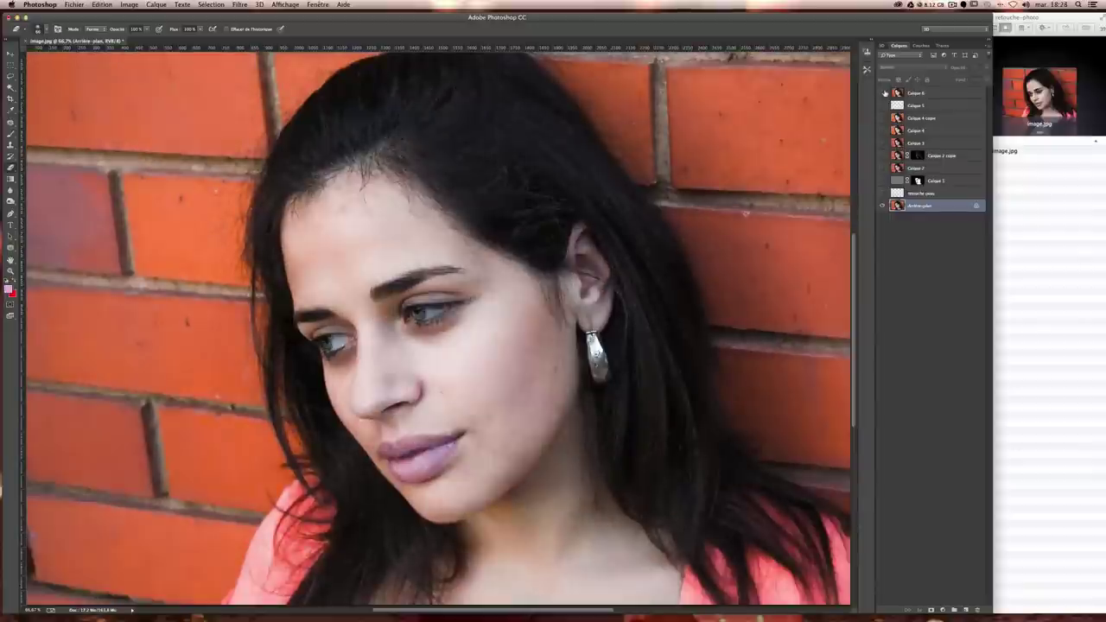
pyautogui.click(883, 92)
pyautogui.click(883, 92)
pyautogui.click(883, 92)
pyautogui.click(883, 92)
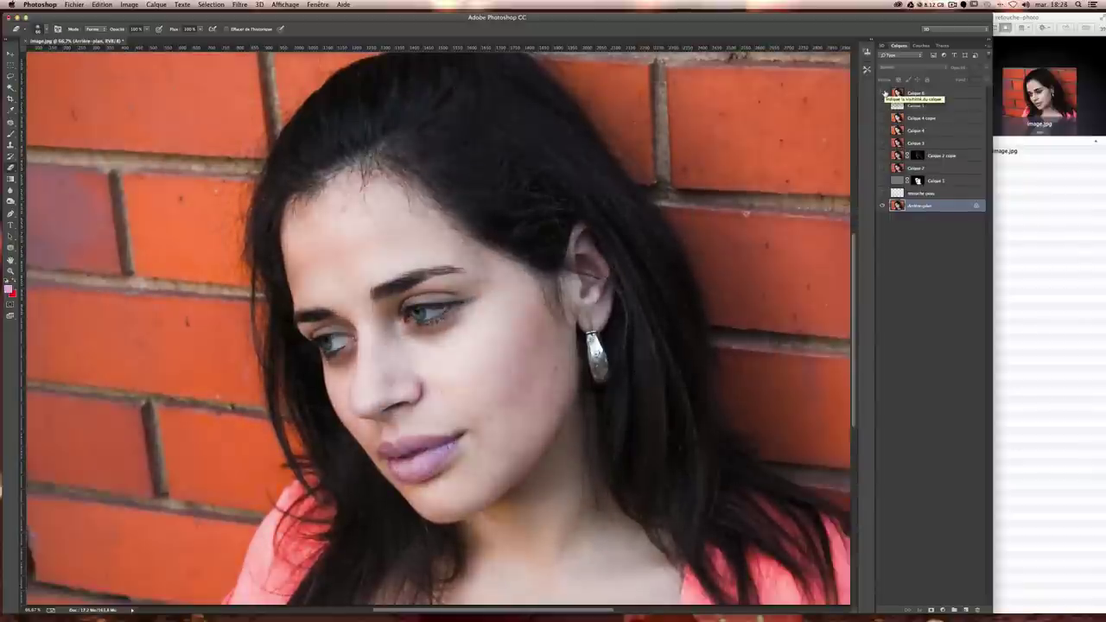
pyautogui.click(883, 92)
pyautogui.click(883, 92)
pyautogui.click(883, 92)
pyautogui.click(883, 92)
pyautogui.click(883, 92)
pyautogui.click(883, 93)
pyautogui.click(883, 92)
pyautogui.click(883, 92)
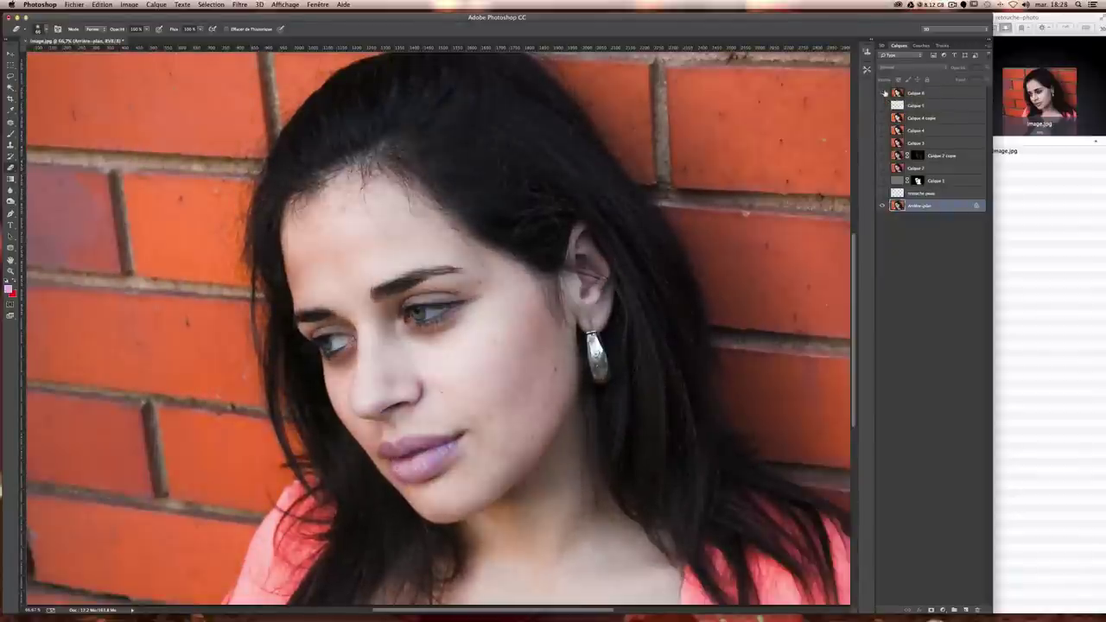
pyautogui.click(883, 92)
pyautogui.click(883, 93)
pyautogui.click(883, 92)
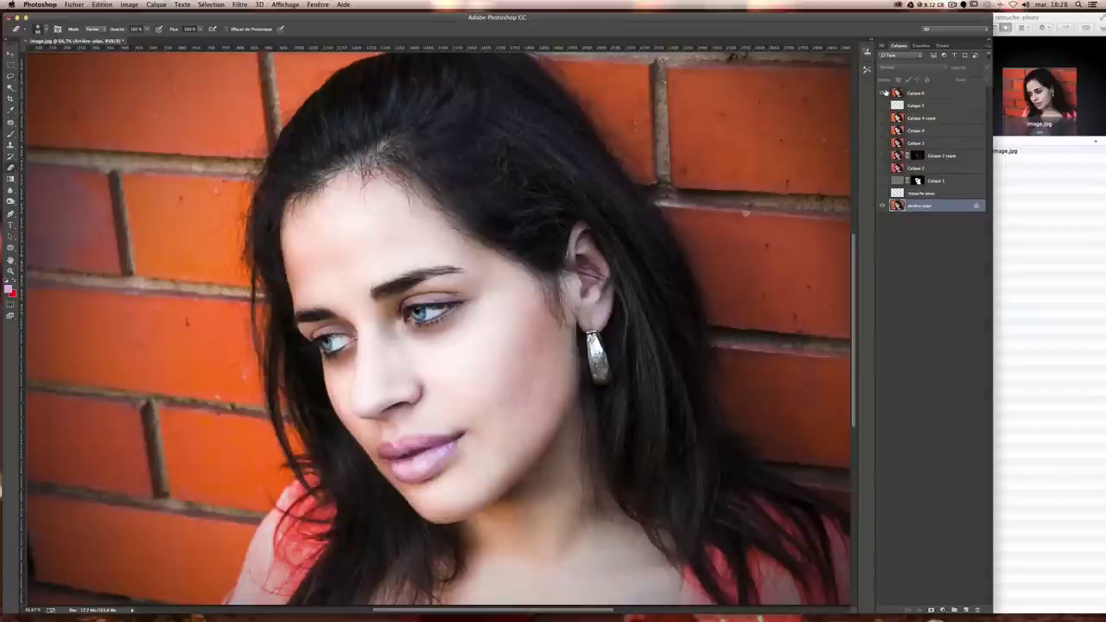
pyautogui.hotkey('ctrl', '-')
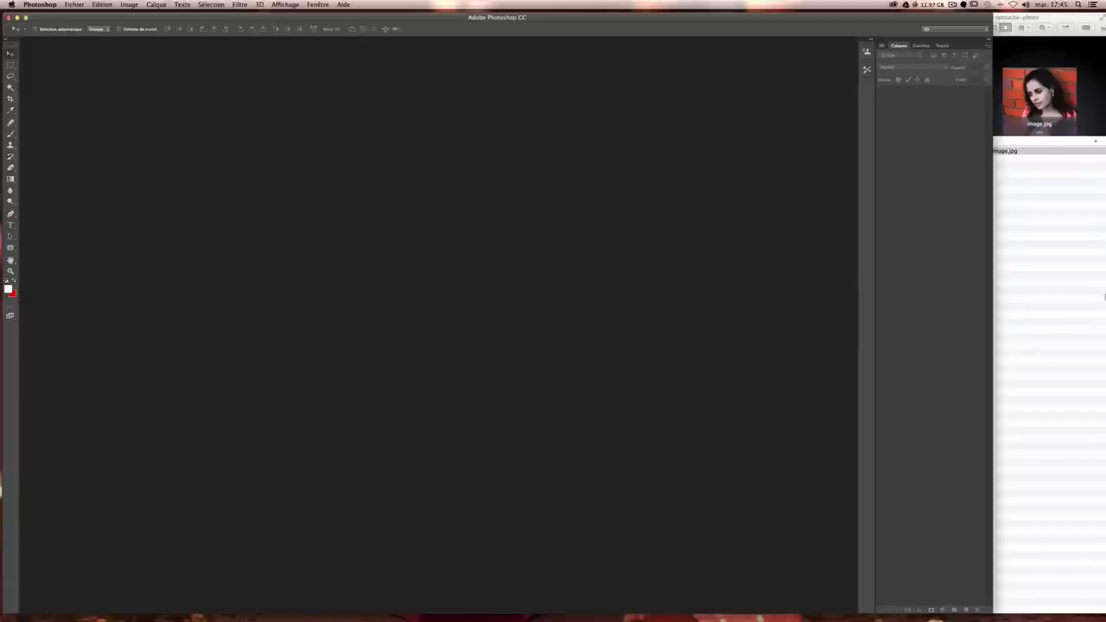
# - In Finder, open image.jpg with Adobe Photoshop CC through the Ouvrir avec menu
pyautogui.click(1030, 275)
pyautogui.click(994, 192)
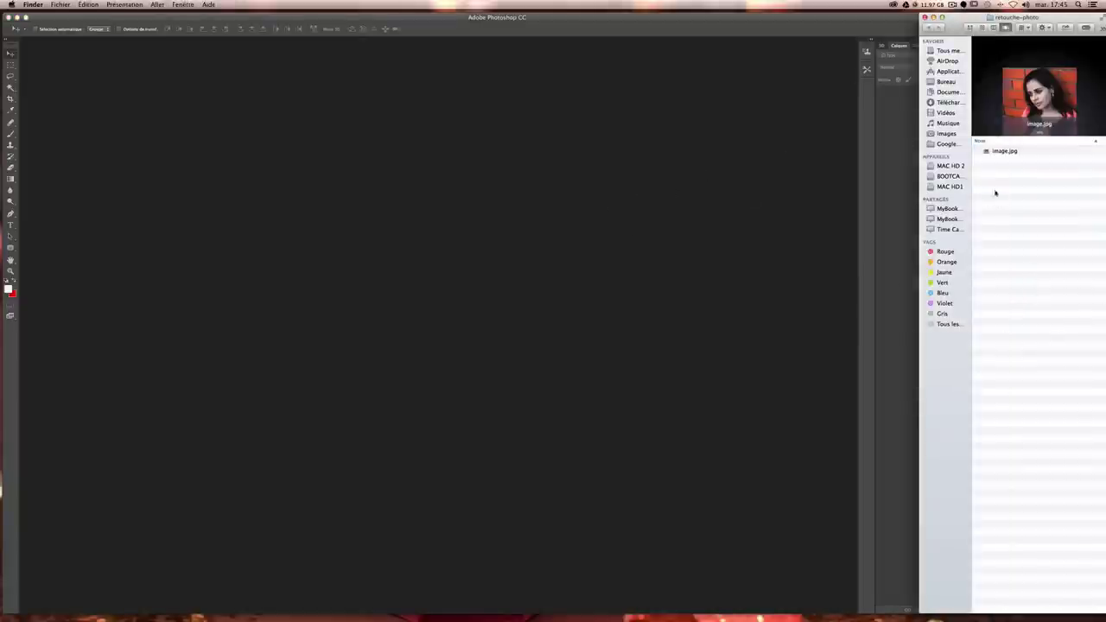
pyautogui.rightClick(1000, 152)
pyautogui.click(1064, 165)
pyautogui.rightClick(1007, 154)
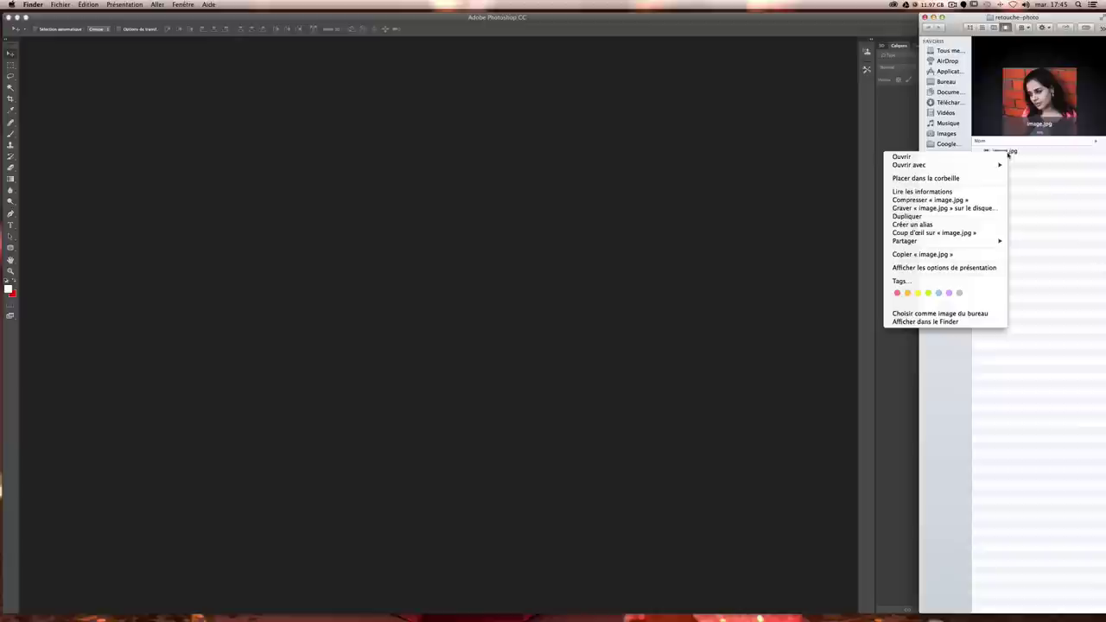
pyautogui.moveTo(909, 165)
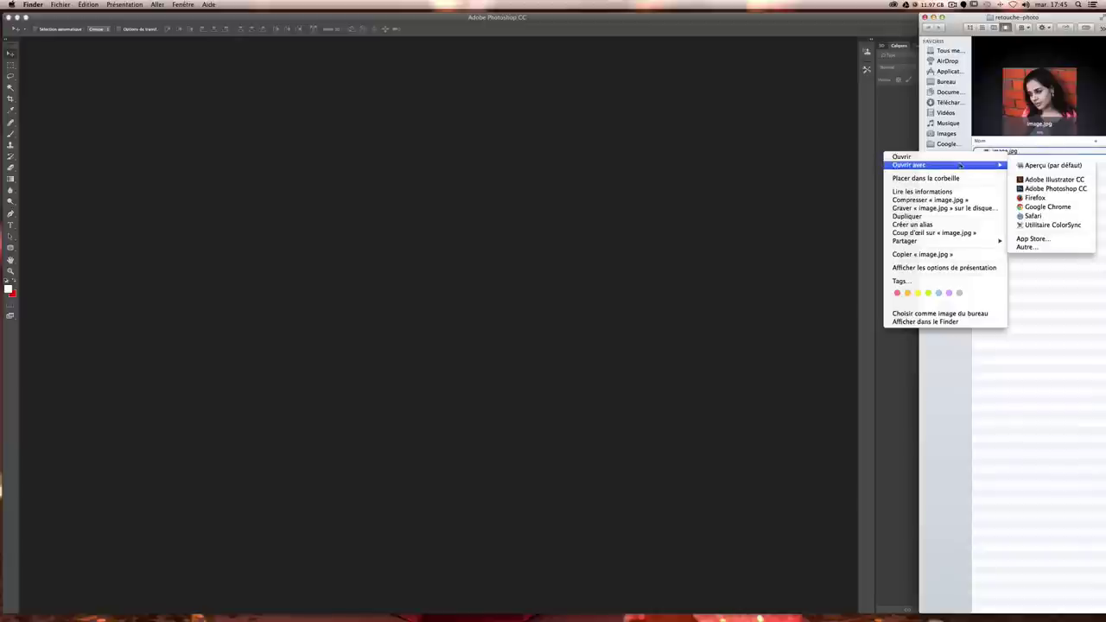
pyautogui.click(1027, 188)
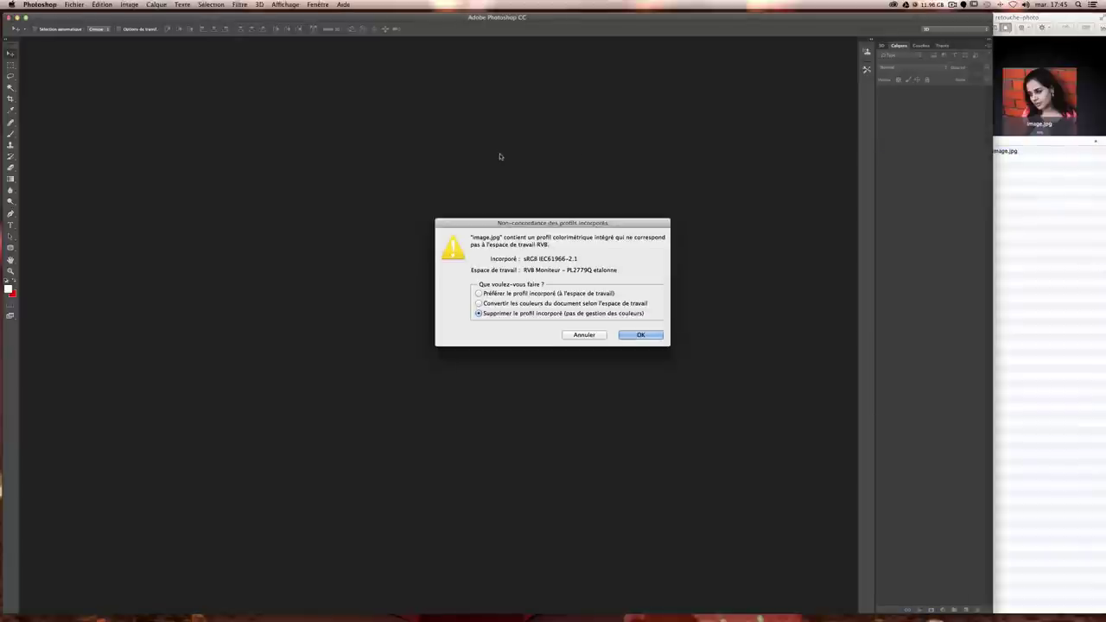
# - Discard the embedded colour profile and confirm the image is 3008 × 2000 px at 240 ppi, without resizing
pyautogui.click(642, 336)
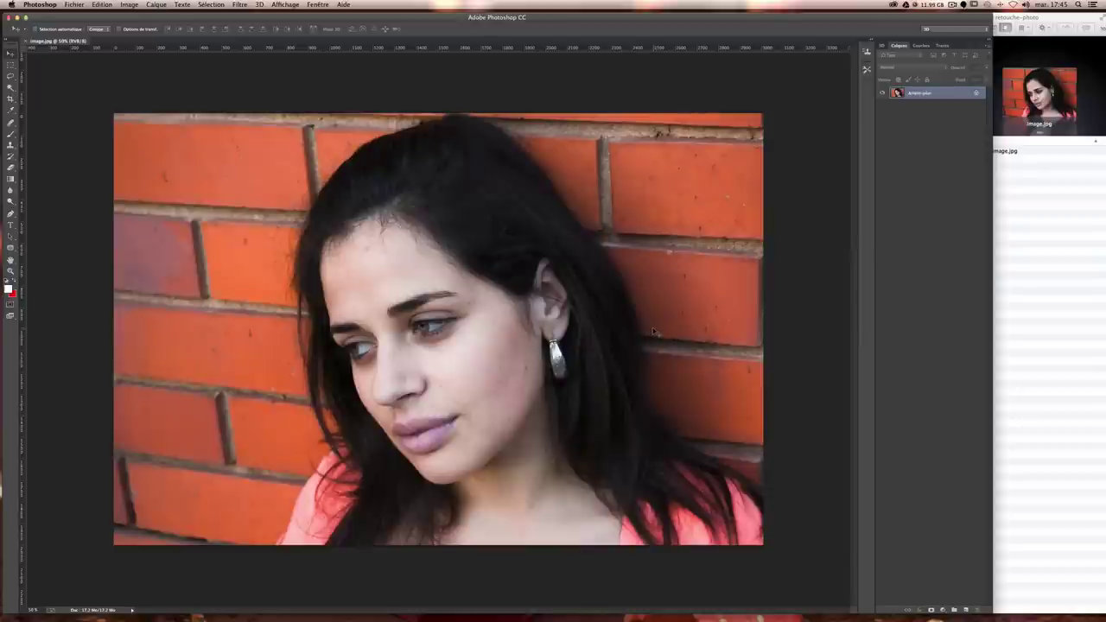
pyautogui.hotkey('ctrl', 'alt', 'i')
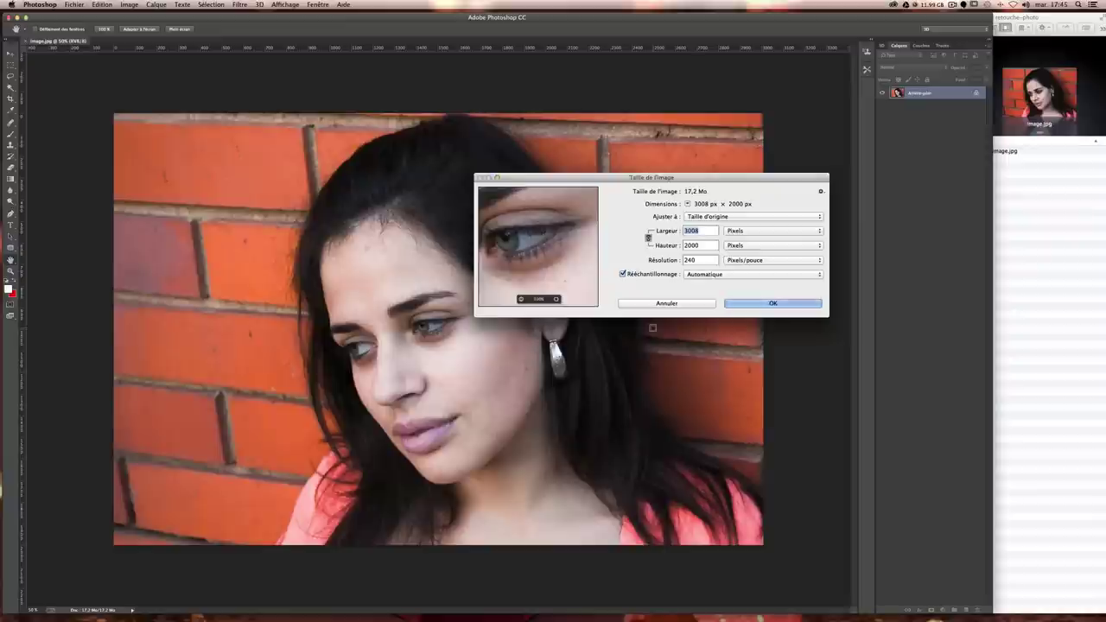
pyautogui.click(706, 233)
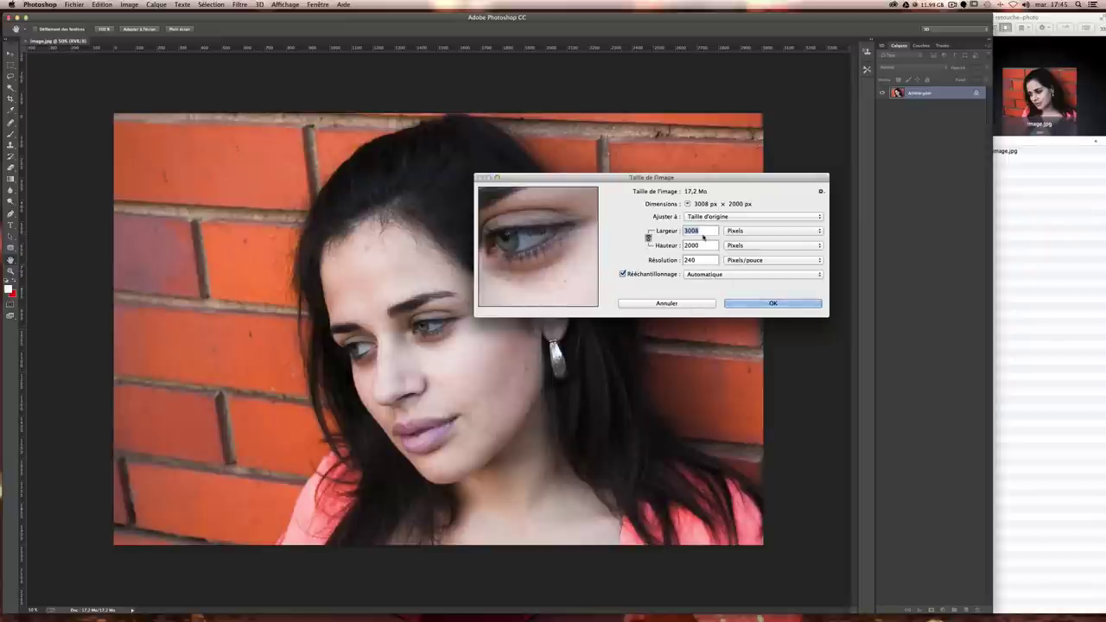
pyautogui.press('Tab')
pyautogui.press('Tab')
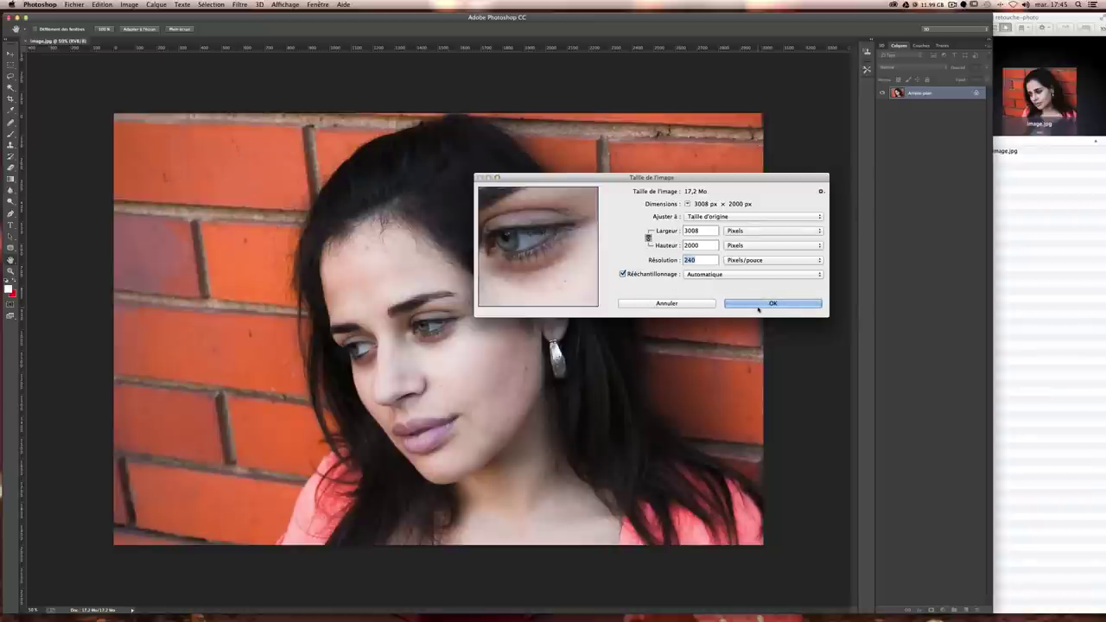
pyautogui.click(703, 304)
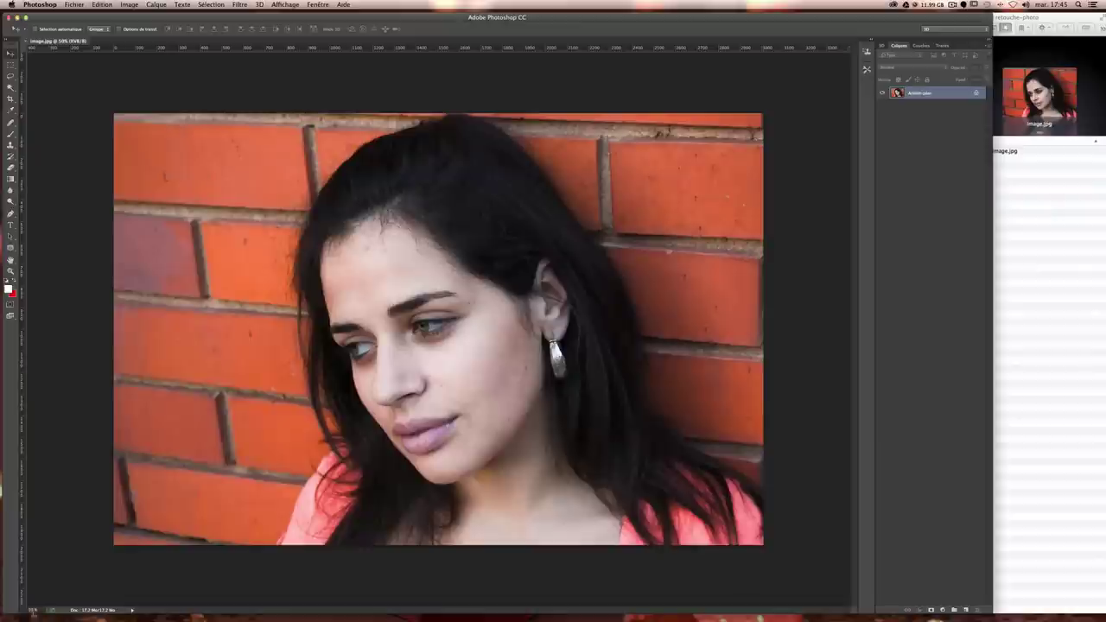
# - Zoom the portrait to 100% and scroll to centre on her face
pyautogui.hotkey('ctrl', '+')
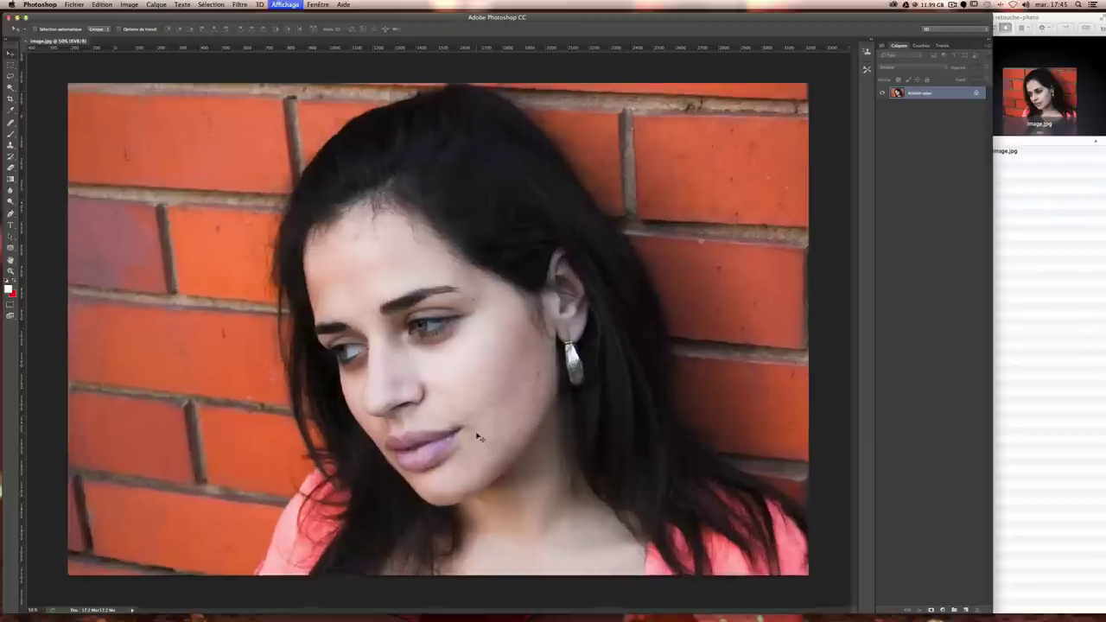
pyautogui.hotkey('ctrl', '+')
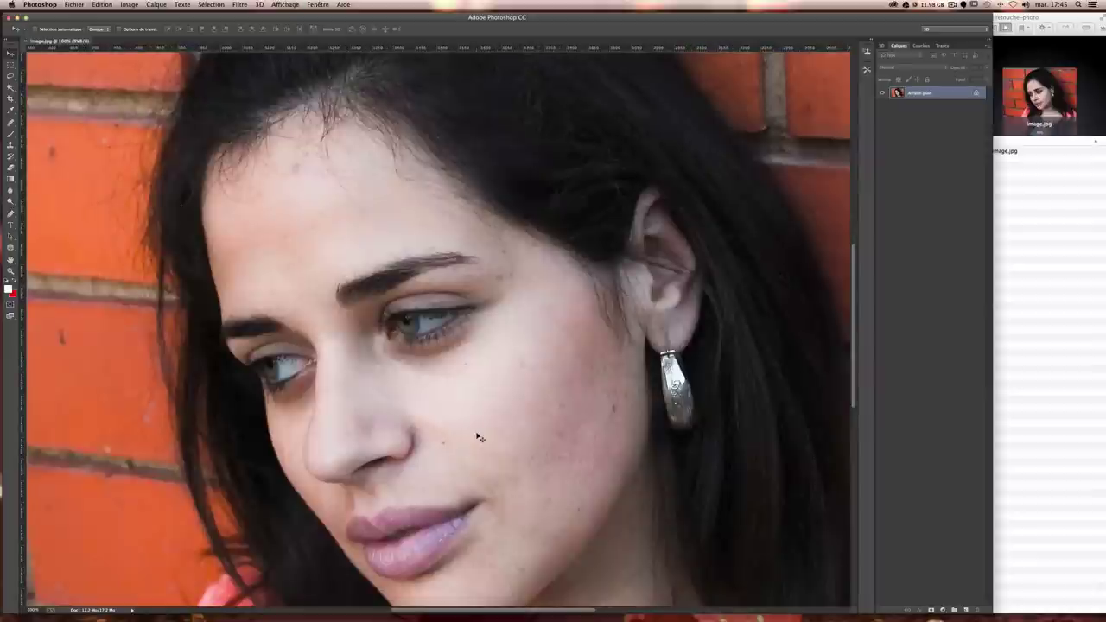
pyautogui.scroll(-3, 441, 432)
pyautogui.scroll(1, 444, 433)
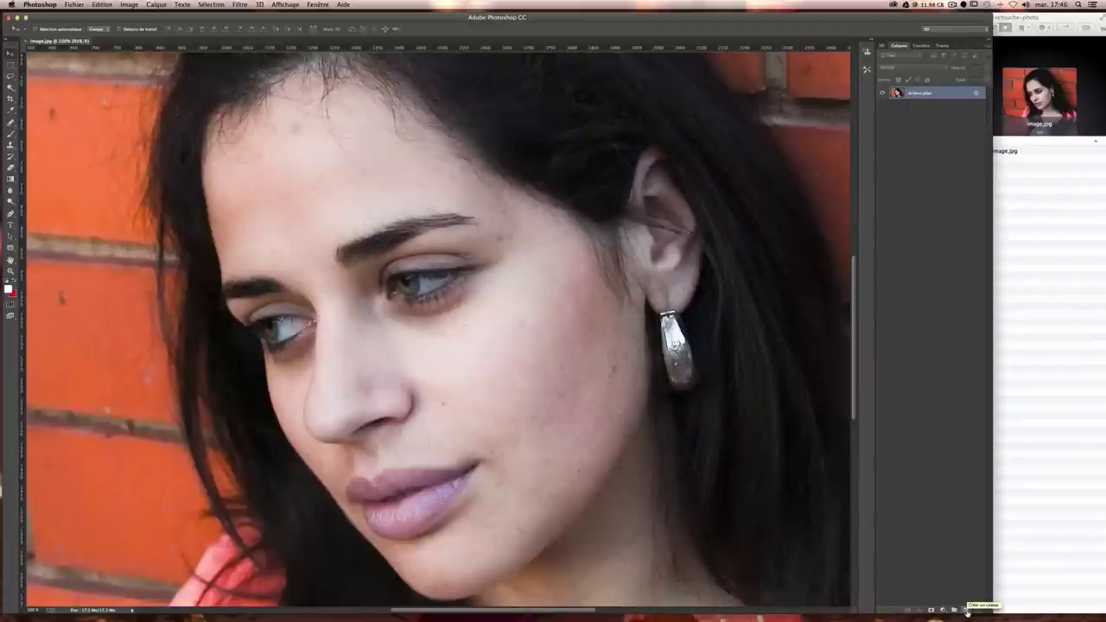
# - Create a new empty layer named 'retouche peau' above the background
pyautogui.keyDown('alt'); pyautogui.click(966, 610); pyautogui.keyUp('alt')
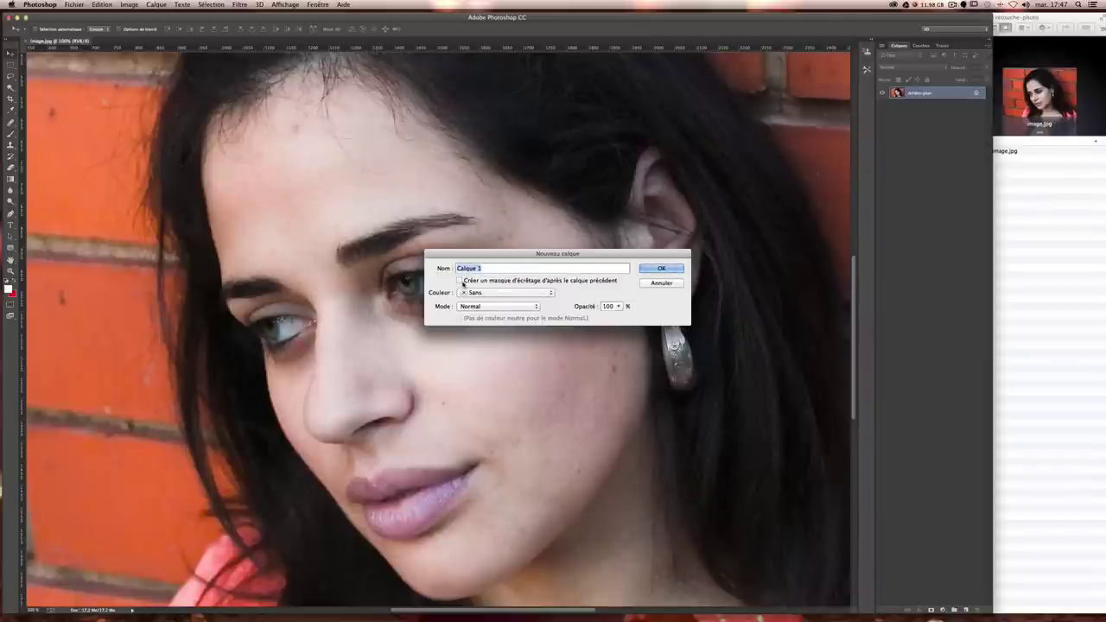
pyautogui.write('reto')
pyautogui.write('uc')
pyautogui.write('he peau')
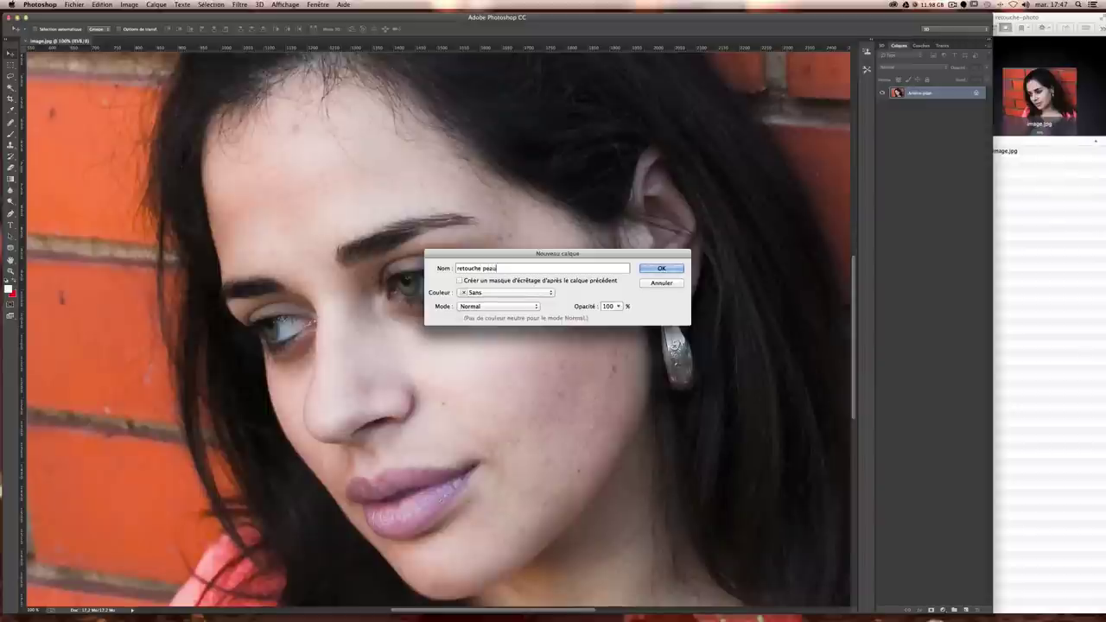
pyautogui.press('Return')
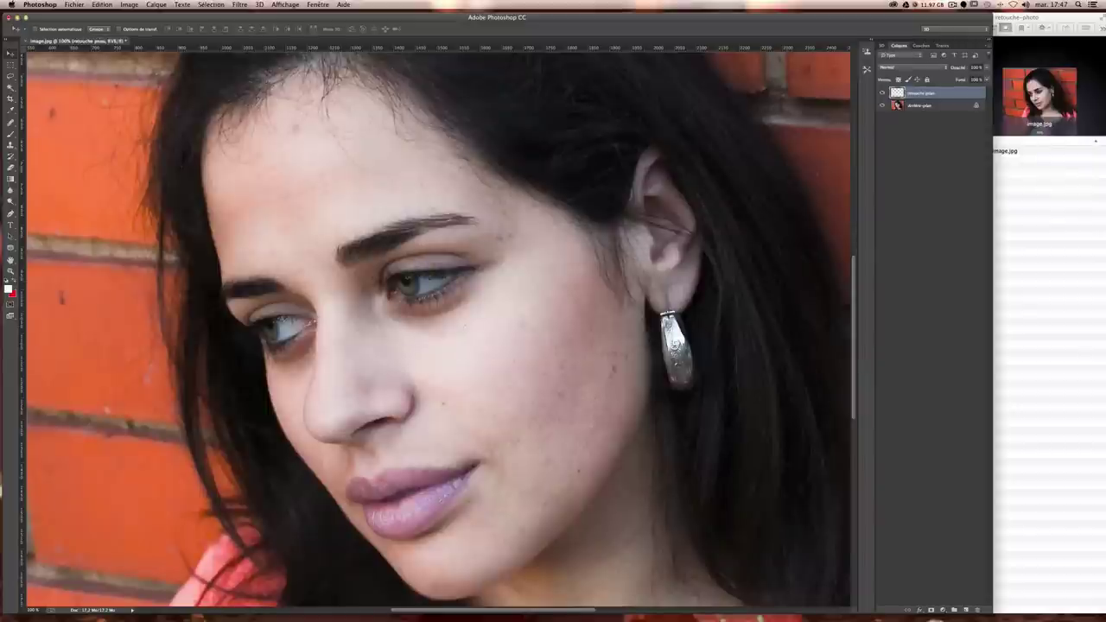
# - Select Outil Correcteur (healing brush) and bring up its brush size and hardness picker
pyautogui.click(10, 126)
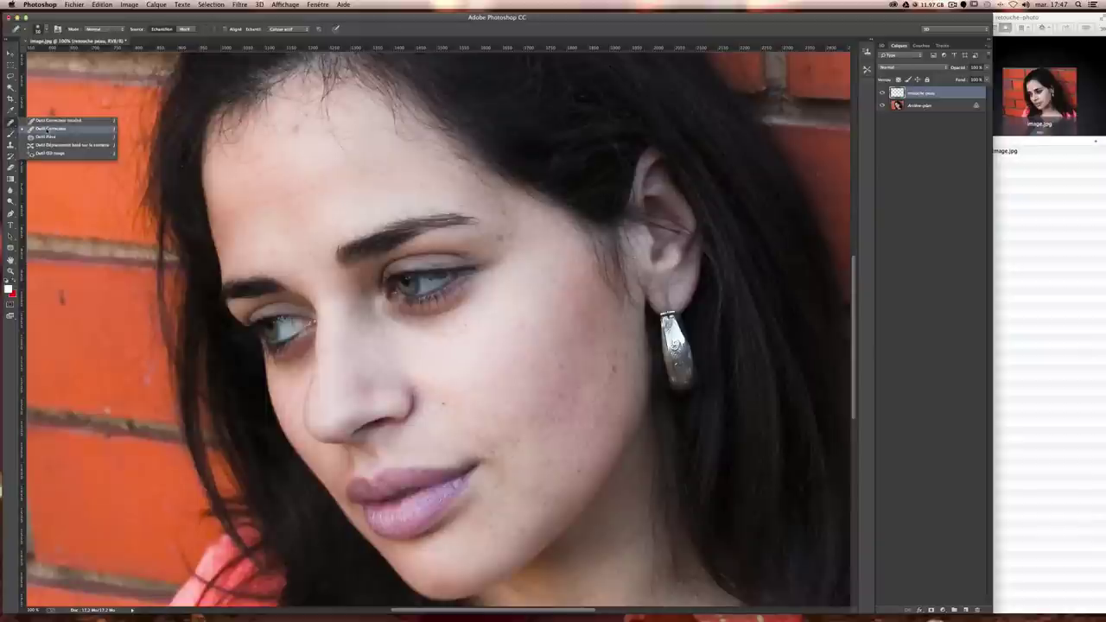
pyautogui.click(47, 128)
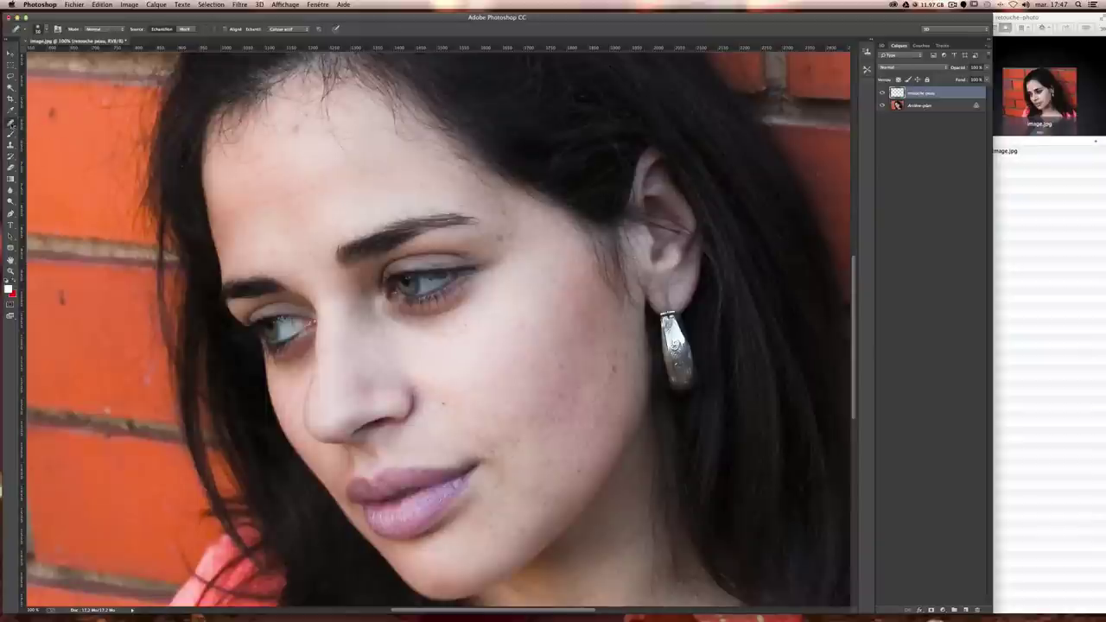
pyautogui.click(12, 125)
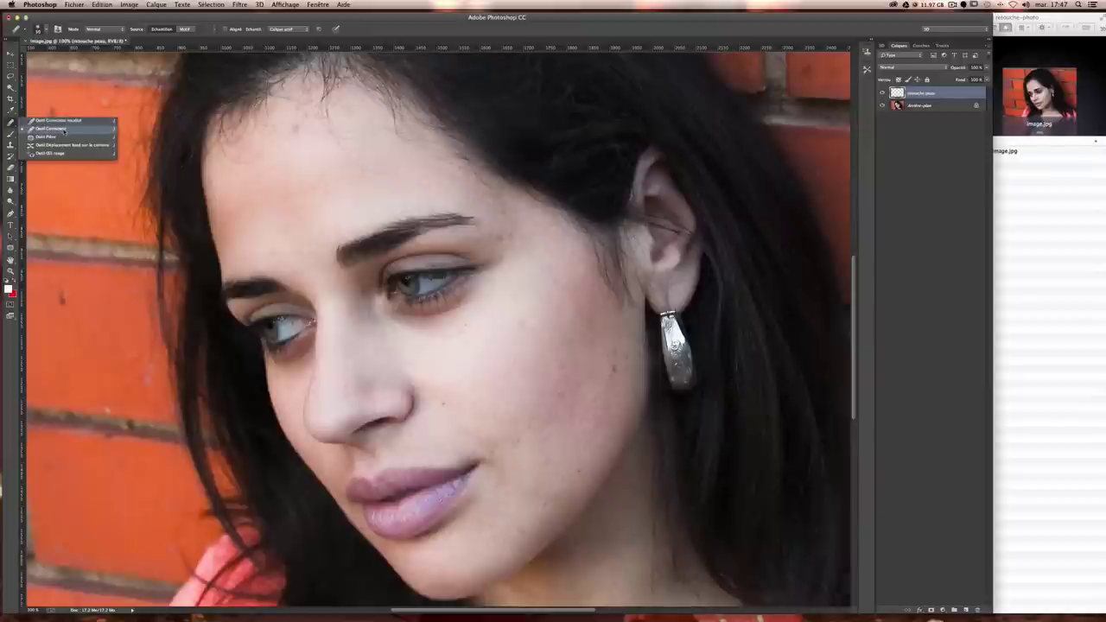
pyautogui.click(63, 131)
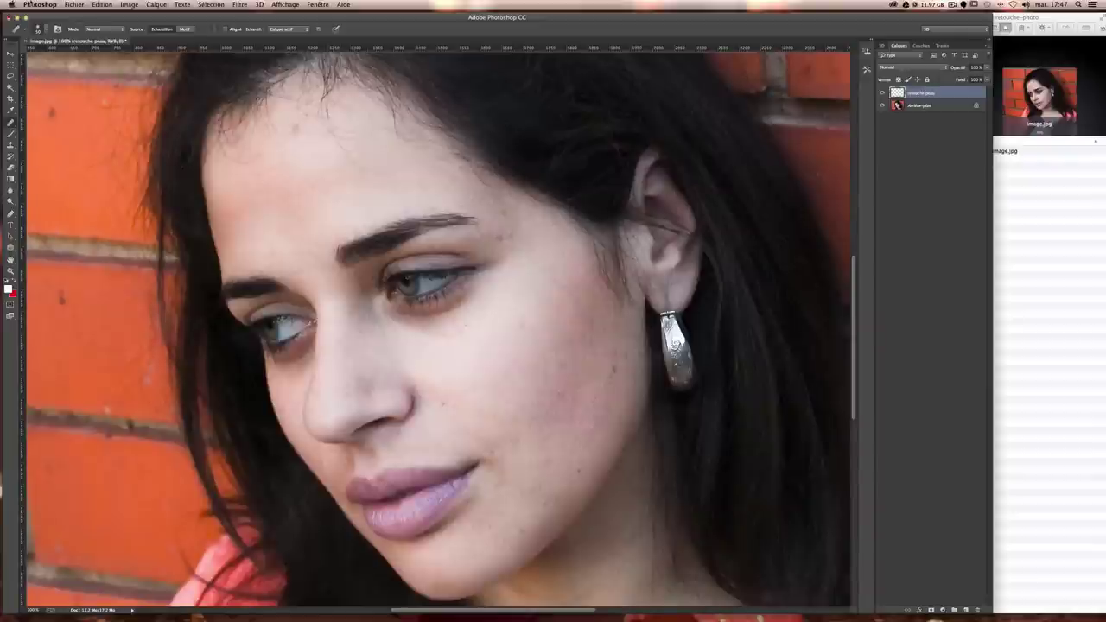
pyautogui.click(40, 30)
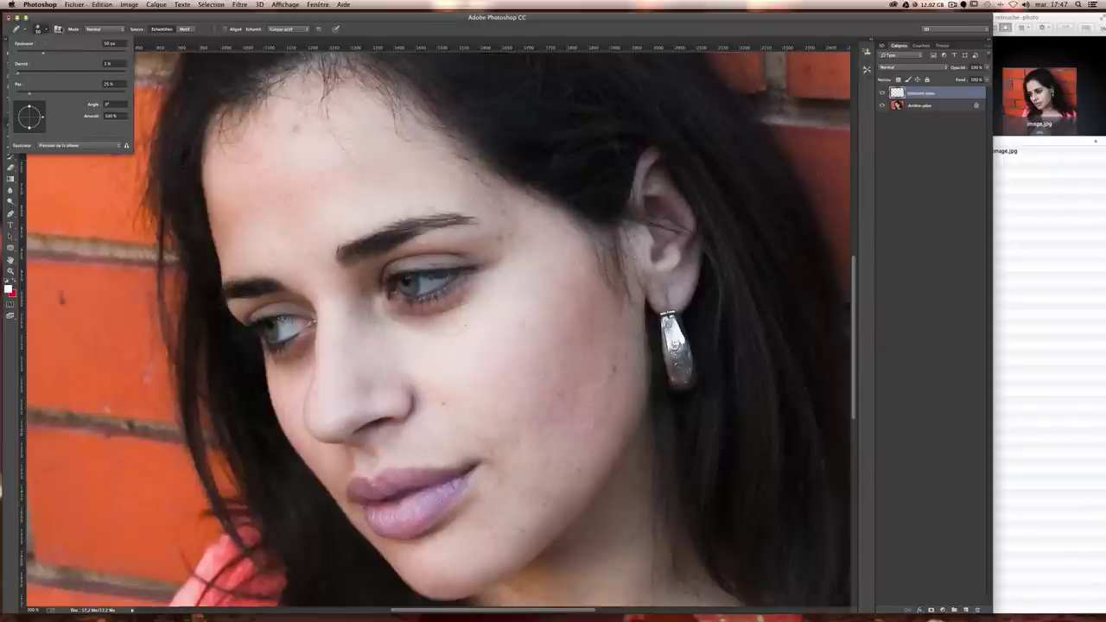
# - Lower the healing brush Size slider, then resize the brush interactively on the canvas
pyautogui.click(197, 23)
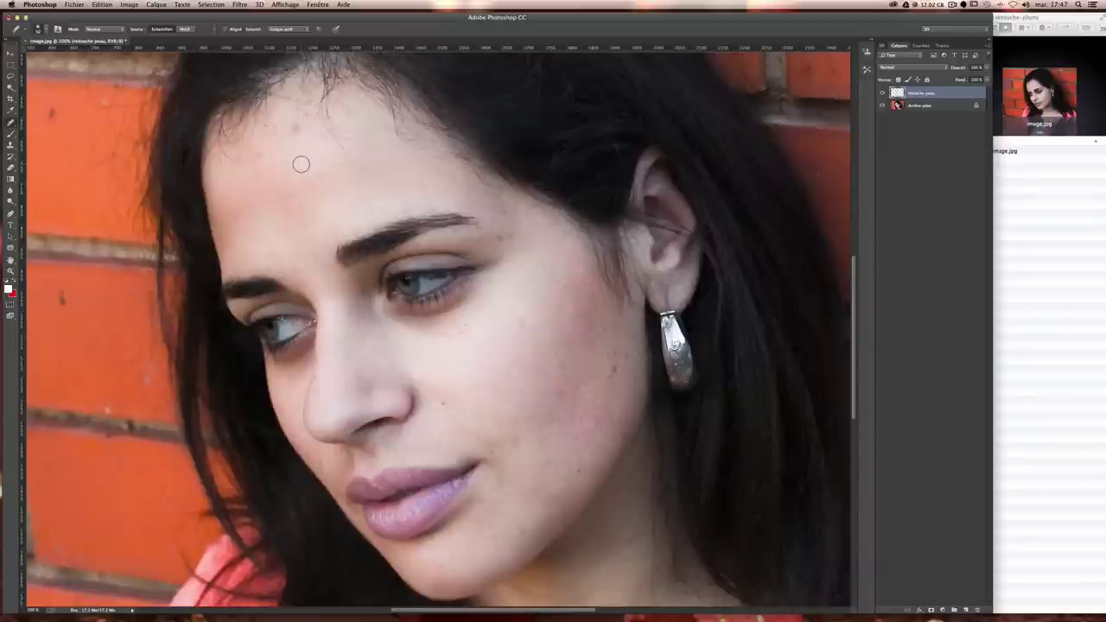
pyautogui.click(47, 32)
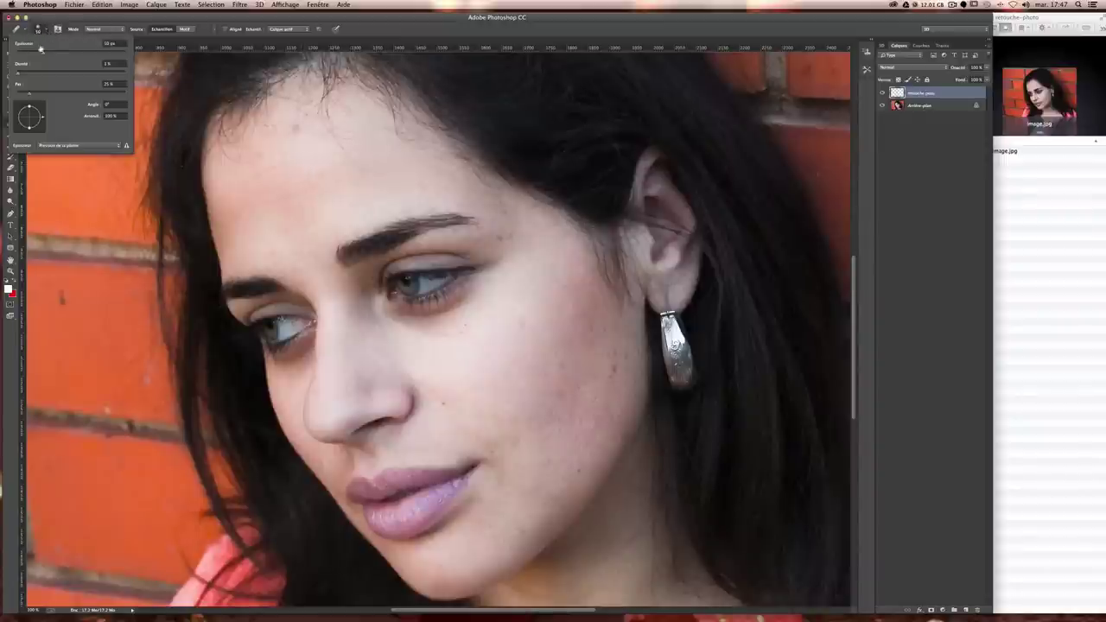
pyautogui.moveTo(41, 48); pyautogui.dragTo(26, 52)
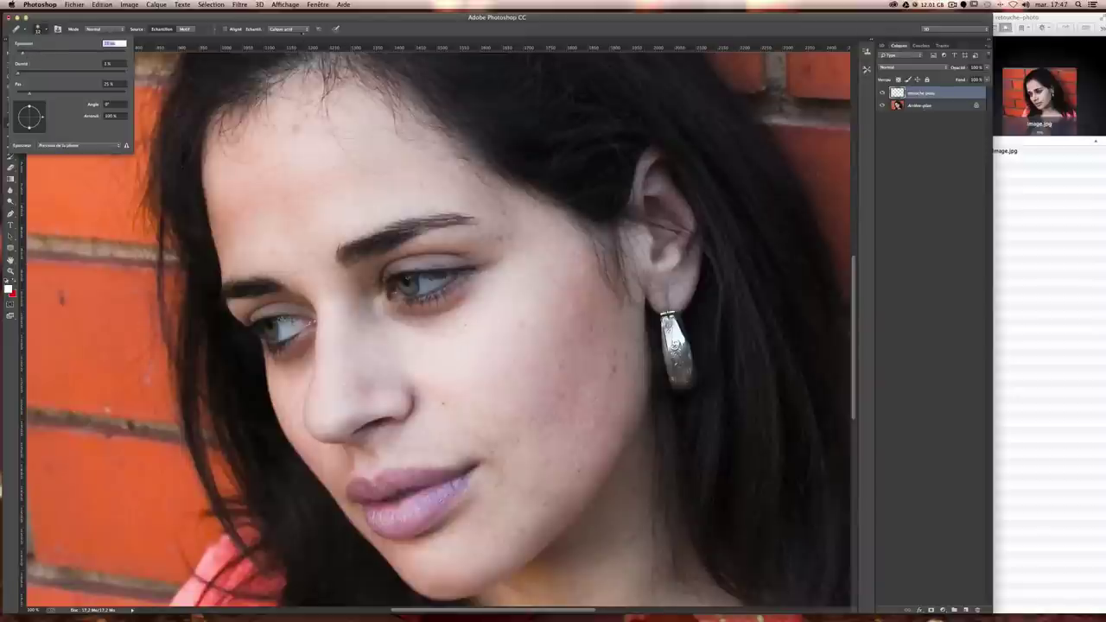
pyautogui.press('Return')
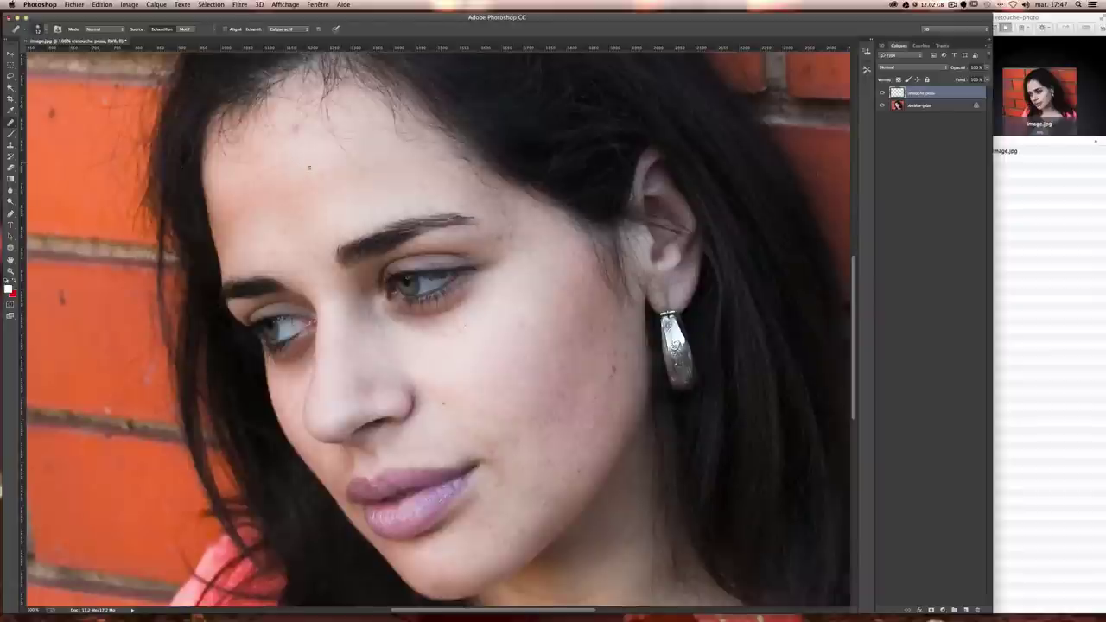
pyautogui.moveTo(308, 167); pyautogui.dragTo(322, 173)
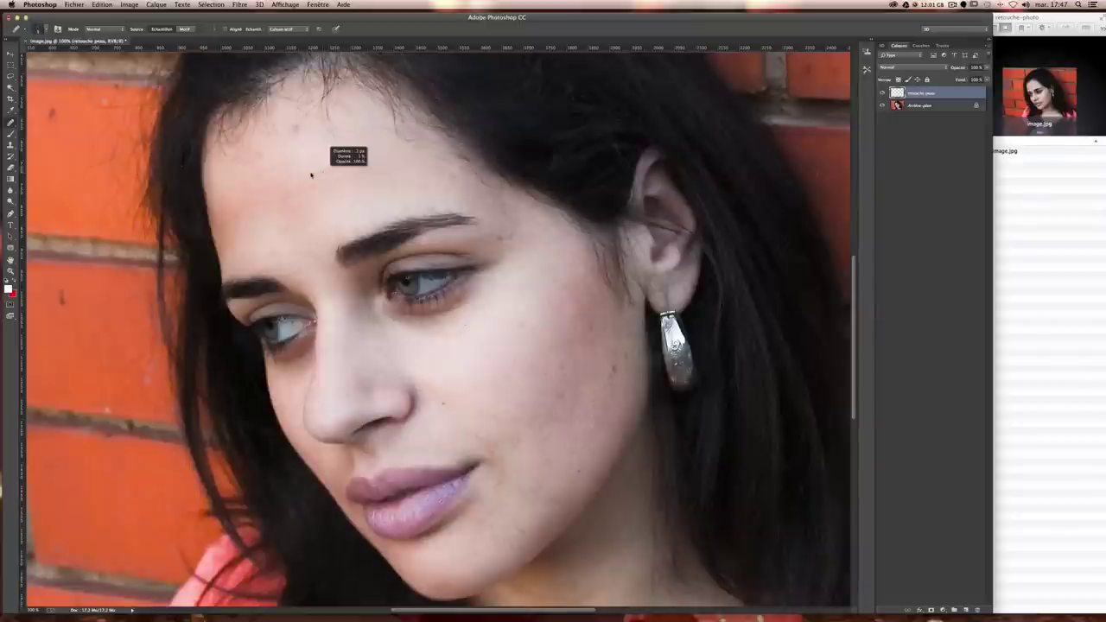
pyautogui.moveTo(322, 173); pyautogui.dragTo(596, 193)
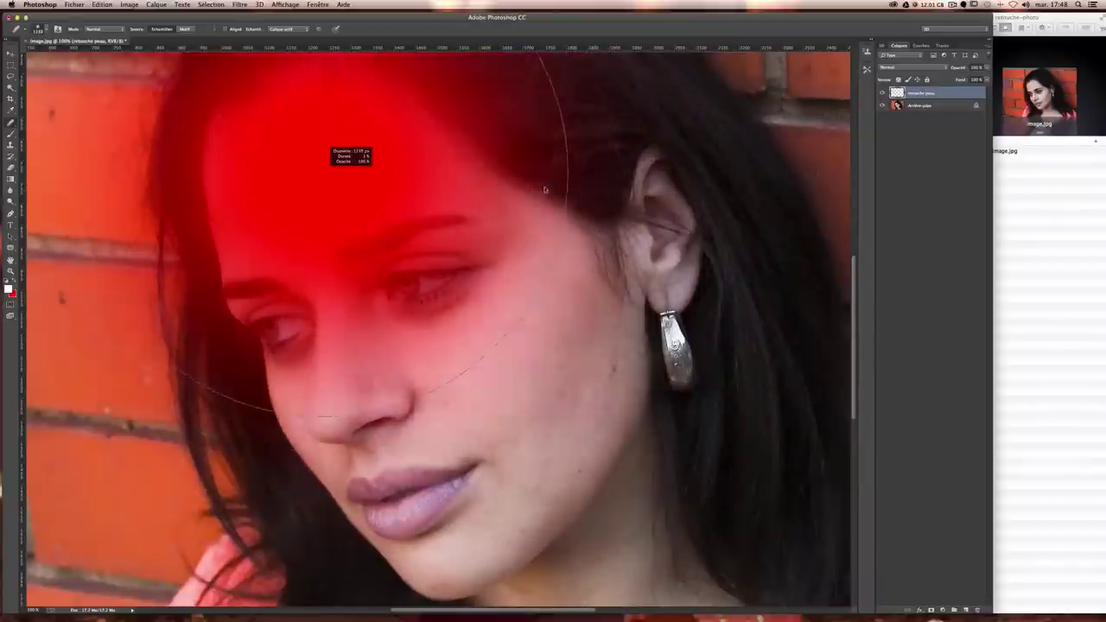
# - Resize the healing brush to about 144 px and drop its hardness to 0%
pyautogui.moveTo(597, 192)
pyautogui.mouseDown()
pyautogui.moveTo(302, 187)
pyautogui.moveTo(436, 183)
pyautogui.moveTo(320, 185)
pyautogui.moveTo(428, 185)
pyautogui.moveTo(404, 200)
pyautogui.moveTo(432, 199)
pyautogui.moveTo(324, 195)
pyautogui.moveTo(397, 192)
pyautogui.moveTo(328, 190)
pyautogui.moveTo(380, 185)
pyautogui.moveTo(332, 195)
pyautogui.mouseUp()
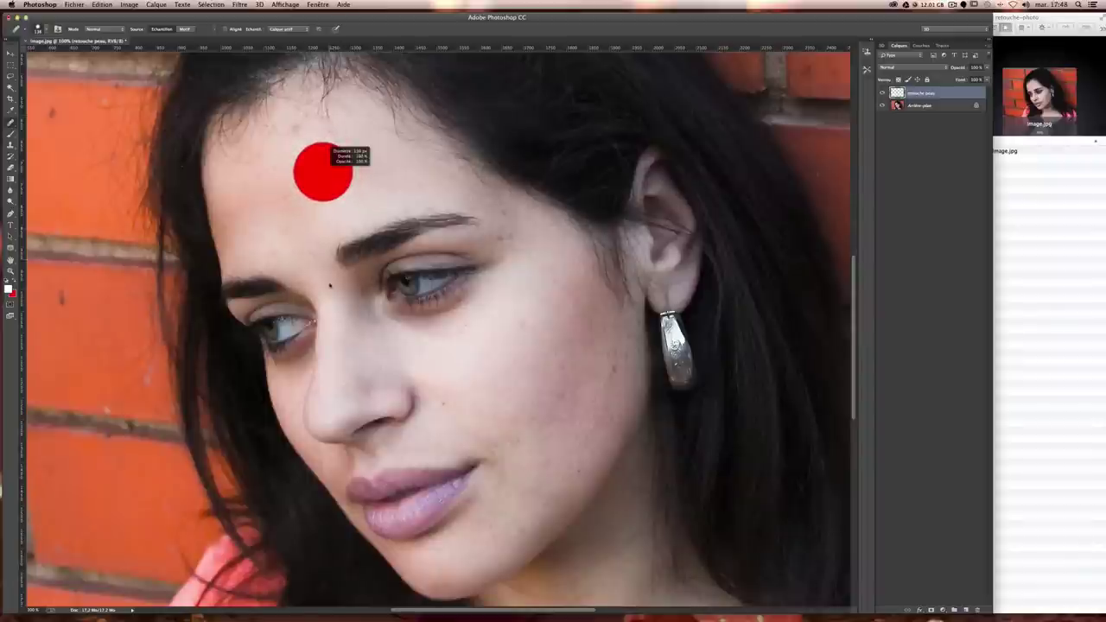
pyautogui.moveTo(330, 286)
pyautogui.mouseDown()
pyautogui.moveTo(327, 184)
pyautogui.moveTo(319, 344)
pyautogui.mouseUp()
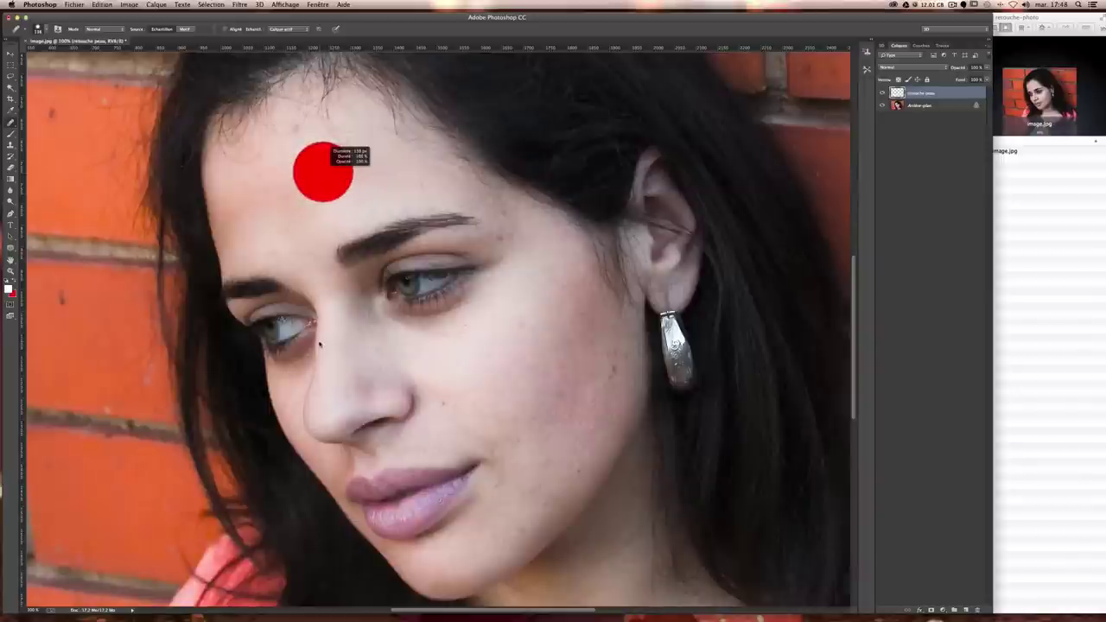
pyautogui.moveTo(319, 344); pyautogui.dragTo(333, 69)
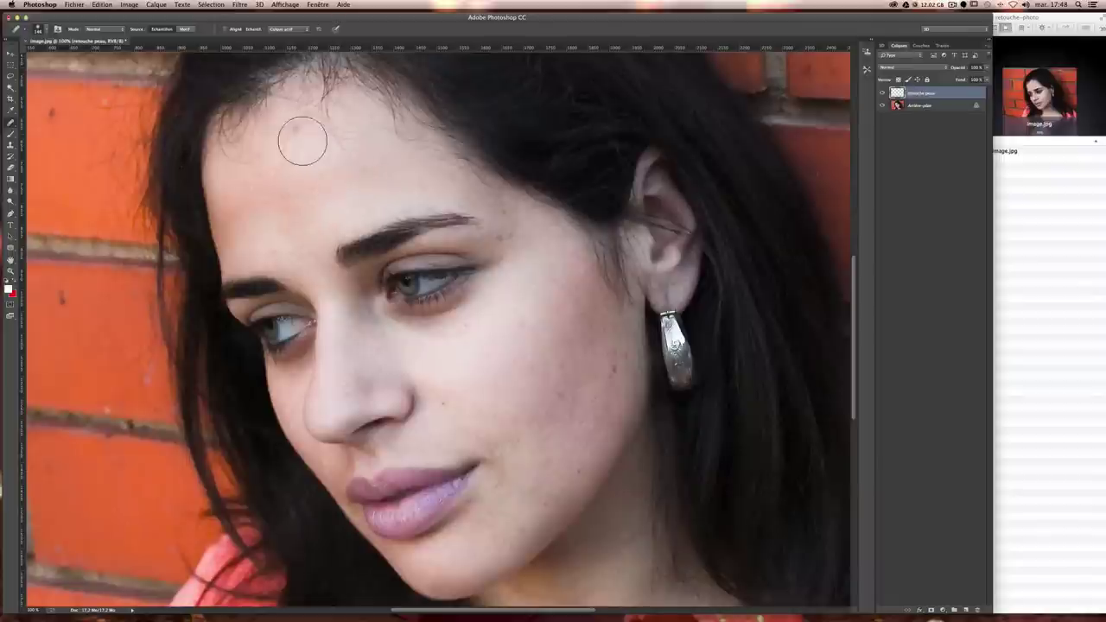
# - Fine-tune the healing brush to about 131 px and zoom in on the forehead
pyautogui.moveTo(308, 141); pyautogui.dragTo(289, 143)
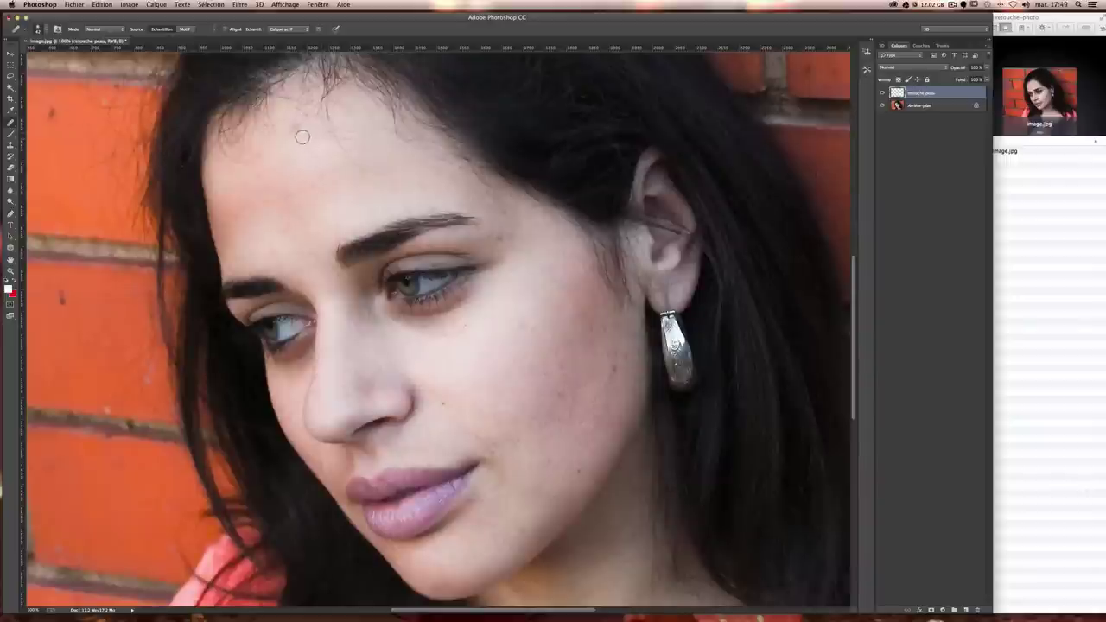
pyautogui.press('super+plus')
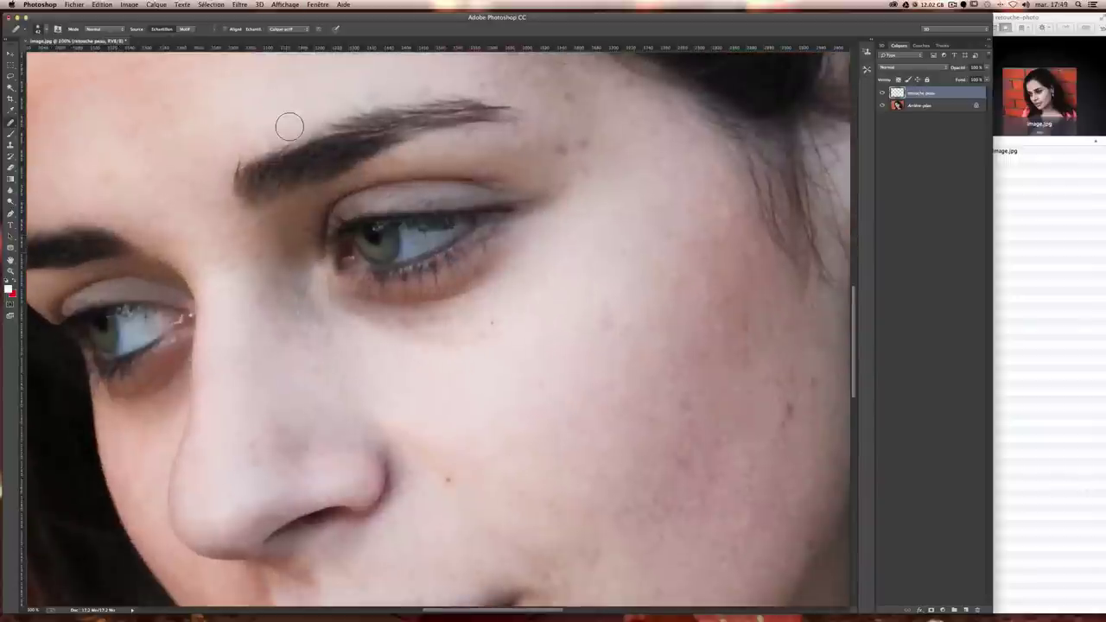
pyautogui.scroll(3, 241, 146)
pyautogui.scroll(5, 242, 147)
pyautogui.hscroll(-5, 242, 147)
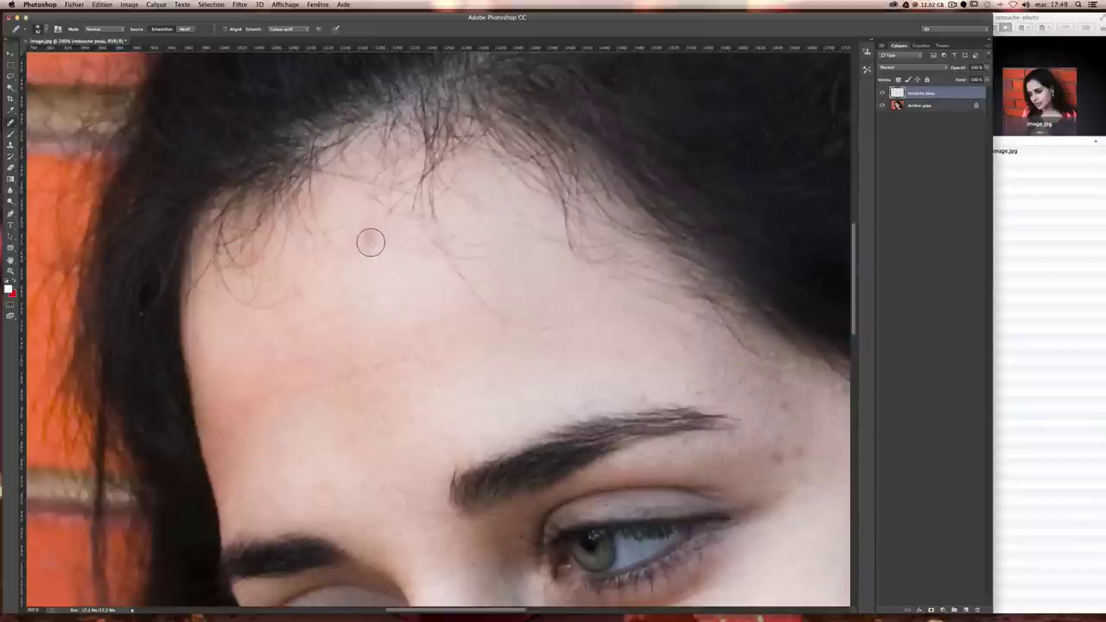
# - Heal the forehead blemishes, undoing the first attempt, then open the Échantillon sampling dropdown
pyautogui.click(367, 239)
pyautogui.hotkey('ctrl', 'z')
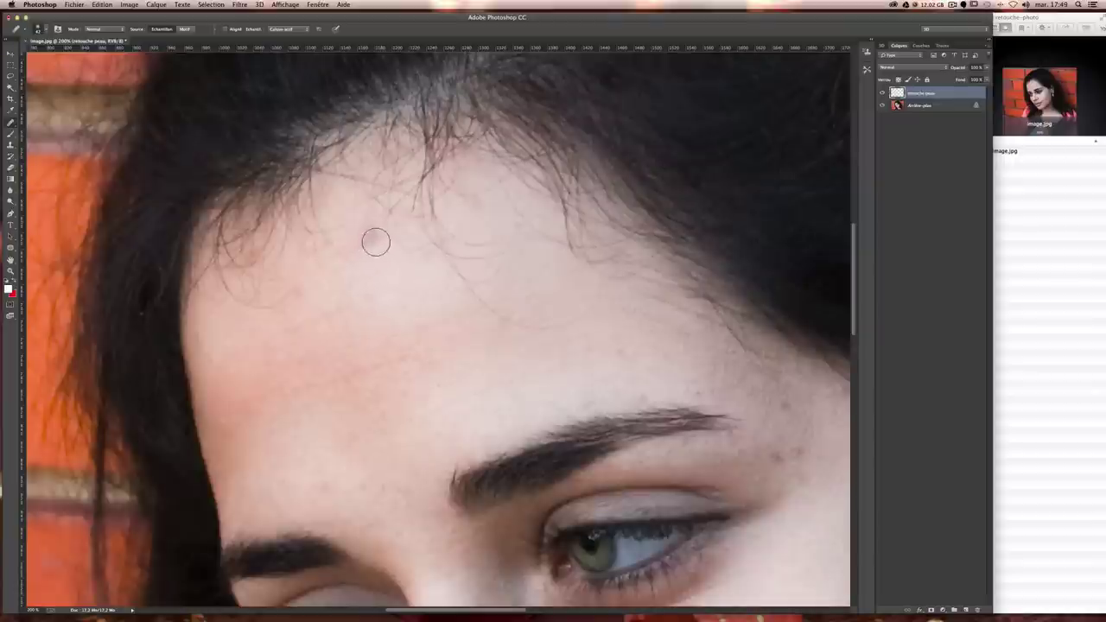
pyautogui.click(369, 238)
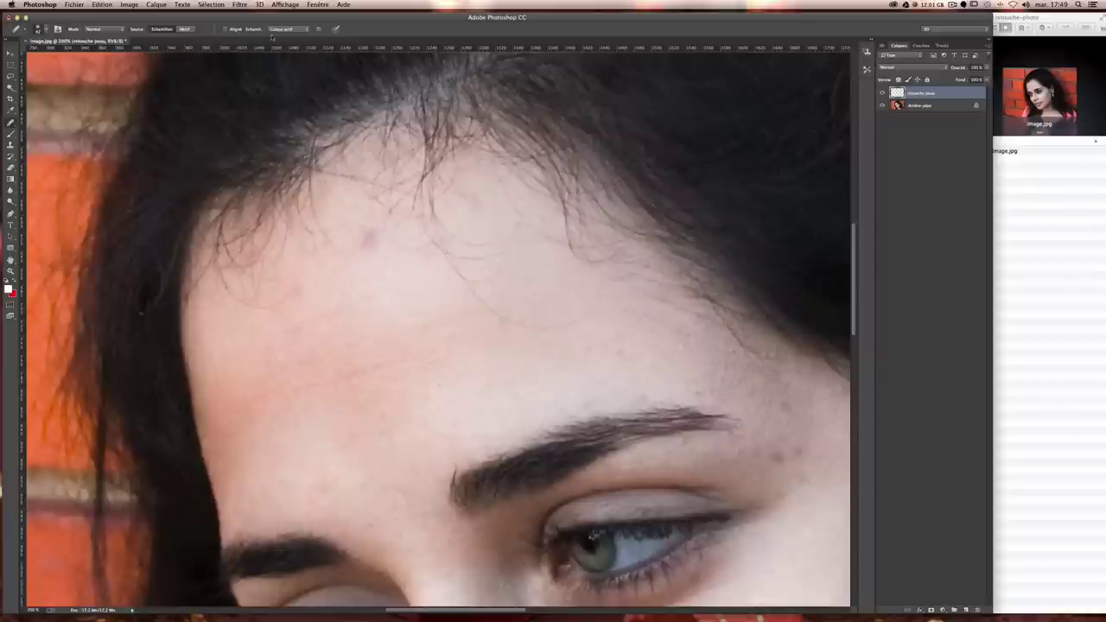
pyautogui.click(288, 29)
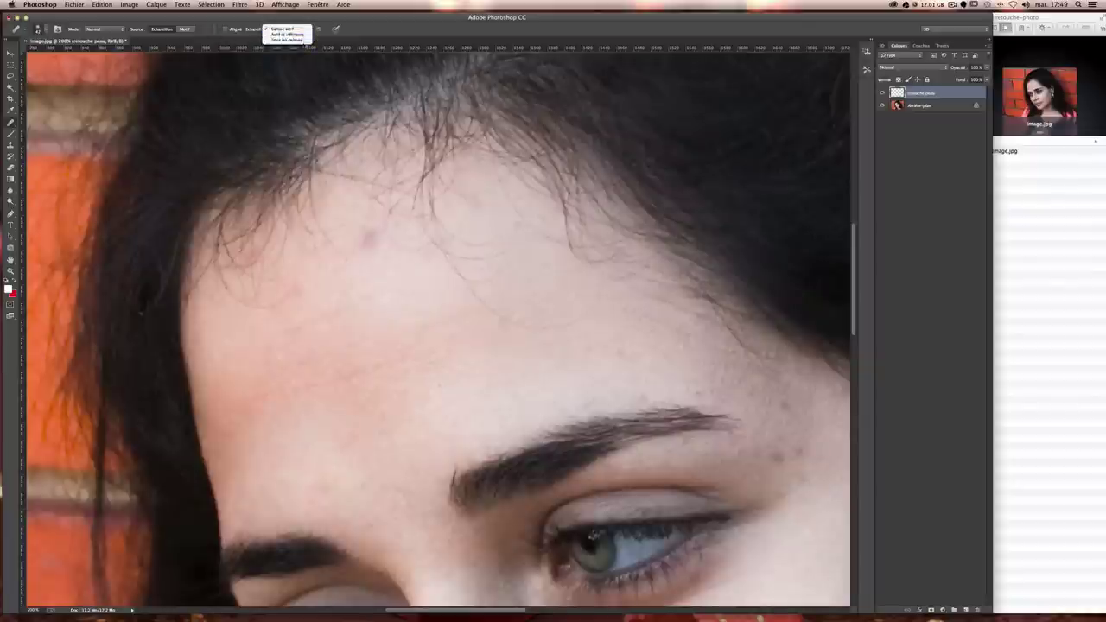
# - Switch the healing sample to Tous les calques, then heal the forehead blemish, undoing and resizing the brush
pyautogui.click(285, 40)
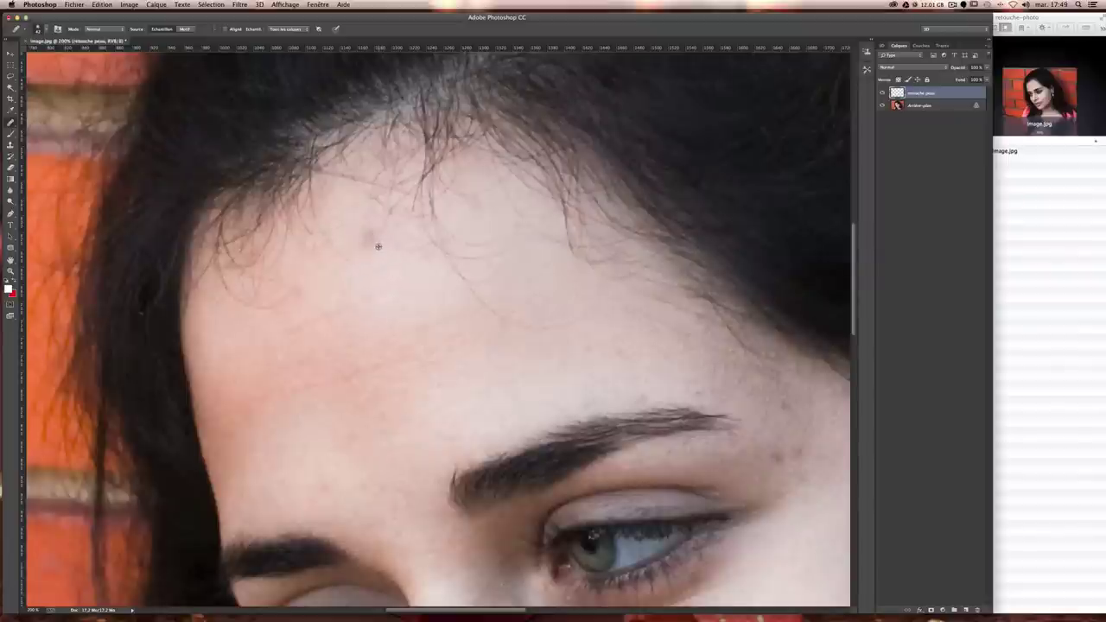
pyautogui.click(370, 239)
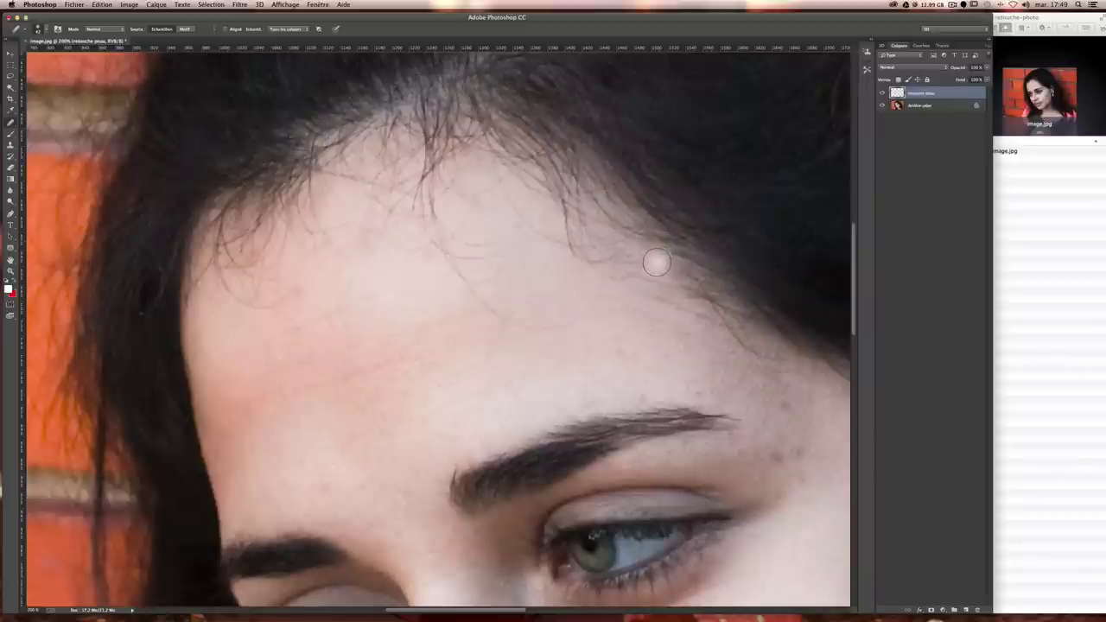
pyautogui.hotkey('ctrl', 'z')
pyautogui.hotkey('ctrl', 'z')
pyautogui.hotkey('ctrl', 'z')
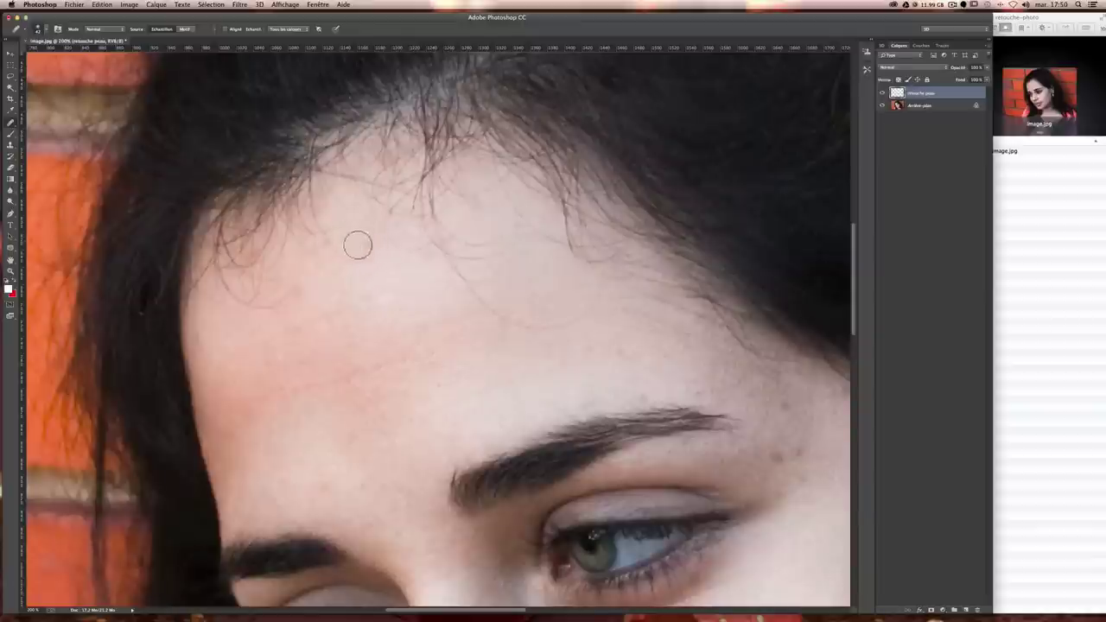
pyautogui.scroll(-3, 484, 334)
pyautogui.hscroll(2, 483, 334)
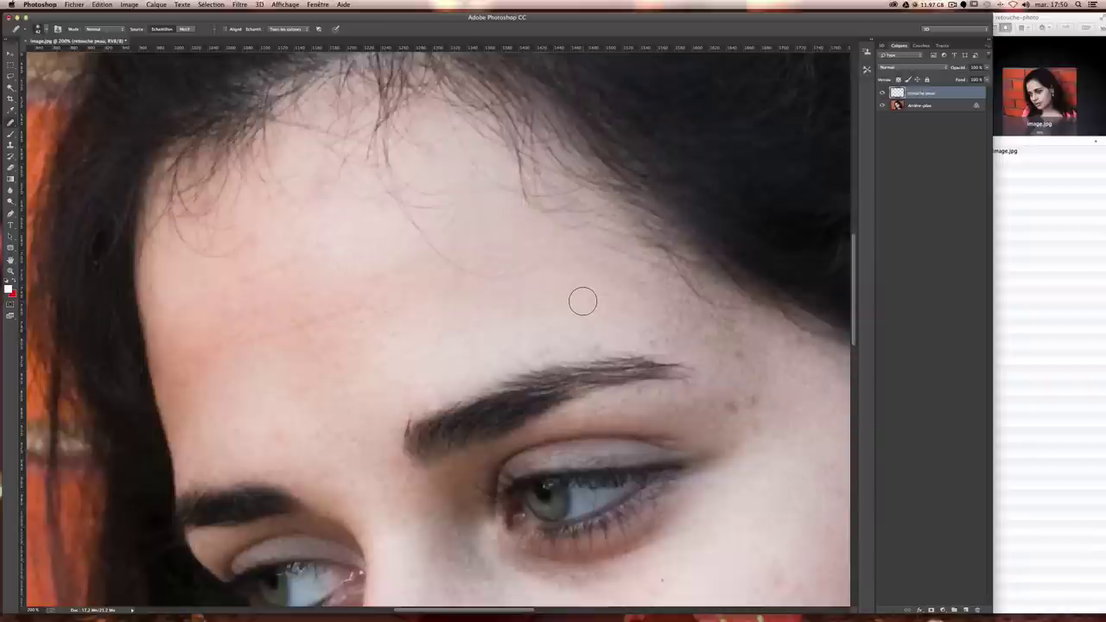
pyautogui.moveTo(582, 301); pyautogui.dragTo(580, 301)
pyautogui.hscroll(3, 637, 343)
pyautogui.scroll(-1, 638, 343)
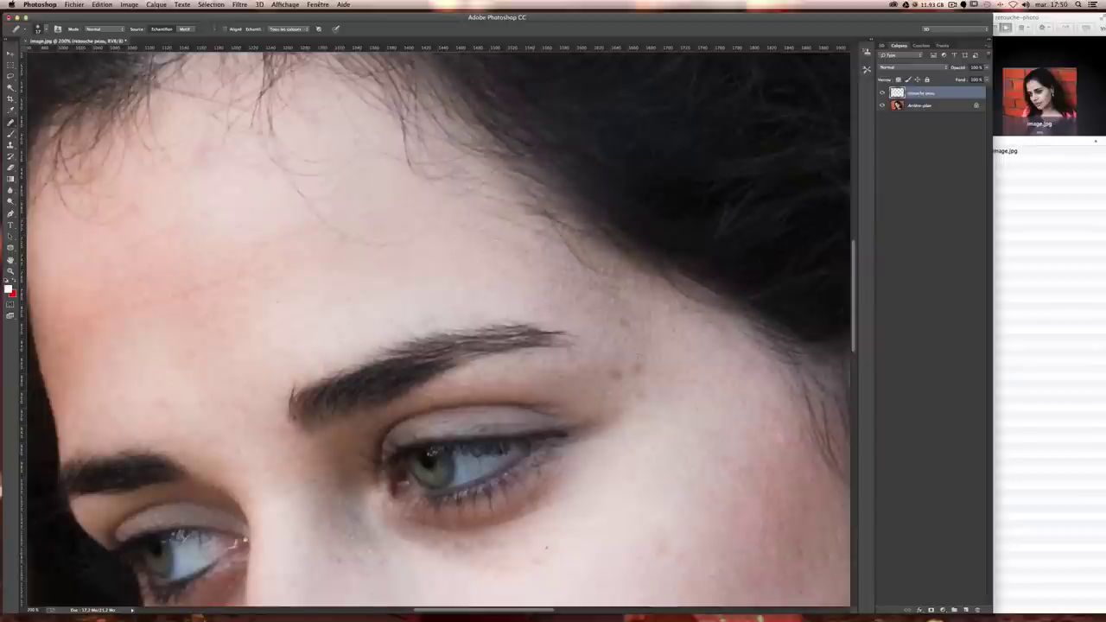
# - Shrink the healing brush to a tiny tip and sample clean cheek skin as the source
pyautogui.hscroll(3, 568, 320)
pyautogui.scroll(-1, 567, 321)
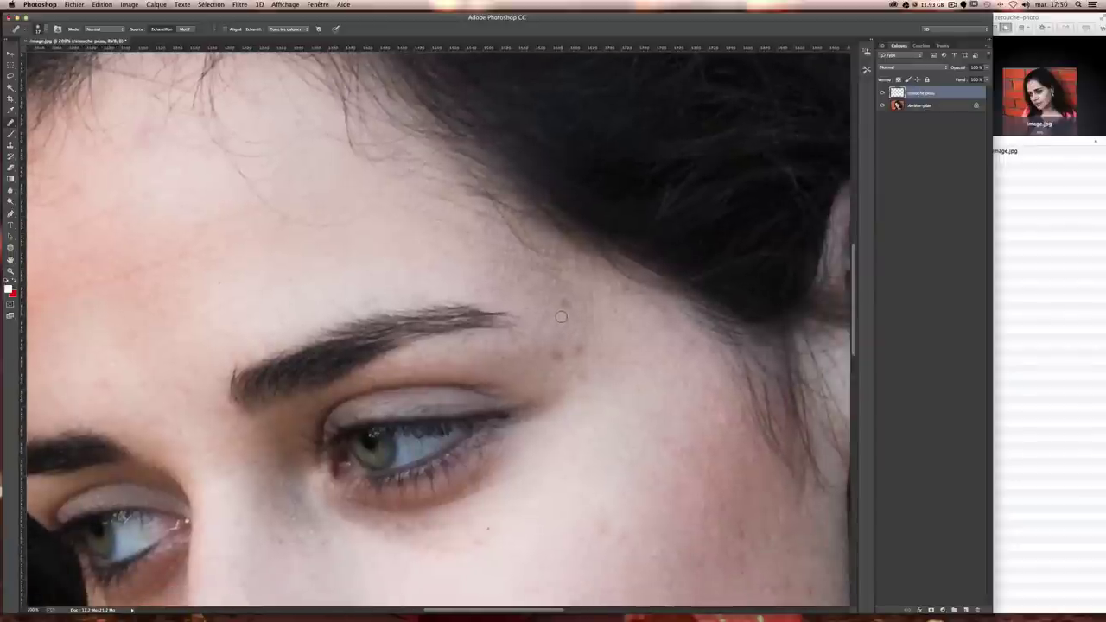
pyautogui.moveTo(560, 317); pyautogui.dragTo(563, 320)
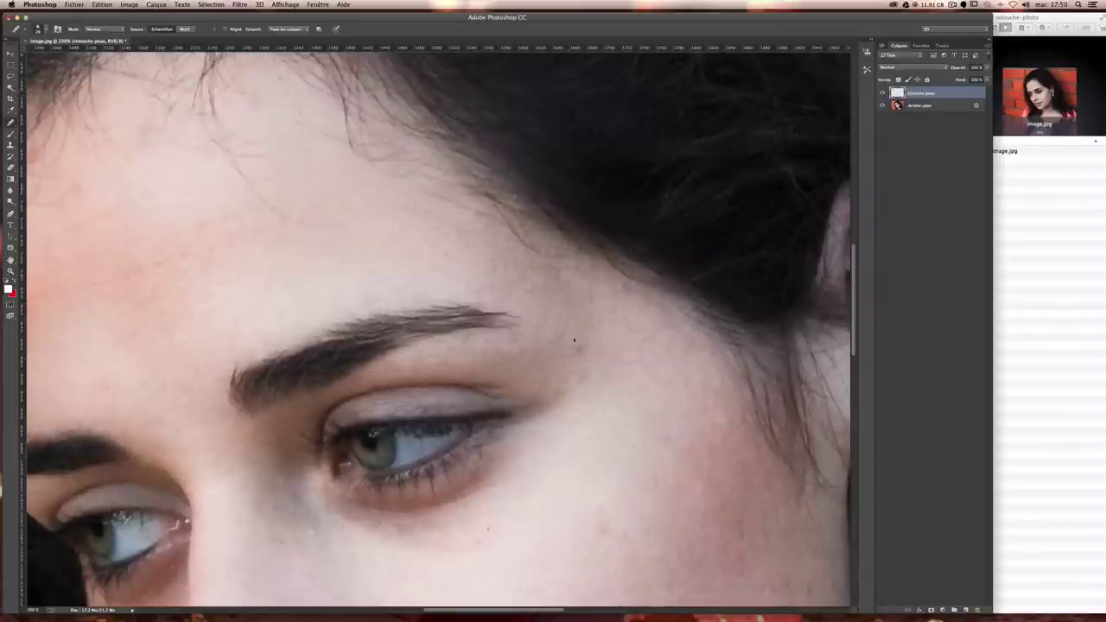
pyautogui.scroll(-5, 578, 423)
pyautogui.hscroll(2, 578, 423)
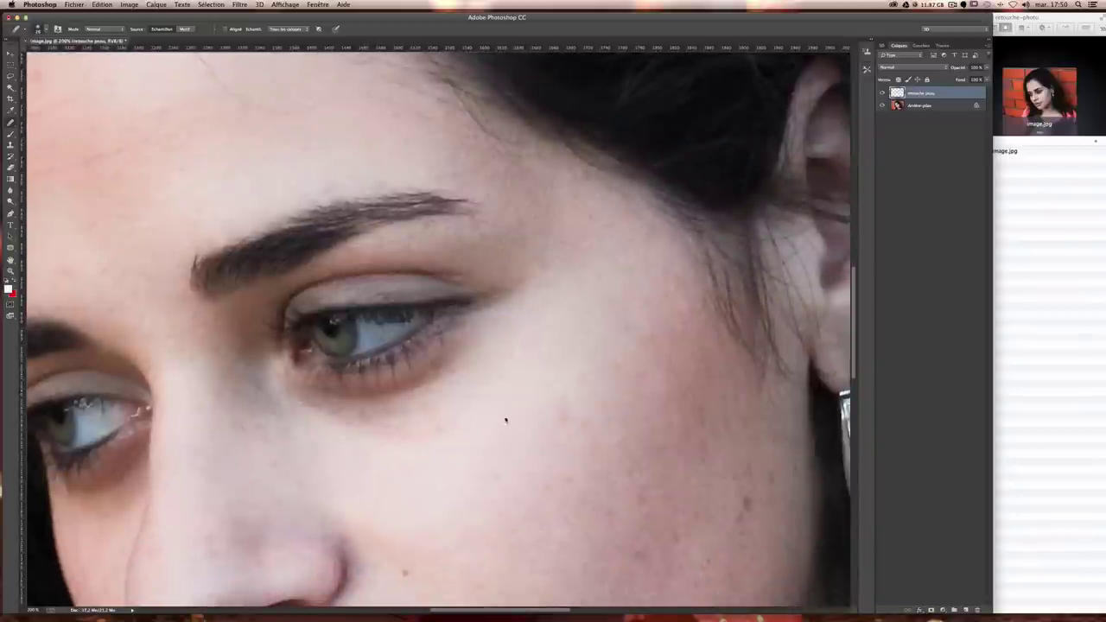
pyautogui.scroll(-5, 559, 374)
pyautogui.hscroll(2, 559, 374)
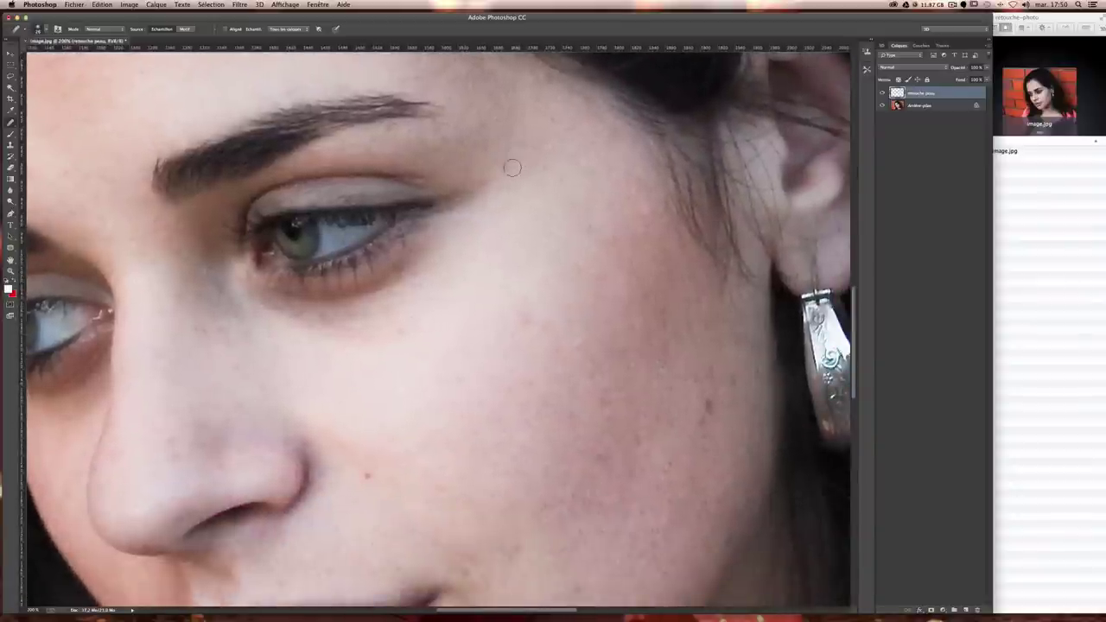
pyautogui.scroll(-2, 521, 252)
pyautogui.hscroll(1, 521, 252)
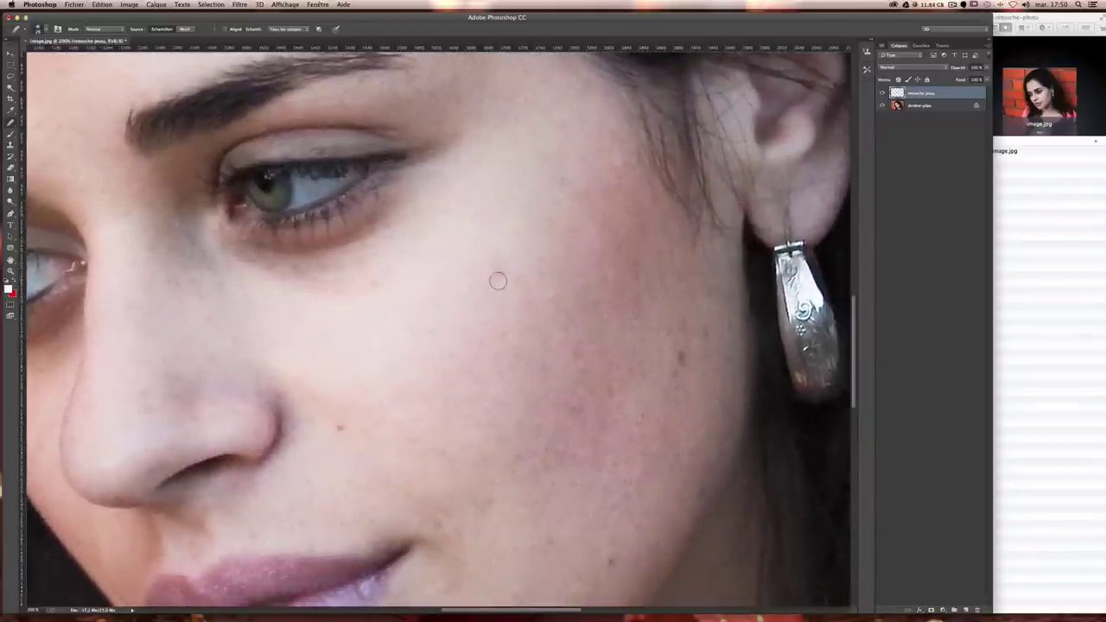
pyautogui.keyDown('alt'); pyautogui.click(407, 293); pyautogui.keyUp('alt')
# - Heal the small dark mole on the cheek and the crease running up from the mouth corner
pyautogui.hscroll(-4, 393, 316)
pyautogui.scroll(-1, 392, 315)
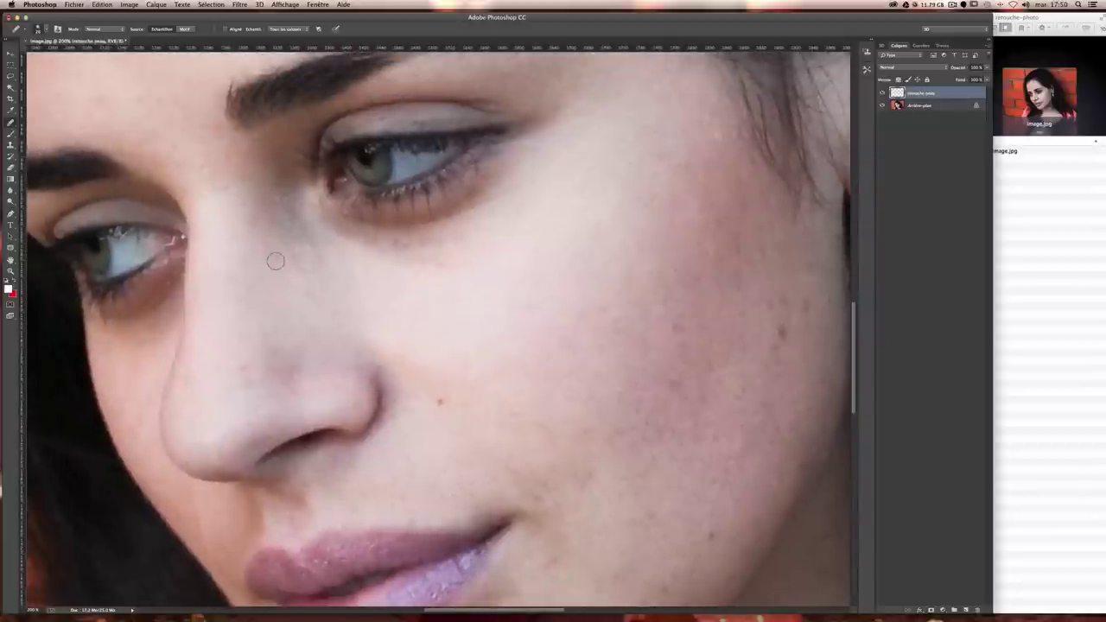
pyautogui.click(440, 400)
pyautogui.scroll(-2, 476, 394)
pyautogui.hscroll(1, 476, 395)
pyautogui.scroll(-3, 415, 328)
pyautogui.hscroll(3, 414, 329)
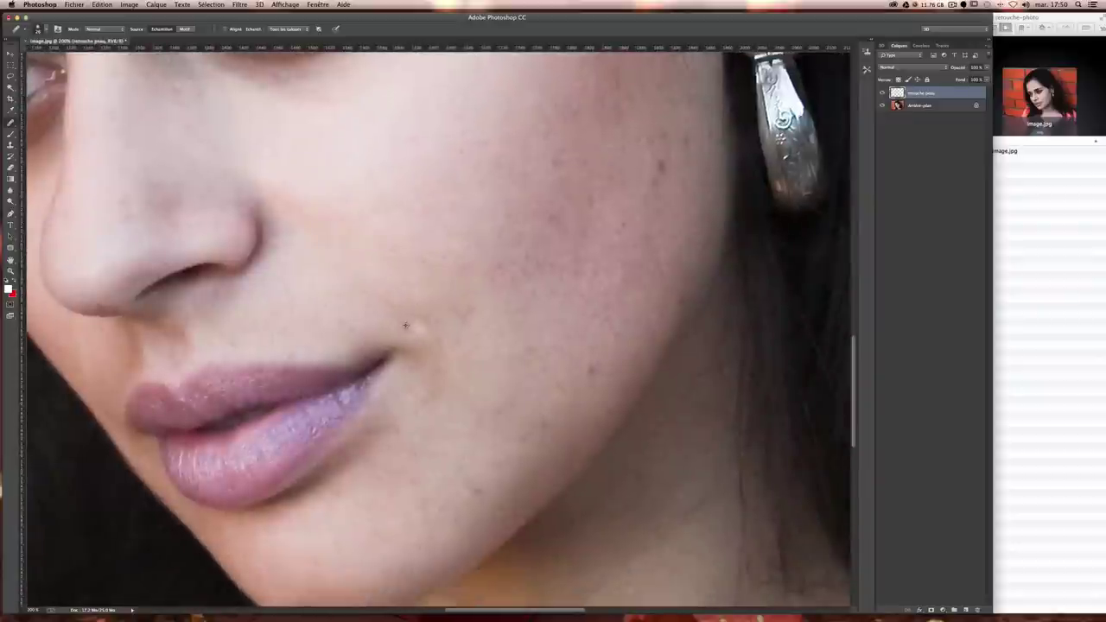
pyautogui.moveTo(425, 344); pyautogui.dragTo(557, 253)
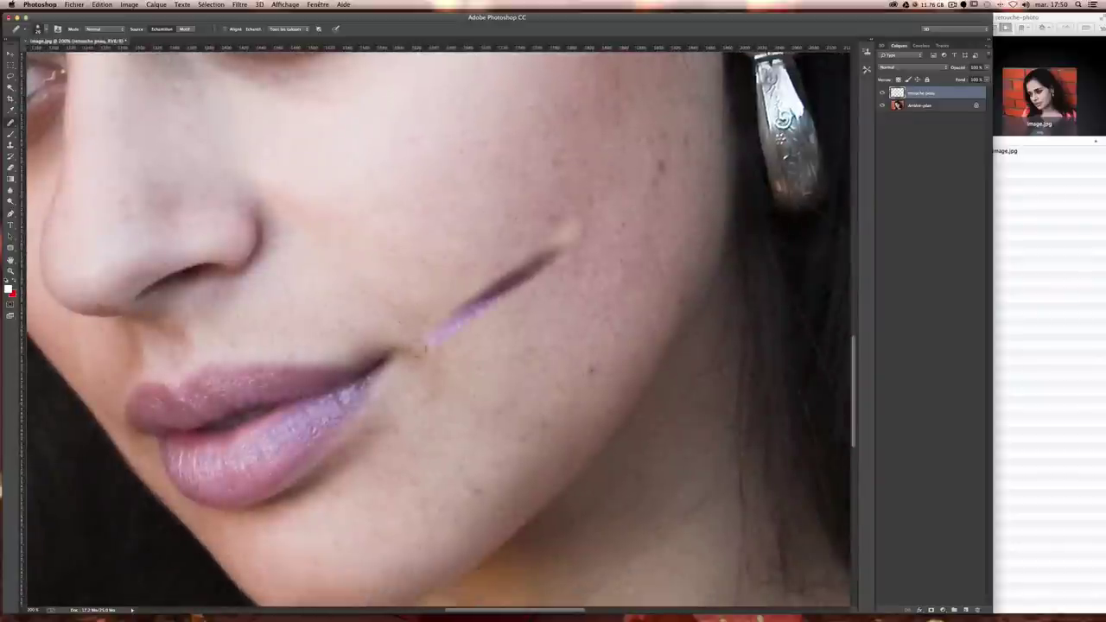
# - Heal the small dark spot on the nose, then review the retouched face
pyautogui.scroll(1, 525, 227)
pyautogui.hscroll(1, 525, 227)
pyautogui.scroll(3, 562, 268)
pyautogui.hscroll(1, 562, 268)
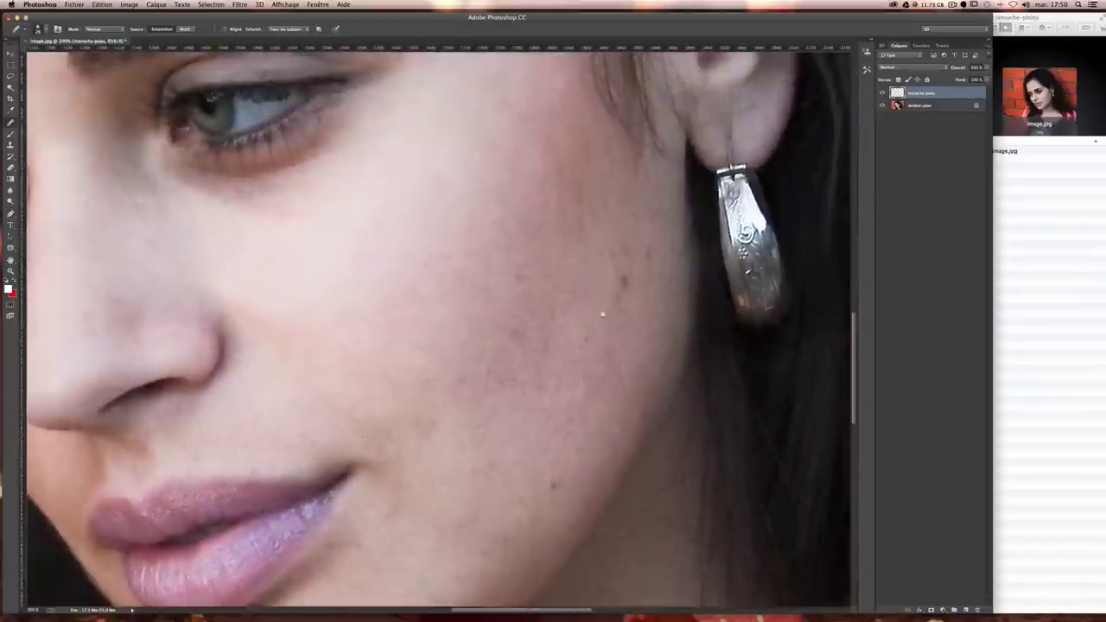
pyautogui.hscroll(-2, 603, 315)
pyautogui.scroll(1, 648, 363)
pyautogui.hscroll(-3, 390, 236)
pyautogui.scroll(2, 412, 391)
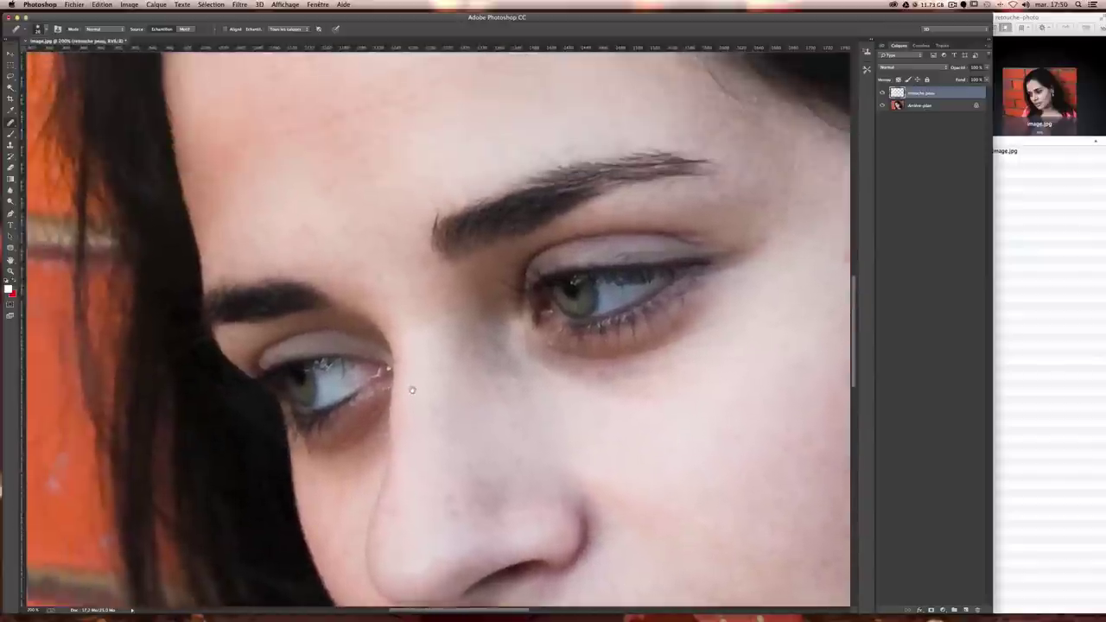
pyautogui.scroll(1, 412, 391)
pyautogui.scroll(-4, 406, 302)
pyautogui.hscroll(1, 406, 303)
pyautogui.hscroll(4, 372, 250)
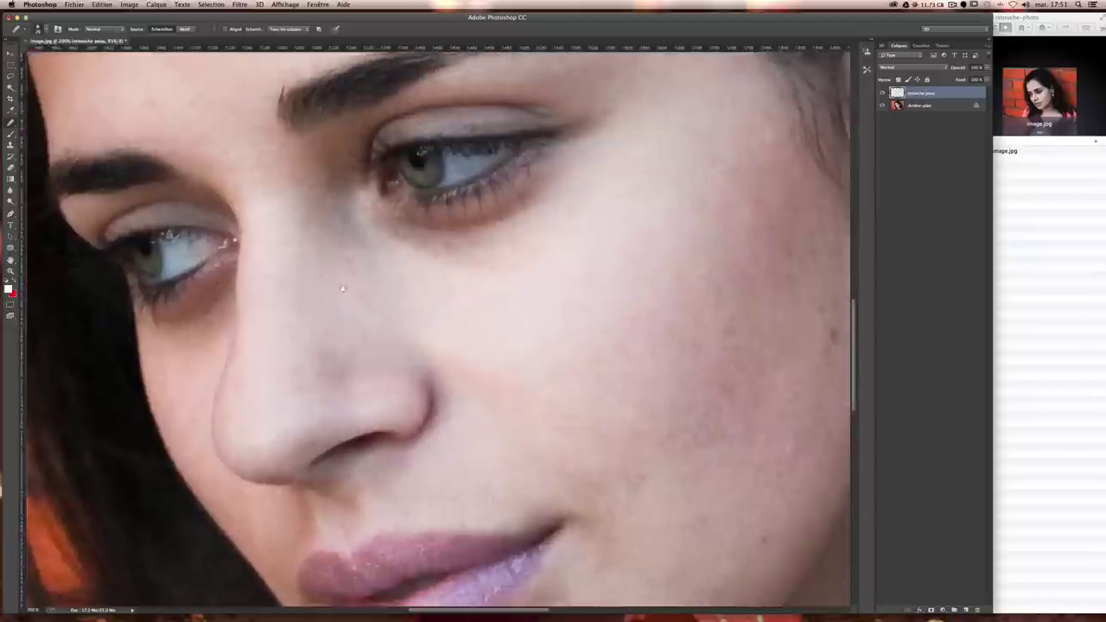
pyautogui.scroll(-3, 342, 289)
pyautogui.hscroll(3, 342, 289)
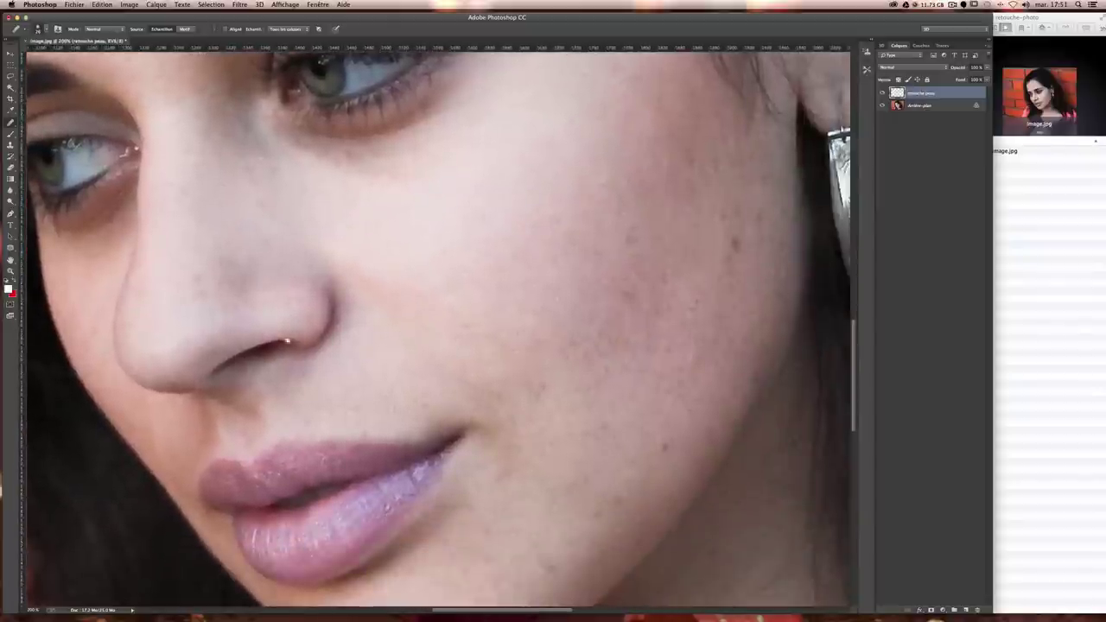
pyautogui.hscroll(-4, 268, 272)
pyautogui.scroll(-2, 285, 259)
pyautogui.click(309, 254)
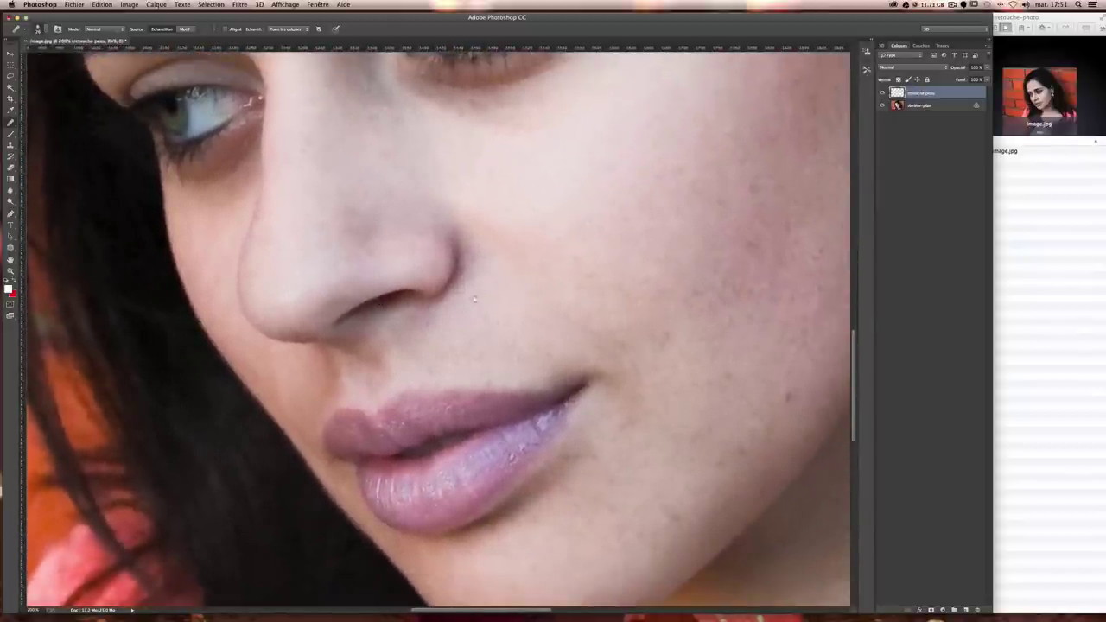
pyautogui.hscroll(4, 336, 220)
pyautogui.scroll(-2, 345, 225)
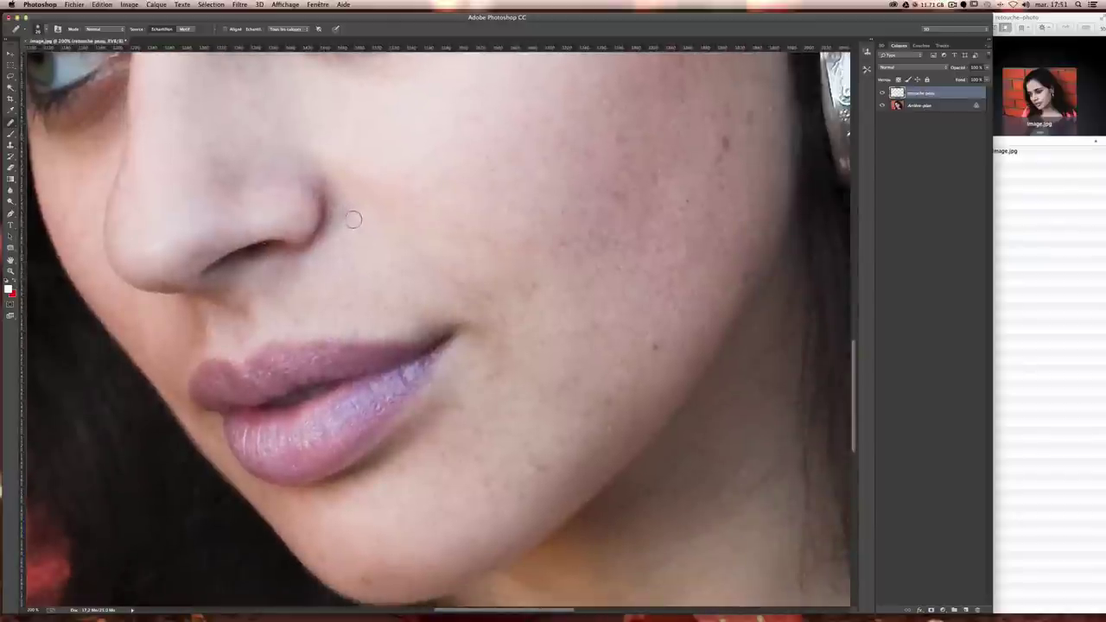
pyautogui.hscroll(3, 614, 316)
pyautogui.scroll(2, 614, 317)
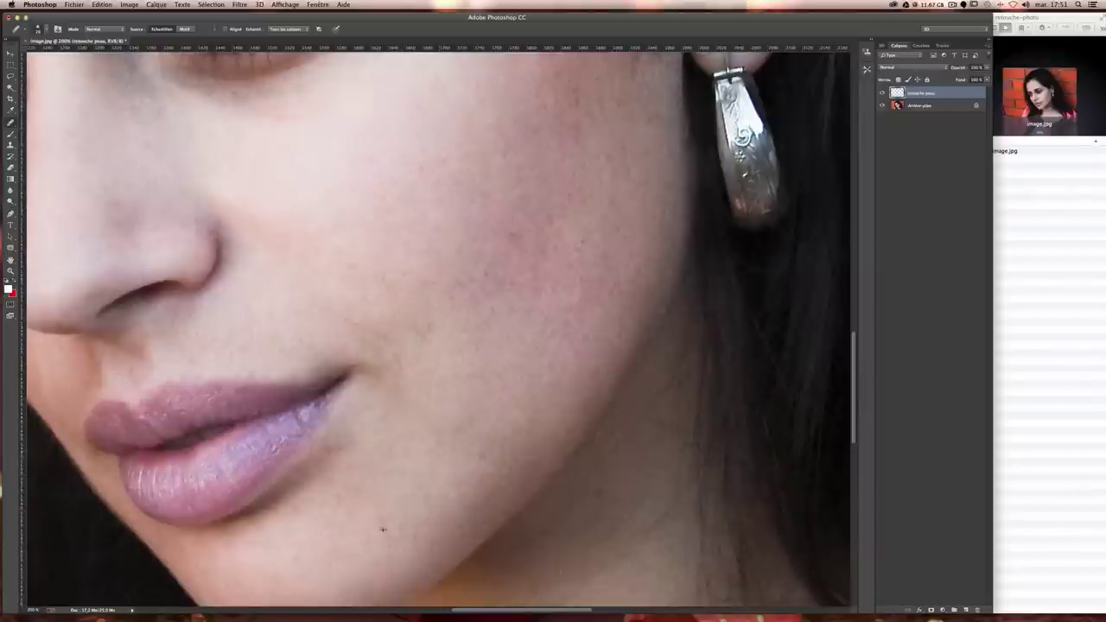
pyautogui.scroll(-5, 367, 518)
pyautogui.hscroll(-3, 368, 518)
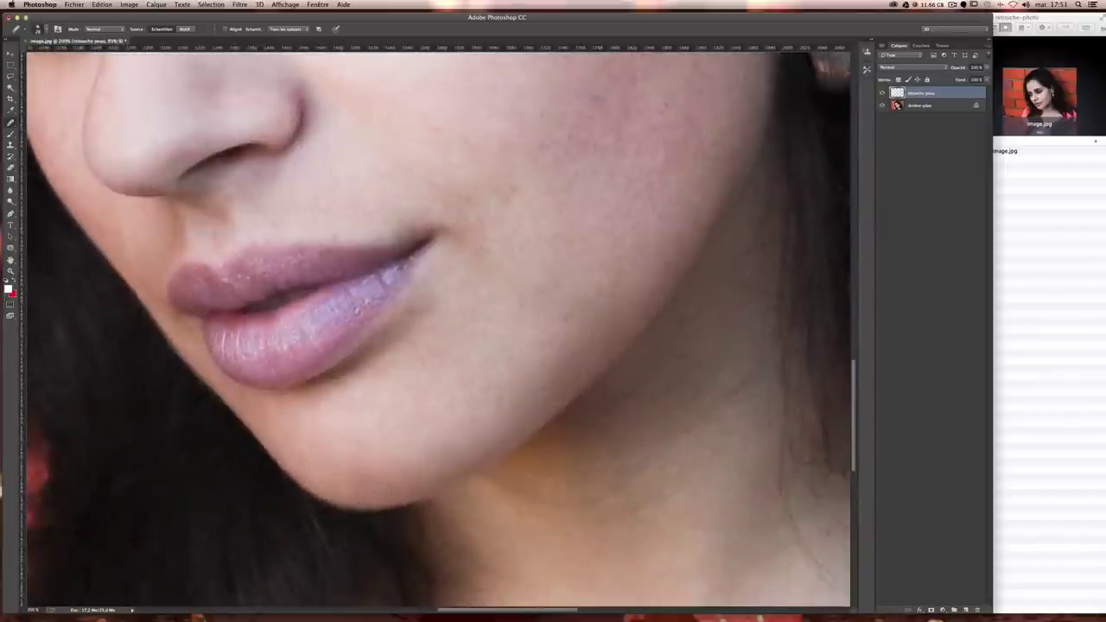
pyautogui.scroll(3, 646, 330)
pyautogui.hscroll(3, 556, 390)
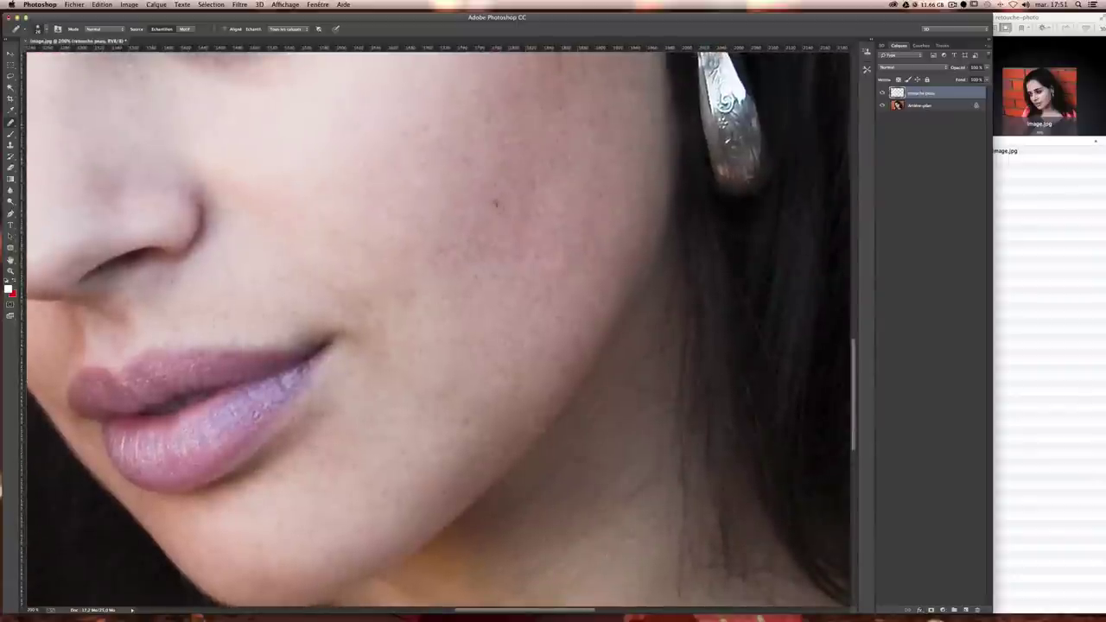
pyautogui.scroll(2, 572, 299)
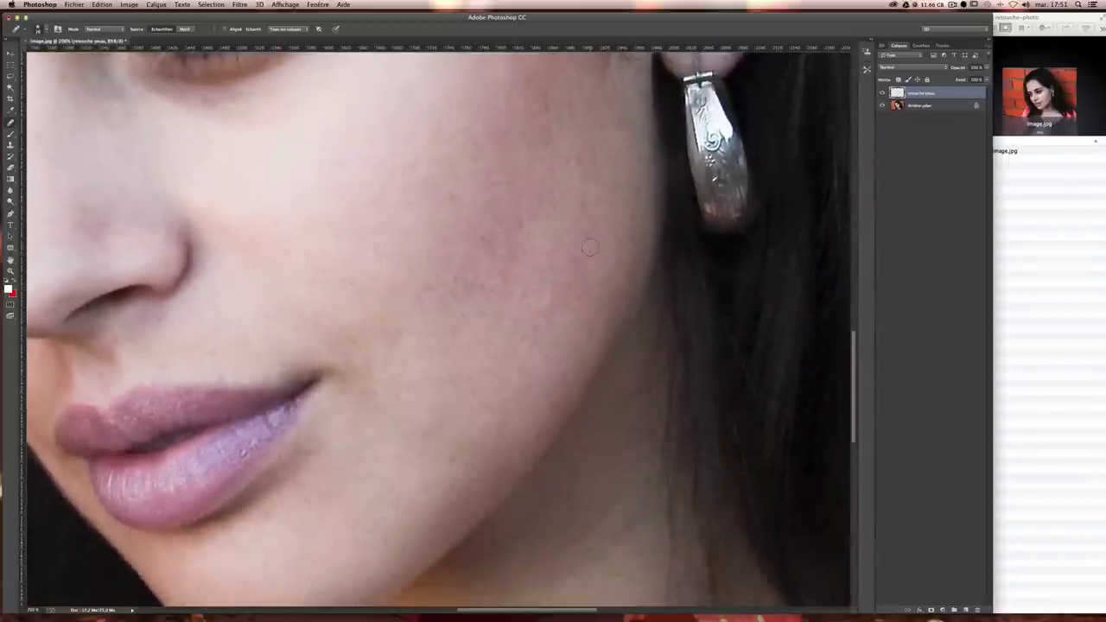
pyautogui.scroll(-2, 593, 251)
pyautogui.scroll(-1, 593, 252)
# - With a tiny brush, sample skin beside the nose and paint over the nose-side spots
pyautogui.scroll(-1, 592, 251)
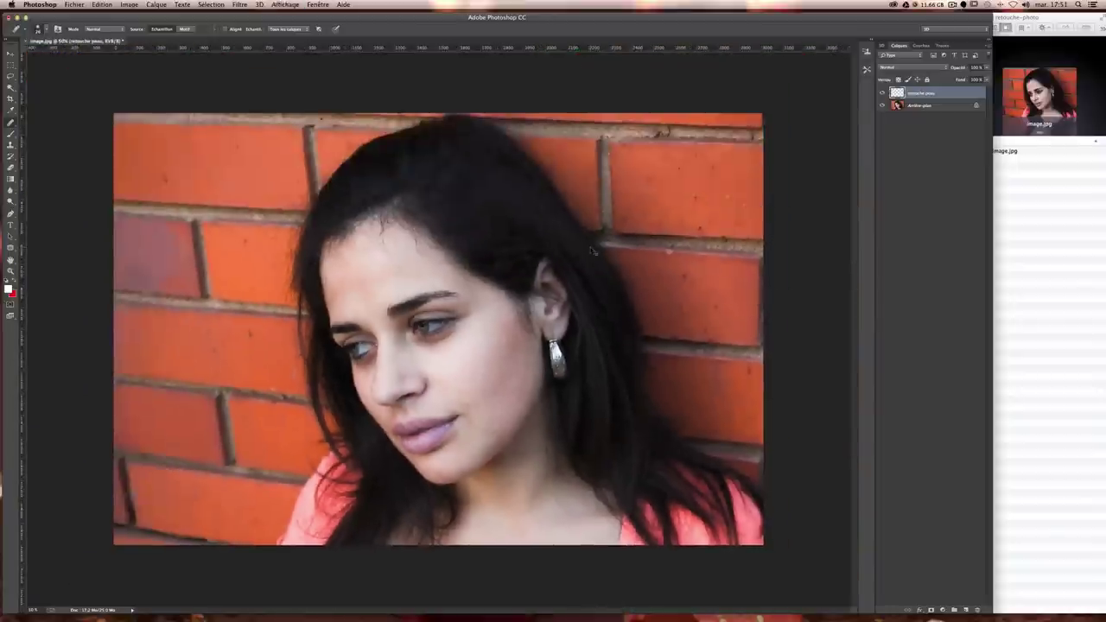
pyautogui.scroll(1, 593, 252)
pyautogui.scroll(1, 593, 251)
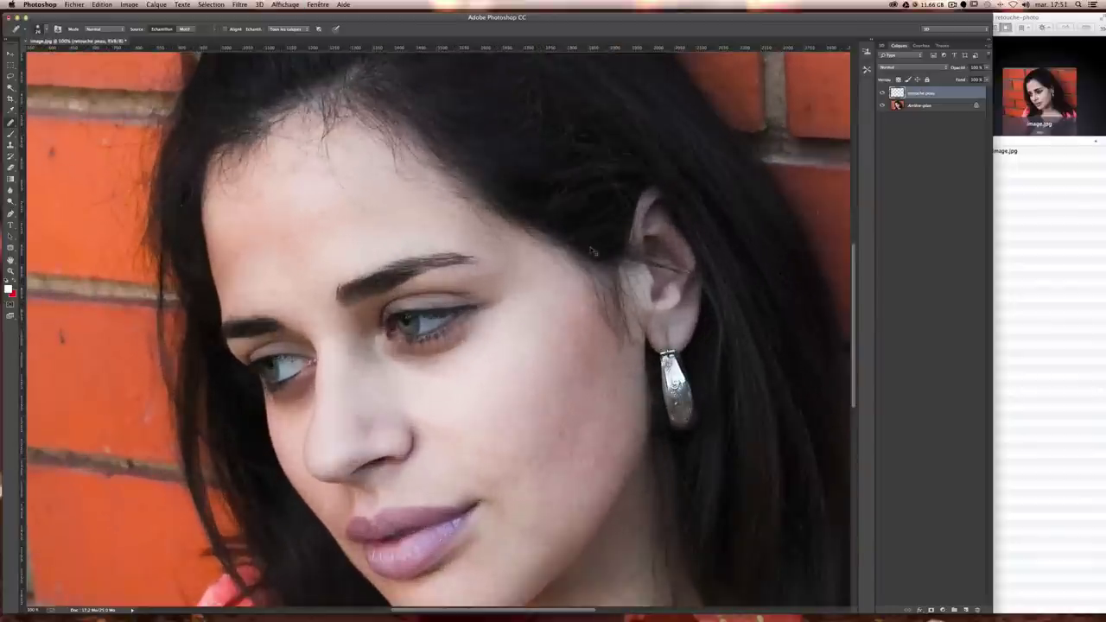
pyautogui.scroll(1, 553, 220)
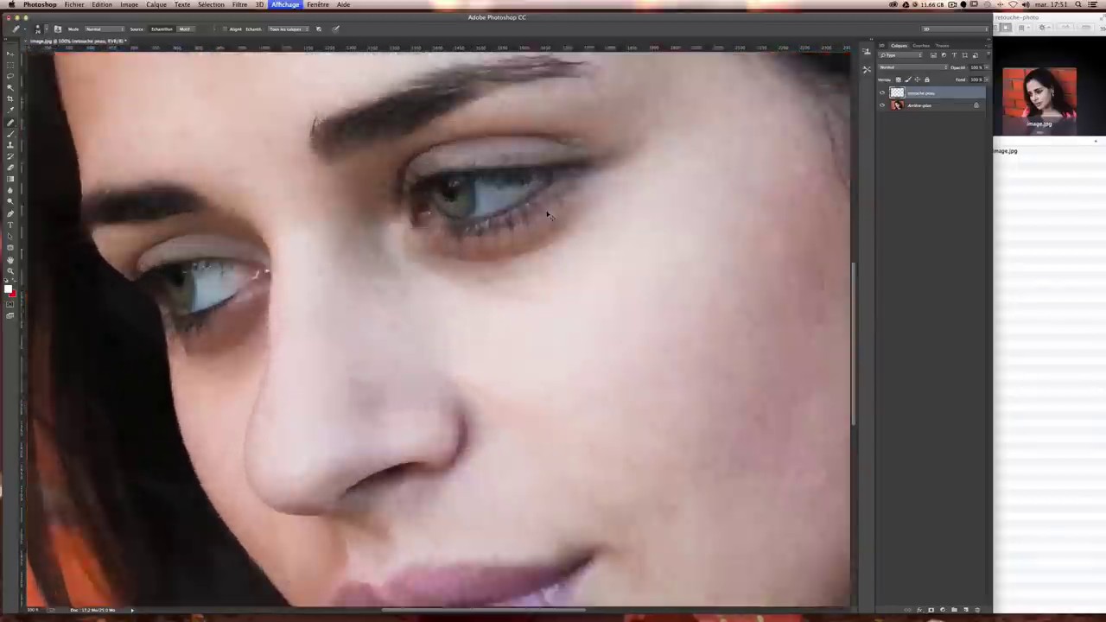
pyautogui.scroll(1, 555, 224)
pyautogui.scroll(-3, 556, 224)
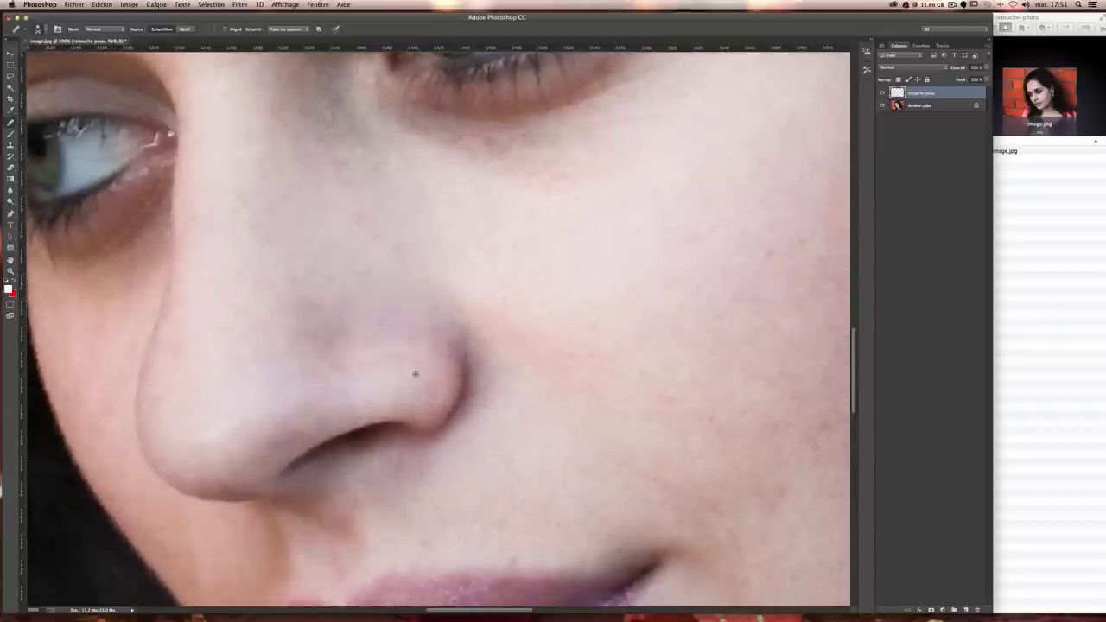
pyautogui.press('[')
pyautogui.press('[')
pyautogui.press('[')
pyautogui.keyDown('alt'); pyautogui.click(331, 264); pyautogui.keyUp('alt')
pyautogui.moveTo(317, 329)
pyautogui.mouseDown()
pyautogui.moveTo(328, 341)
pyautogui.moveTo(348, 295)
pyautogui.mouseUp()
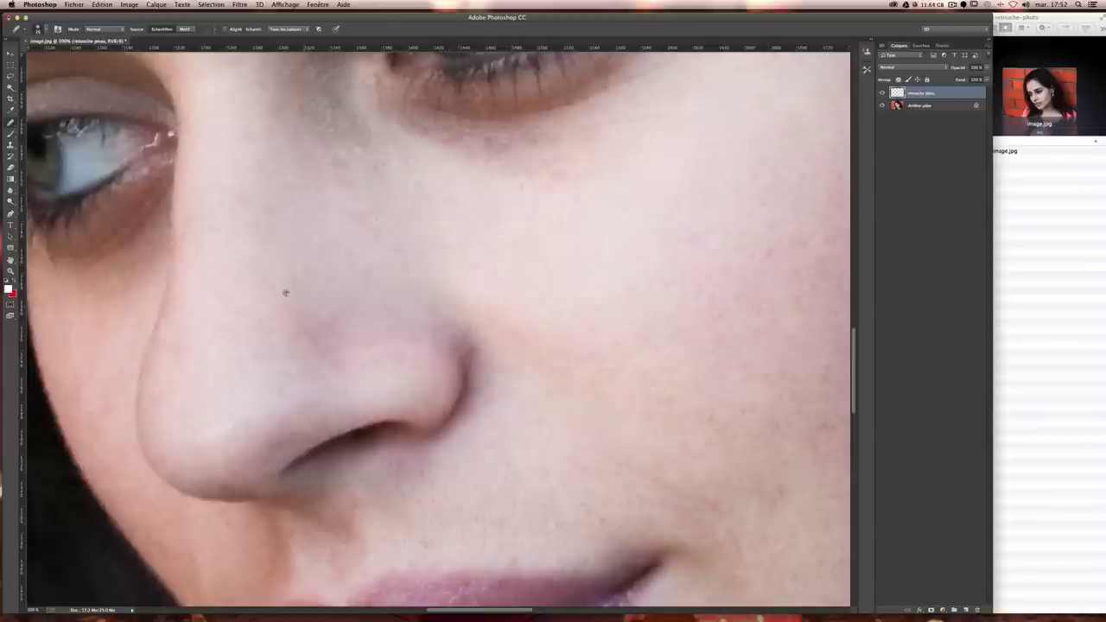
pyautogui.moveTo(296, 333); pyautogui.dragTo(318, 357)
pyautogui.scroll(-5, 432, 294)
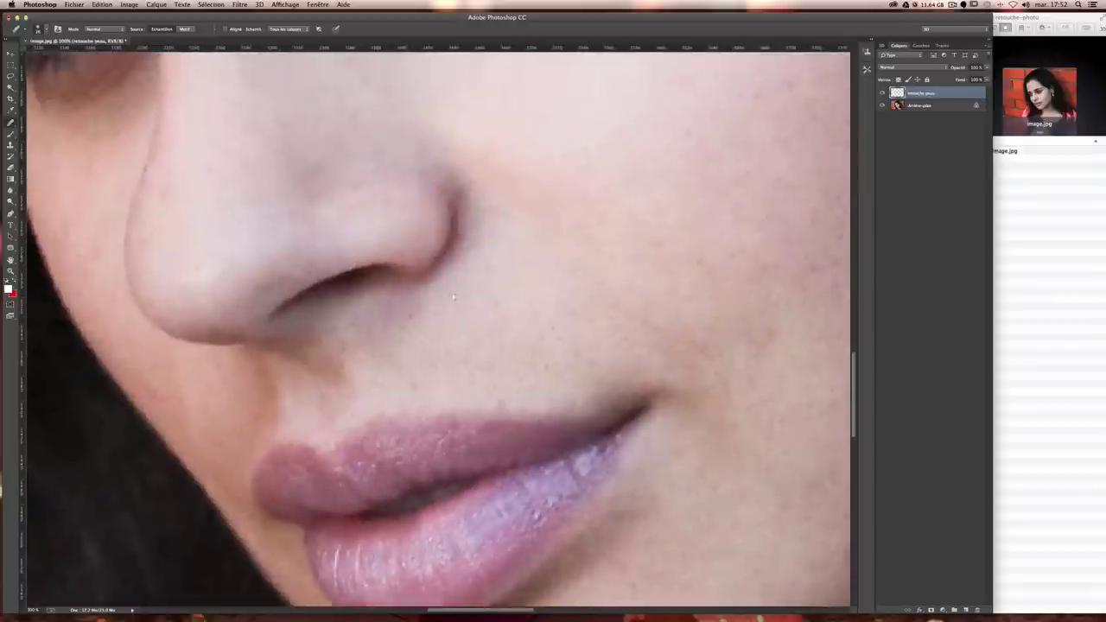
pyautogui.hotkey('ctrl', '-')
pyautogui.hotkey('ctrl', '-')
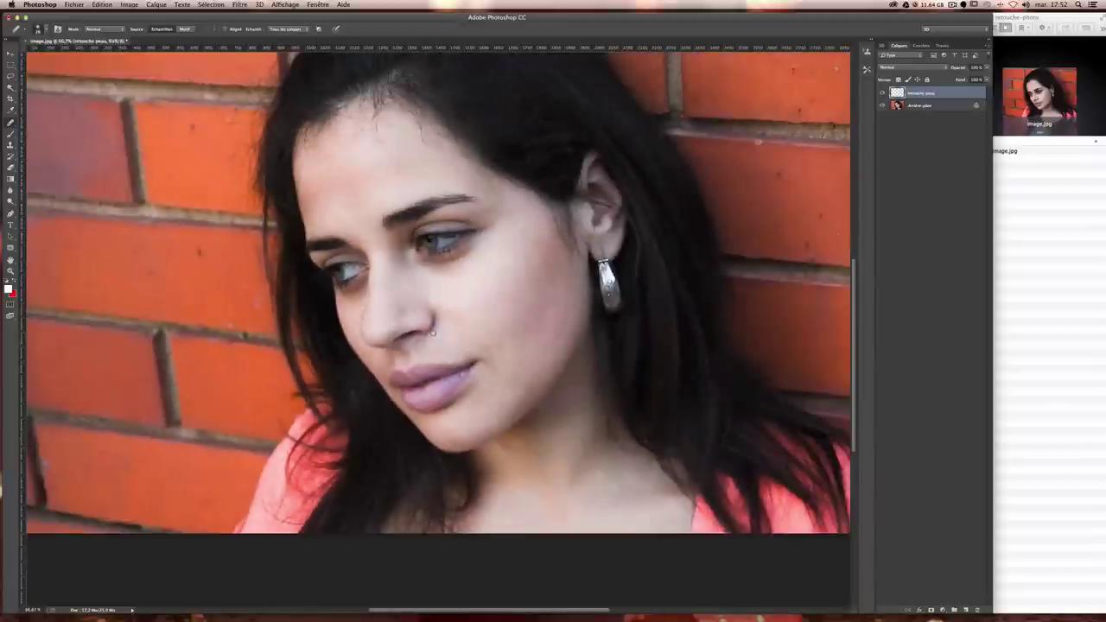
# - Zoom in to 200% on the eye and make the brush smaller
pyautogui.scroll(1, 434, 333)
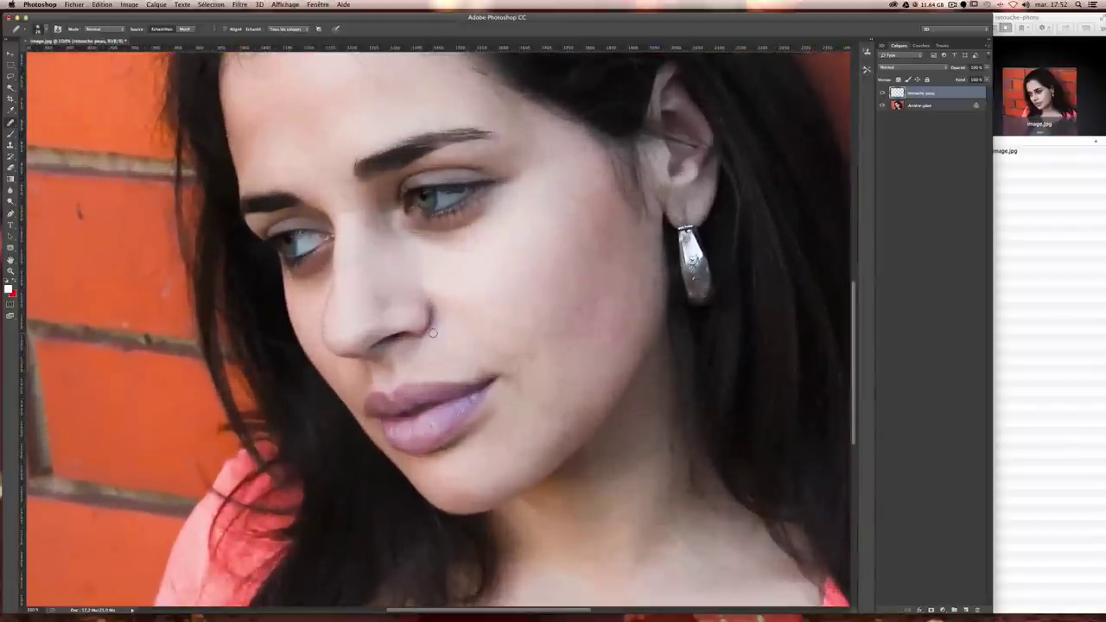
pyautogui.scroll(3, 517, 358)
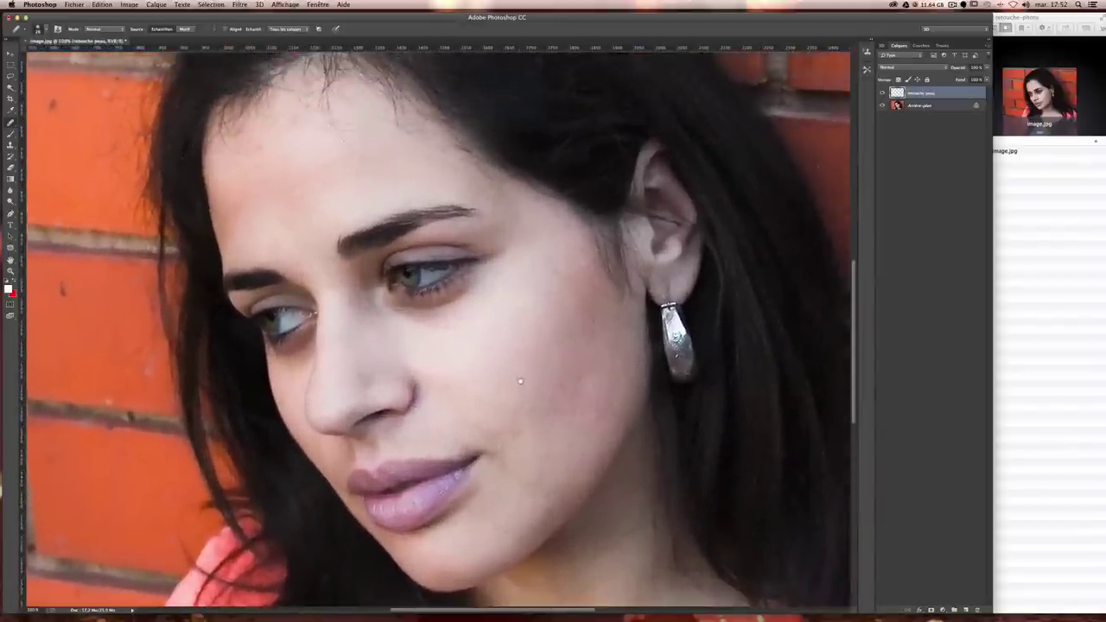
pyautogui.scroll(-2, 427, 265)
pyautogui.hscroll(2, 458, 302)
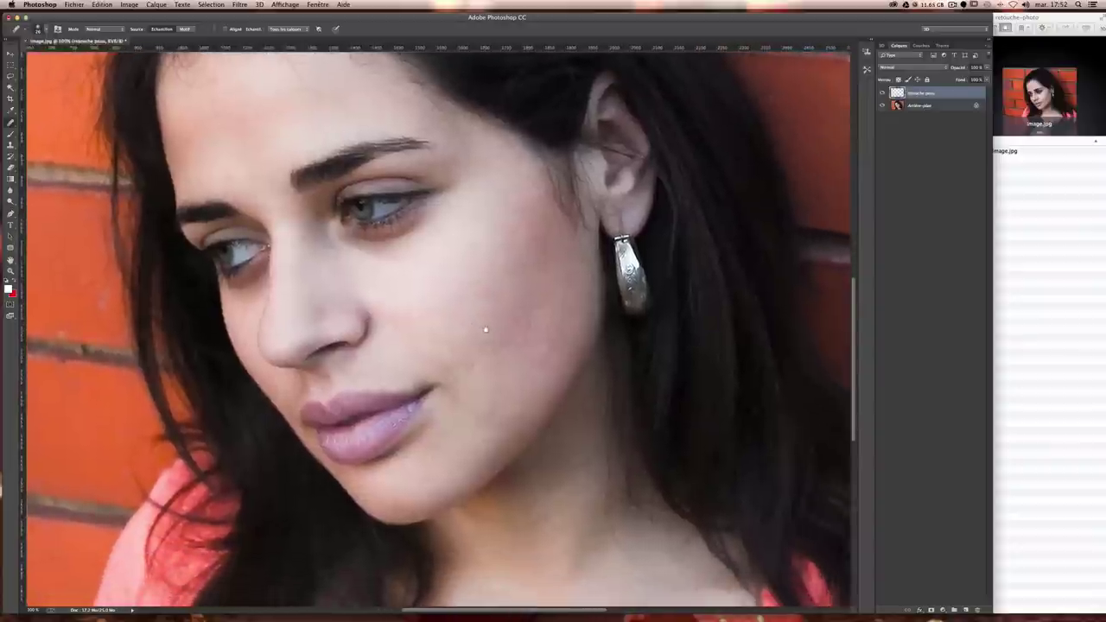
pyautogui.hotkey('ctrl', '-')
pyautogui.hotkey('ctrl', '-')
pyautogui.hotkey('ctrl', '+')
pyautogui.hotkey('ctrl', '+')
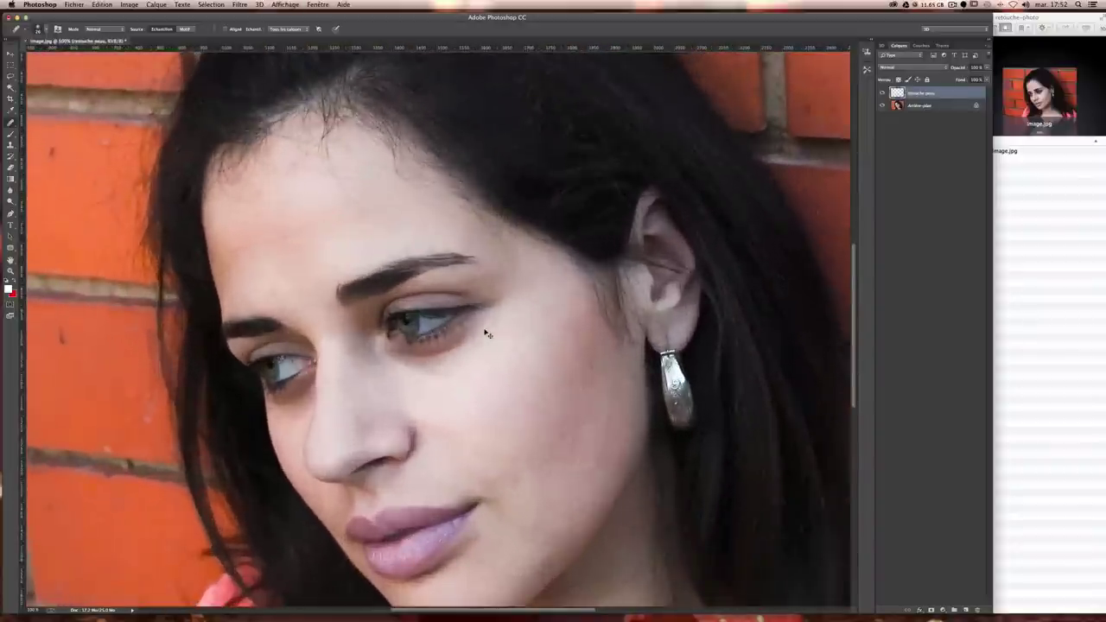
pyautogui.hotkey('ctrl', '-')
pyautogui.hscroll(-1, 484, 329)
pyautogui.hotkey('ctrl', '+')
pyautogui.hotkey('ctrl', '+')
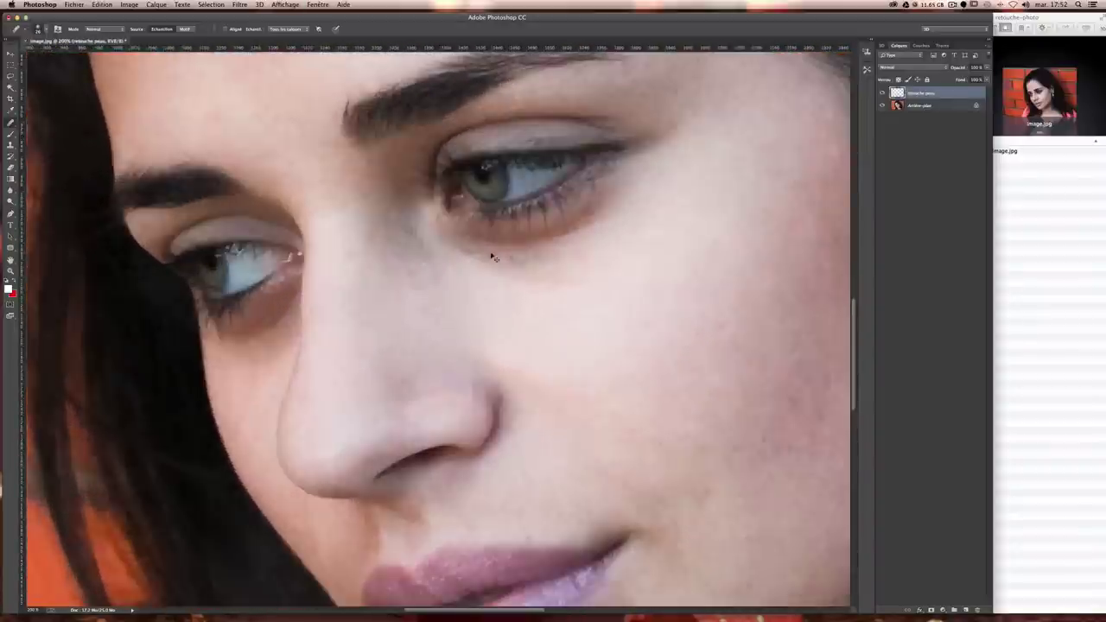
pyautogui.scroll(-4, 490, 253)
pyautogui.press('[')
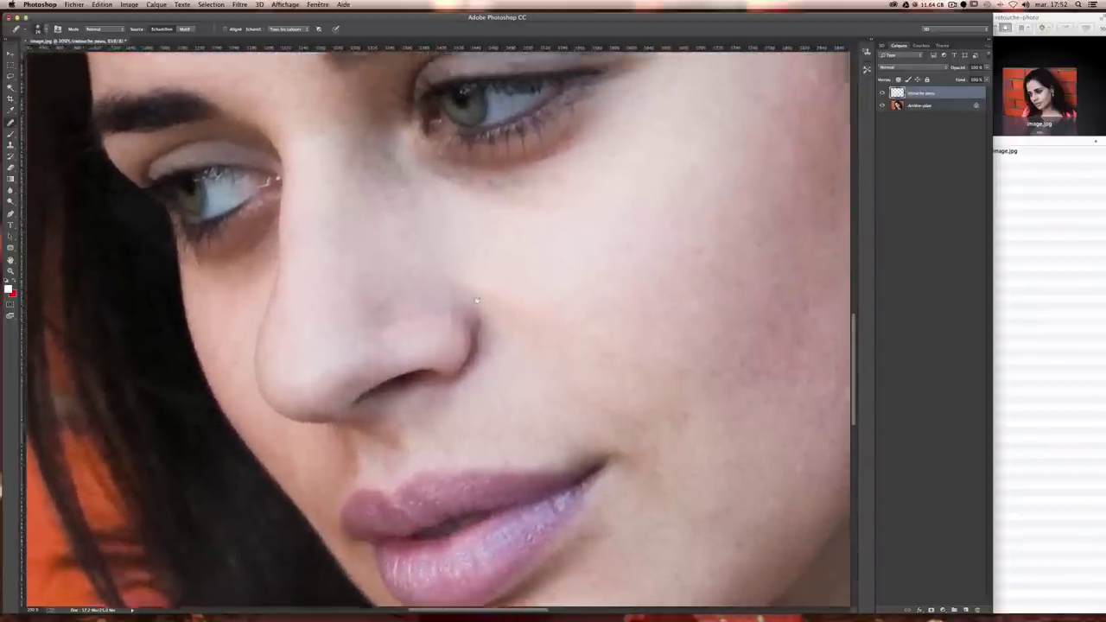
pyautogui.scroll(4, 460, 346)
pyautogui.hscroll(2, 459, 346)
# - Switch to the regular Healing Brush (Outil Correcteur) sampling Tous les calques
pyautogui.rightClick(12, 124)
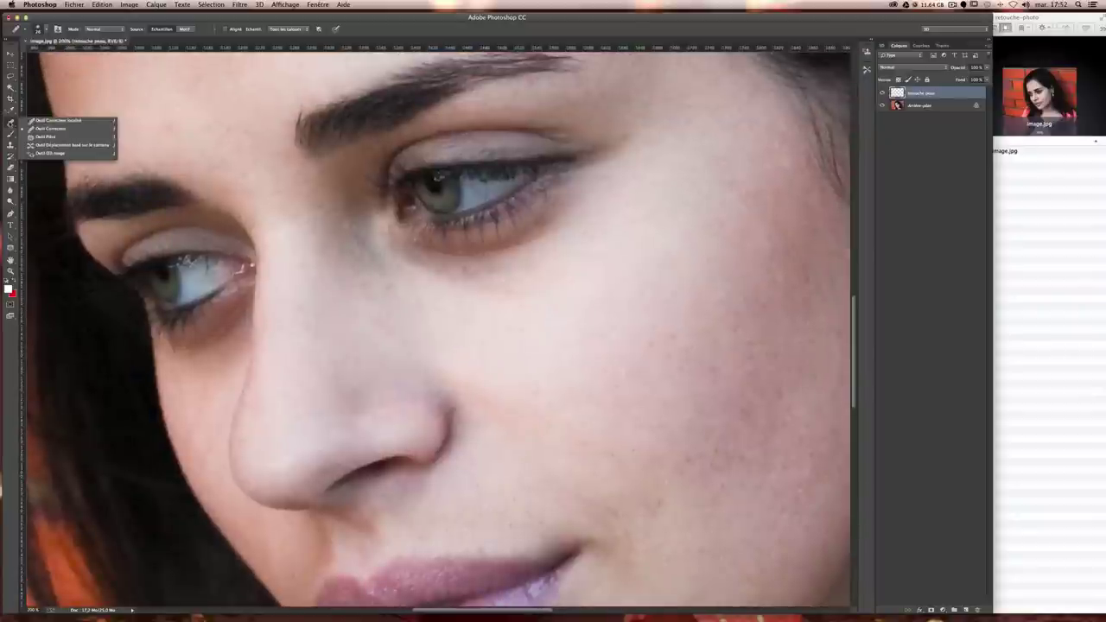
pyautogui.click(50, 128)
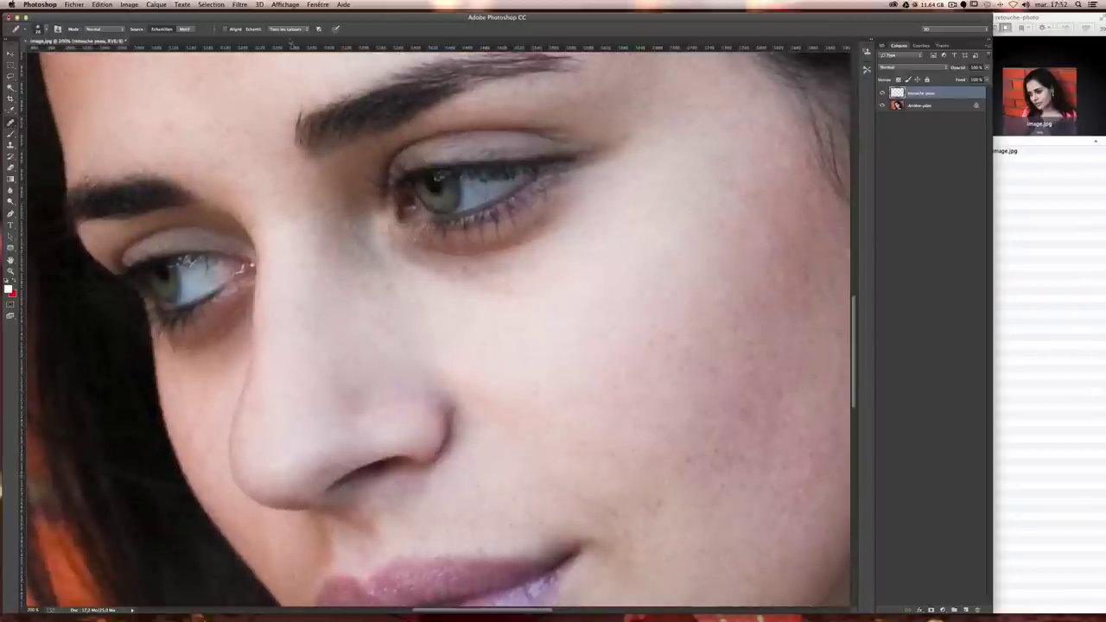
pyautogui.click(289, 29)
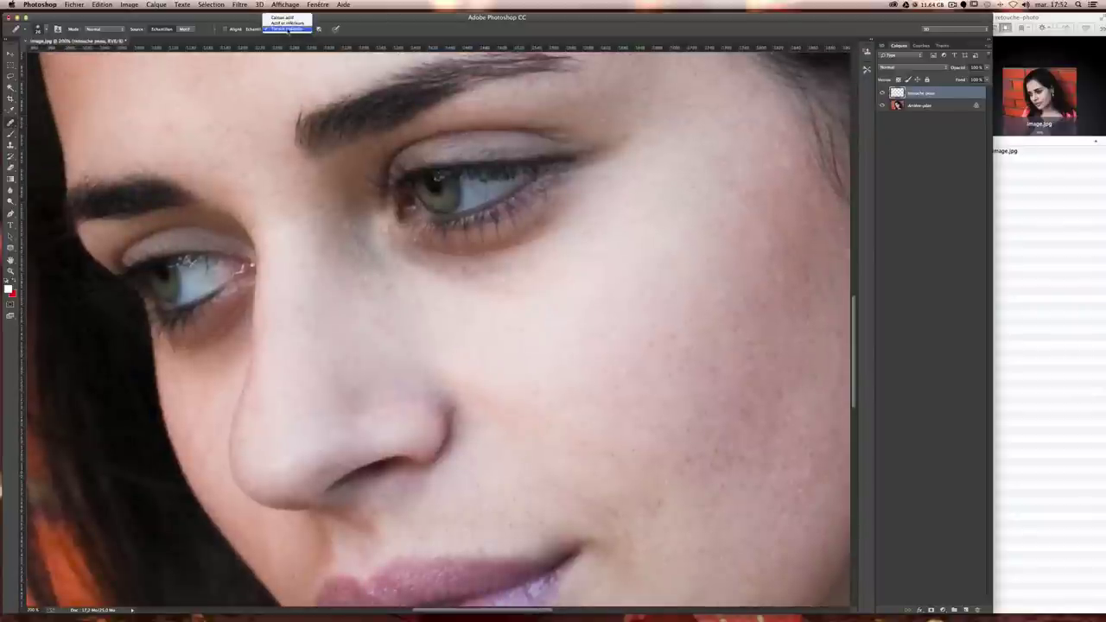
pyautogui.click(288, 29)
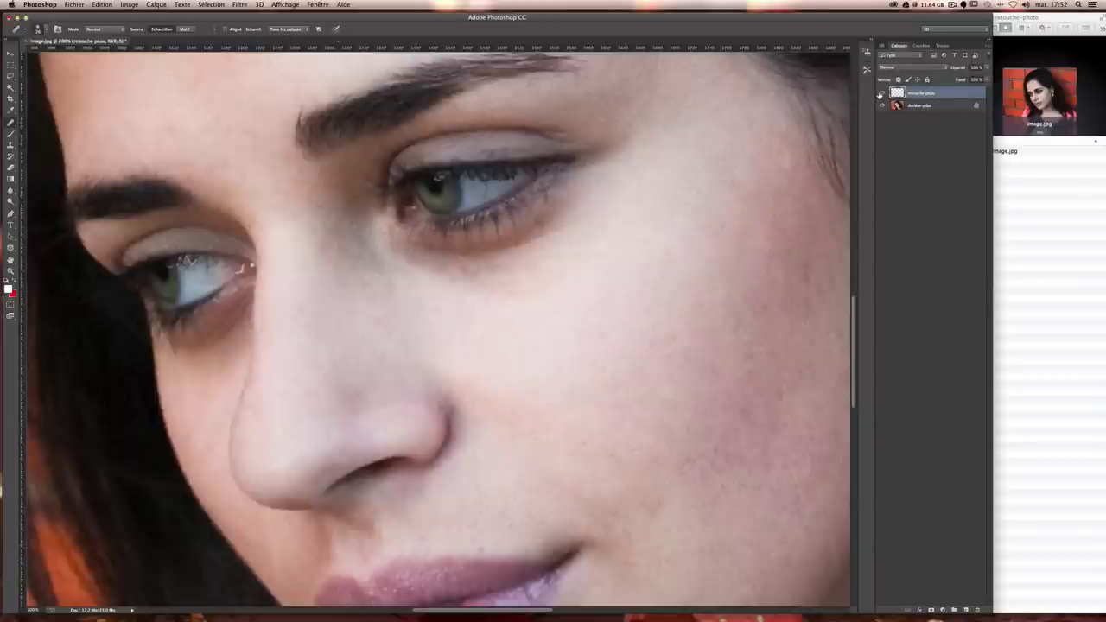
pyautogui.hotkey('ctrl', '1')
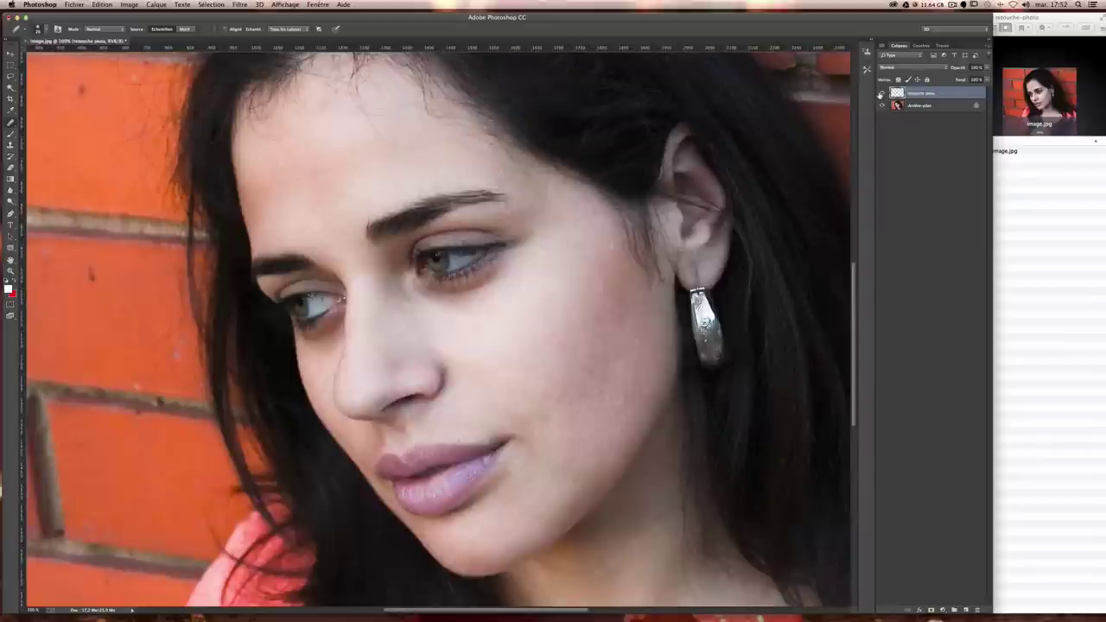
pyautogui.rightClick(881, 93)
pyautogui.click(911, 95)
pyautogui.click(881, 94)
pyautogui.click(881, 94)
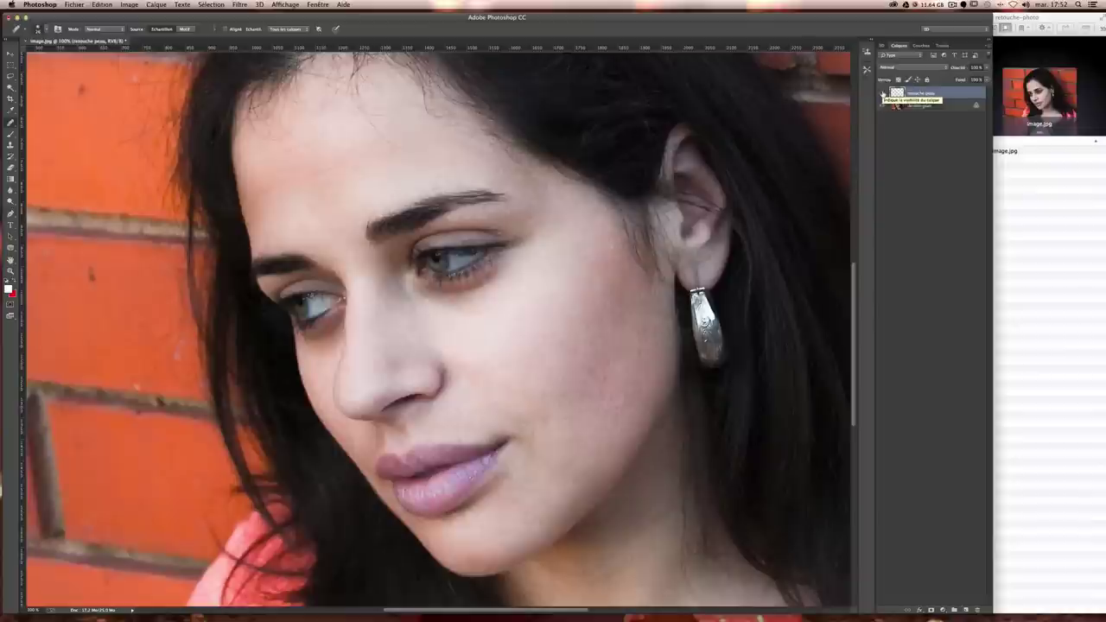
pyautogui.click(881, 94)
pyautogui.click(881, 95)
pyautogui.click(881, 94)
pyautogui.click(882, 94)
pyautogui.click(882, 94)
pyautogui.click(882, 94)
pyautogui.click(882, 94)
pyautogui.click(882, 94)
pyautogui.click(882, 94)
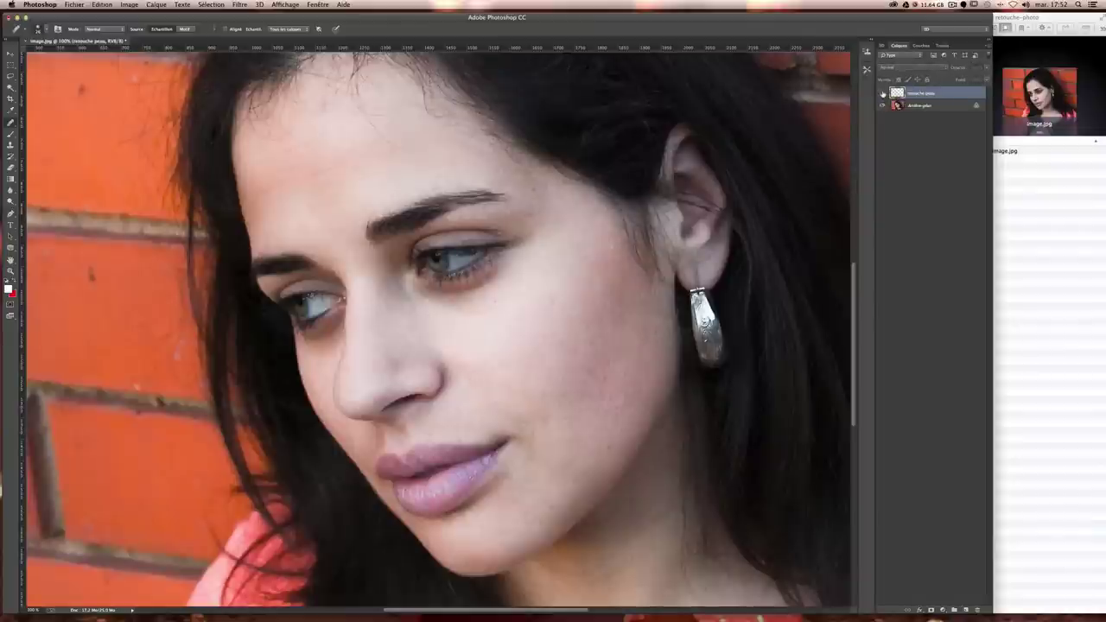
pyautogui.click(883, 94)
pyautogui.click(882, 94)
pyautogui.click(882, 94)
pyautogui.hotkey('ctrl', '+')
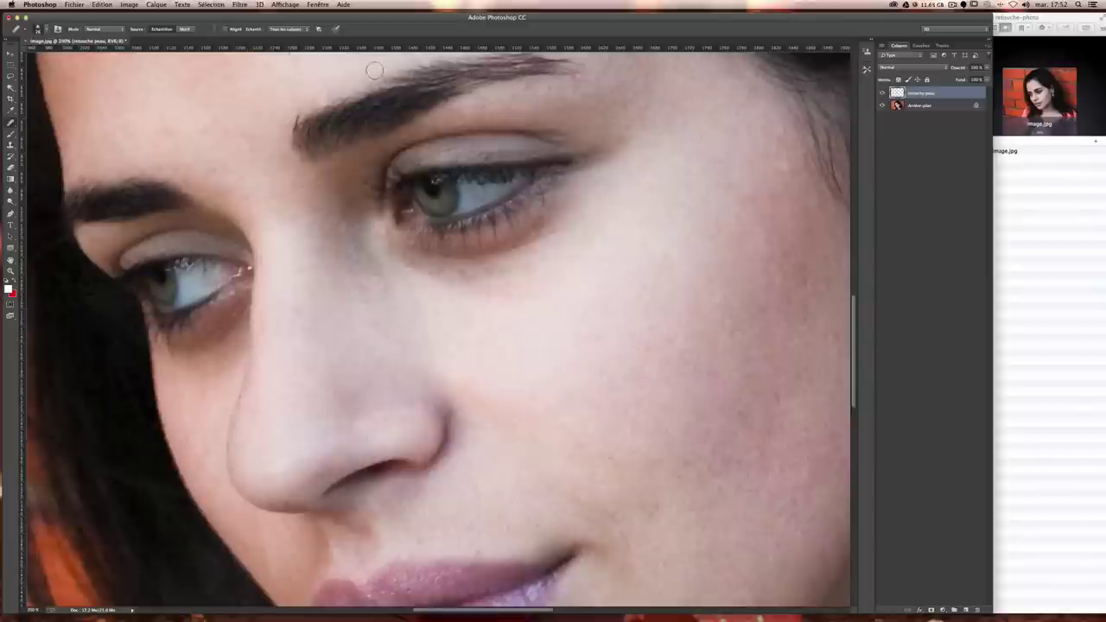
# - Select the Arrière-plan background layer and edit its name
pyautogui.moveTo(342, 337); pyautogui.dragTo(354, 297)
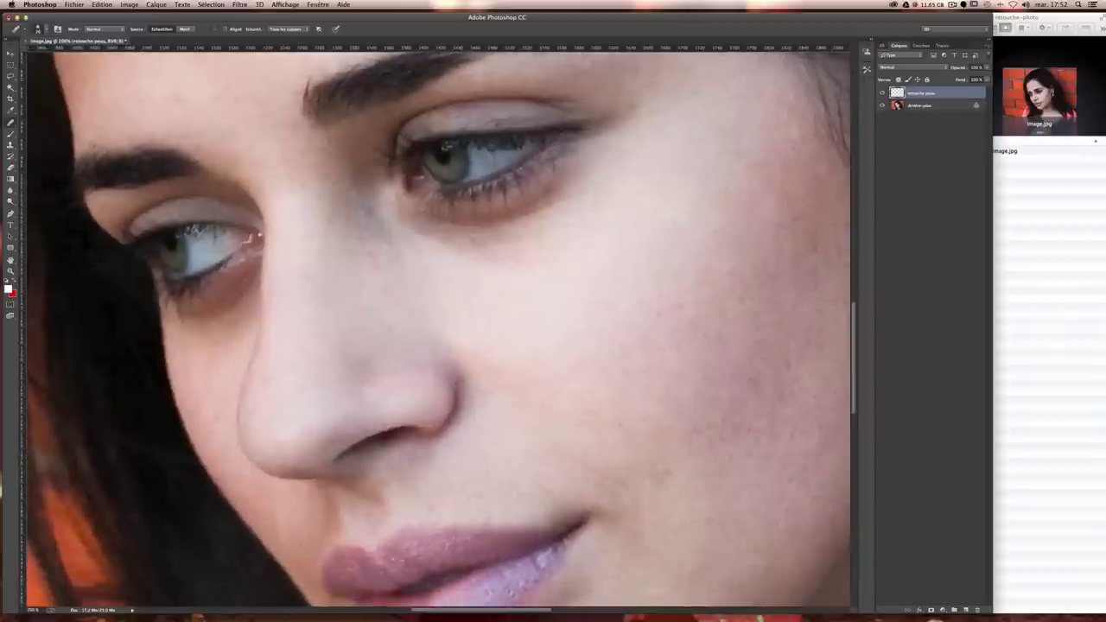
pyautogui.click(906, 106)
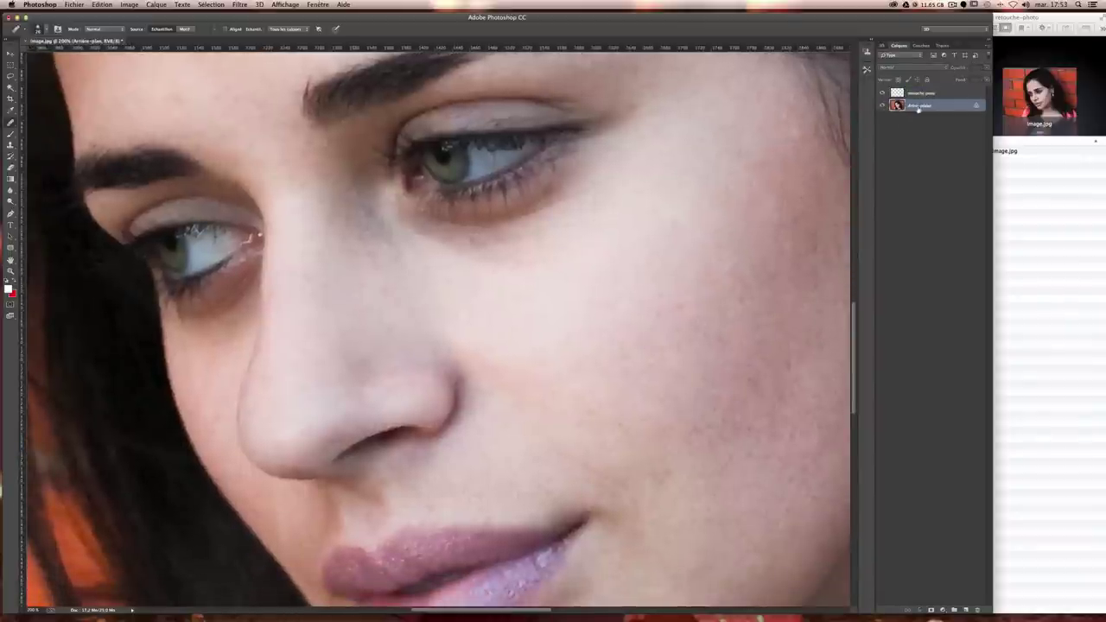
pyautogui.doubleClick(913, 107)
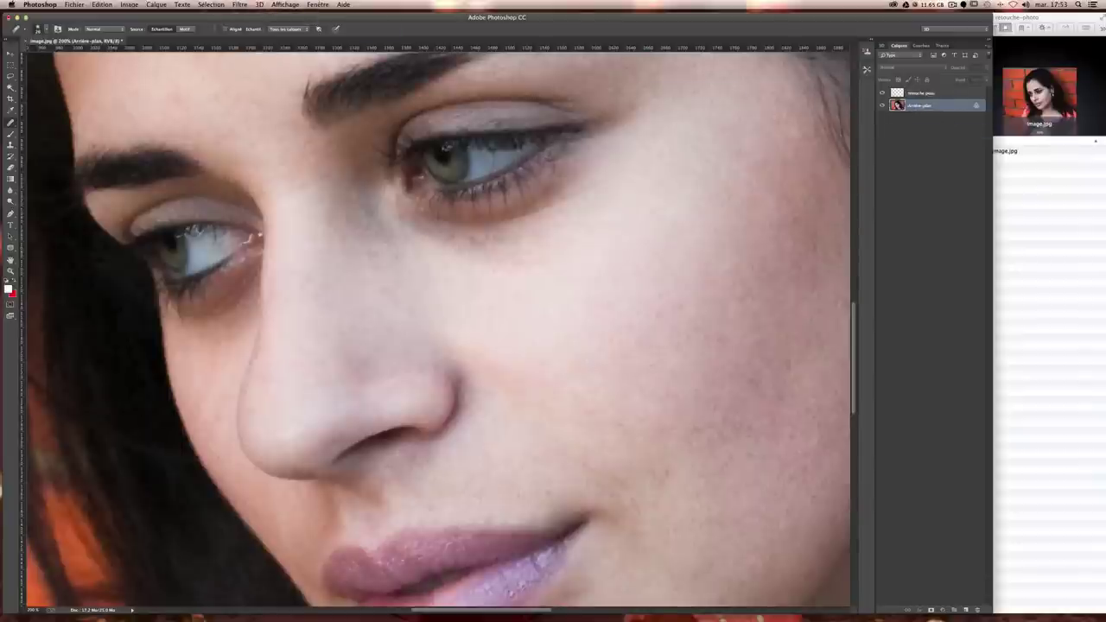
# - In Filtre > Fluidité, set brush size 52 and push the inner eye corner, then apply
pyautogui.click(239, 4)
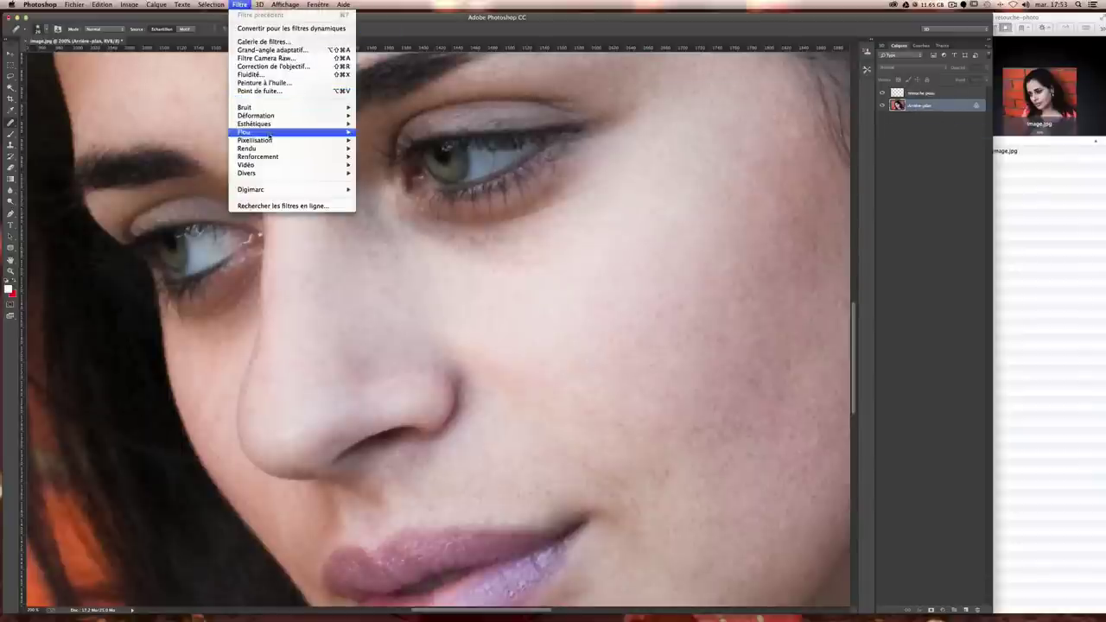
pyautogui.click(264, 75)
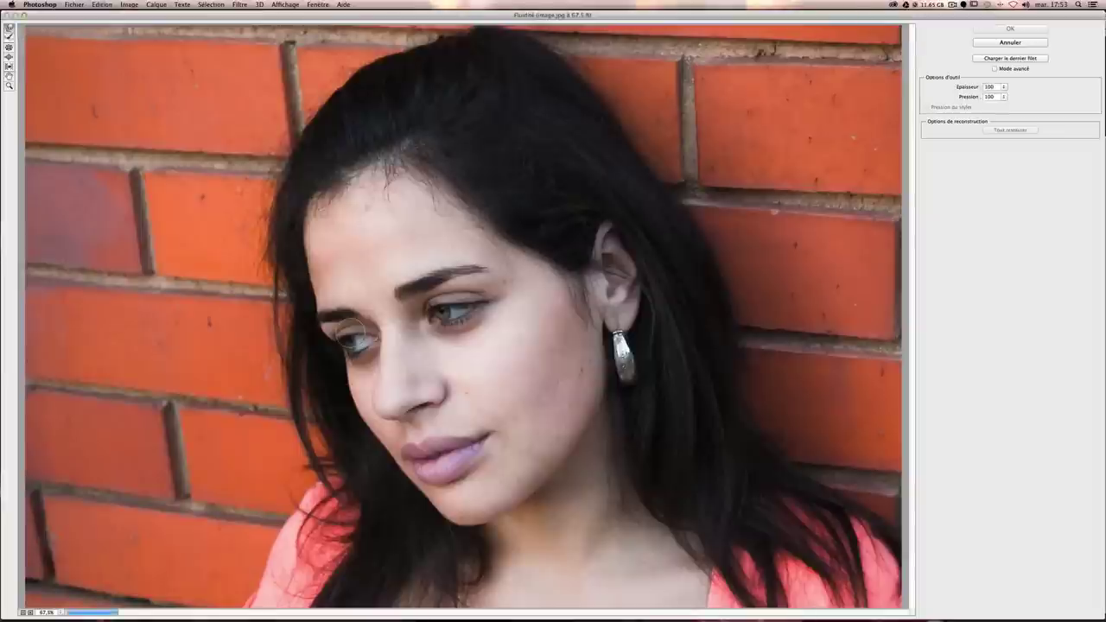
pyautogui.hotkey('ctrl', '+')
pyautogui.hotkey('ctrl', '+')
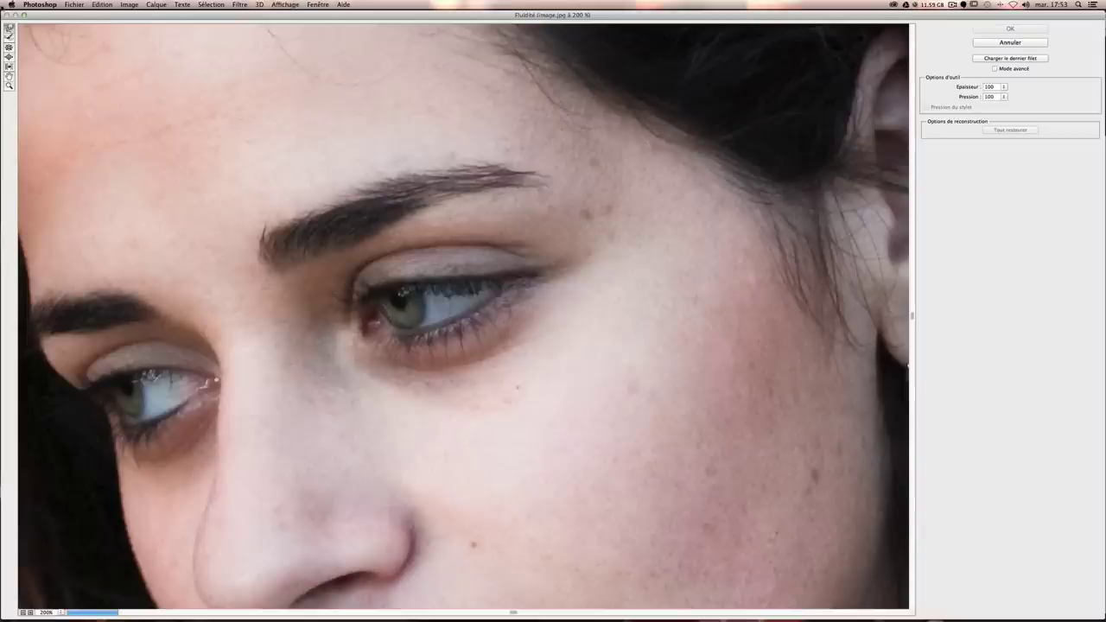
pyautogui.moveTo(292, 422); pyautogui.dragTo(303, 264)
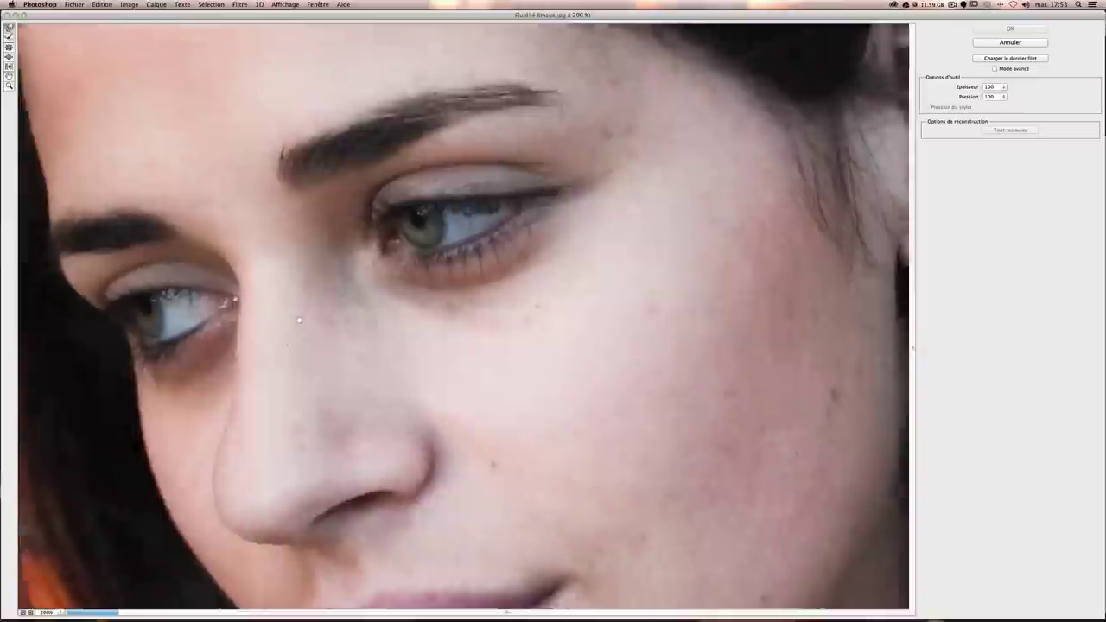
pyautogui.click(1004, 88)
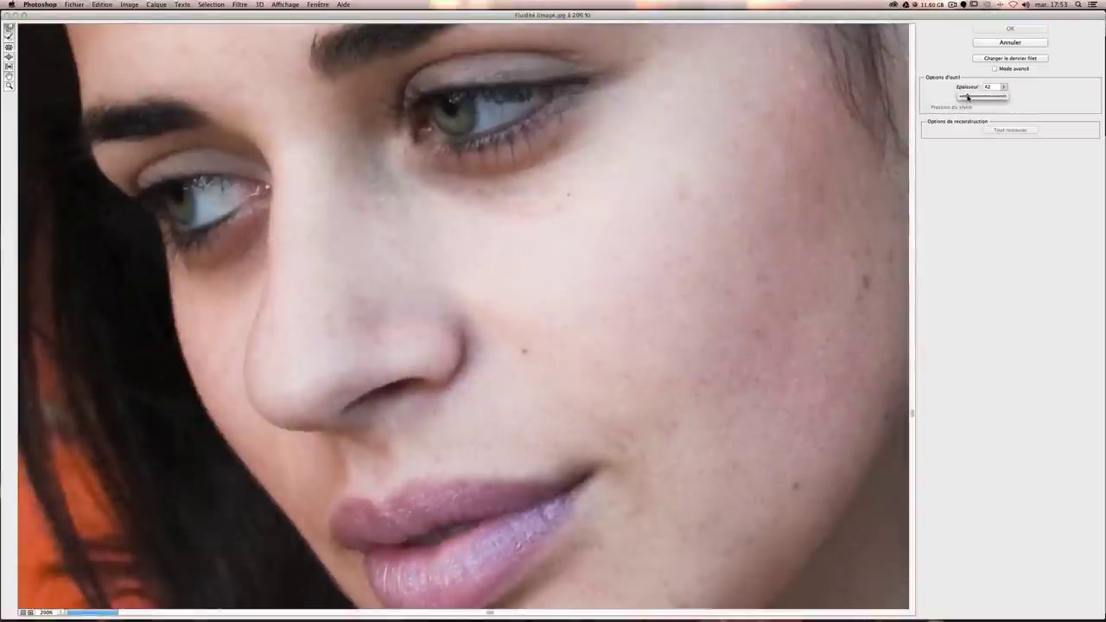
pyautogui.click(276, 212)
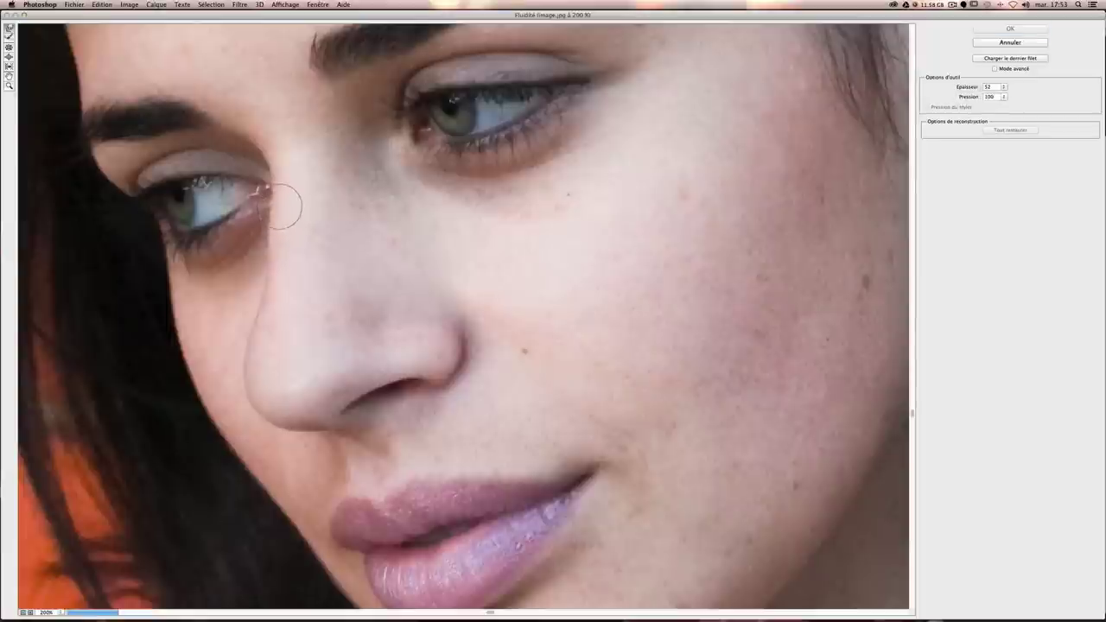
pyautogui.click(281, 205)
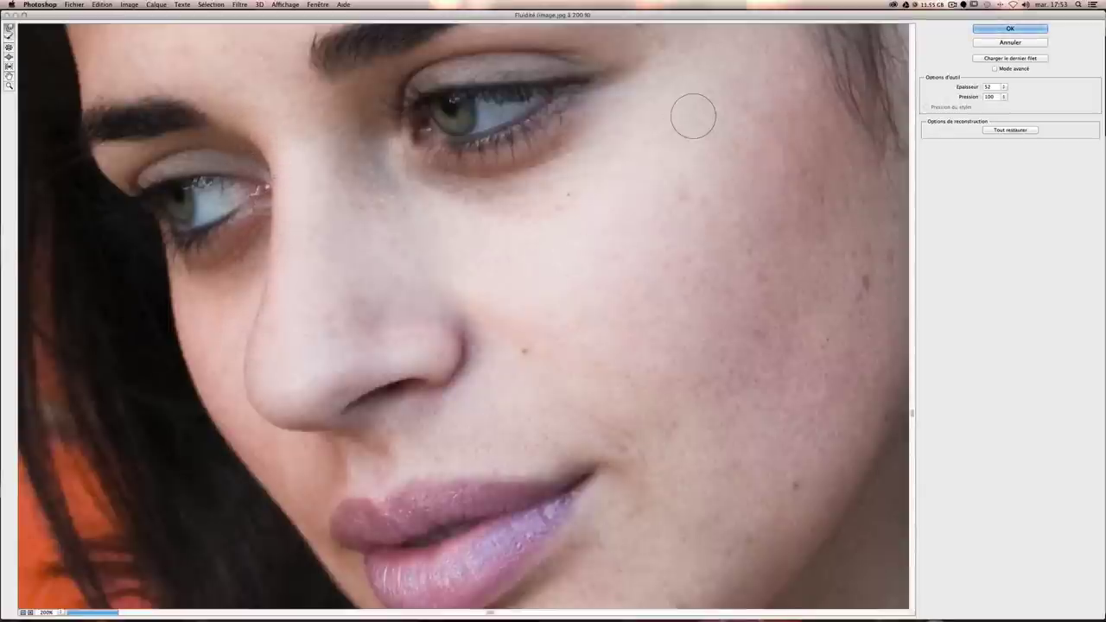
pyautogui.press('Return')
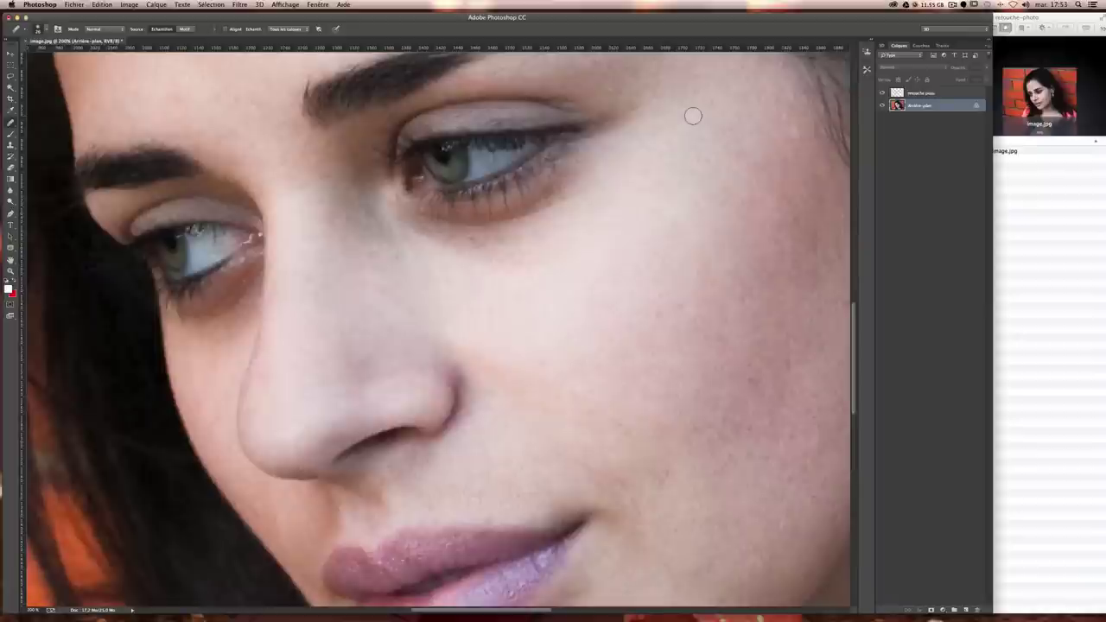
# - Toggle undo to compare the reshape, zoom out, and select the Retouche peau layer
pyautogui.hotkey('ctrl', 'z')
pyautogui.hotkey('ctrl', 'z')
pyautogui.hotkey('ctrl', 'z')
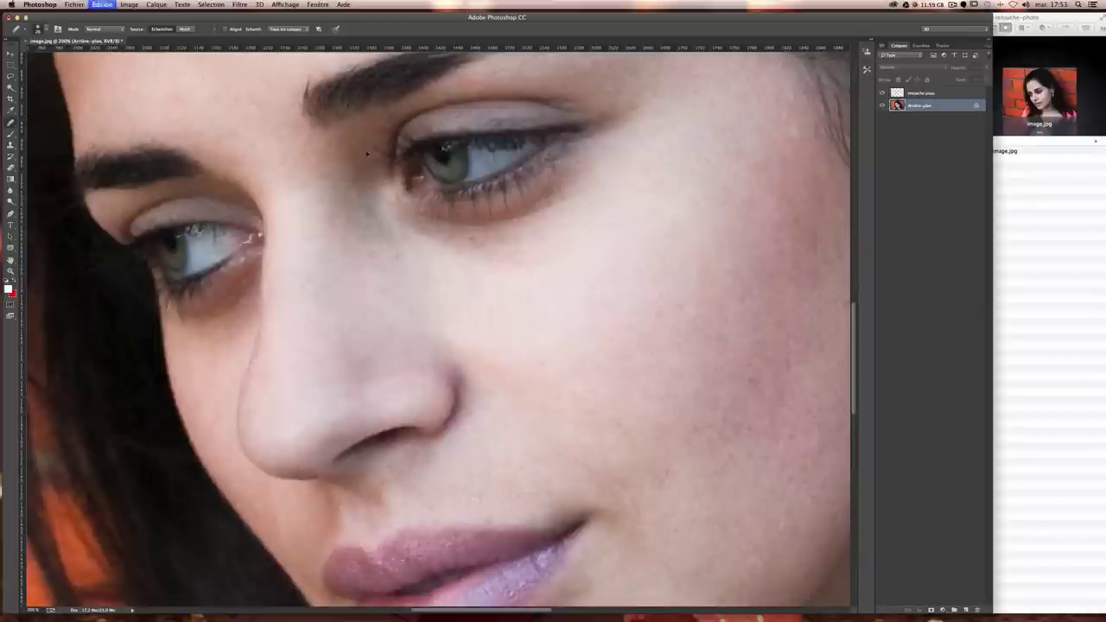
pyautogui.hotkey('ctrl', 'z')
pyautogui.hotkey('ctrl', 'z')
pyautogui.hotkey('ctrl', 'z')
pyautogui.hotkey('ctrl', 'z')
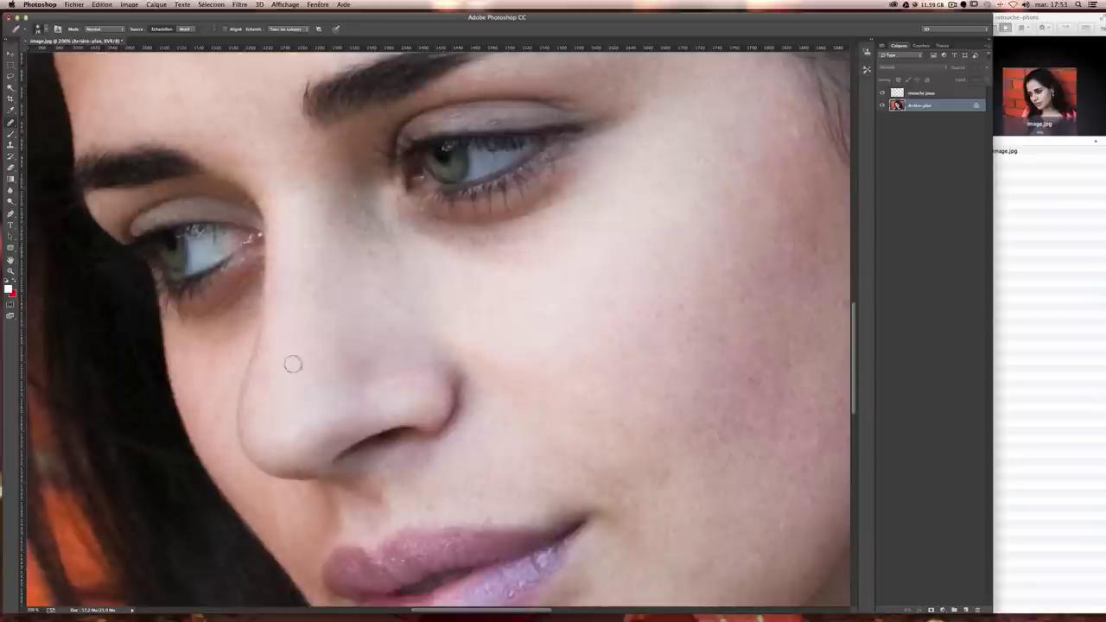
pyautogui.hotkey('ctrl', 'z')
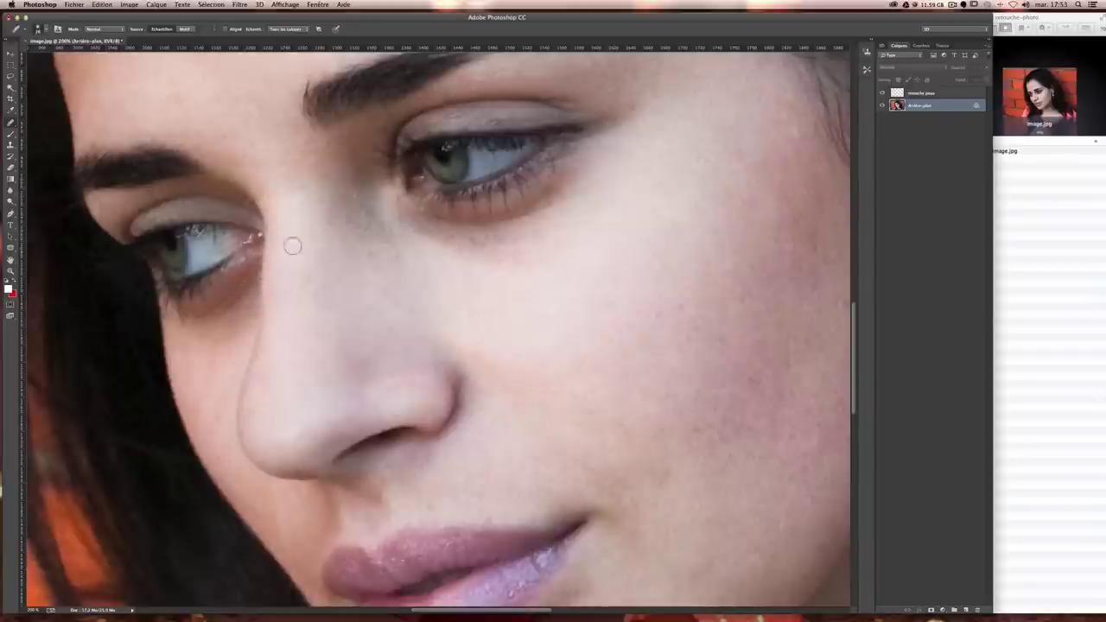
pyautogui.hotkey('ctrl', 'z')
pyautogui.hotkey('ctrl', '-')
pyautogui.hotkey('ctrl', '-')
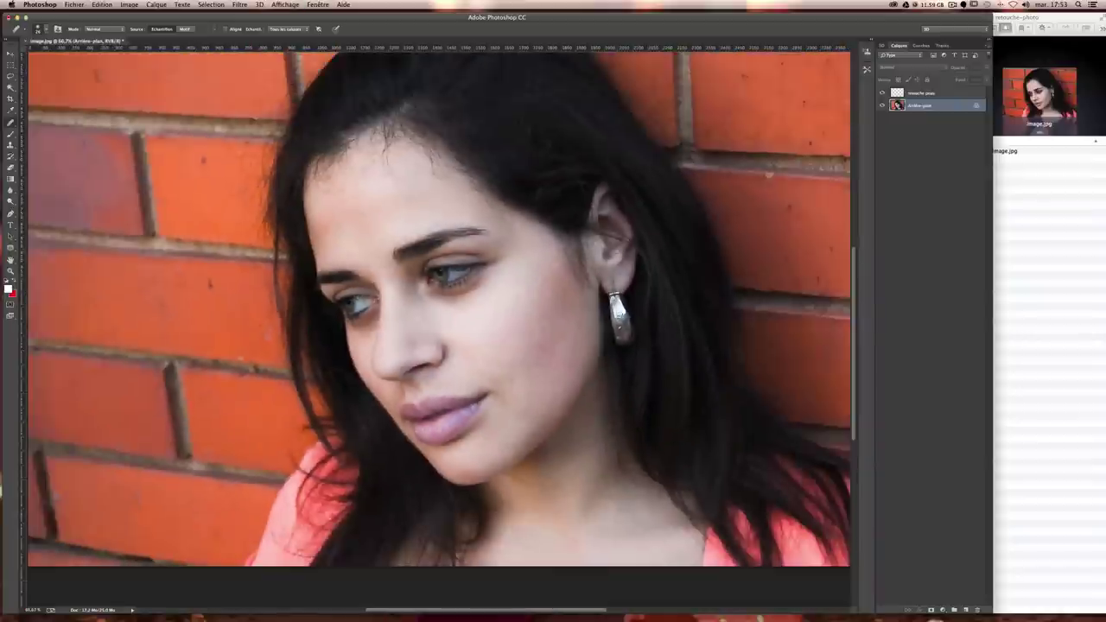
pyautogui.hotkey('ctrl', '-')
pyautogui.hotkey('ctrl', '+')
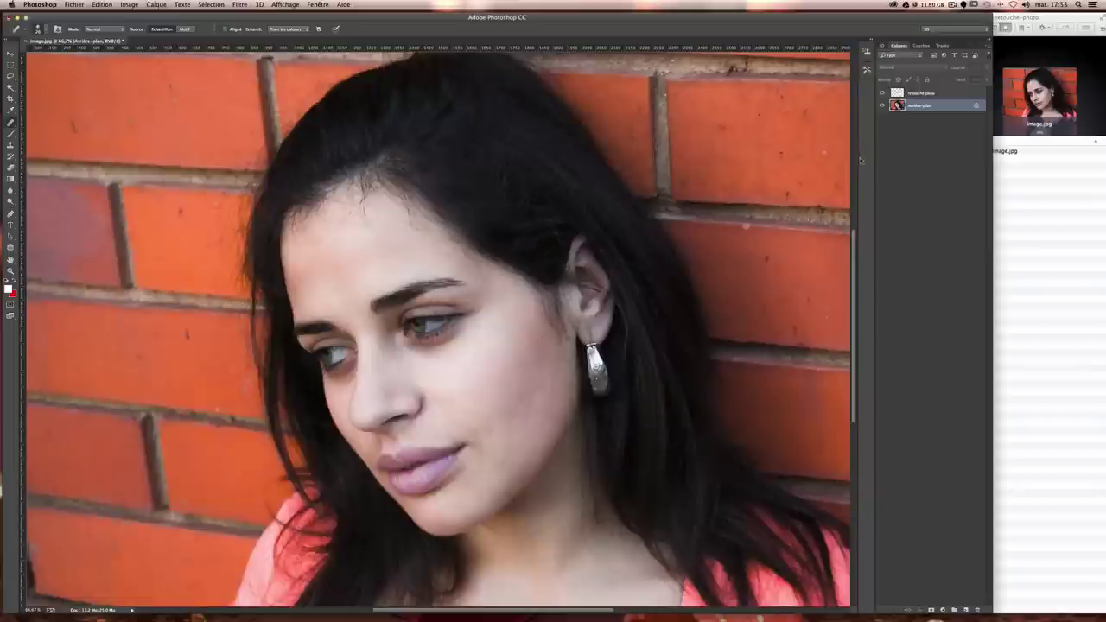
pyautogui.click(921, 92)
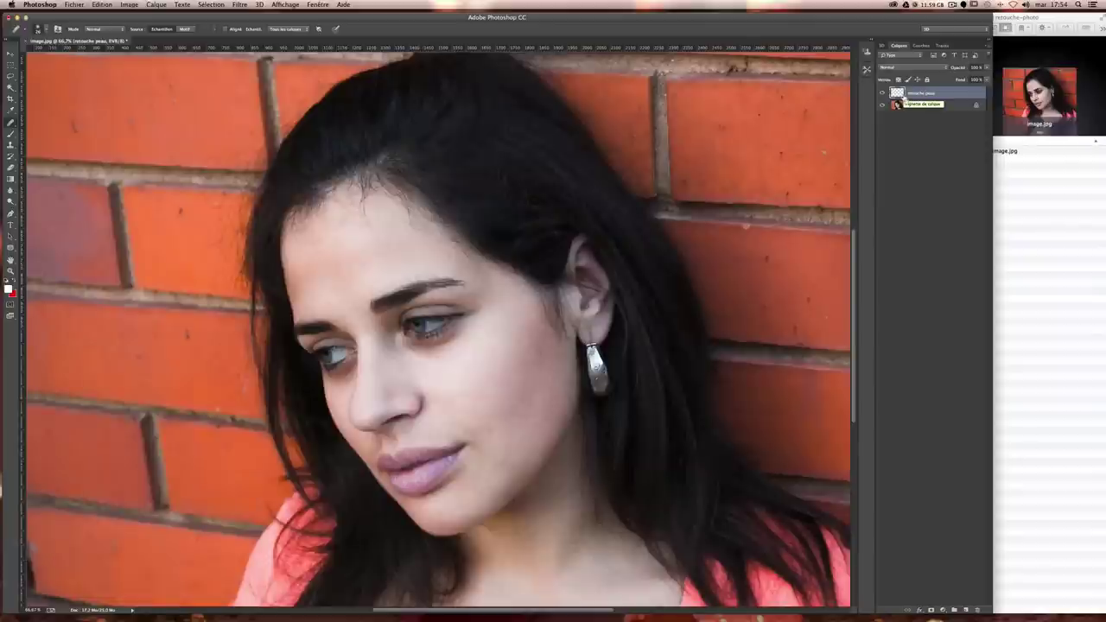
# - Stamp visible layers into Calque 1, invert it, and set its blend mode to Lumière vive
pyautogui.hotkey('ctrl', 'alt', 'shift', 'e')
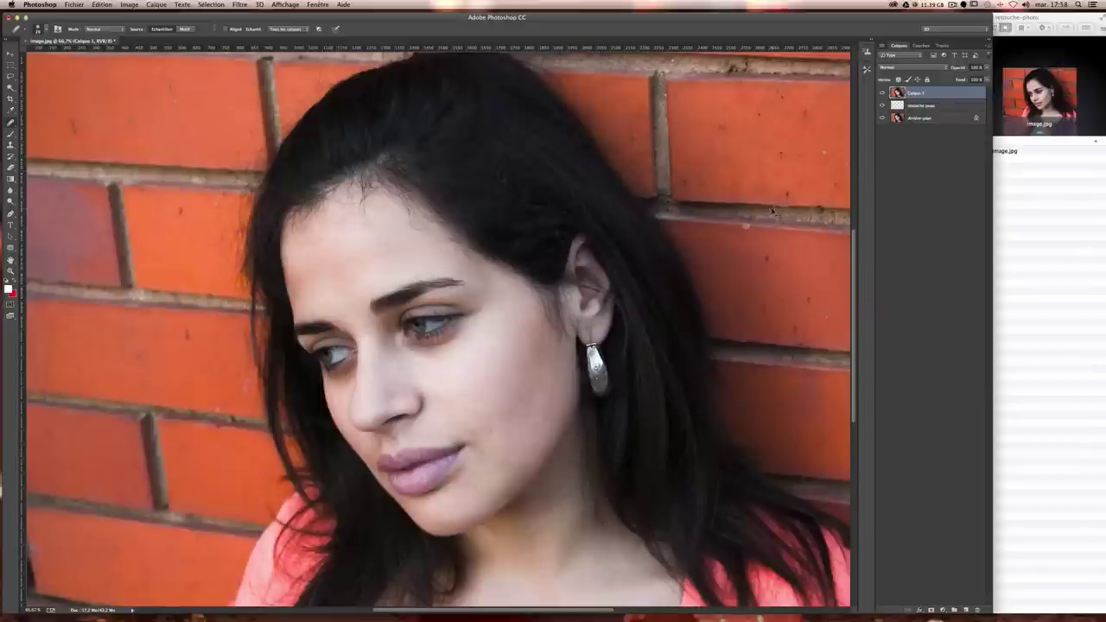
pyautogui.hotkey('ctrl', 'i')
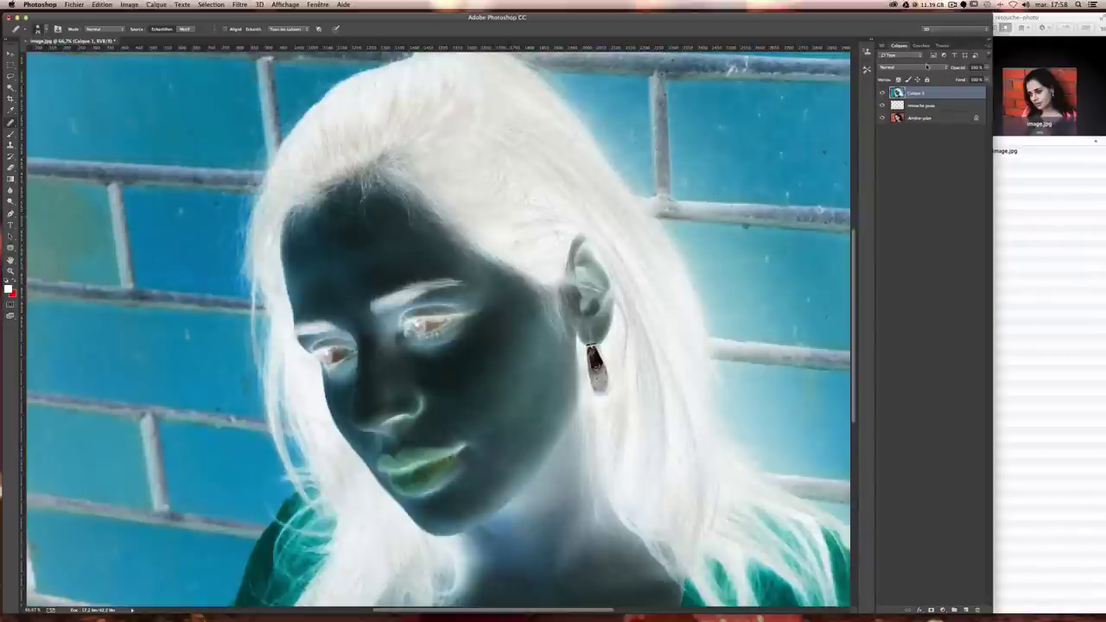
pyautogui.click(926, 66)
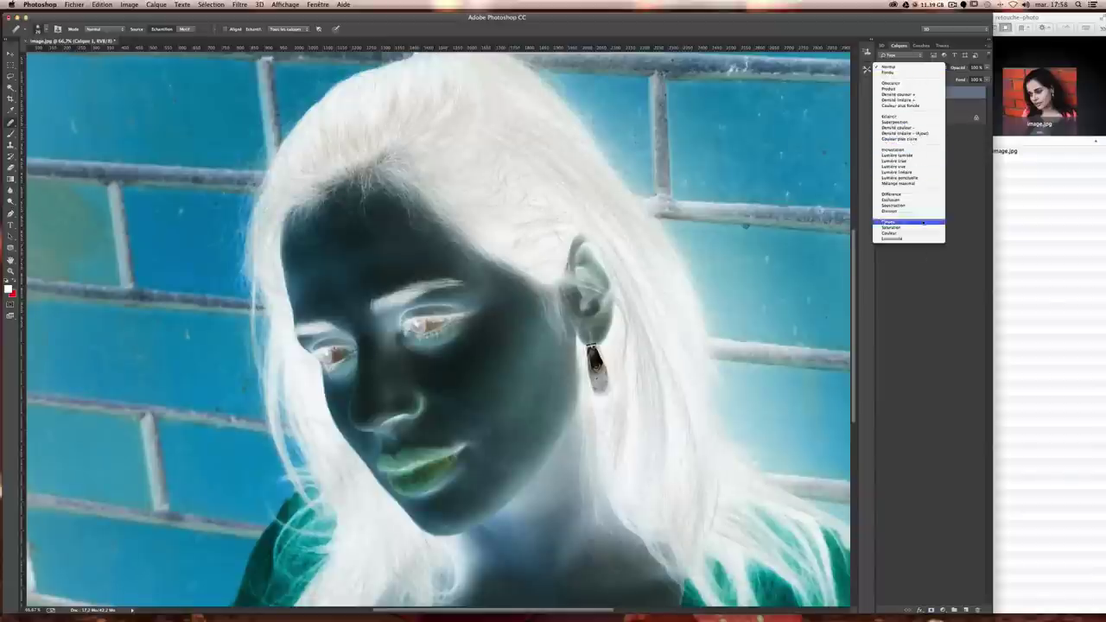
pyautogui.click(932, 161)
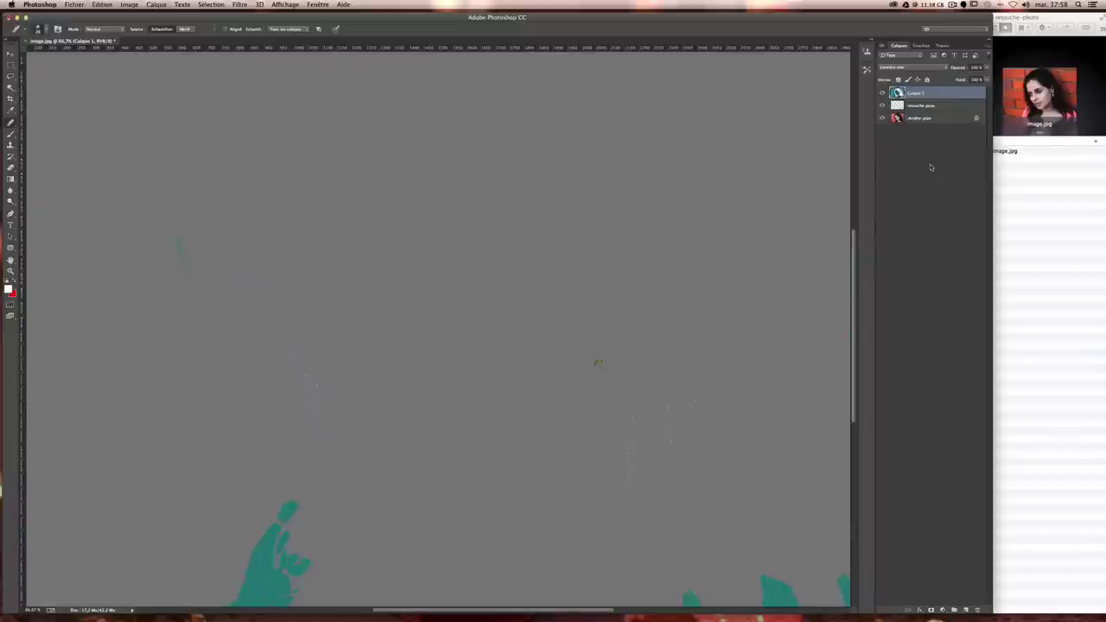
pyautogui.hotkey('ctrl', '-')
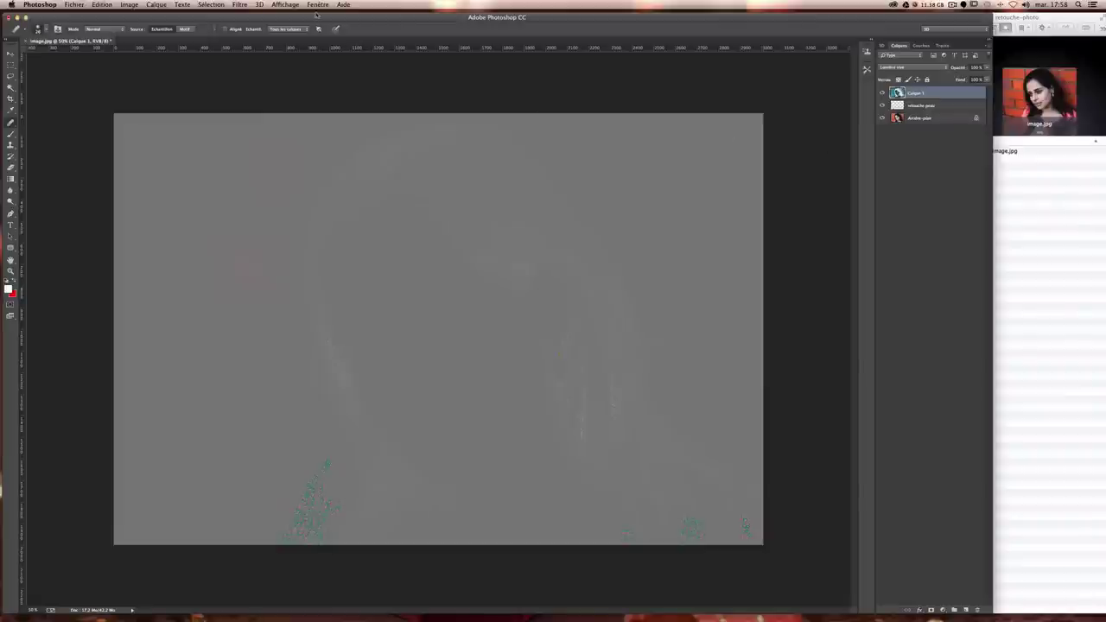
# - Apply Filtre > Divers > Passe-haut with an 8-pixel radius to Calque 1
pyautogui.click(239, 4)
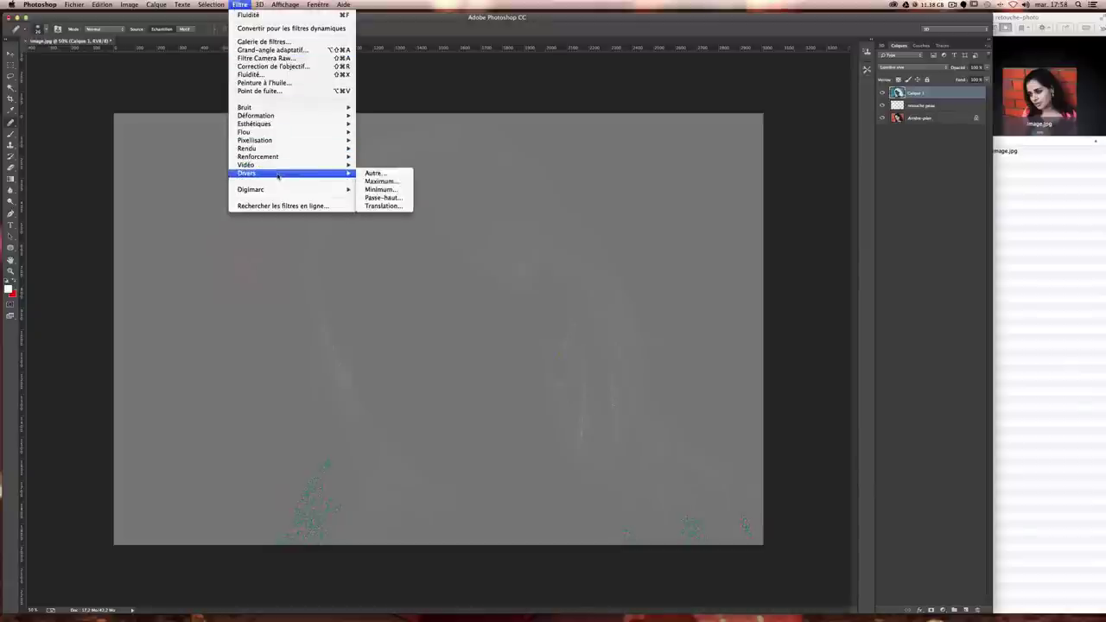
pyautogui.moveTo(259, 172)
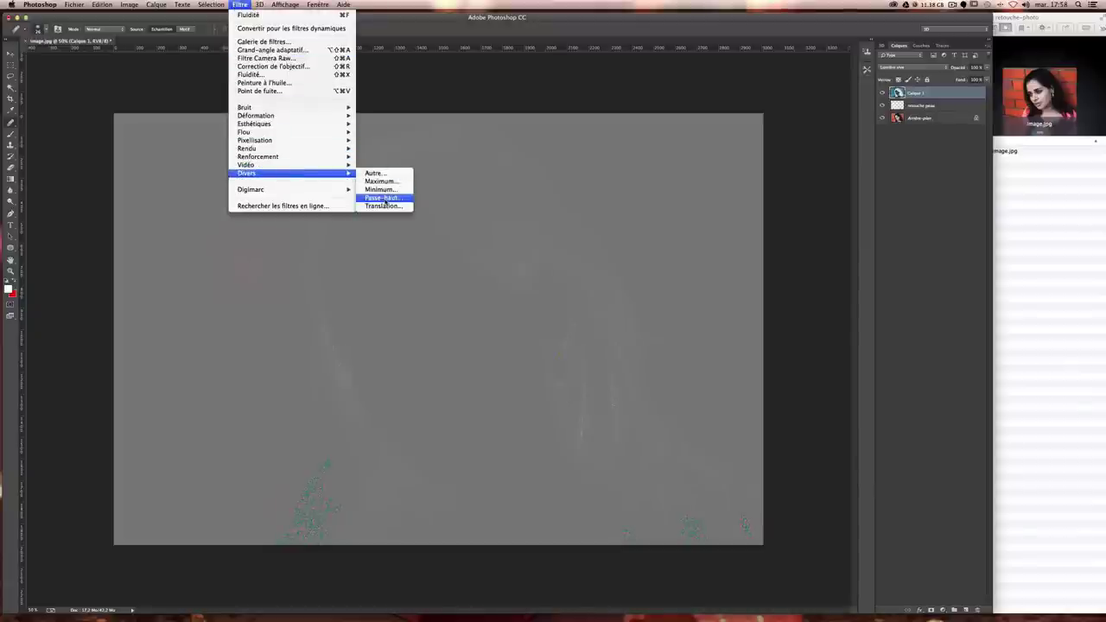
pyautogui.click(385, 200)
pyautogui.moveTo(560, 234); pyautogui.dragTo(767, 187)
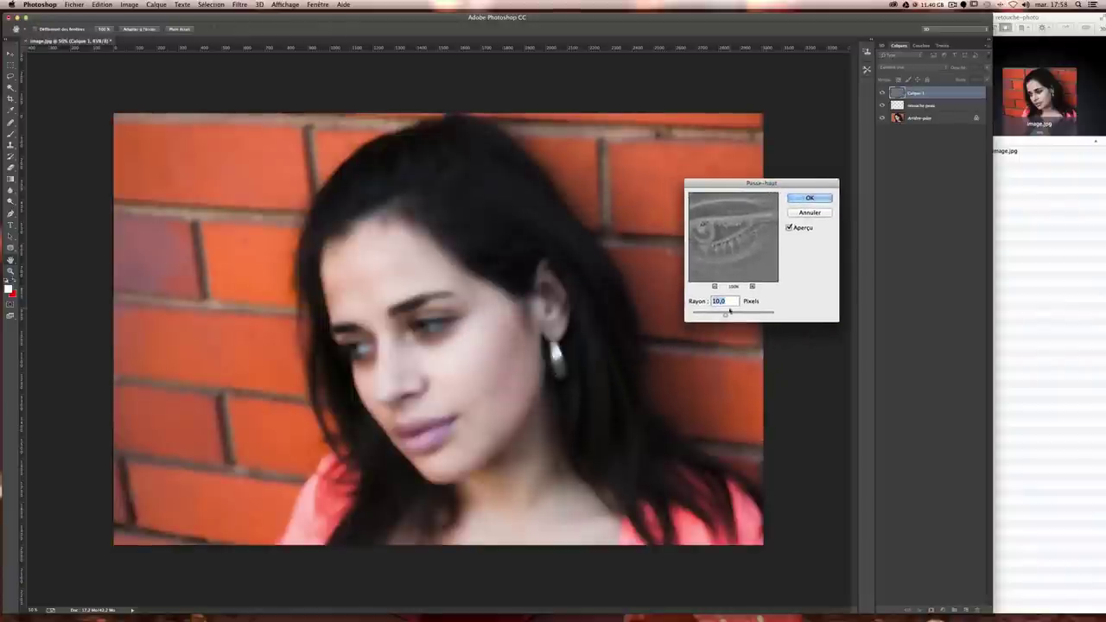
pyautogui.moveTo(730, 311); pyautogui.dragTo(721, 315)
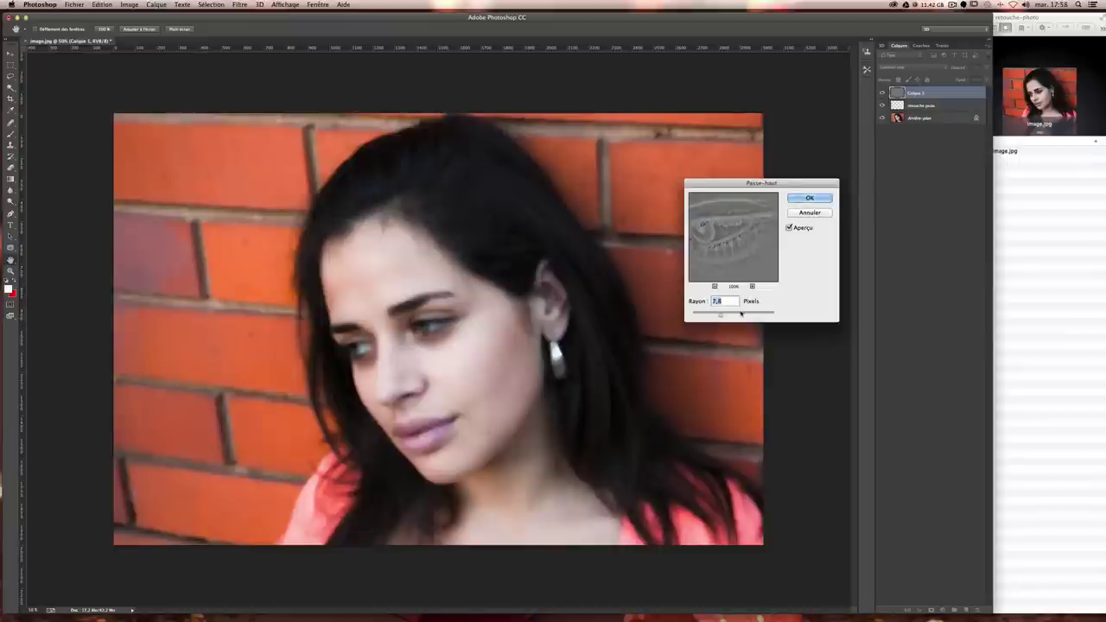
pyautogui.write('8')
pyautogui.click(797, 201)
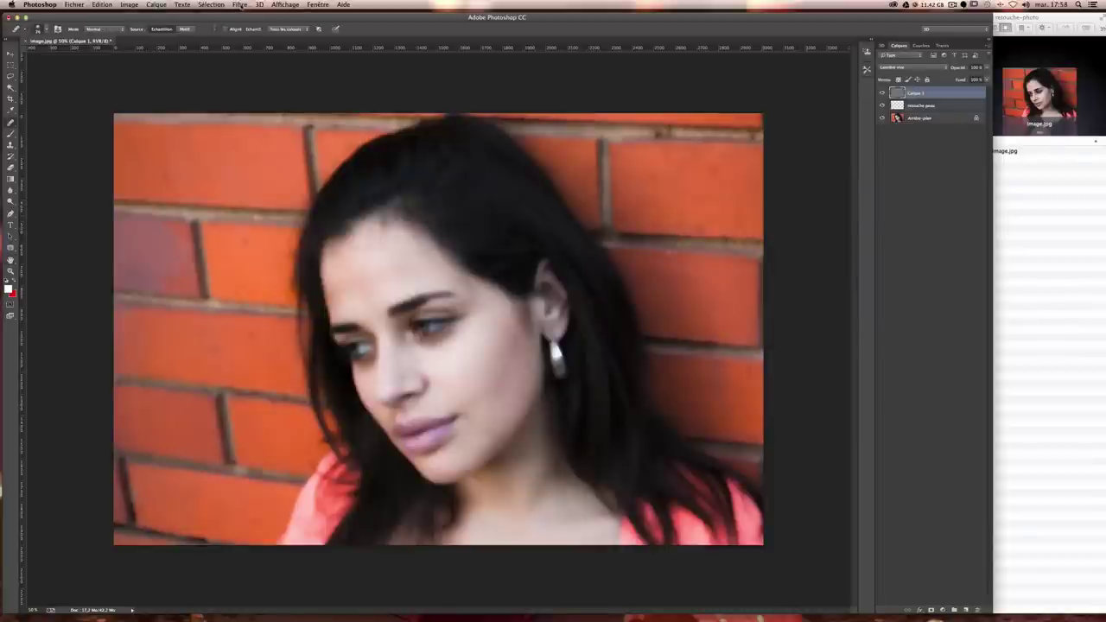
pyautogui.click(239, 5)
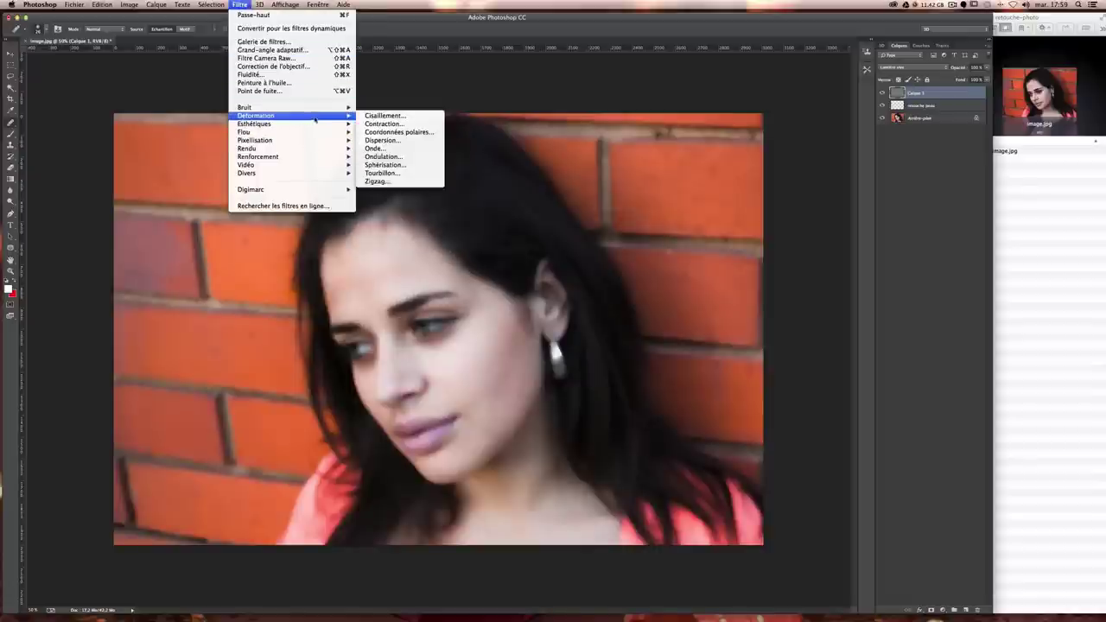
pyautogui.moveTo(244, 131)
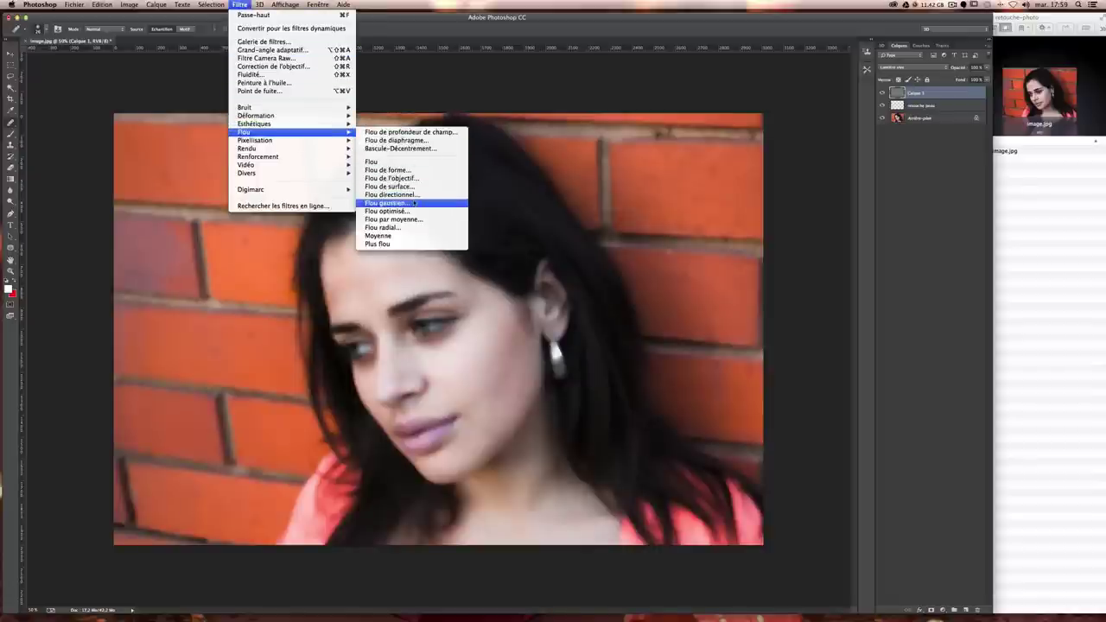
# - Apply Flou gaussien with a 7-pixel radius to Calque 1
pyautogui.click(414, 203)
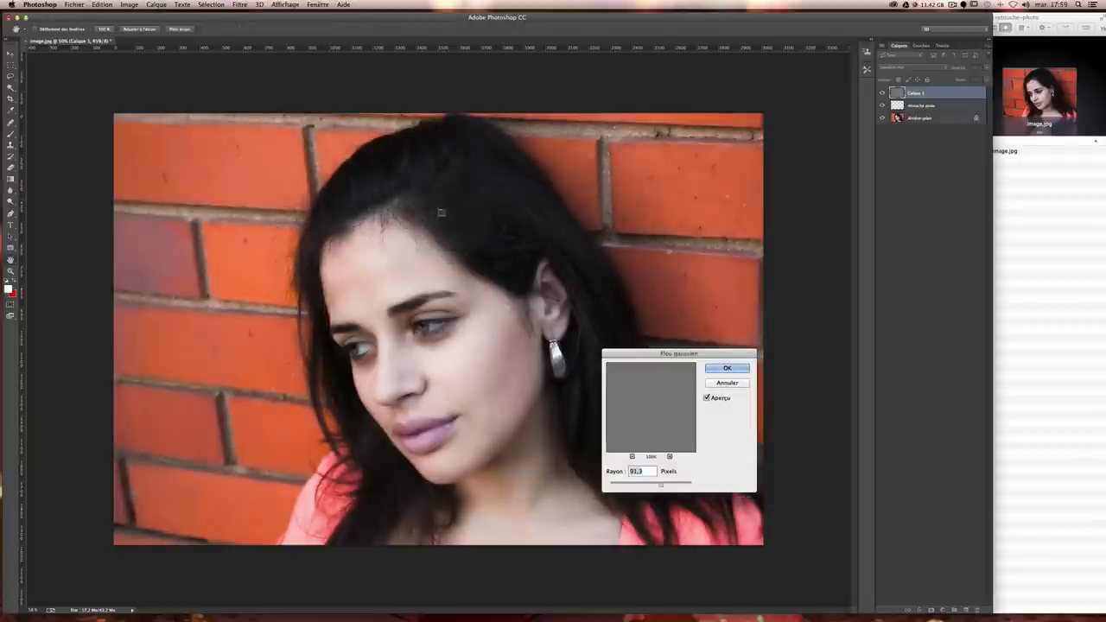
pyautogui.moveTo(641, 356); pyautogui.dragTo(869, 265)
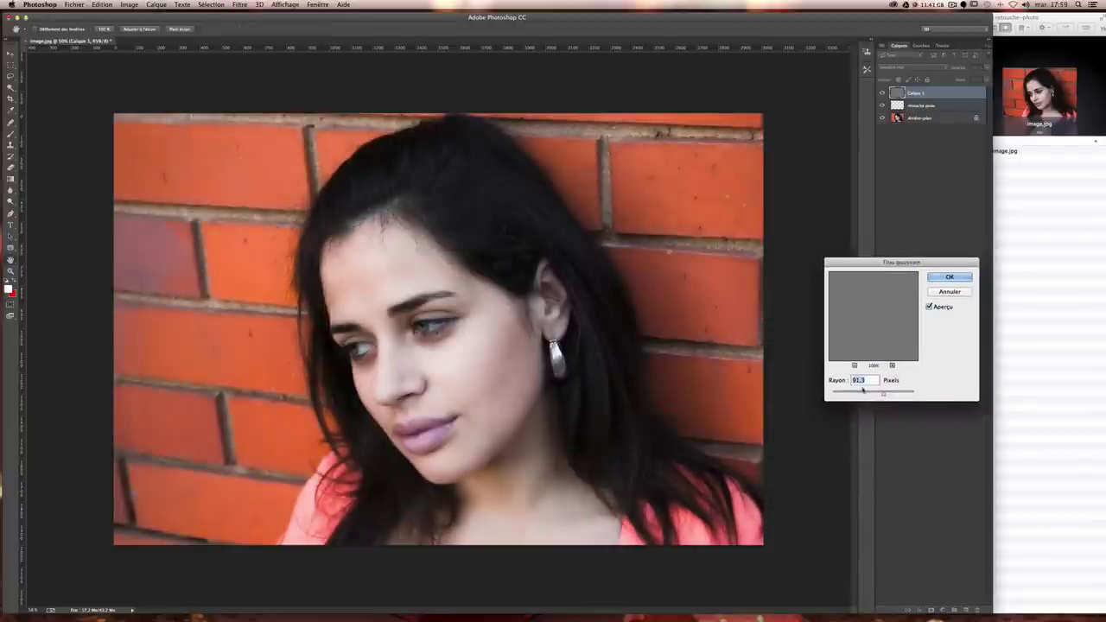
pyautogui.moveTo(860, 391)
pyautogui.mouseDown()
pyautogui.moveTo(846, 395)
pyautogui.moveTo(860, 395)
pyautogui.mouseUp()
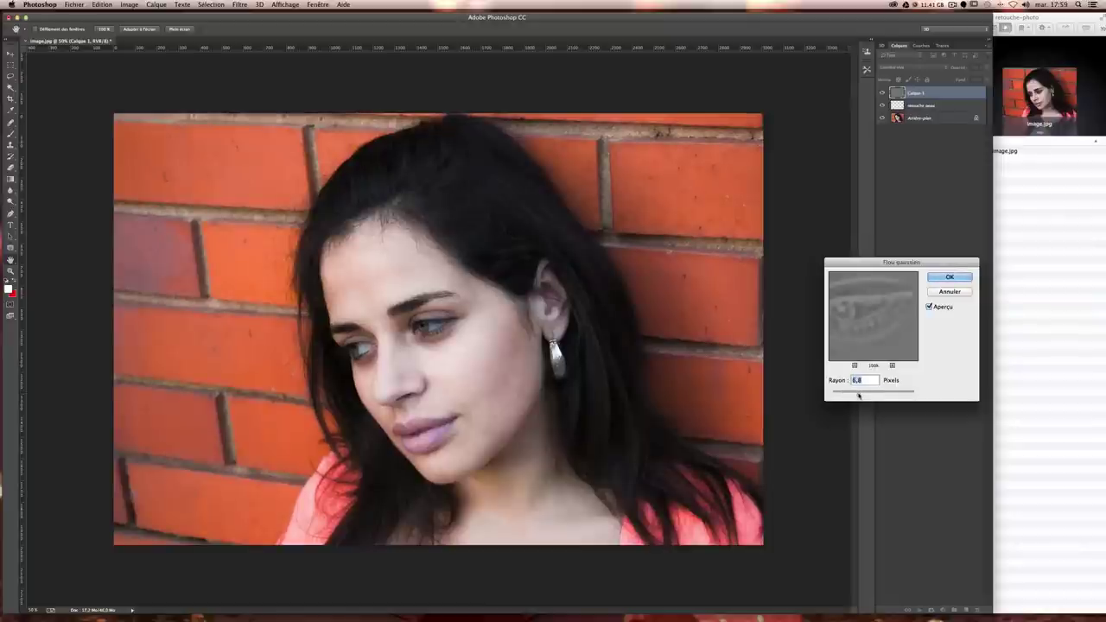
pyautogui.moveTo(860, 395); pyautogui.dragTo(861, 392)
pyautogui.write('7')
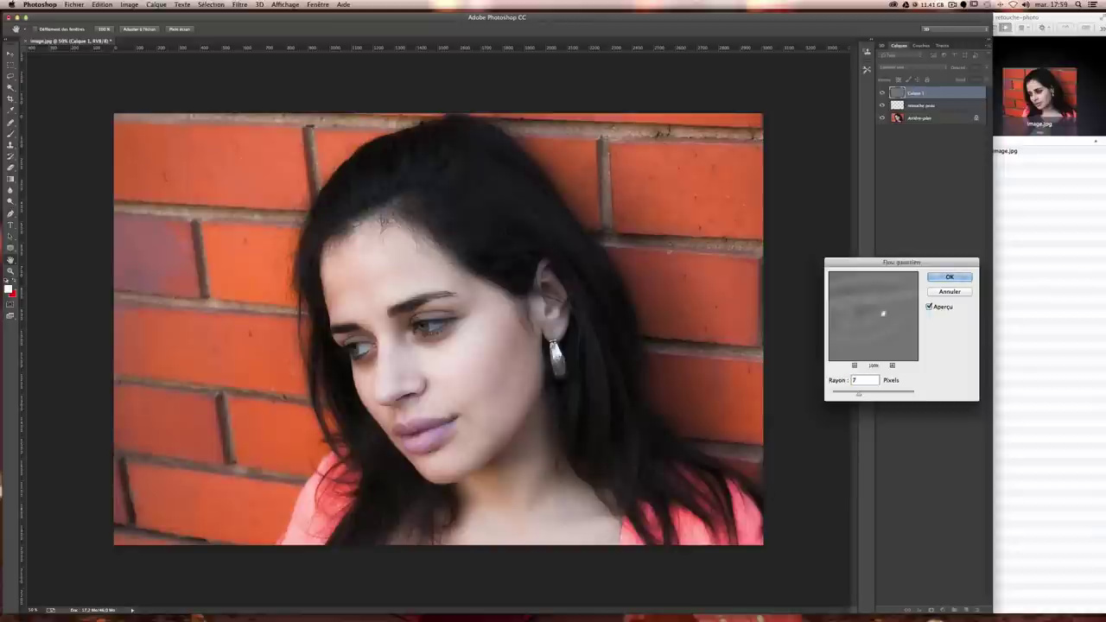
pyautogui.click(942, 277)
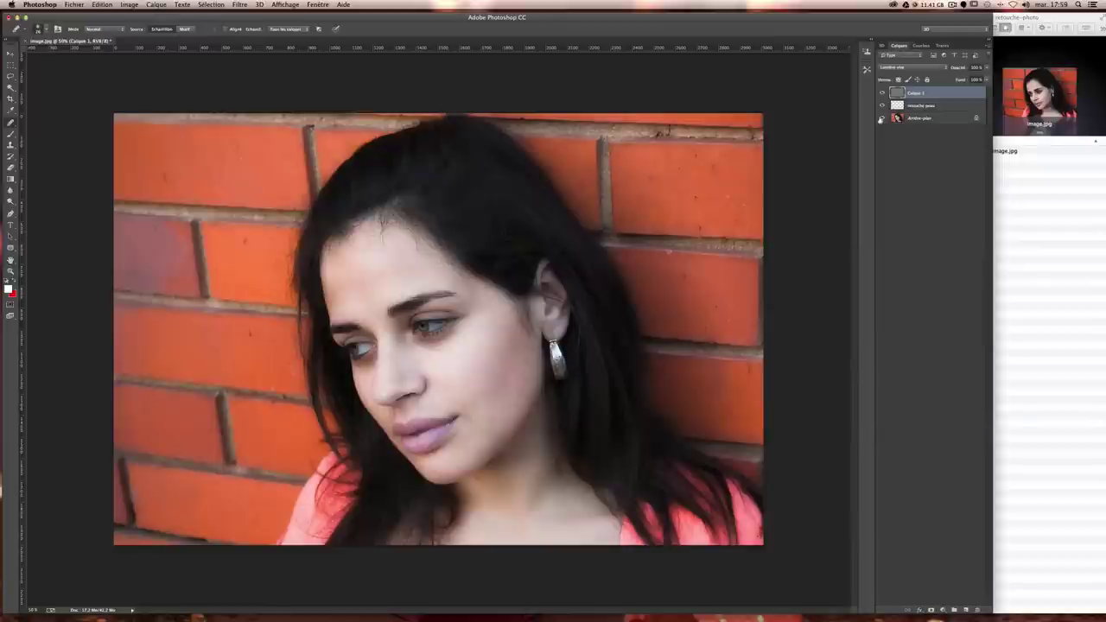
# - Toggle Calque 1's visibility repeatedly to compare the face with and without smoothing
pyautogui.click(882, 93)
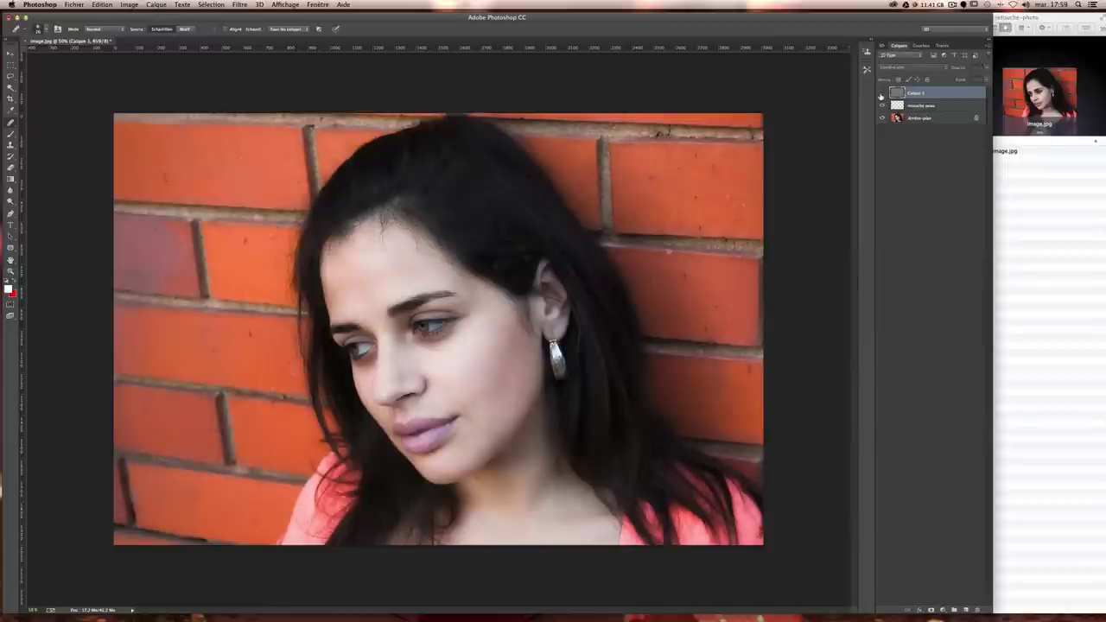
pyautogui.click(882, 93)
pyautogui.click(883, 92)
pyautogui.click(882, 92)
pyautogui.click(882, 93)
pyautogui.click(882, 93)
pyautogui.click(882, 92)
pyautogui.click(882, 93)
pyautogui.click(882, 93)
pyautogui.click(882, 92)
pyautogui.click(882, 93)
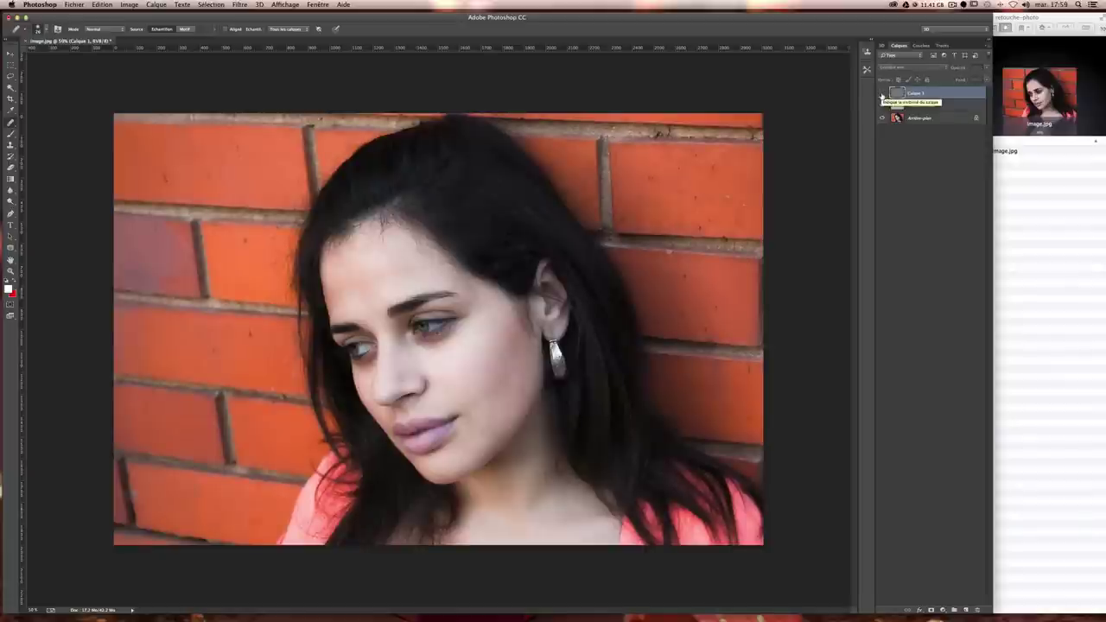
# - Zoom to 66.7%, compare again, then hide Calque 1's smoothing behind a black layer mask
pyautogui.hotkey('ctrl', '+')
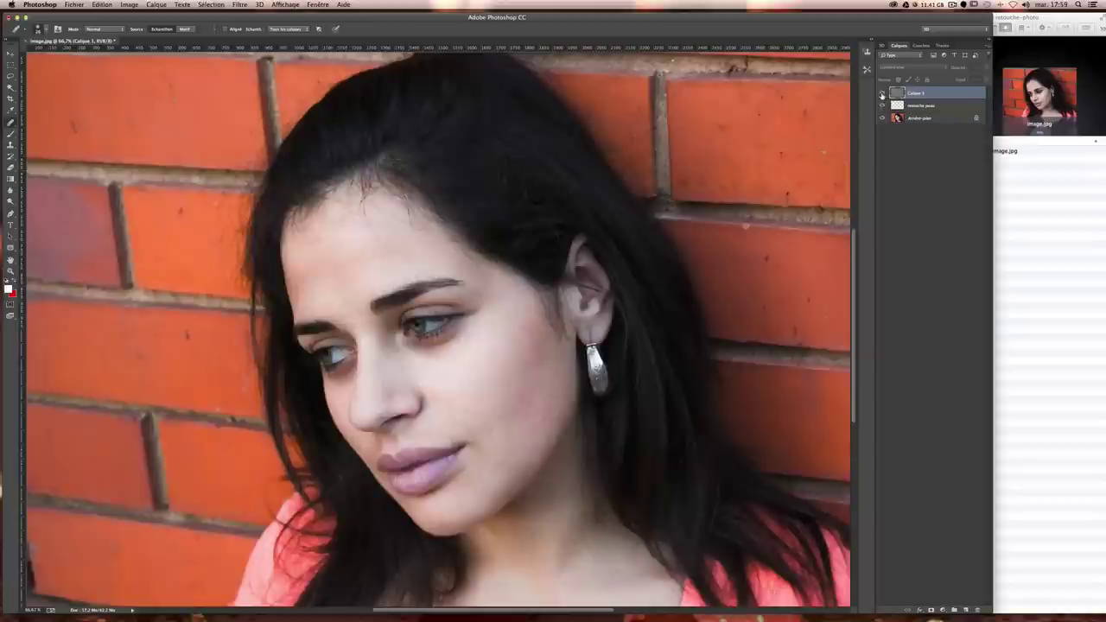
pyautogui.click(882, 93)
pyautogui.click(882, 92)
pyautogui.click(882, 93)
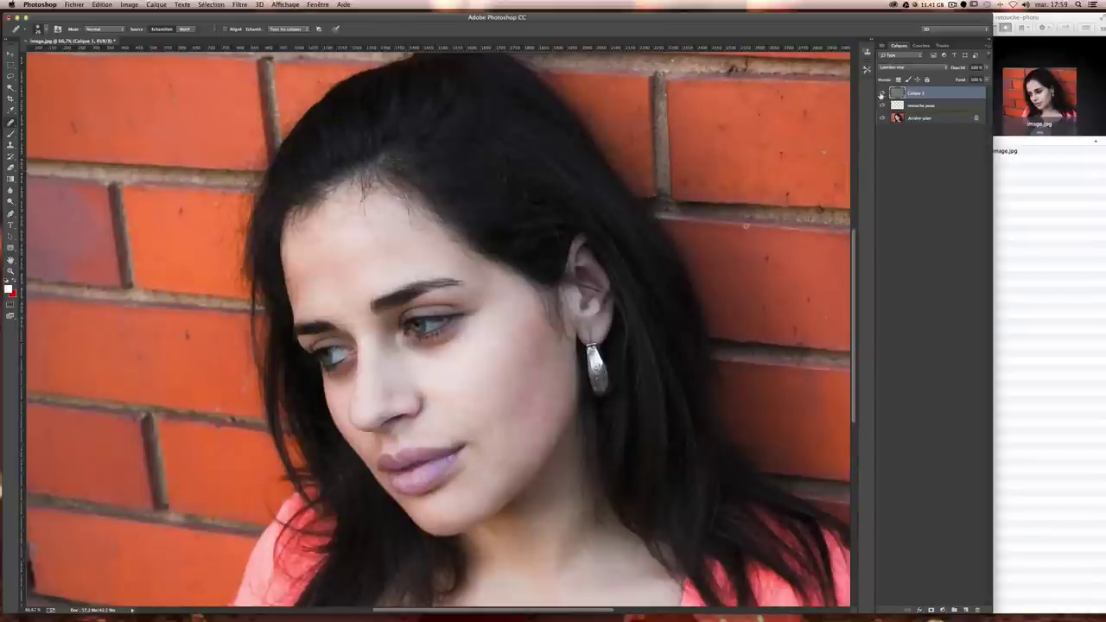
pyautogui.click(883, 92)
pyautogui.click(882, 93)
pyautogui.click(882, 93)
pyautogui.click(882, 92)
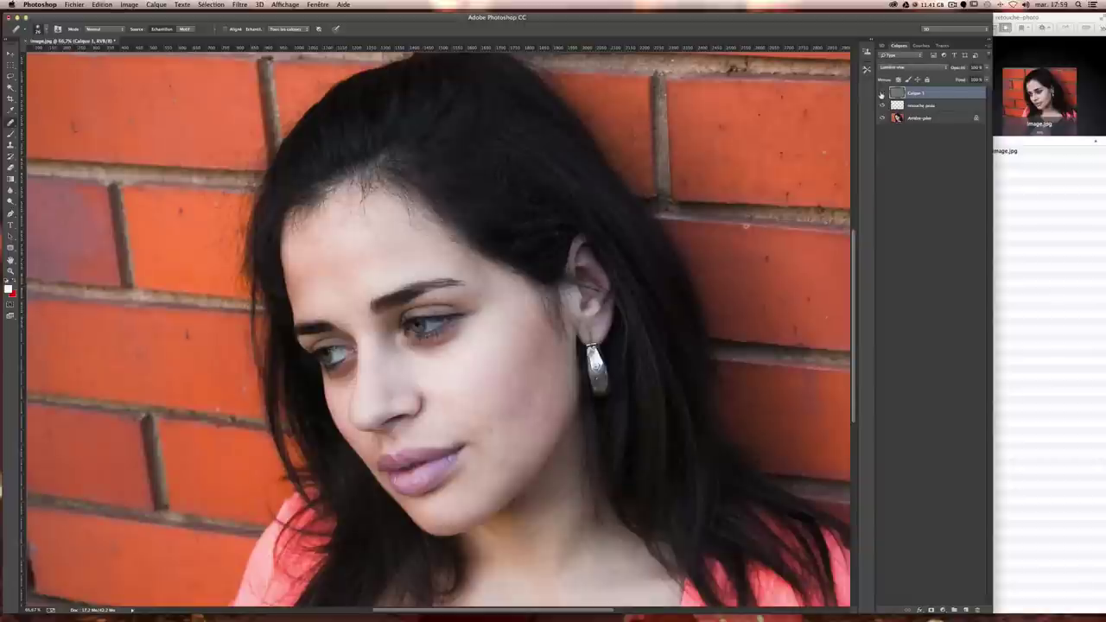
pyautogui.click(882, 92)
pyautogui.click(882, 92)
pyautogui.click(882, 93)
pyautogui.click(882, 92)
pyautogui.click(882, 93)
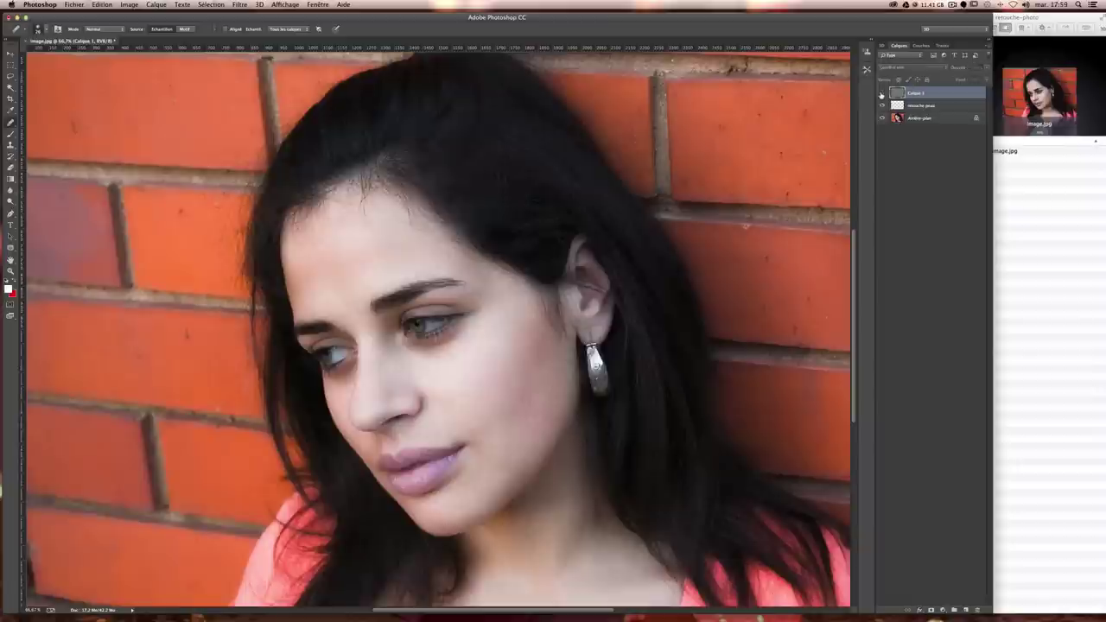
pyautogui.click(882, 93)
pyautogui.click(882, 92)
pyautogui.click(882, 92)
pyautogui.click(881, 94)
pyautogui.click(882, 94)
pyautogui.click(881, 94)
pyautogui.click(881, 93)
pyautogui.click(881, 93)
pyautogui.click(881, 93)
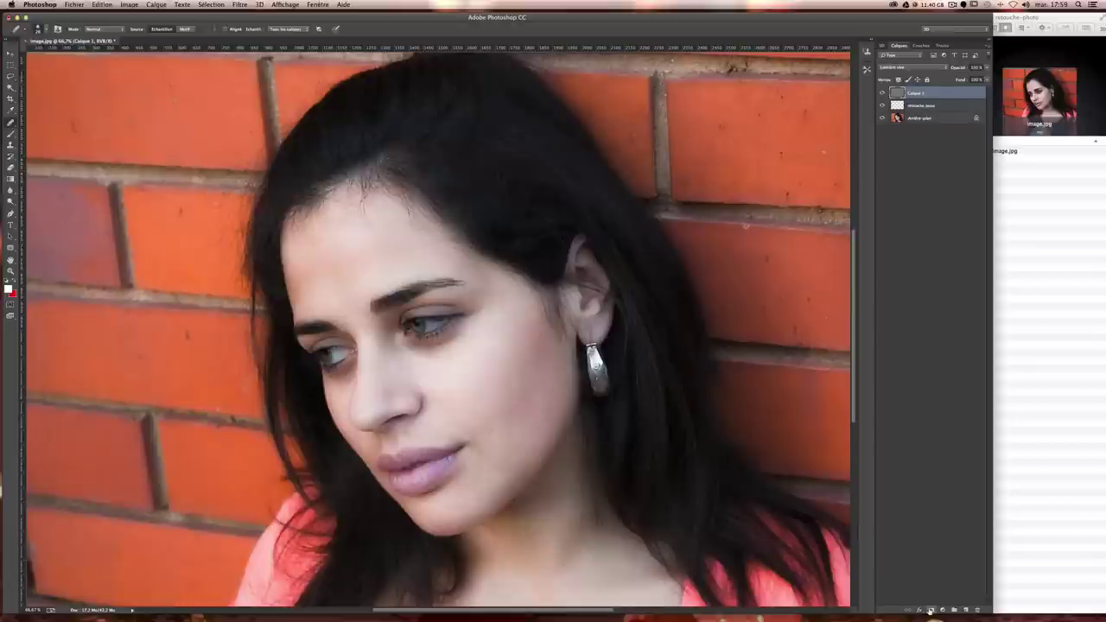
pyautogui.keyDown('alt'); pyautogui.click(930, 610); pyautogui.keyUp('alt')
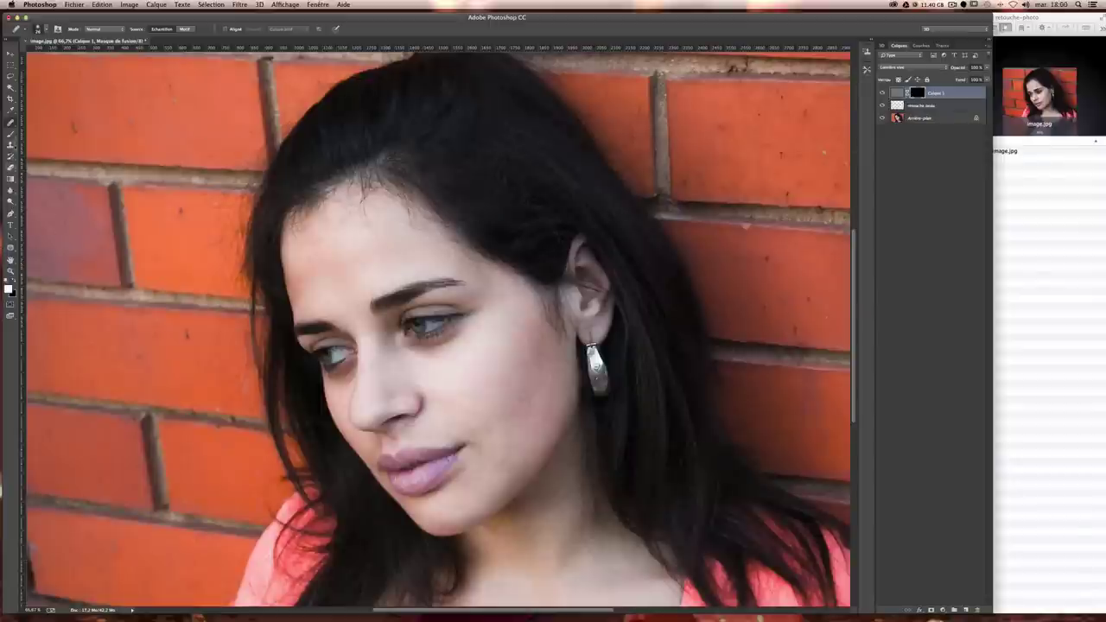
# - Set up the Brush with a white foreground, a smaller size and 55% opacity
pyautogui.click(11, 134)
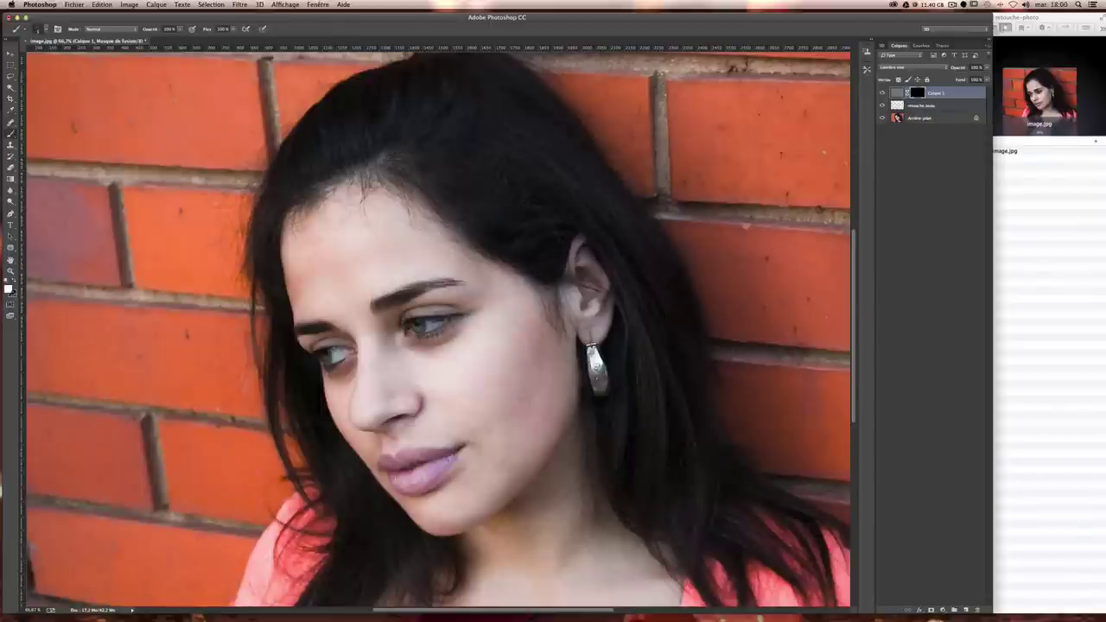
pyautogui.click(8, 289)
pyautogui.click(339, 308)
pyautogui.press('Return')
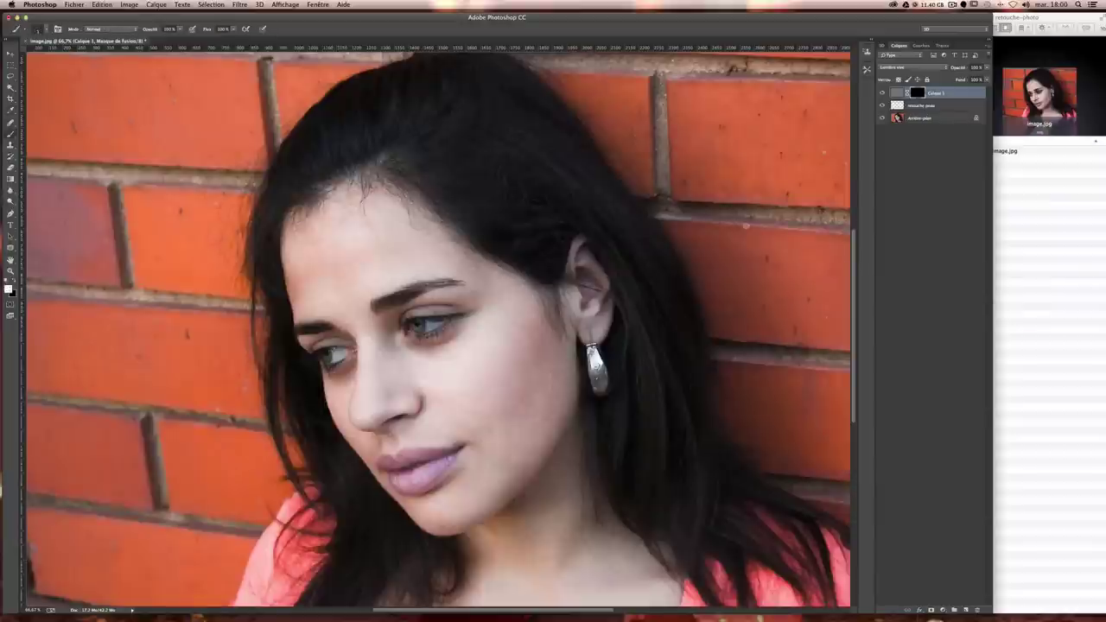
pyautogui.moveTo(348, 251); pyautogui.dragTo(341, 257)
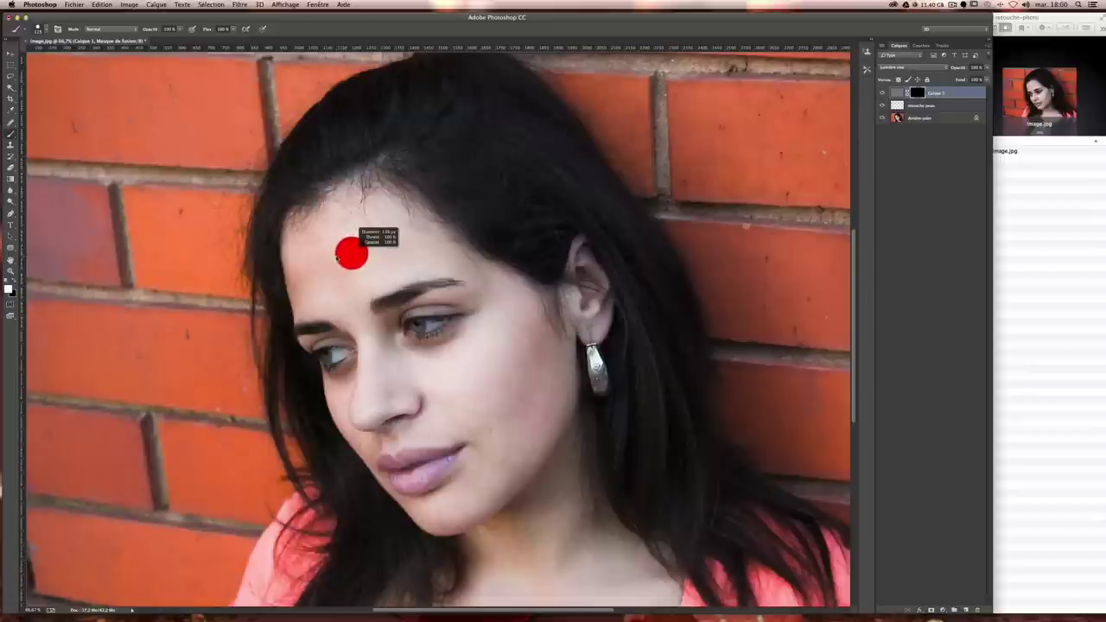
pyautogui.moveTo(342, 257); pyautogui.dragTo(337, 253)
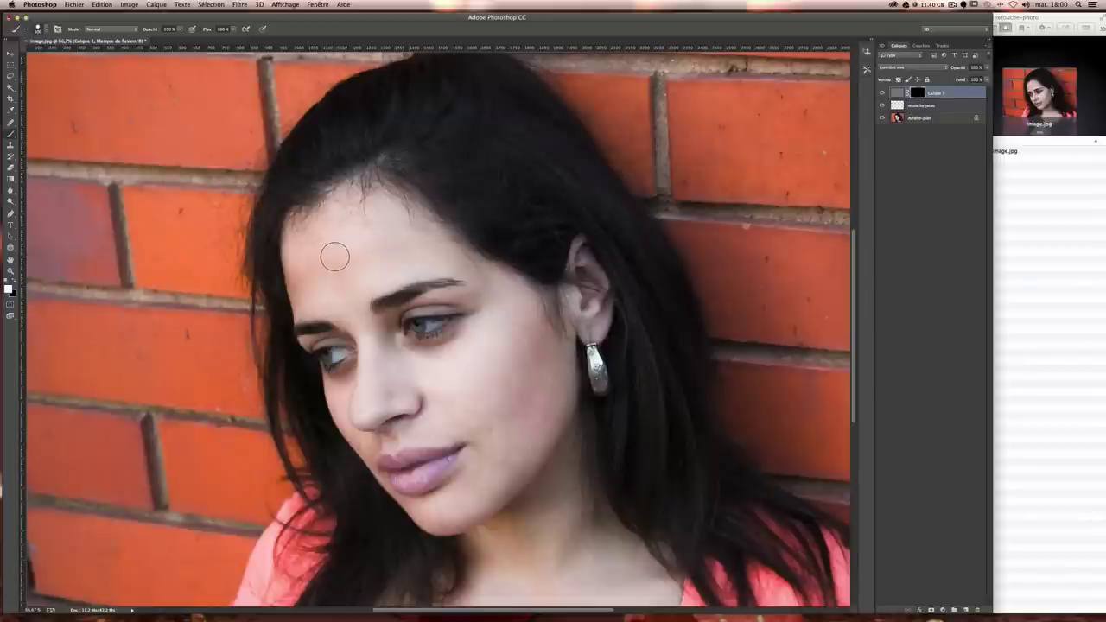
pyautogui.moveTo(335, 257); pyautogui.dragTo(335, 257)
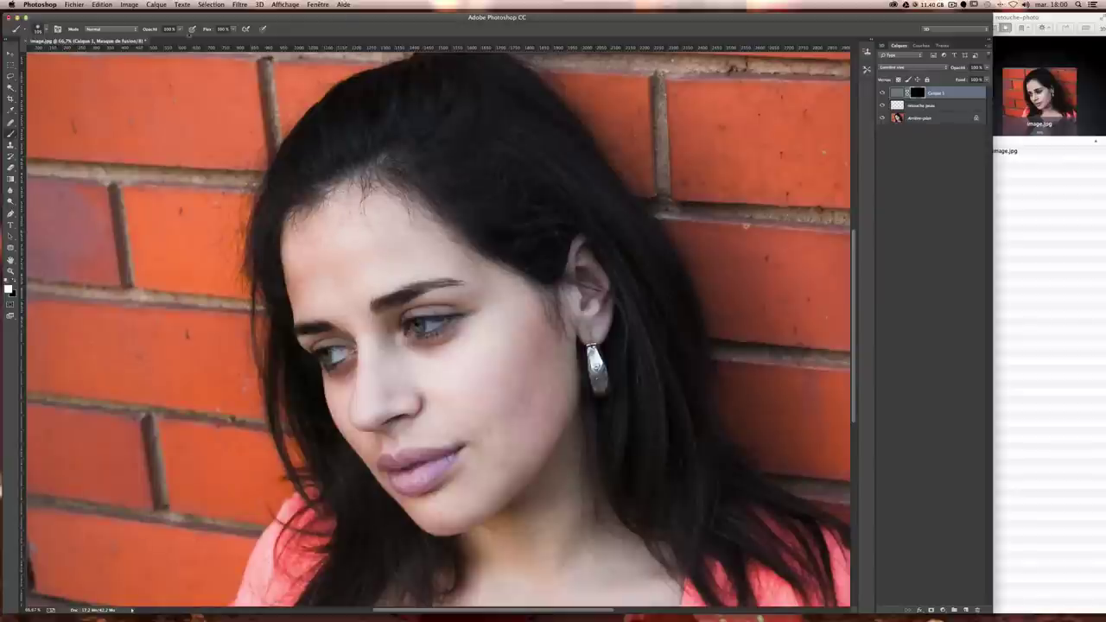
pyautogui.press('5')
pyautogui.press('7')
pyautogui.press('5')
pyautogui.press('5')
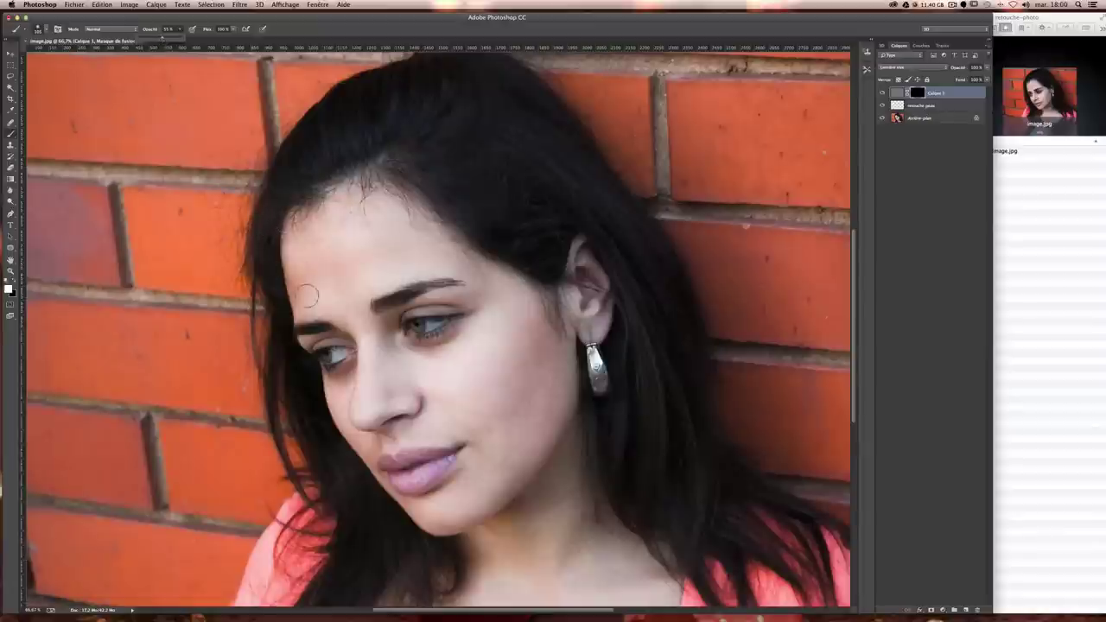
# - Paint the smoothing back over the forehead and cheek on Calque 1's mask
pyautogui.moveTo(305, 306)
pyautogui.mouseDown()
pyautogui.moveTo(308, 240)
pyautogui.moveTo(321, 308)
pyautogui.moveTo(307, 293)
pyautogui.moveTo(336, 214)
pyautogui.moveTo(365, 201)
pyautogui.moveTo(371, 254)
pyautogui.moveTo(377, 226)
pyautogui.moveTo(351, 304)
pyautogui.moveTo(335, 314)
pyautogui.moveTo(365, 357)
pyautogui.moveTo(360, 414)
pyautogui.moveTo(462, 389)
pyautogui.mouseUp()
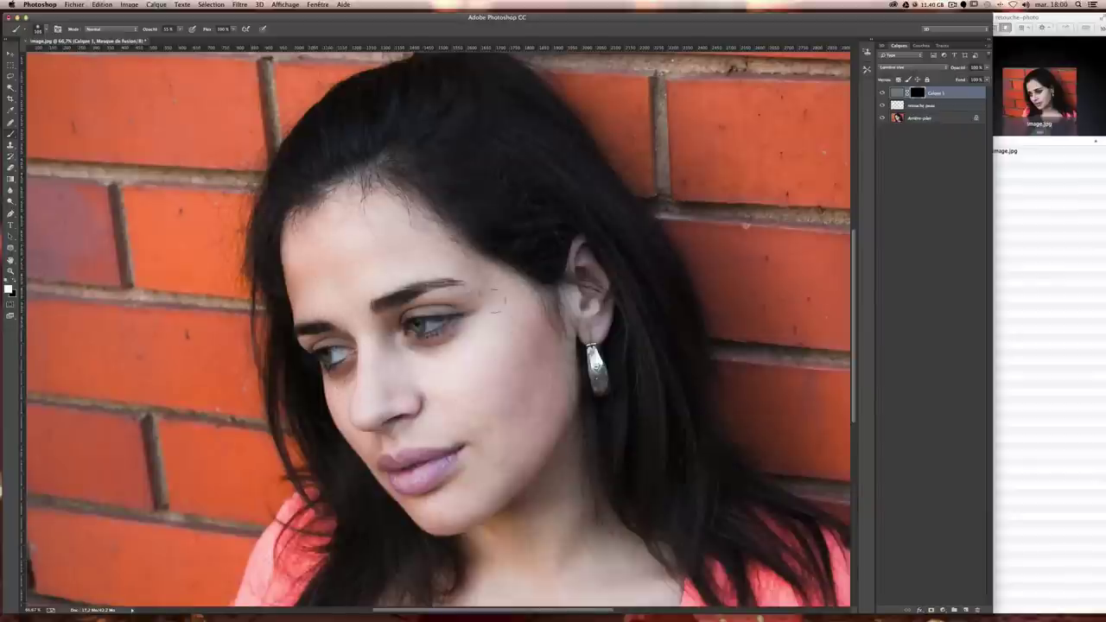
pyautogui.moveTo(400, 272)
pyautogui.mouseDown()
pyautogui.moveTo(400, 233)
pyautogui.moveTo(357, 242)
pyautogui.moveTo(359, 255)
pyautogui.moveTo(502, 321)
pyautogui.moveTo(497, 467)
pyautogui.moveTo(471, 393)
pyautogui.moveTo(447, 505)
pyautogui.moveTo(464, 463)
pyautogui.moveTo(354, 393)
pyautogui.mouseUp()
pyautogui.scroll(-5, 514, 478)
pyautogui.scroll(-1, 519, 395)
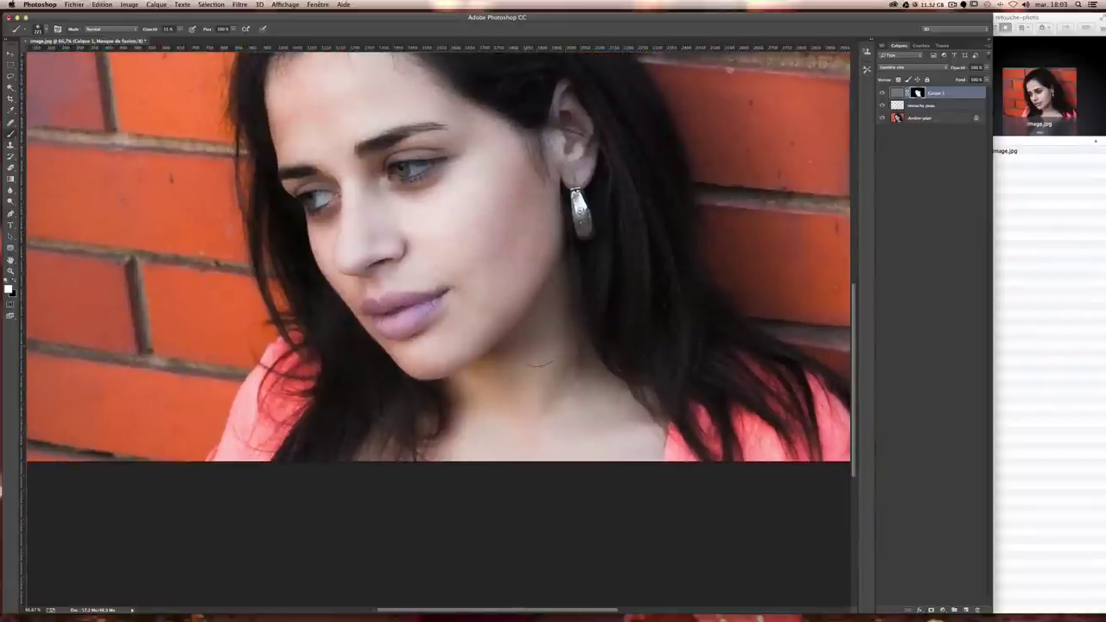
pyautogui.scroll(5, 493, 333)
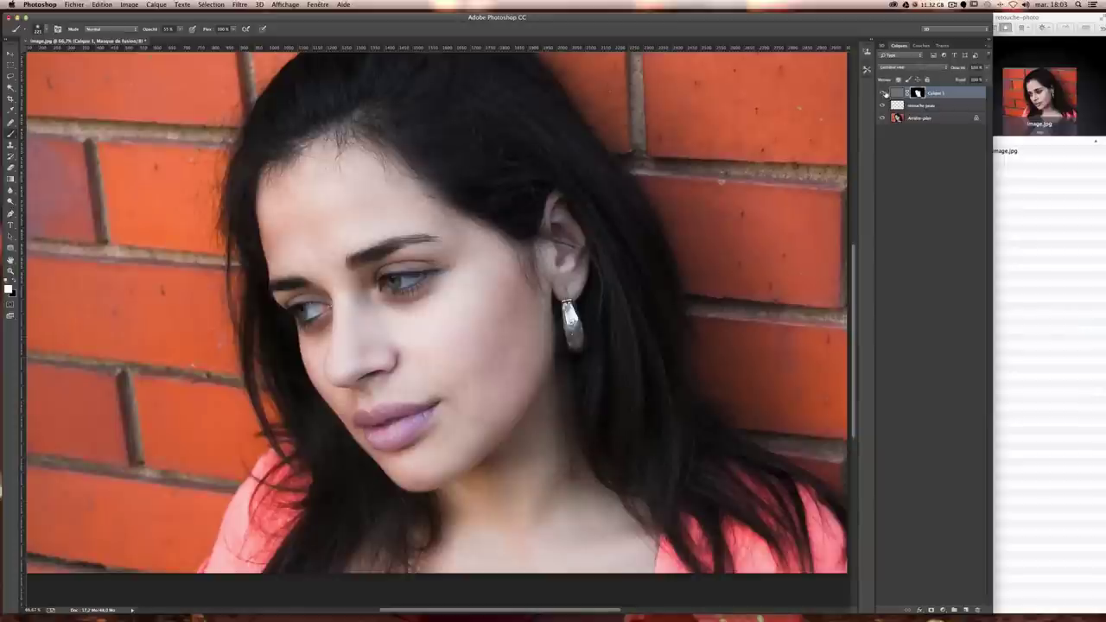
# - Toggle Calque 1 on and off to judge the masked smoothing
pyautogui.click(883, 94)
pyautogui.click(883, 93)
pyautogui.click(883, 94)
pyautogui.click(883, 93)
pyautogui.click(883, 93)
pyautogui.click(883, 93)
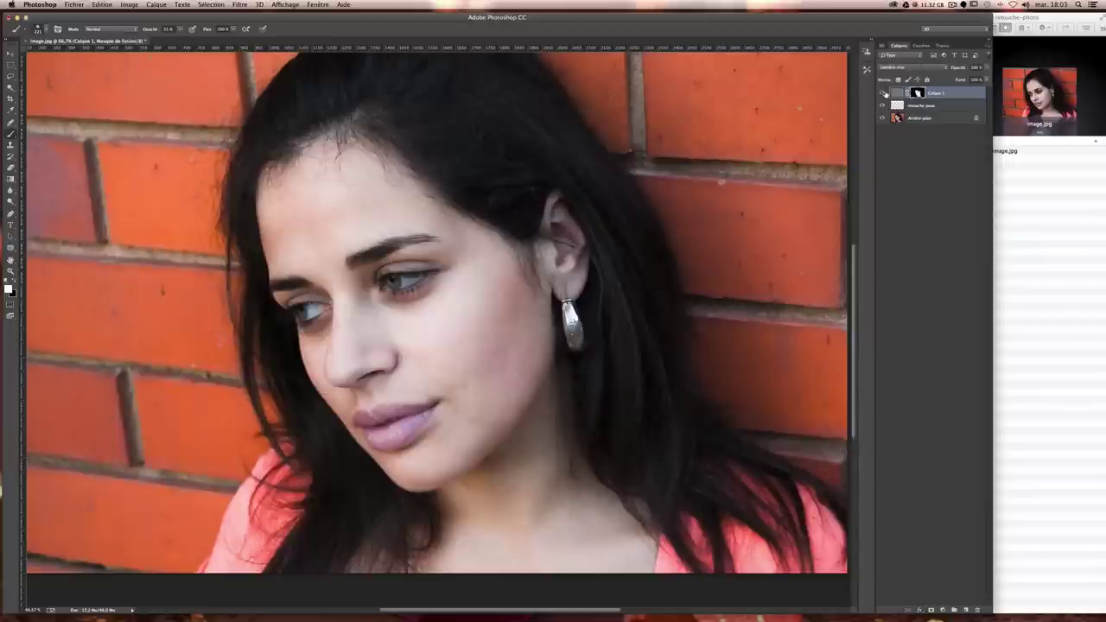
# - Switch to black and resize the brush to mask the smoothing off the eyebrow
pyautogui.press('x')
pyautogui.moveTo(418, 251); pyautogui.dragTo(400, 260)
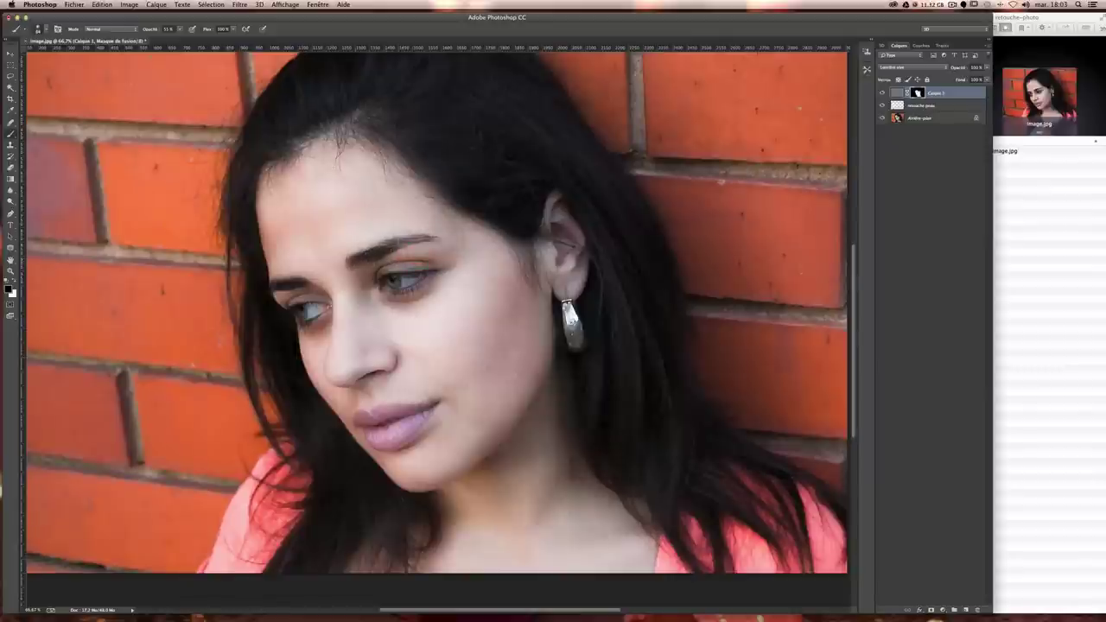
pyautogui.moveTo(423, 238); pyautogui.dragTo(418, 241)
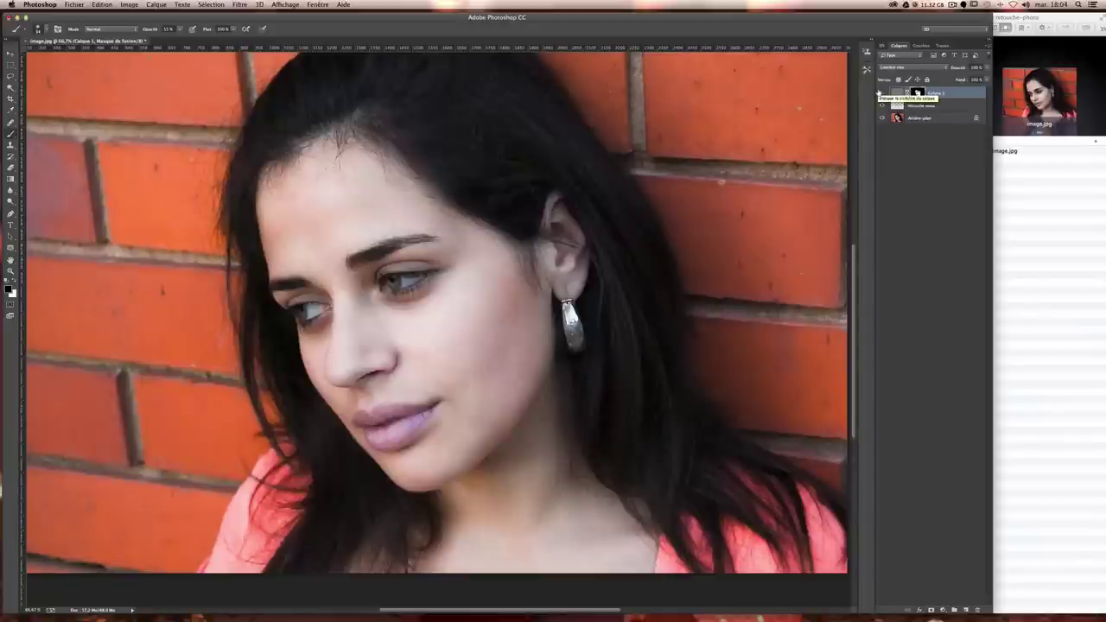
# - Compare the result with Calque 1 hidden and shown, then zoom out to the whole portrait
pyautogui.click(879, 91)
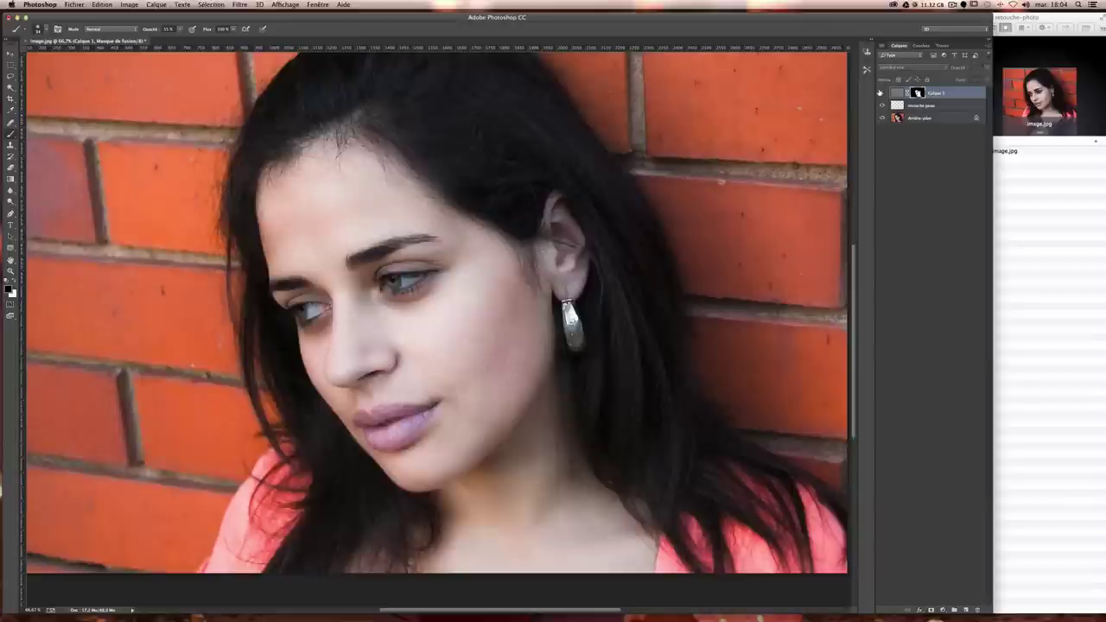
pyautogui.click(880, 92)
pyautogui.press('super+minus')
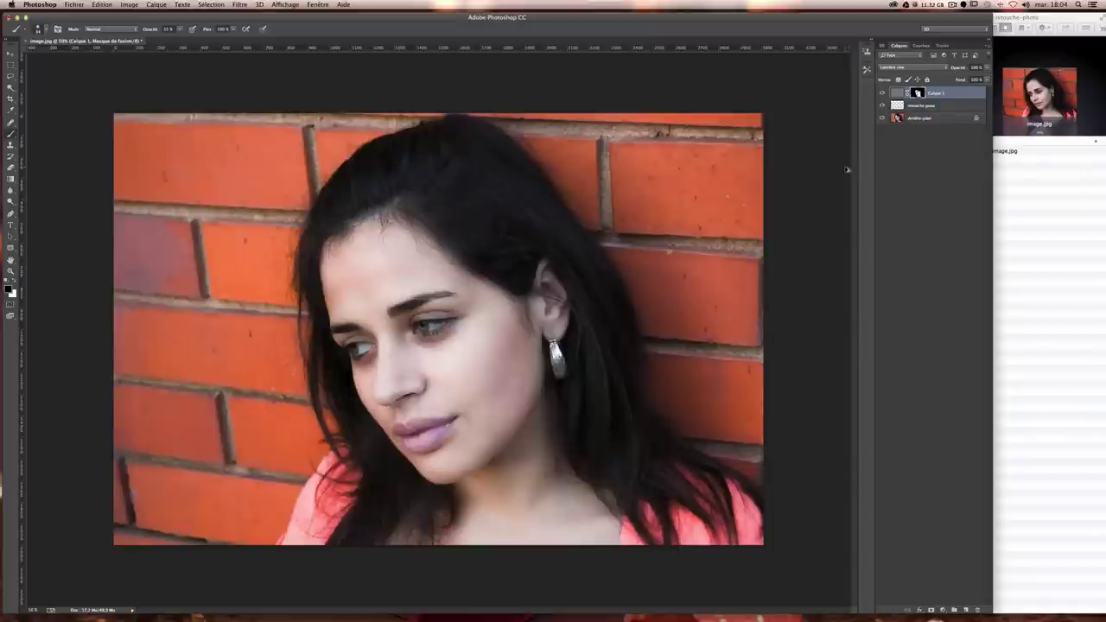
# - Stamp all visible layers into a new merged layer and duplicate it
pyautogui.hotkey('ctrl', 'alt', 'shift', 'e')
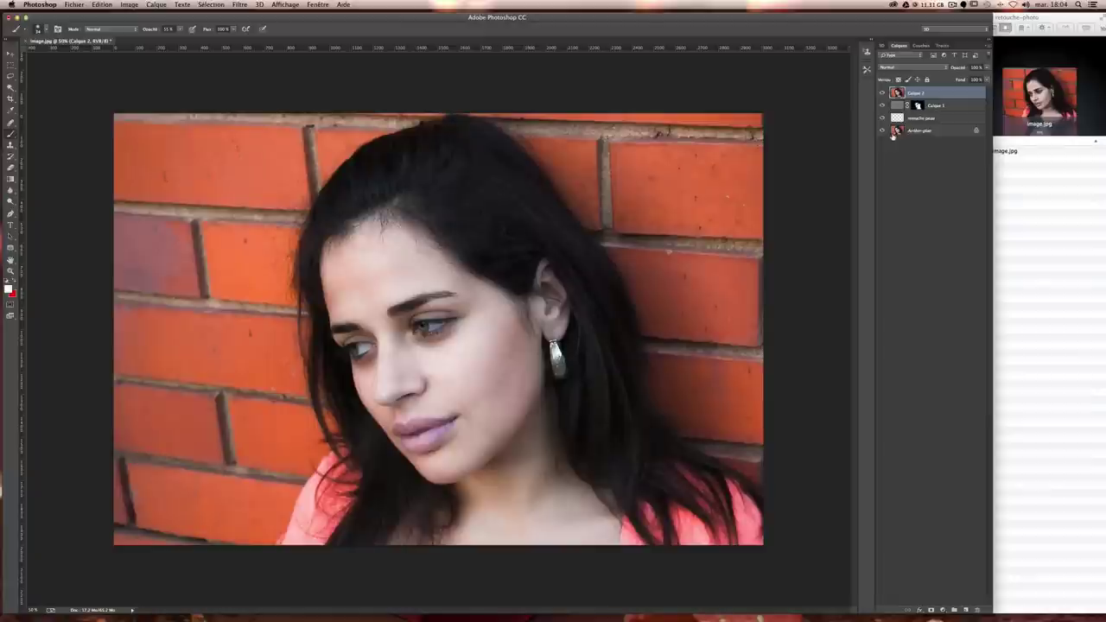
pyautogui.hotkey('ctrl', '+')
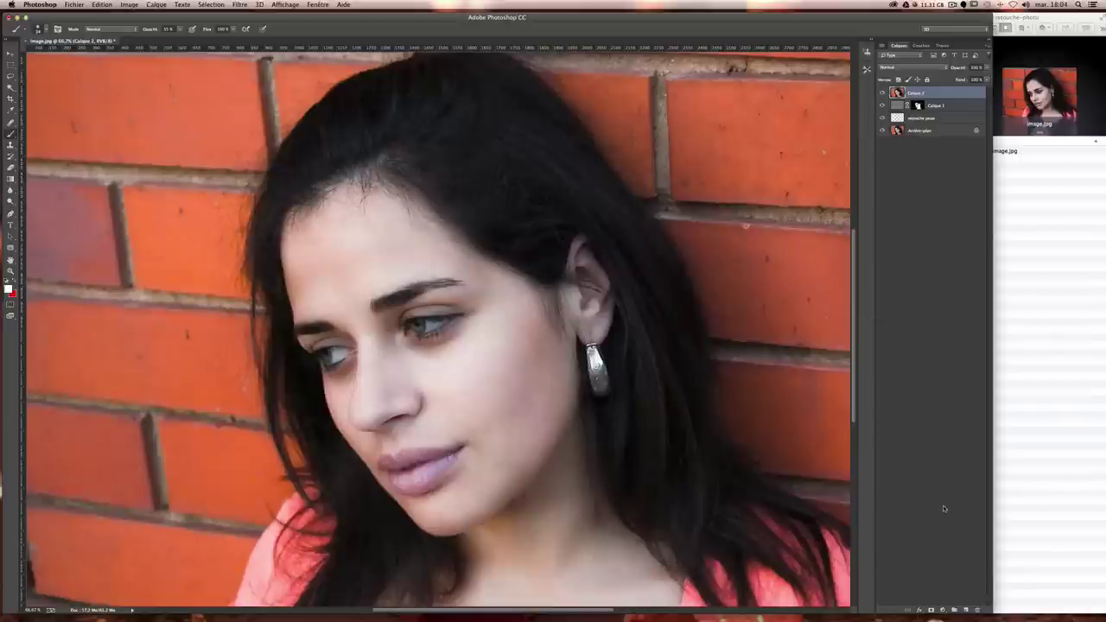
pyautogui.hotkey('ctrl', 'j')
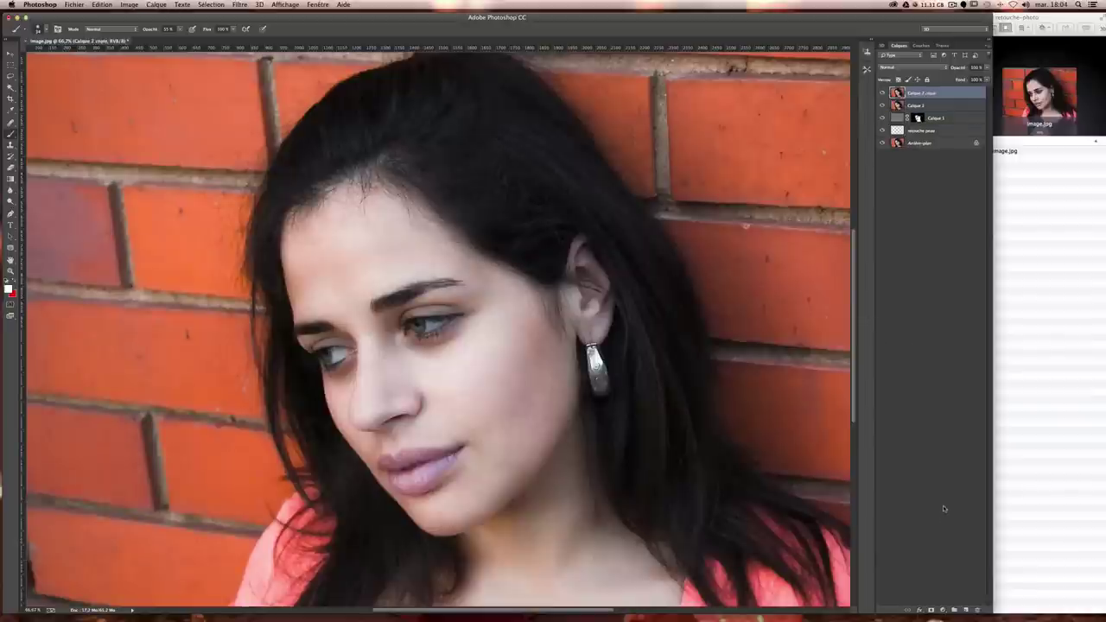
# - Blend the copy as Densité linéaire - (ajout) and hide it behind a black mask
pyautogui.click(894, 68)
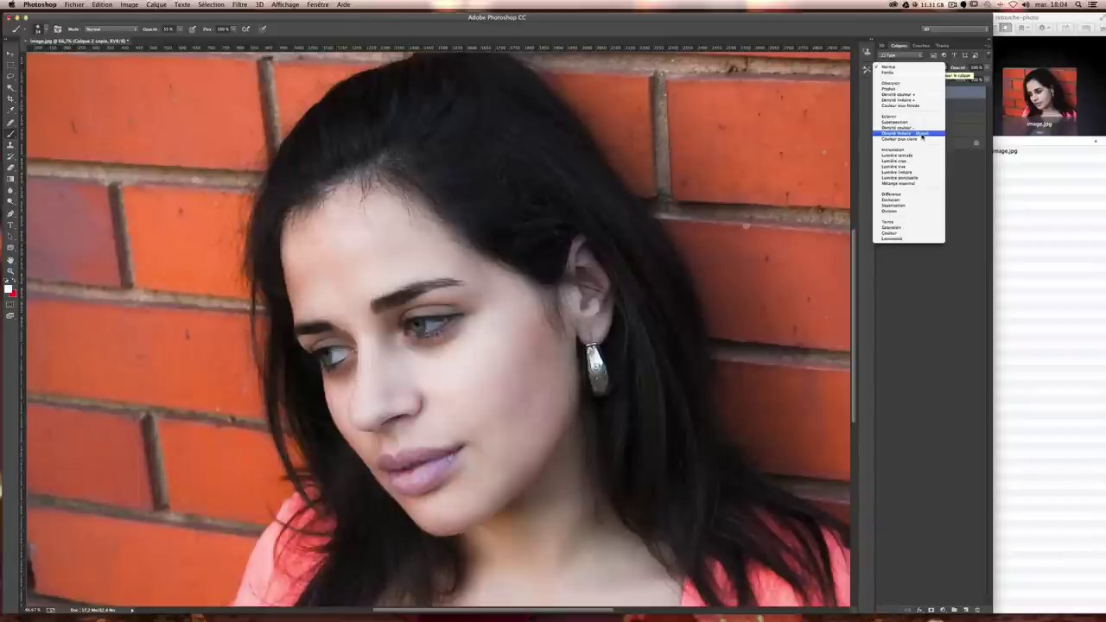
pyautogui.click(918, 136)
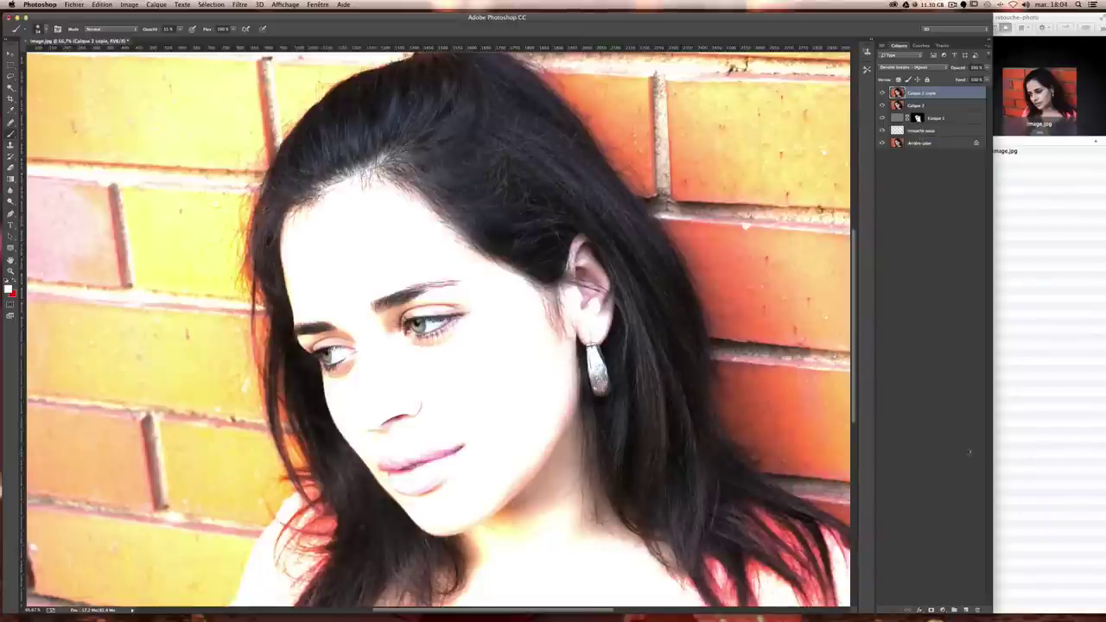
pyautogui.keyDown('alt'); pyautogui.click(931, 610); pyautogui.keyUp('alt')
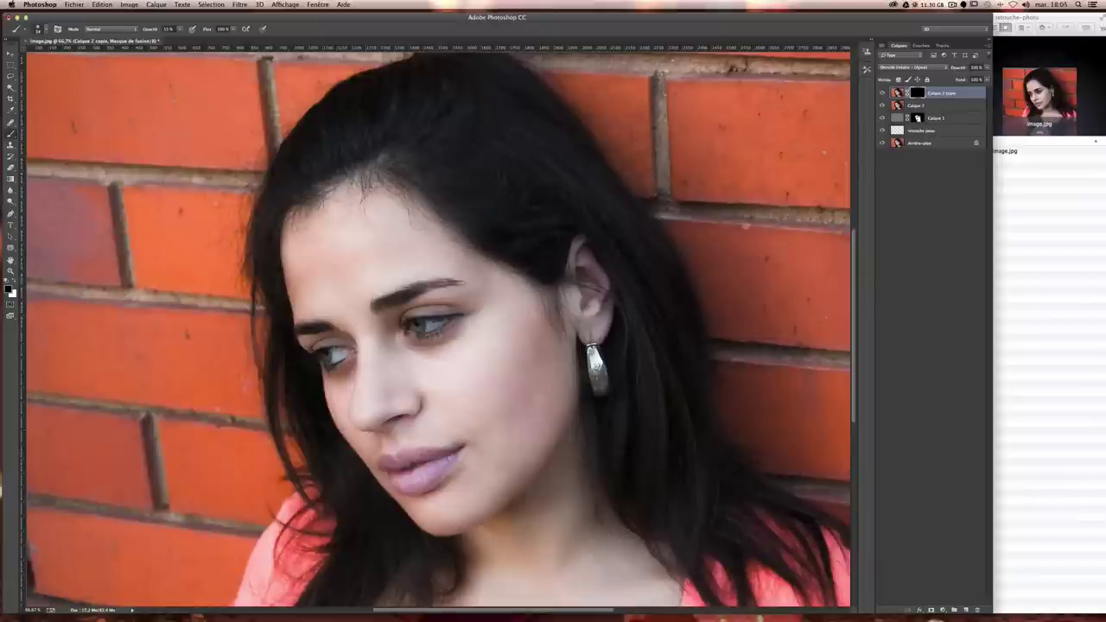
# - With white at lower opacity and a resized brush, paint the brightened copy into the face
pyautogui.press('x')
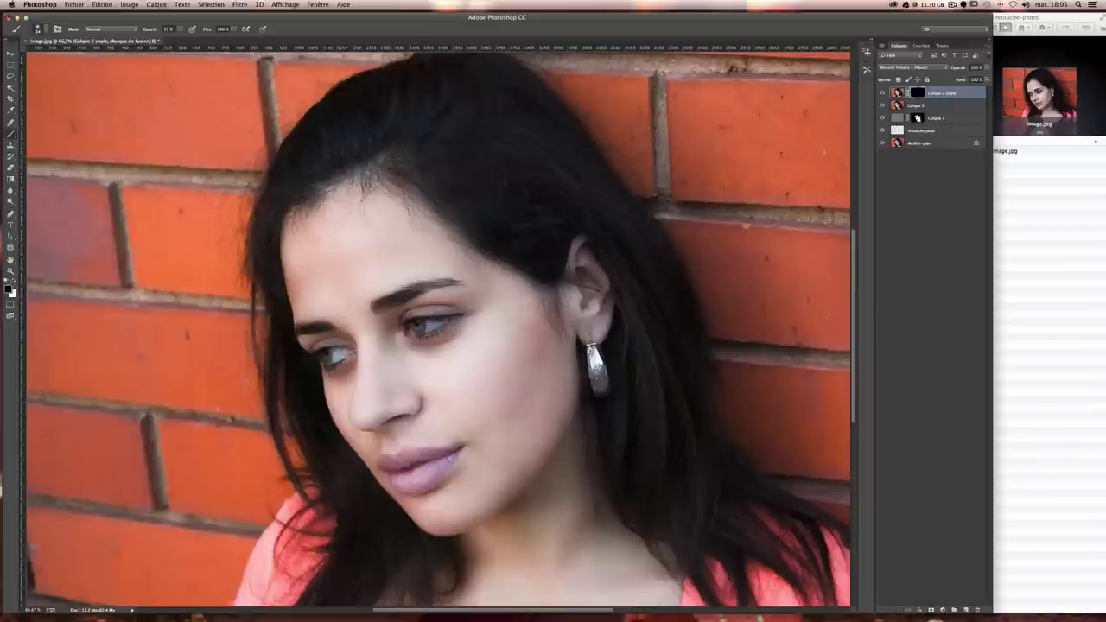
pyautogui.moveTo(179, 29); pyautogui.dragTo(163, 40)
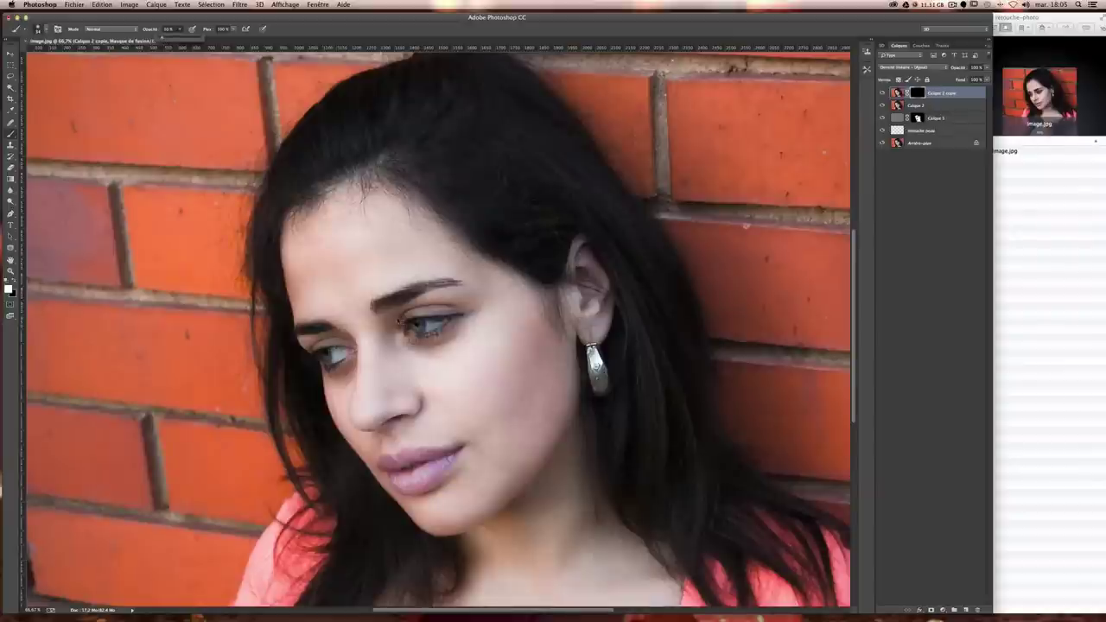
pyautogui.moveTo(332, 294)
pyautogui.mouseDown()
pyautogui.moveTo(325, 315)
pyautogui.moveTo(376, 404)
pyautogui.moveTo(381, 388)
pyautogui.moveTo(370, 403)
pyautogui.moveTo(484, 371)
pyautogui.moveTo(499, 414)
pyautogui.mouseUp()
pyautogui.scroll(-2, 450, 380)
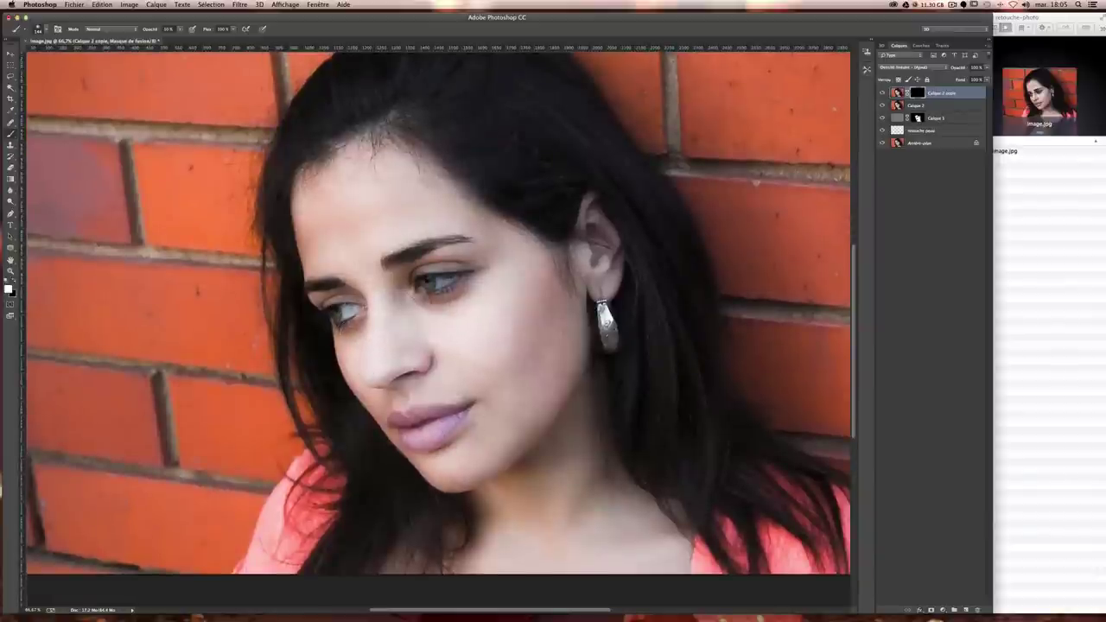
pyautogui.moveTo(425, 285); pyautogui.dragTo(459, 275)
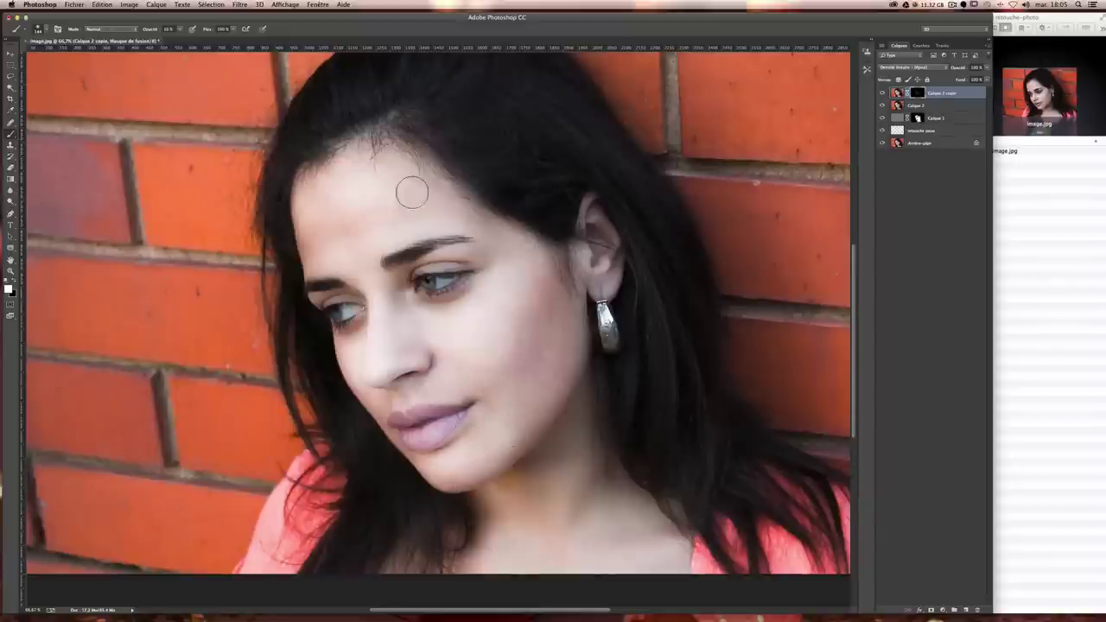
pyautogui.scroll(2, 484, 173)
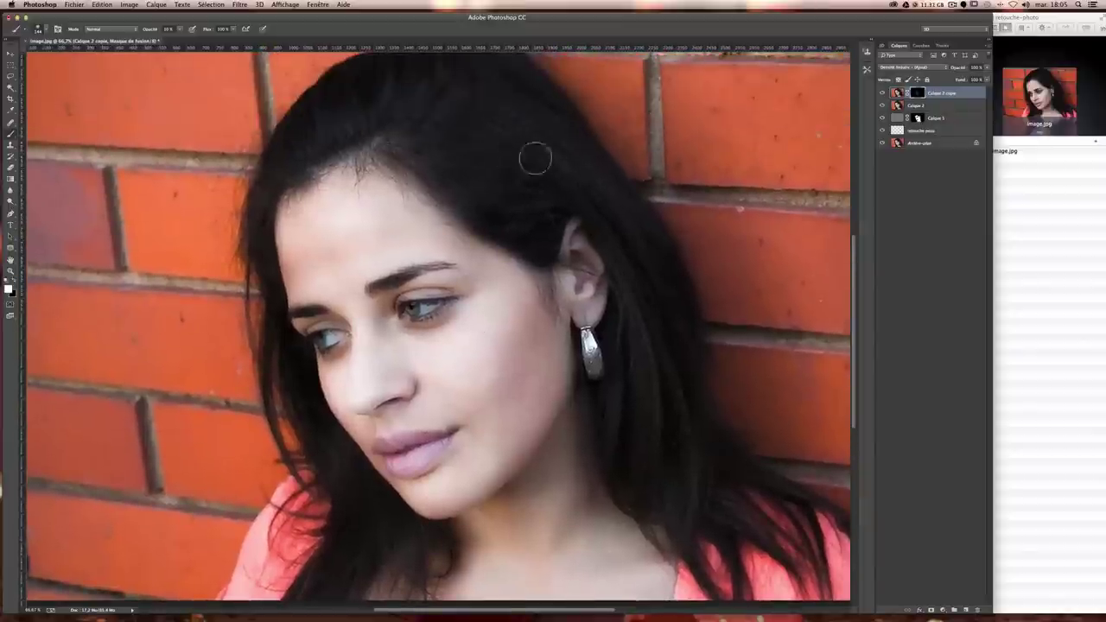
pyautogui.scroll(2, 503, 154)
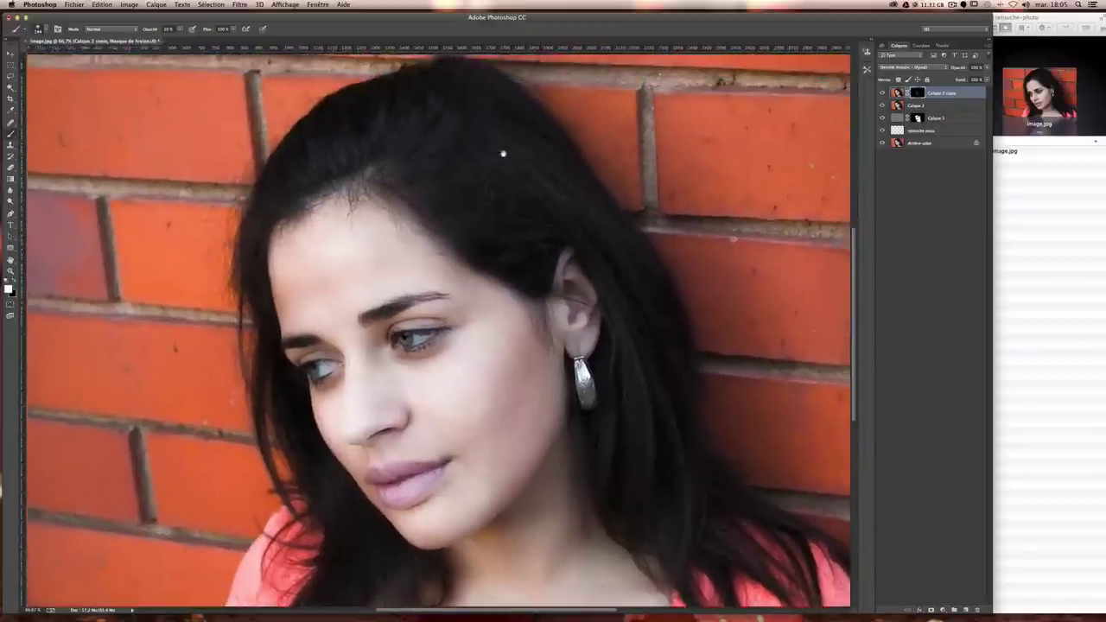
pyautogui.scroll(1, 503, 154)
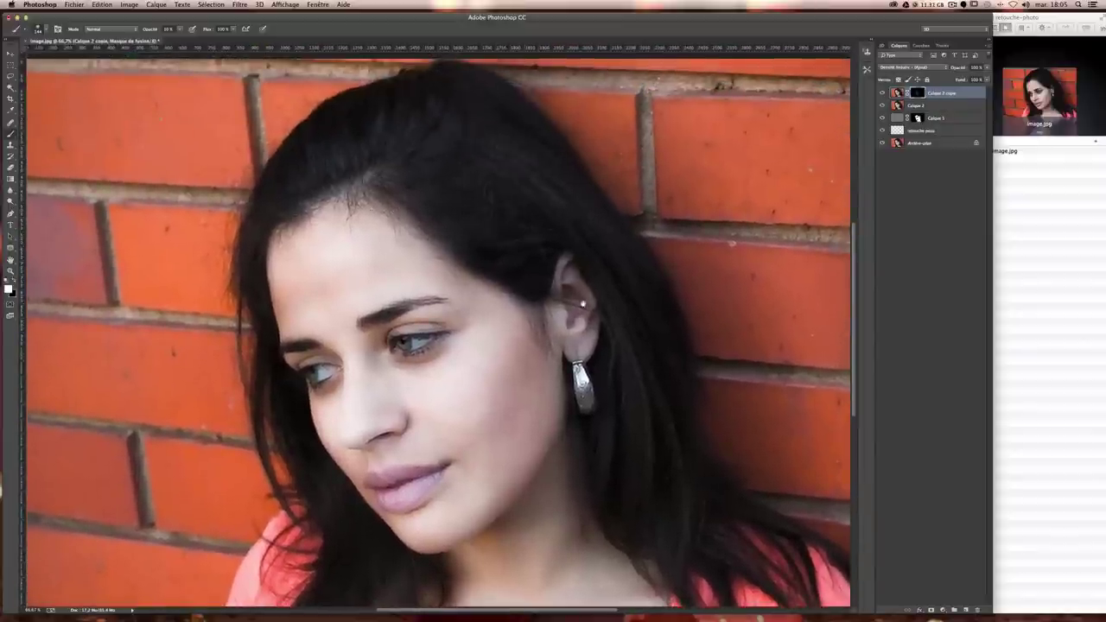
pyautogui.scroll(-5, 583, 304)
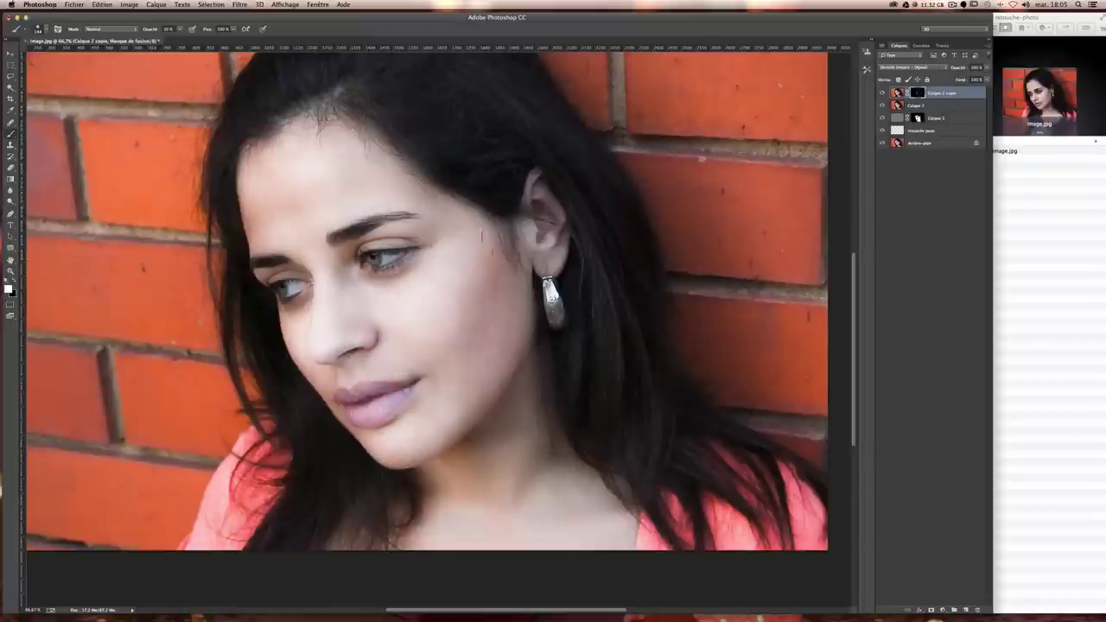
# - Paint the brightening into the skin around the ear, then move the view up to the eyes
pyautogui.moveTo(553, 251); pyautogui.dragTo(528, 244)
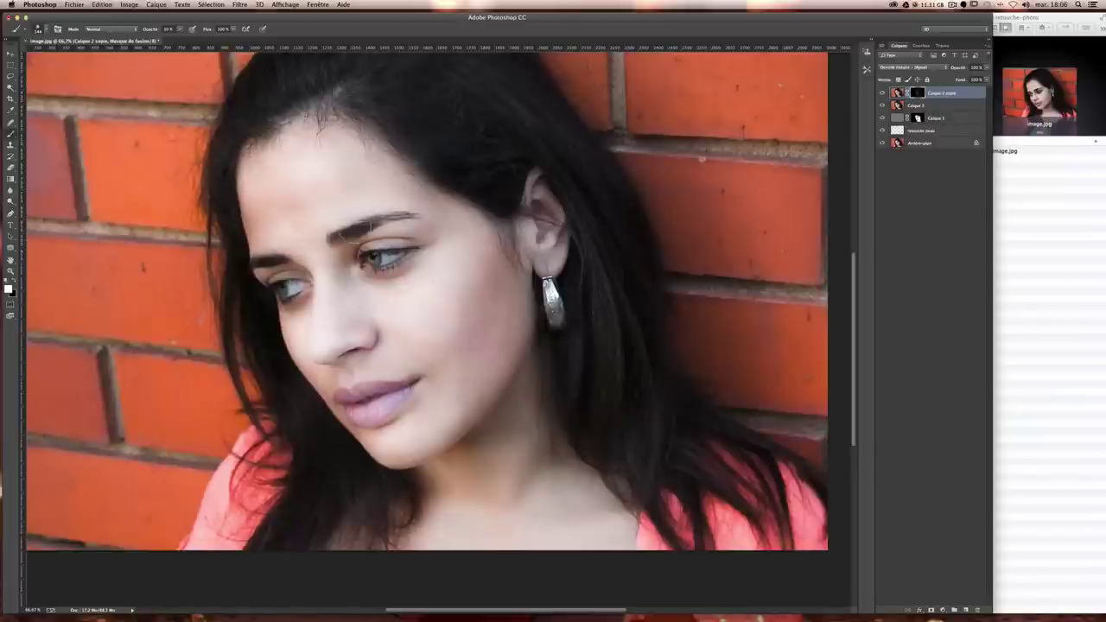
pyautogui.hscroll(-5, 332, 229)
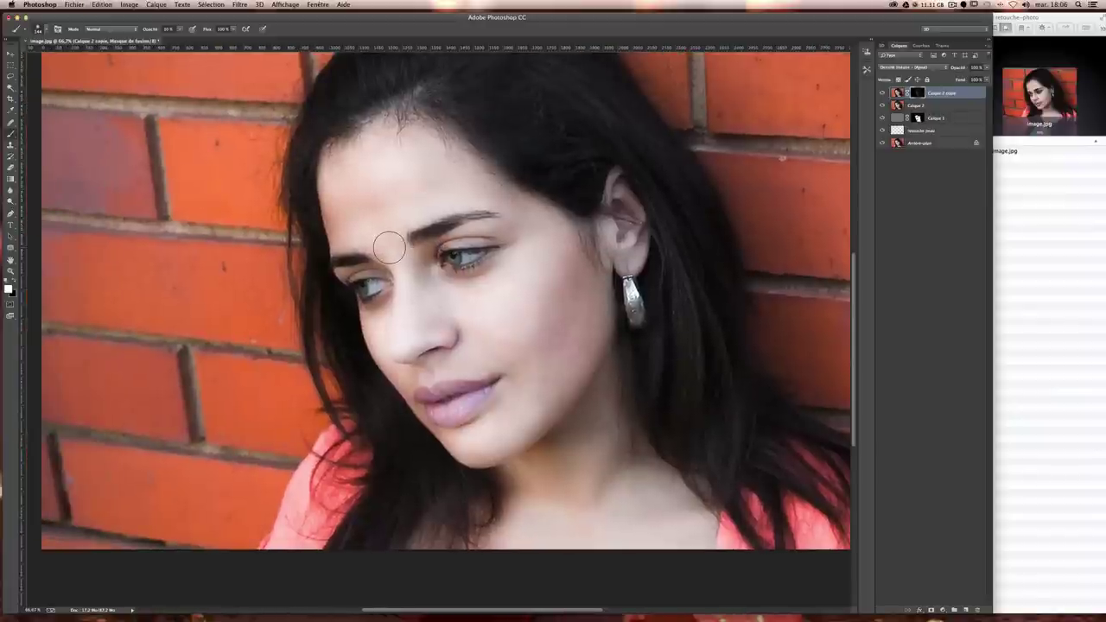
pyautogui.scroll(2, 389, 248)
pyautogui.scroll(2, 389, 248)
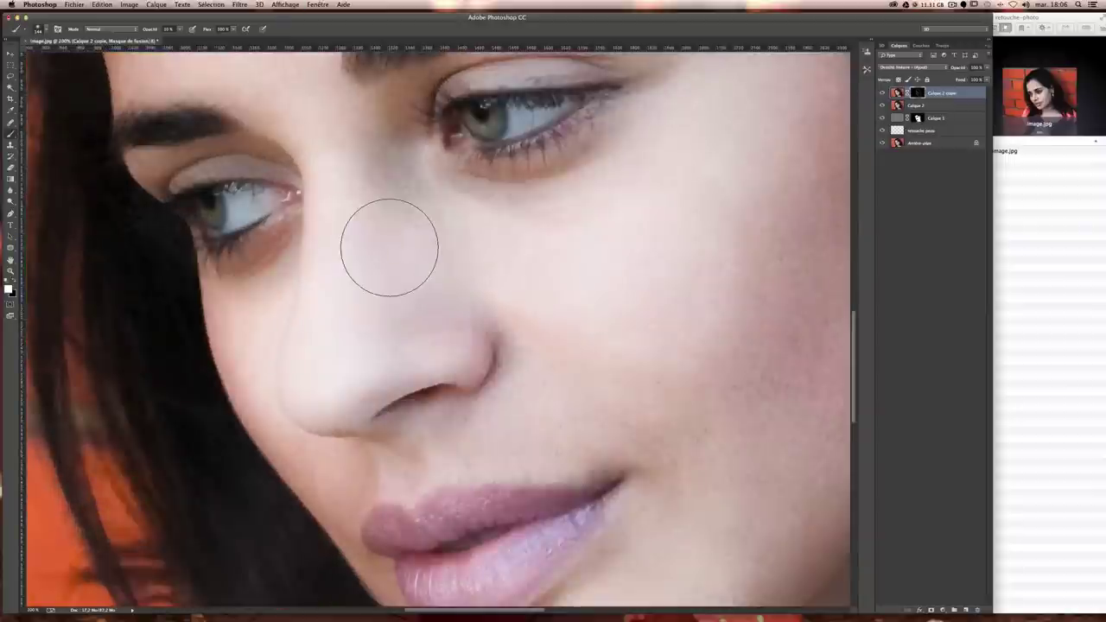
pyautogui.scroll(5, 389, 248)
pyautogui.hscroll(-3, 389, 248)
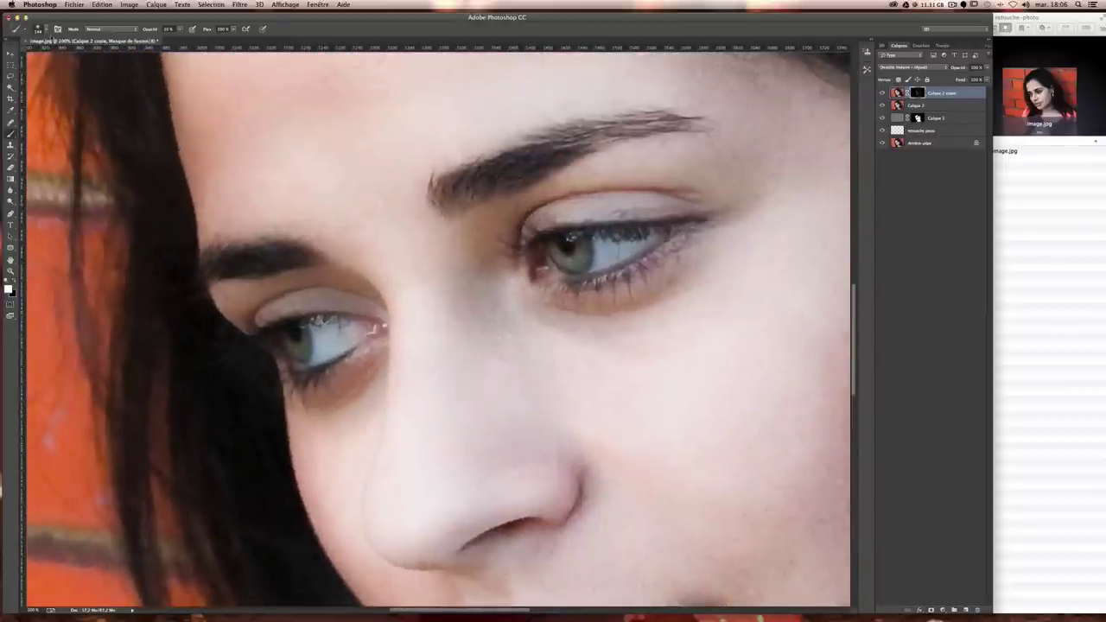
# - With a soft brush of about 43 px, lighten the irises and whites of both eyes
pyautogui.click(46, 29)
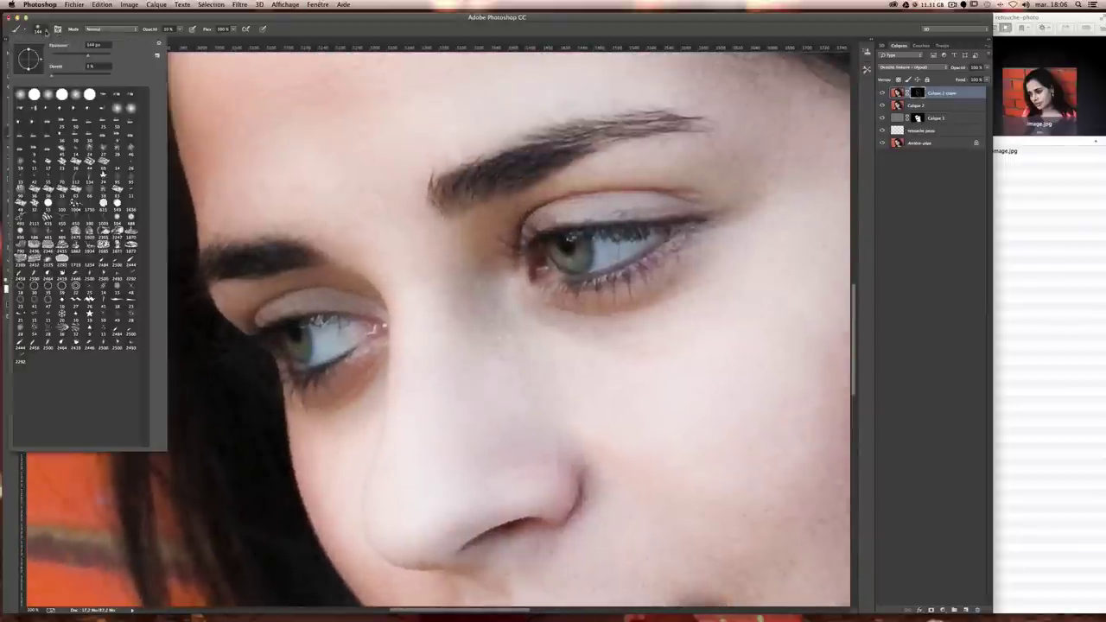
pyautogui.click(336, 36)
pyautogui.moveTo(358, 192); pyautogui.dragTo(317, 203)
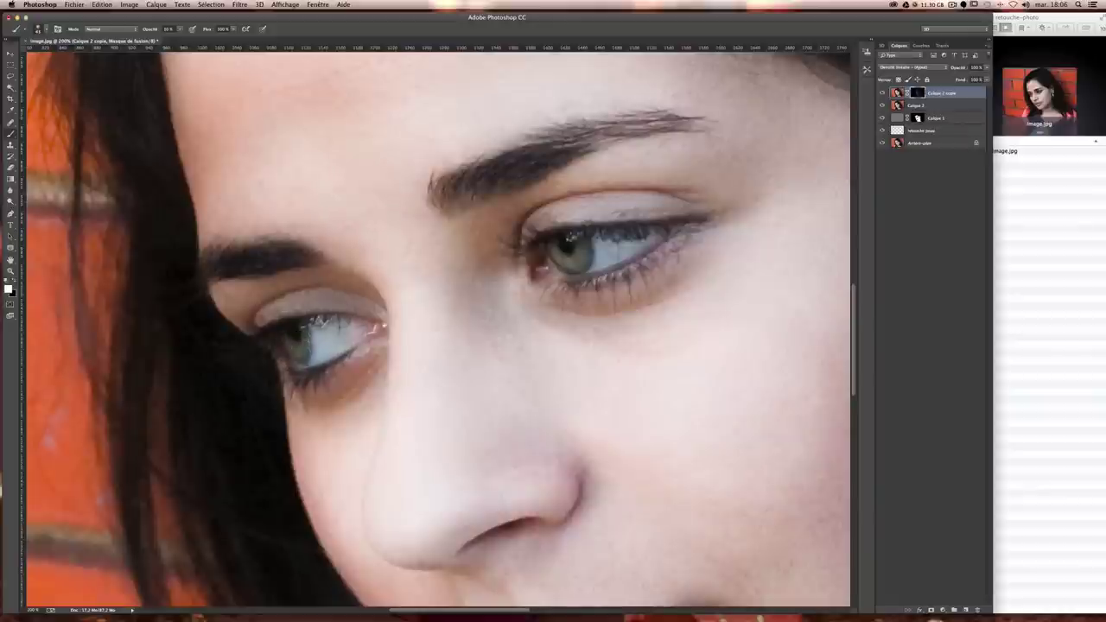
pyautogui.moveTo(304, 349)
pyautogui.mouseDown()
pyautogui.moveTo(298, 339)
pyautogui.moveTo(286, 347)
pyautogui.moveTo(325, 326)
pyautogui.mouseUp()
pyautogui.moveTo(570, 281)
pyautogui.mouseDown()
pyautogui.moveTo(584, 250)
pyautogui.moveTo(628, 233)
pyautogui.moveTo(600, 256)
pyautogui.moveTo(646, 242)
pyautogui.moveTo(574, 260)
pyautogui.moveTo(635, 230)
pyautogui.moveTo(605, 247)
pyautogui.moveTo(558, 249)
pyautogui.mouseUp()
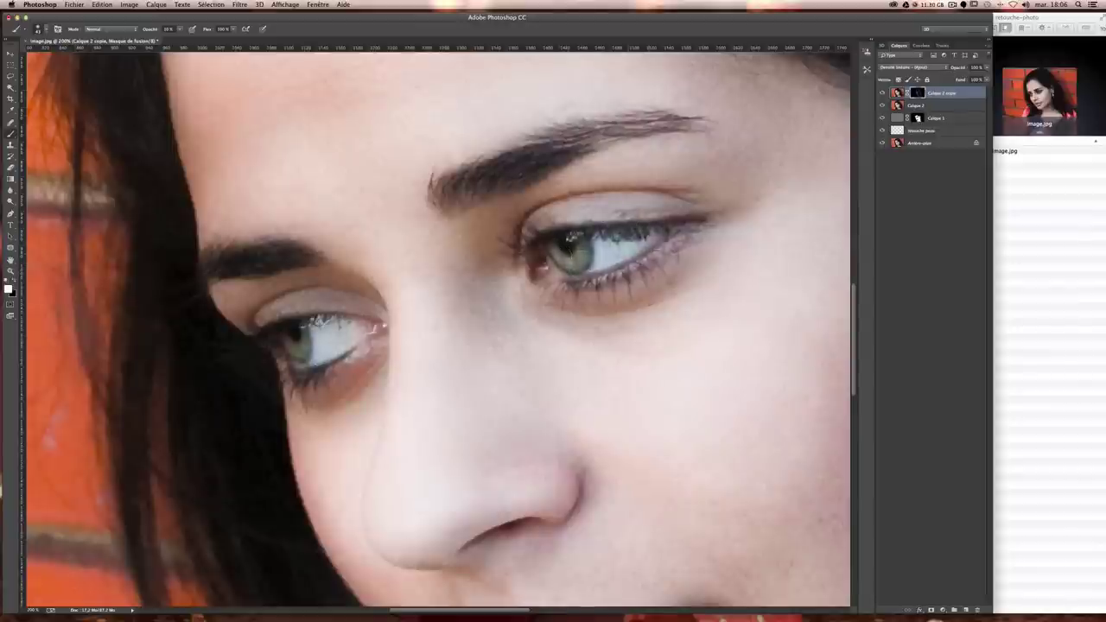
pyautogui.press('x')
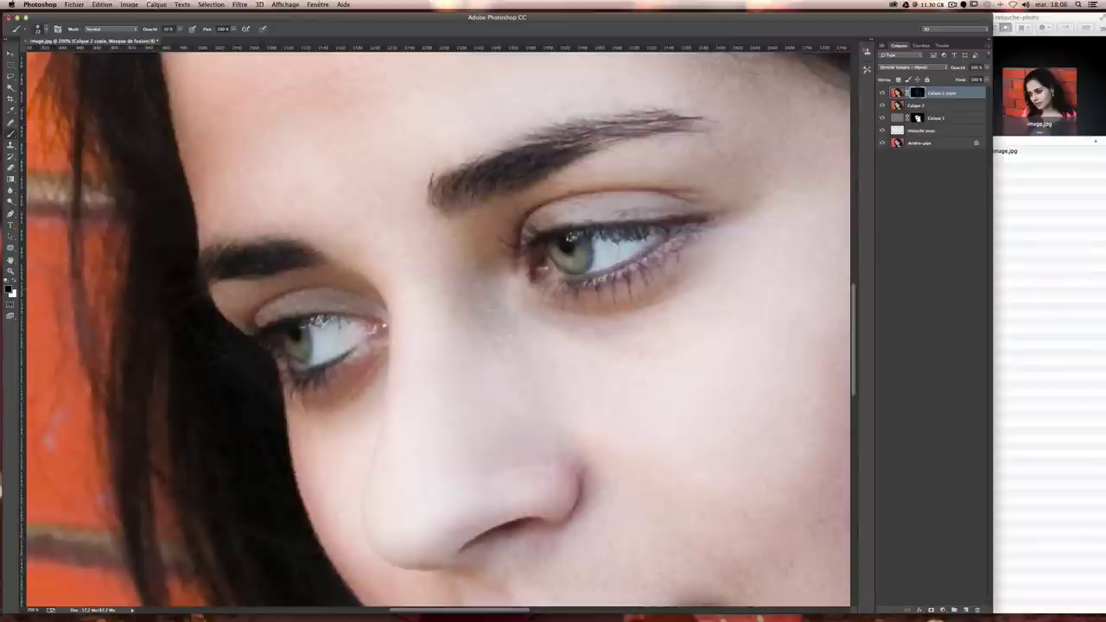
pyautogui.hotkey('ctrl', '0')
# - Fit the portrait in view and toggle Calque 2 copie to compare before and after
pyautogui.hotkey('ctrl', '-')
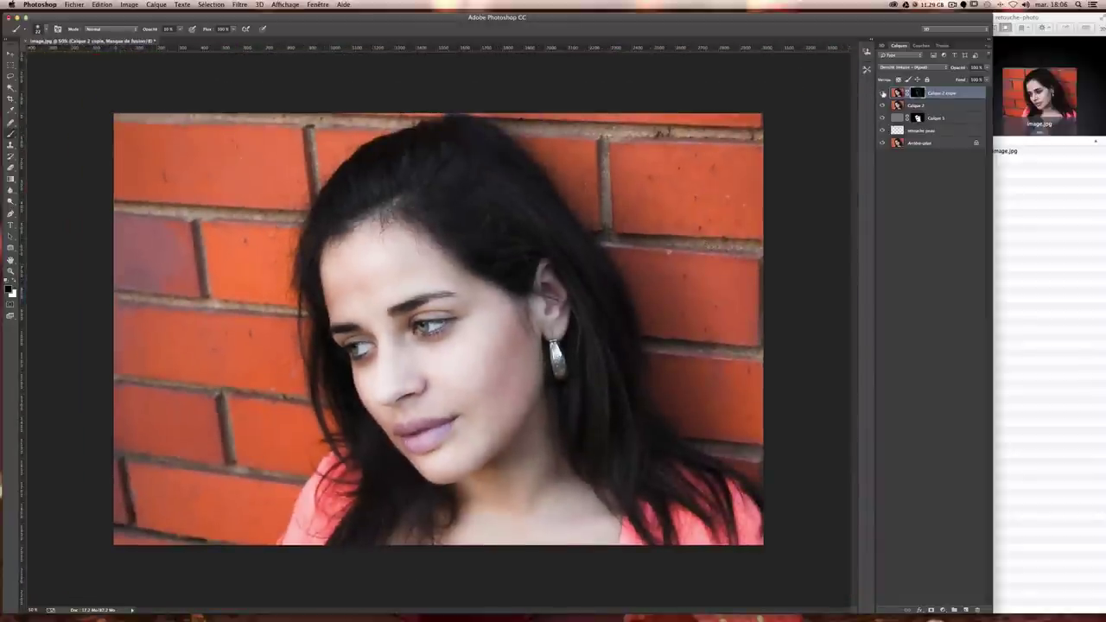
pyautogui.click(882, 92)
pyautogui.click(882, 92)
pyautogui.click(882, 93)
pyautogui.click(882, 92)
pyautogui.click(882, 92)
pyautogui.click(882, 93)
pyautogui.click(882, 92)
pyautogui.click(882, 92)
pyautogui.click(882, 92)
pyautogui.click(882, 92)
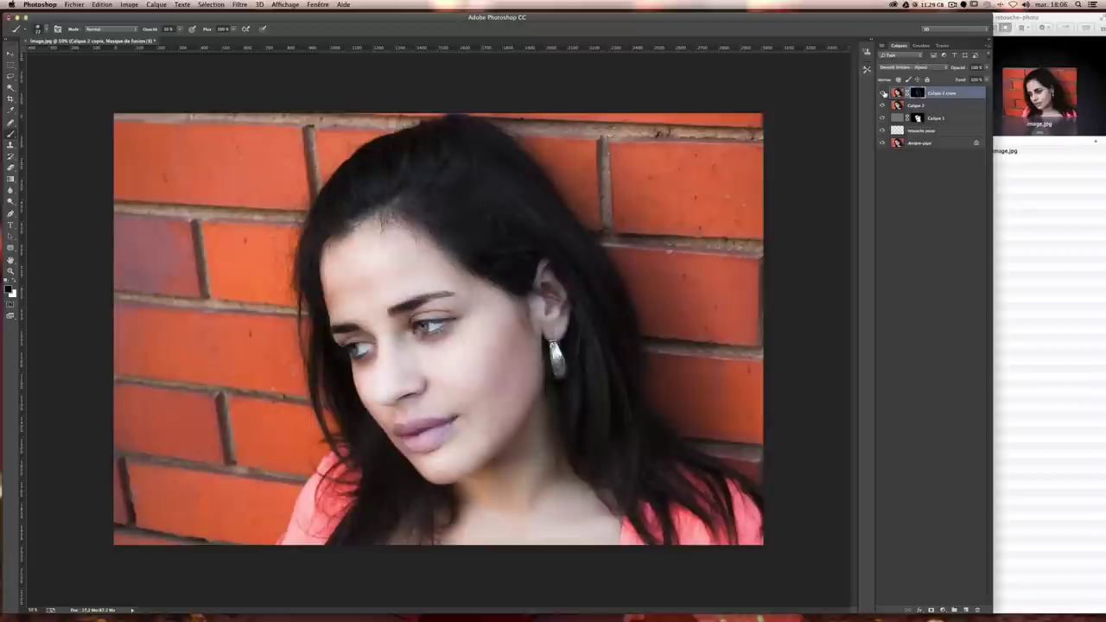
pyautogui.click(882, 92)
pyautogui.click(883, 92)
pyautogui.click(883, 93)
pyautogui.click(883, 93)
# - Set Calque 2 copie's opacity to 50% and recheck it against the unretouched view
pyautogui.click(977, 66)
pyautogui.write('50')
pyautogui.press('Return')
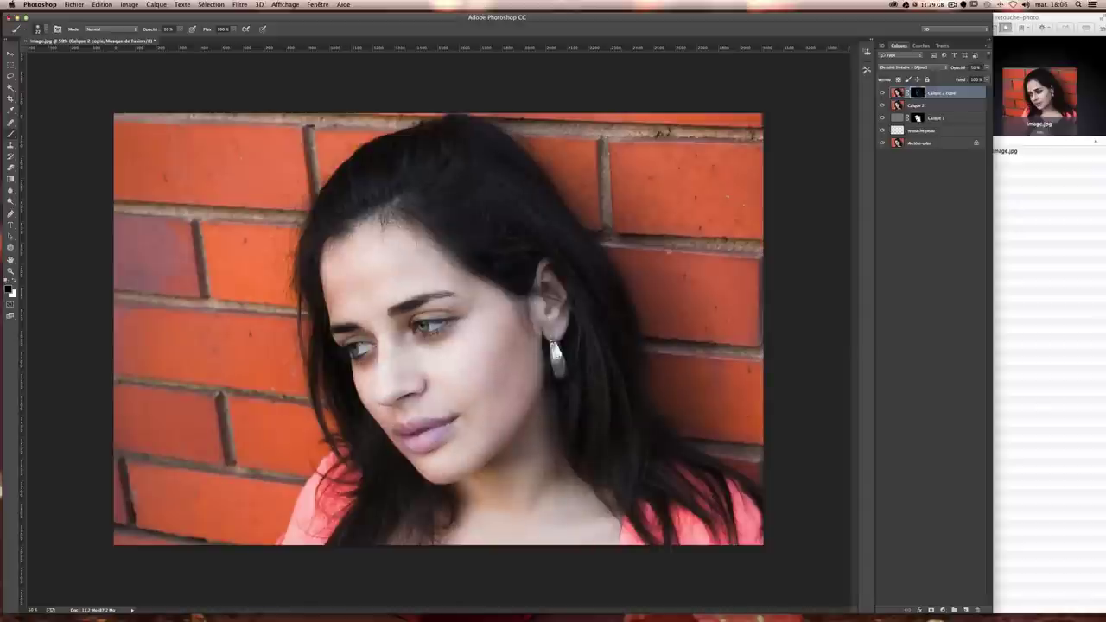
pyautogui.click(883, 92)
pyautogui.click(883, 93)
pyautogui.click(883, 92)
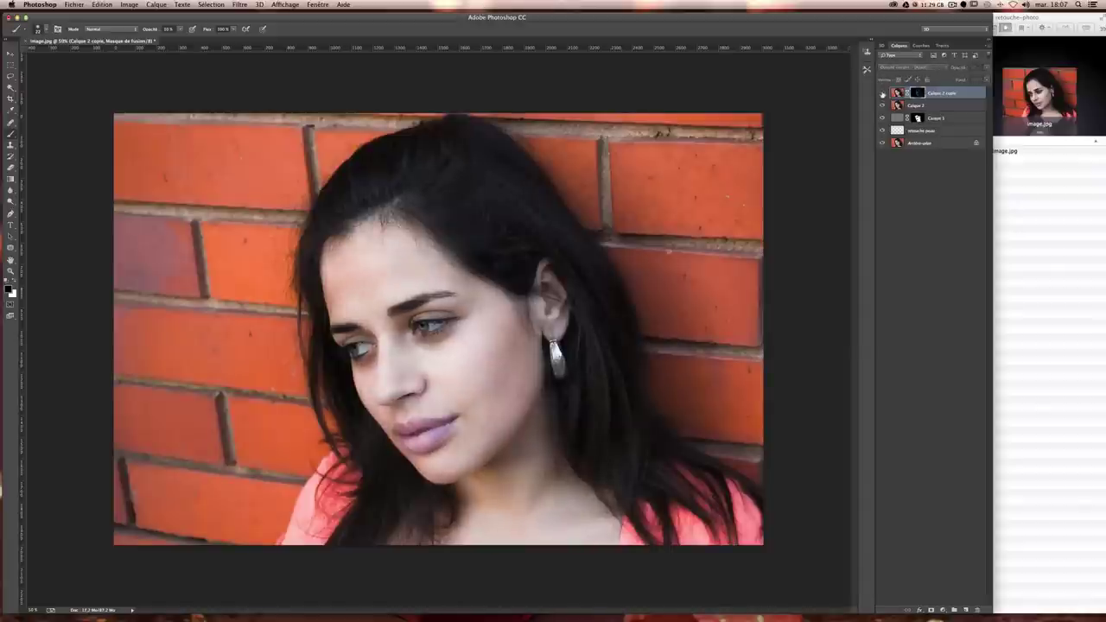
pyautogui.click(883, 93)
pyautogui.click(883, 92)
pyautogui.click(884, 92)
pyautogui.click(883, 92)
pyautogui.click(883, 92)
pyautogui.click(883, 93)
pyautogui.click(883, 92)
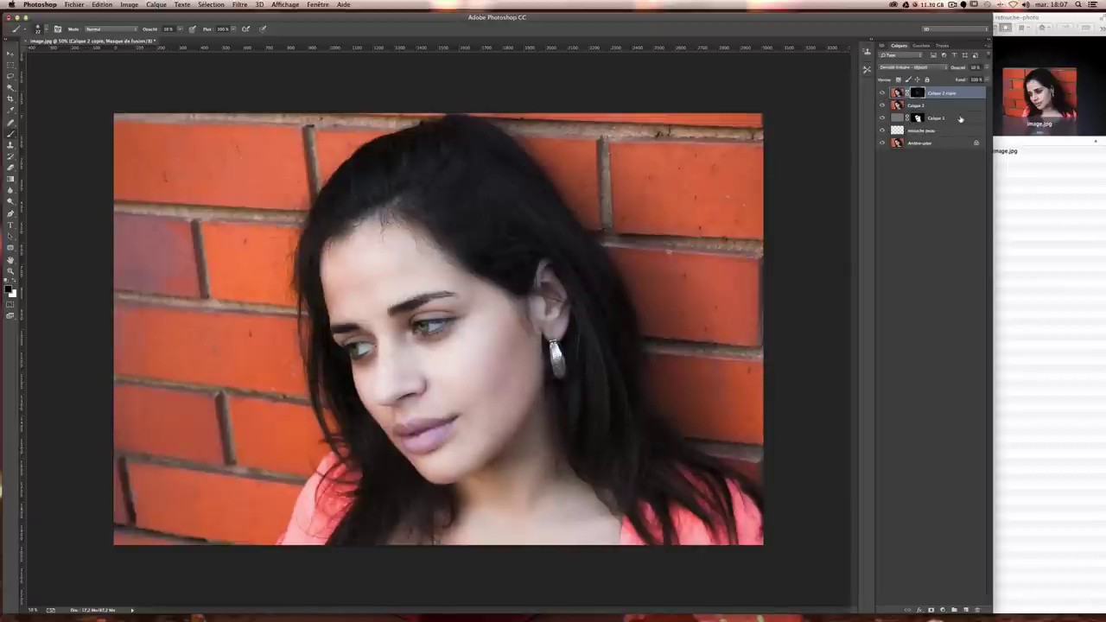
# - Stamp all visible layers into Calque 3 at the top of the stack
pyautogui.press('super+alt+shift+e')
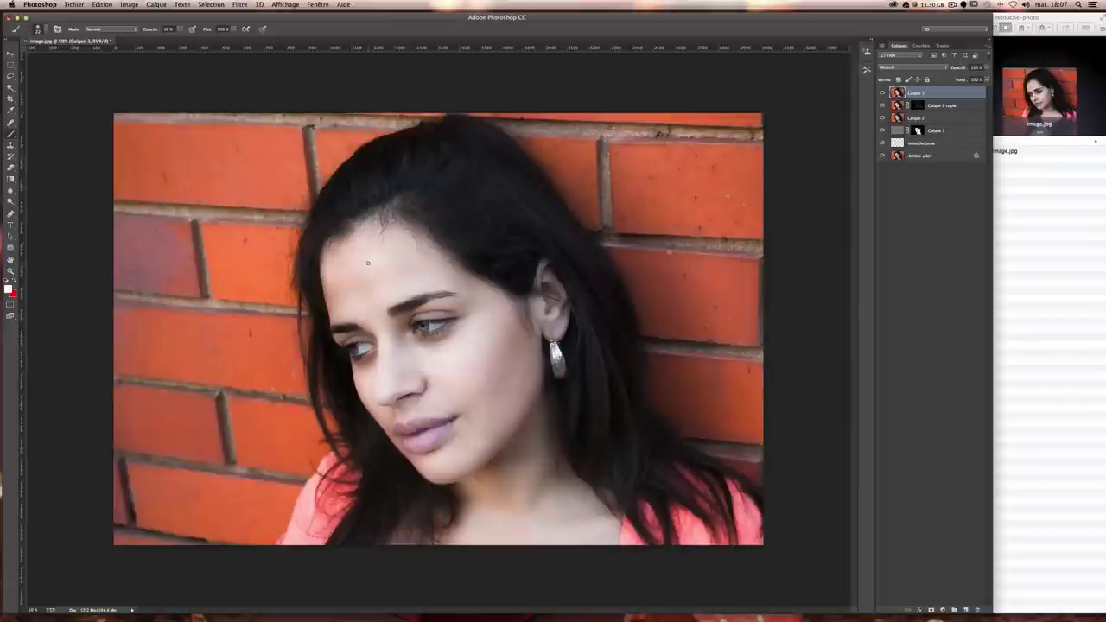
pyautogui.scroll(2, 367, 261)
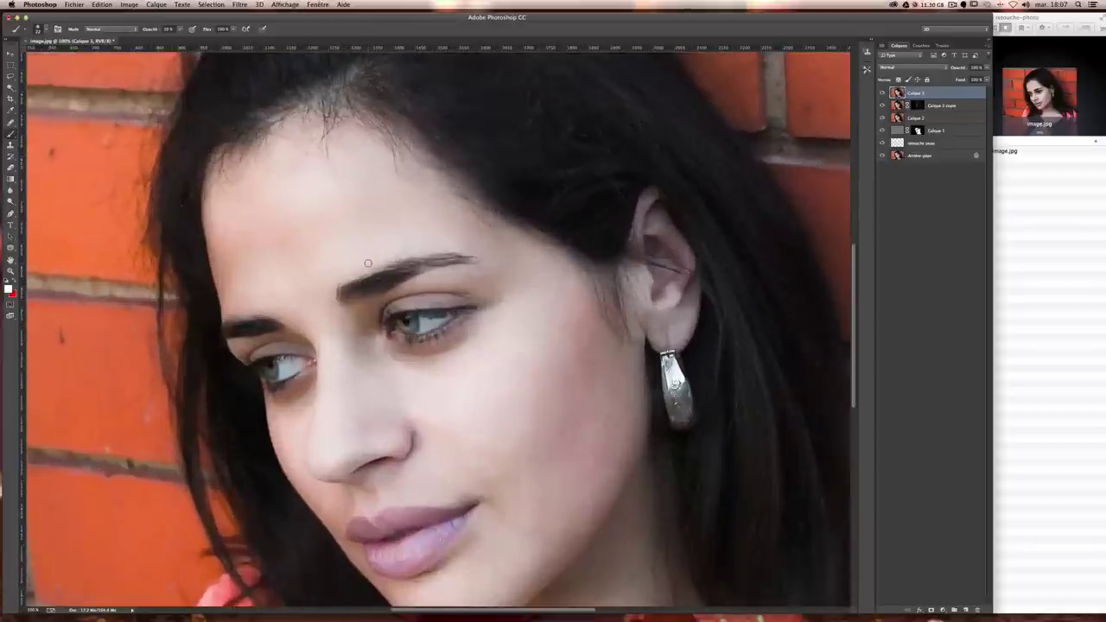
pyautogui.scroll(-1, 367, 260)
pyautogui.scroll(-2, 367, 256)
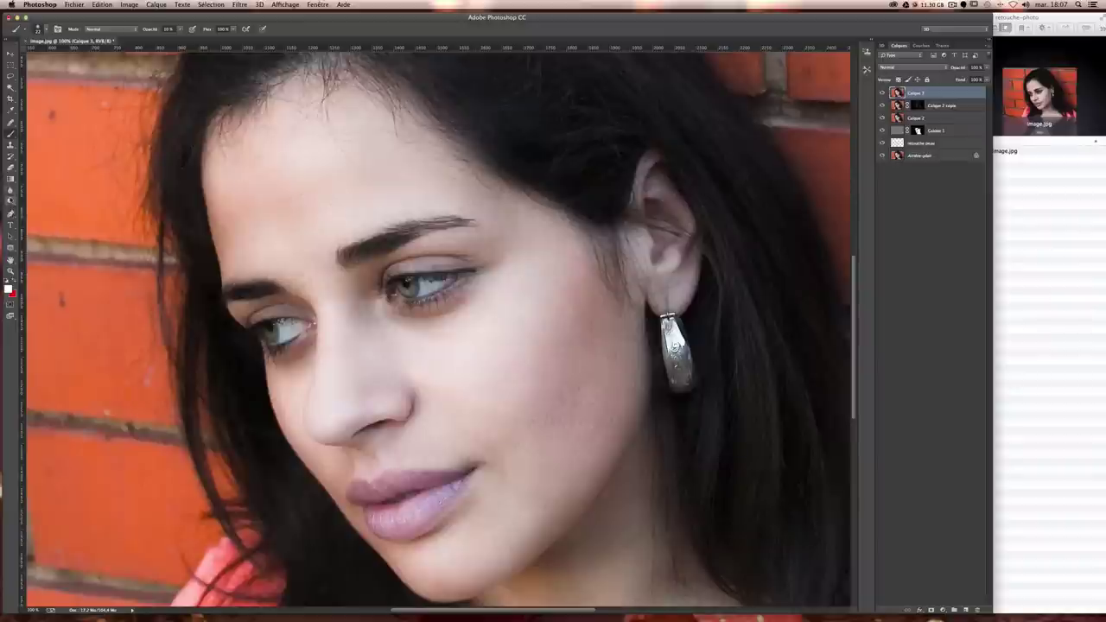
pyautogui.click(10, 201)
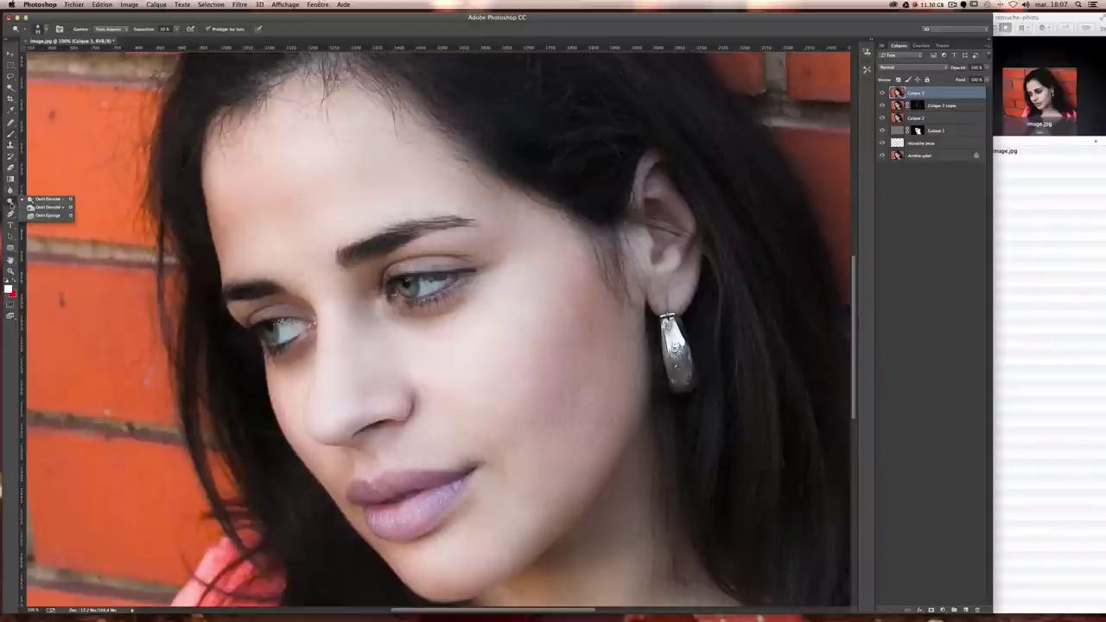
# - Try the Dodge tool with Range set to Highlights on the left eye, then undo it
pyautogui.click(58, 200)
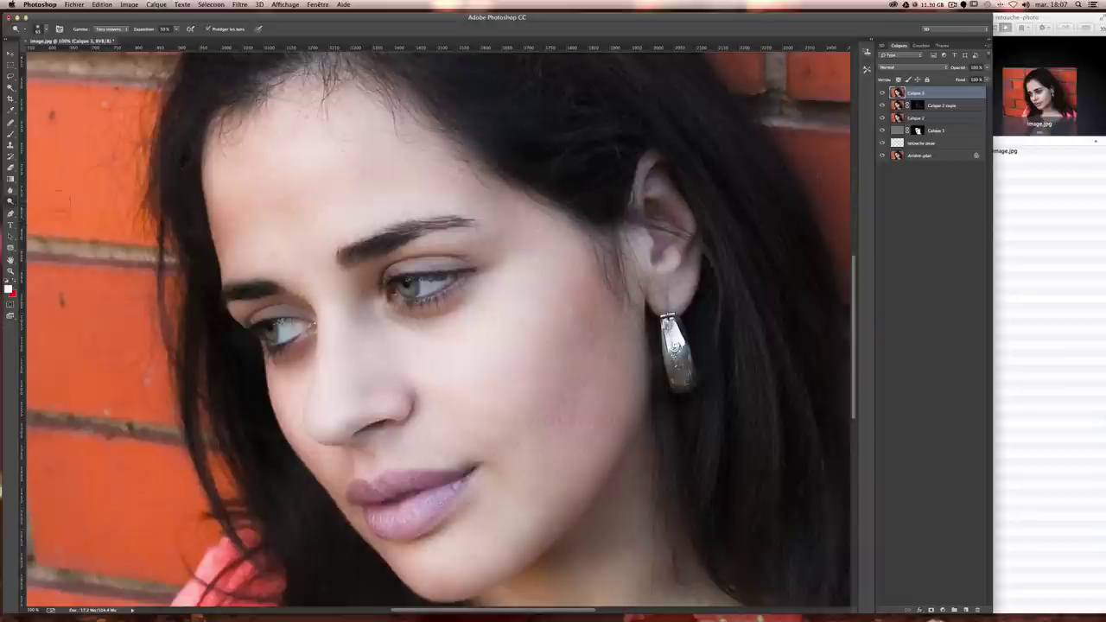
pyautogui.click(111, 29)
pyautogui.click(113, 39)
pyautogui.moveTo(307, 325); pyautogui.dragTo(276, 339)
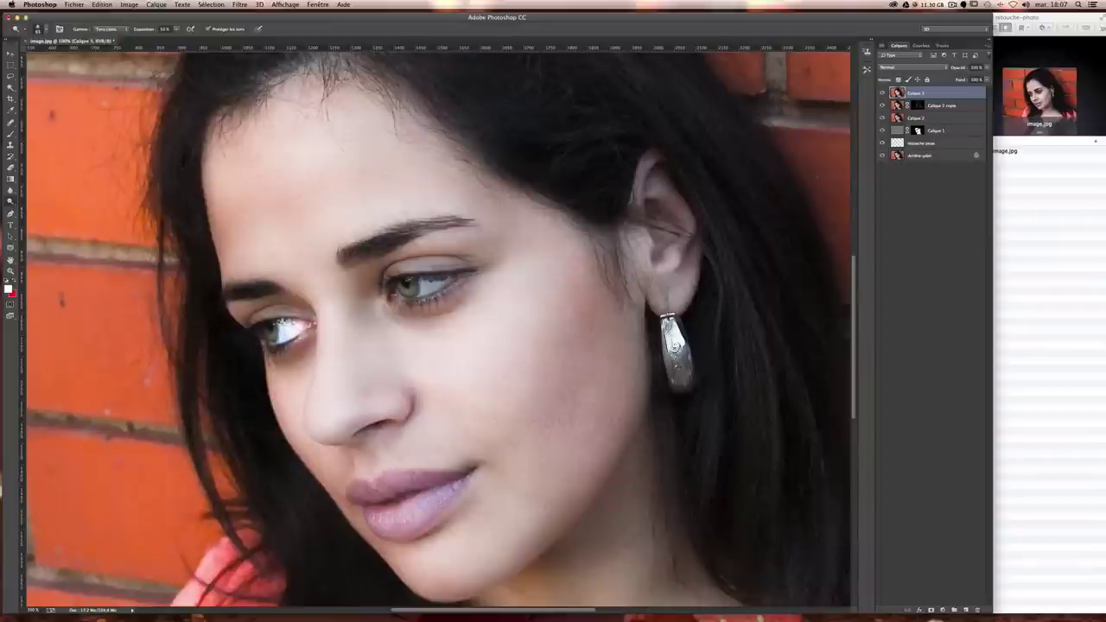
pyautogui.hotkey('ctrl', 'z')
# - Dodge the irises at 11% exposure, compare via undo, and reset Range to Midtones
pyautogui.rightClick(10, 200)
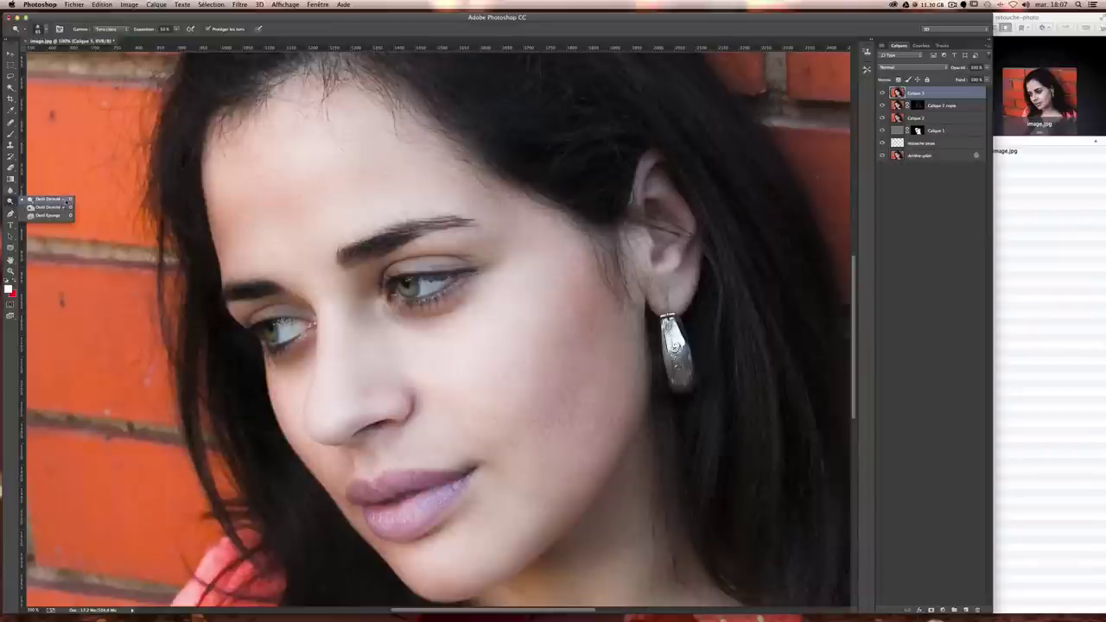
pyautogui.click(64, 206)
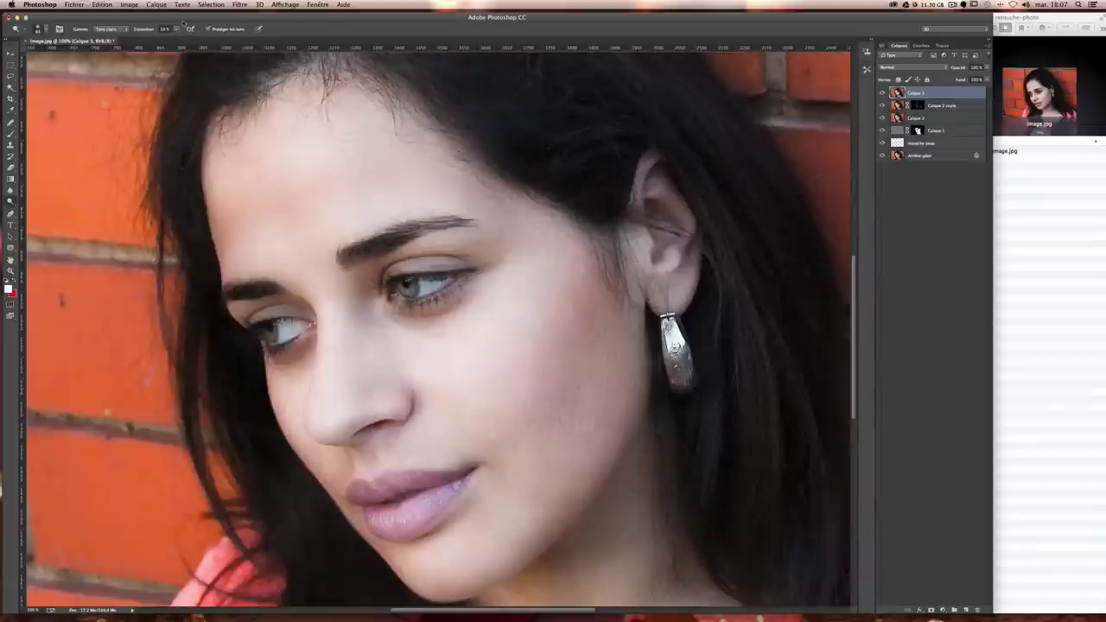
pyautogui.click(177, 29)
pyautogui.moveTo(179, 38); pyautogui.dragTo(161, 41)
pyautogui.moveTo(277, 336); pyautogui.dragTo(274, 334)
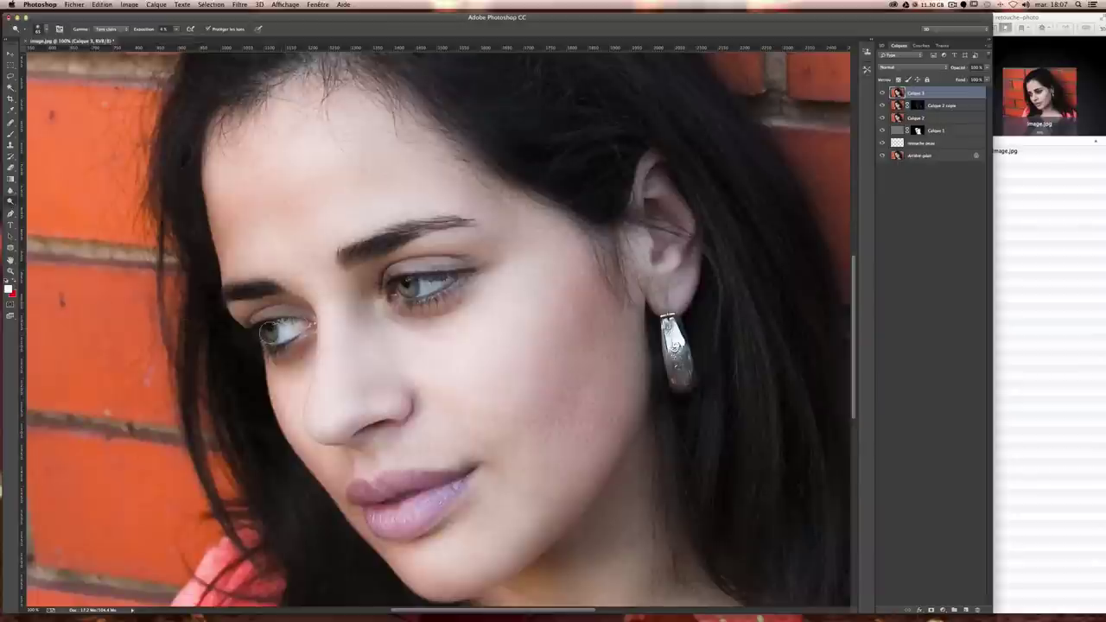
pyautogui.hotkey('ctrl', 'z')
pyautogui.hotkey('ctrl', 'z')
pyautogui.hotkey('ctrl', 'z')
pyautogui.hotkey('ctrl', 'z')
pyautogui.hotkey('ctrl', 'z')
pyautogui.hotkey('ctrl', 'z')
pyautogui.hotkey('ctrl', 'z')
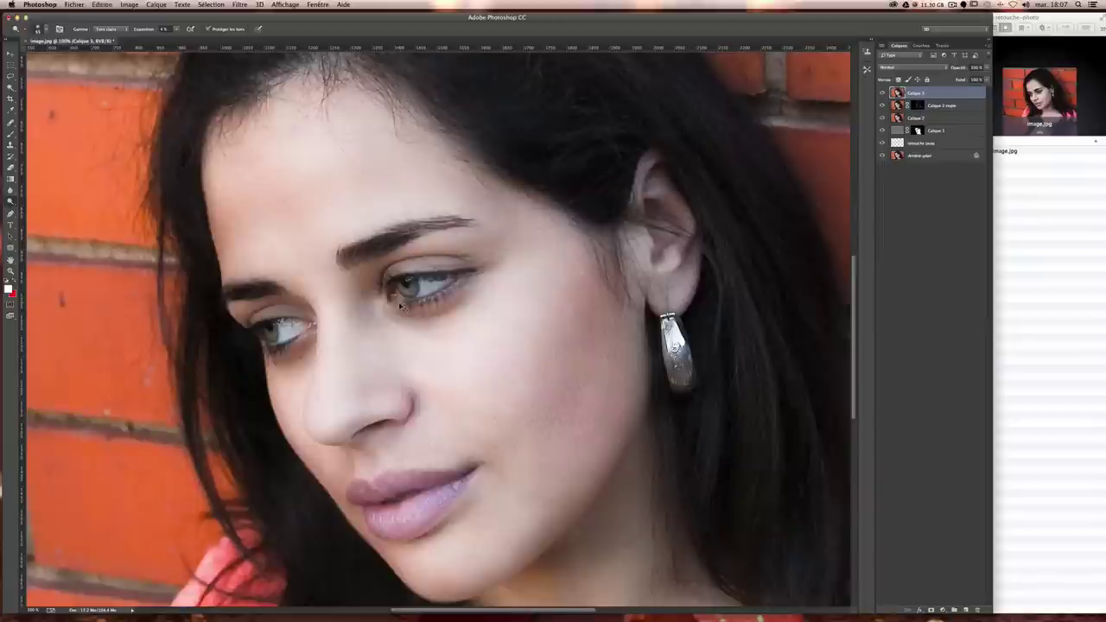
pyautogui.hotkey('ctrl', 'z')
pyautogui.hotkey('ctrl', 'z')
pyautogui.hotkey('ctrl', 'z')
pyautogui.hotkey('ctrl', 'z')
pyautogui.hotkey('ctrl', 'z')
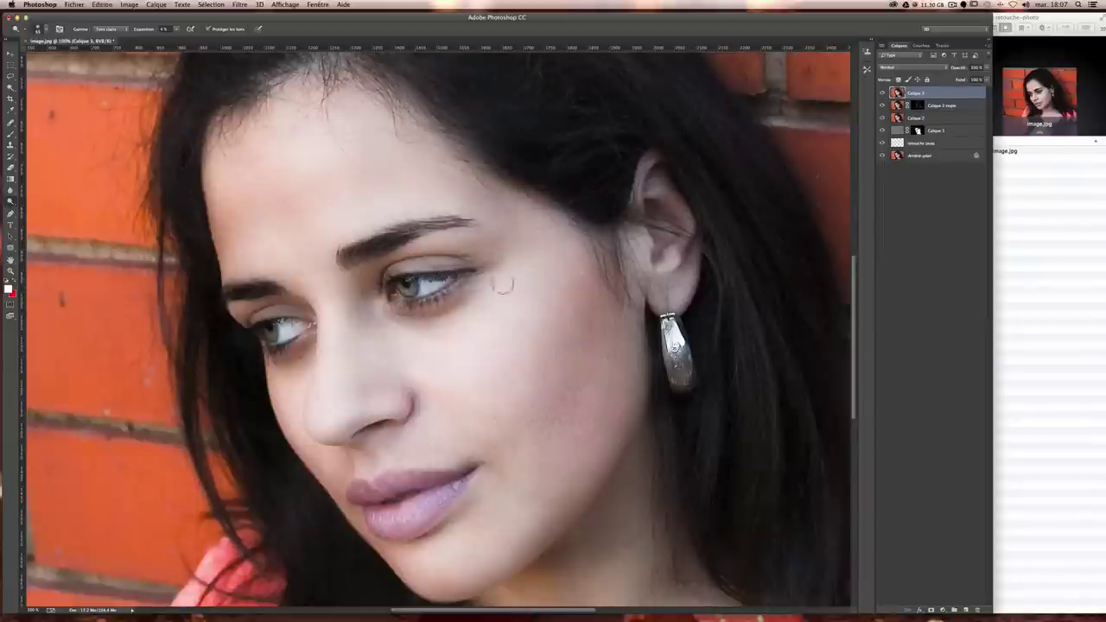
pyautogui.hotkey('ctrl', 'z')
pyautogui.hotkey('ctrl', 'z')
pyautogui.hotkey('ctrl', 'z')
pyautogui.hotkey('ctrl', 'z')
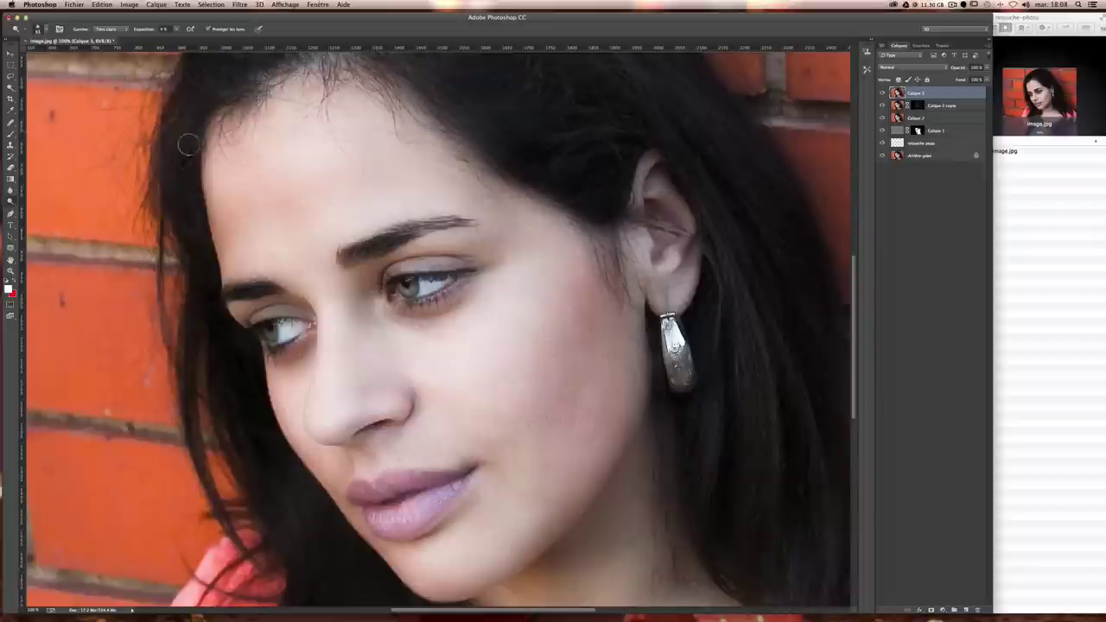
pyautogui.click(121, 30)
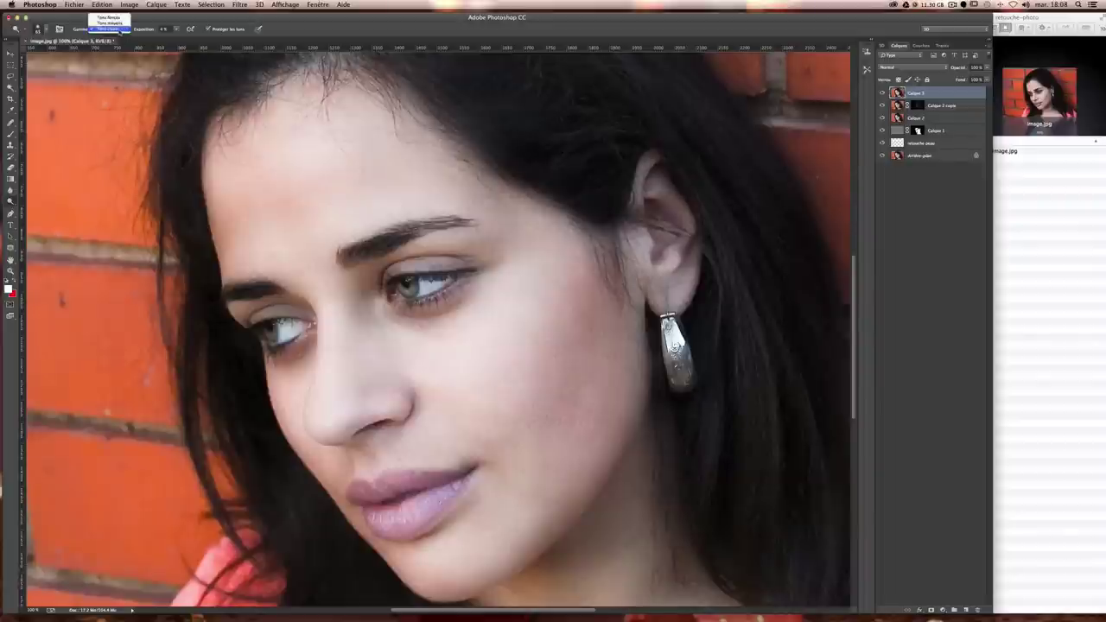
pyautogui.click(110, 23)
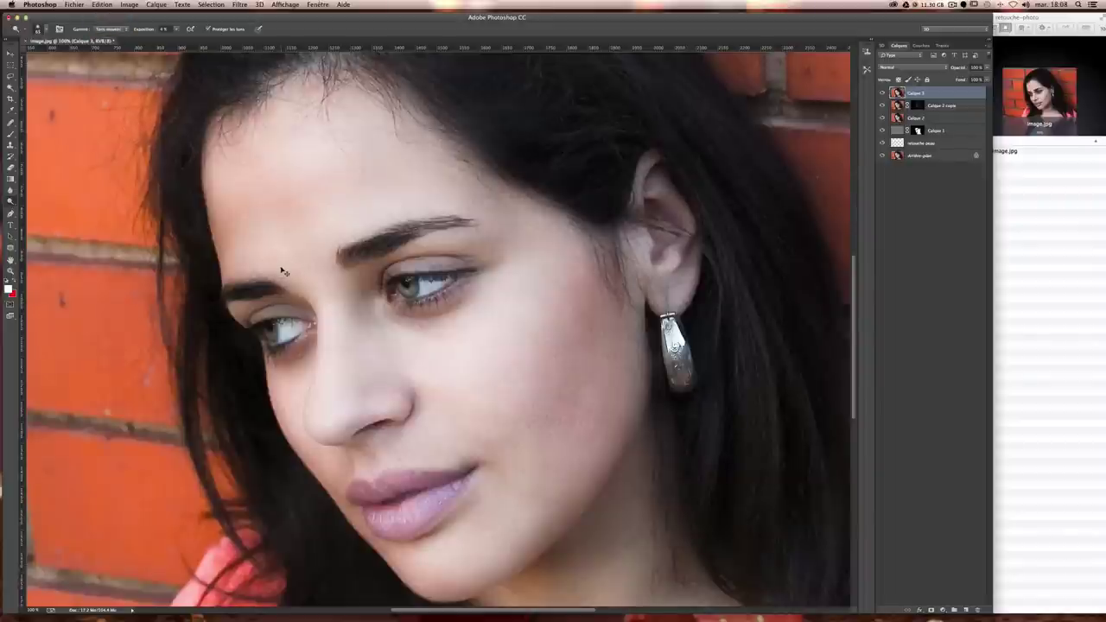
# - Zoom in, size the Dodge brush to the iris and lighten the right eye's iris
pyautogui.hotkey('ctrl', '+')
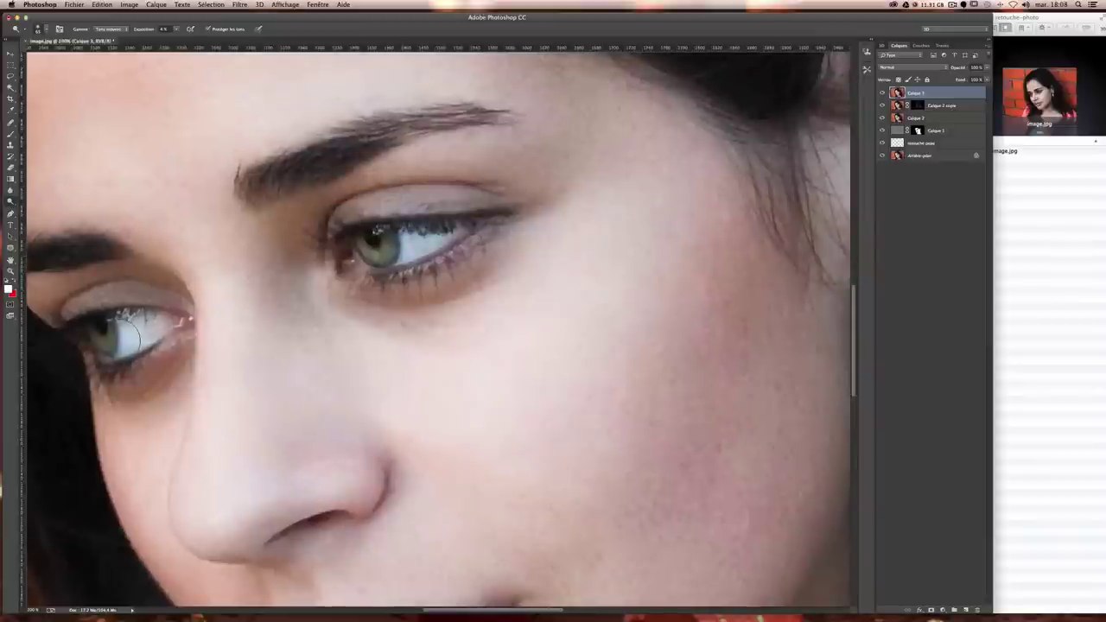
pyautogui.moveTo(125, 333); pyautogui.dragTo(105, 343)
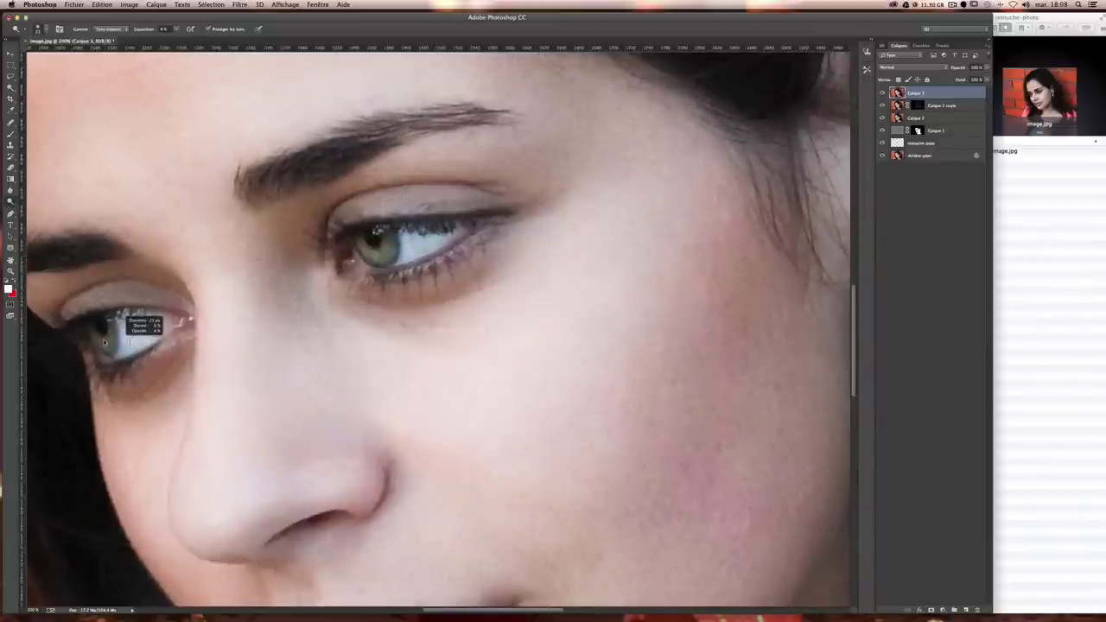
pyautogui.moveTo(105, 343); pyautogui.dragTo(98, 336)
pyautogui.moveTo(399, 232); pyautogui.dragTo(389, 245)
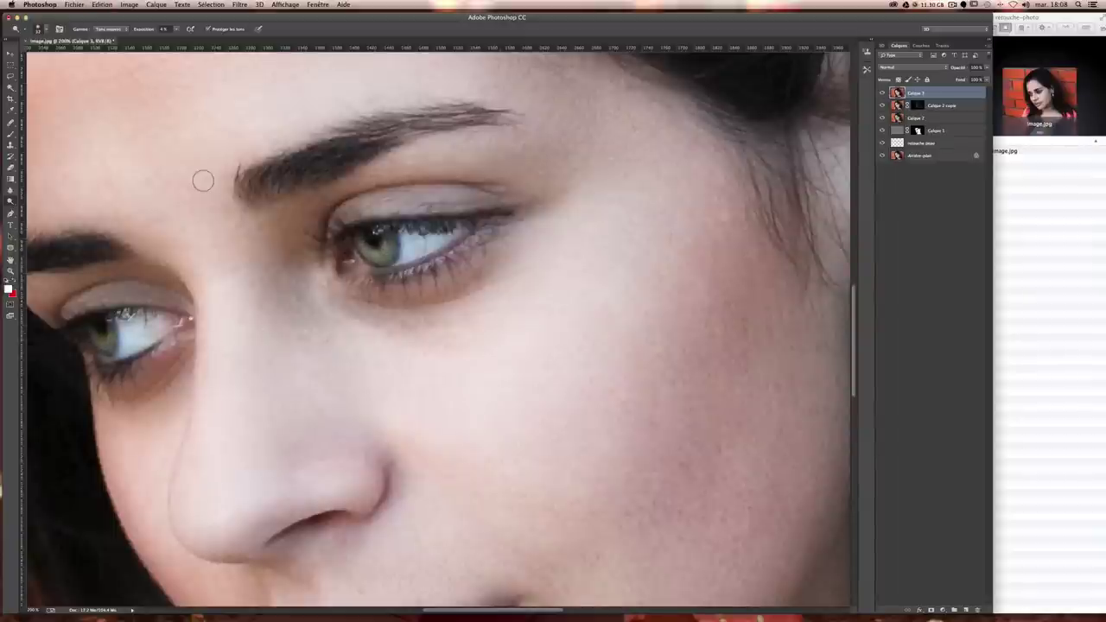
# - With the range set to Shadows (Tons foncés), darken the right eye's upper lash line
pyautogui.click(108, 29)
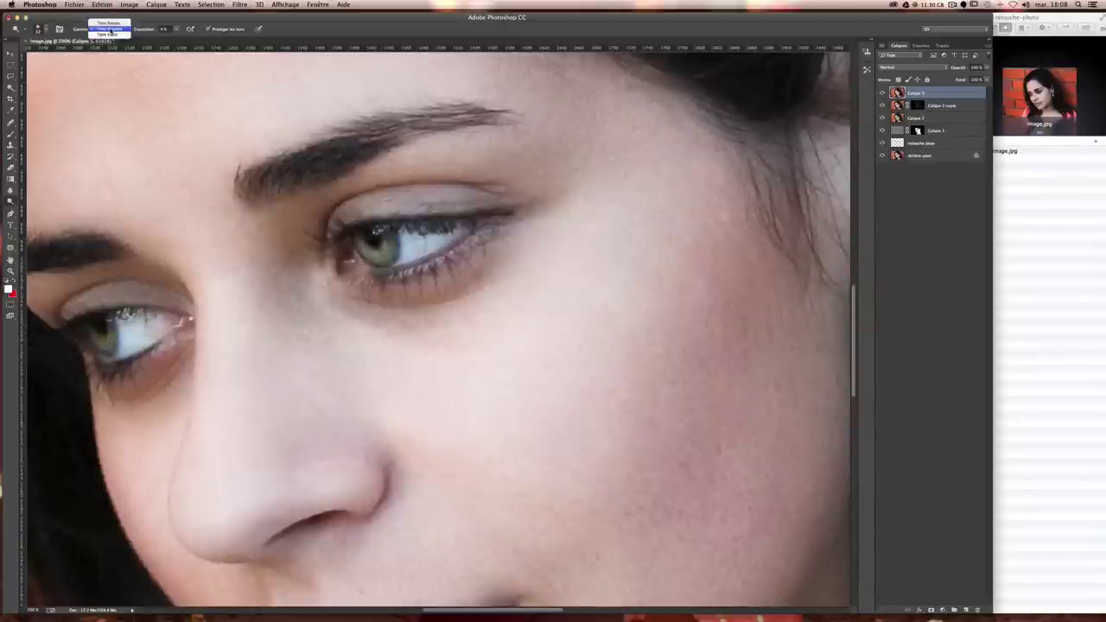
pyautogui.click(108, 21)
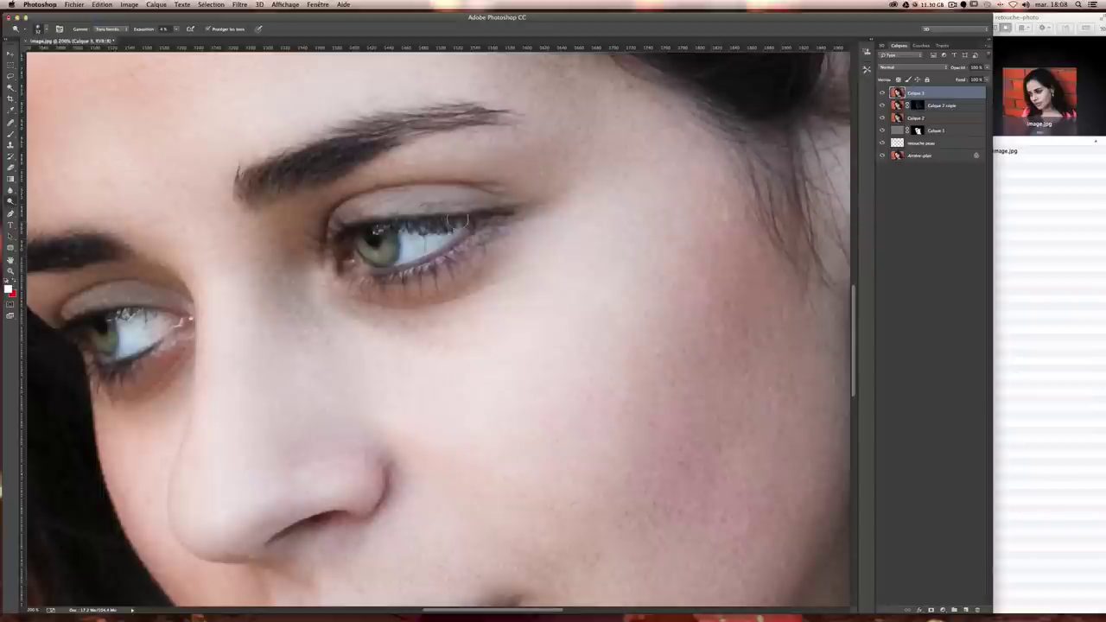
pyautogui.moveTo(376, 228); pyautogui.dragTo(464, 227)
# - Zoom out to view the whole face and try the Midtones and Highlights ranges
pyautogui.press('super+minus')
pyautogui.press('super+minus')
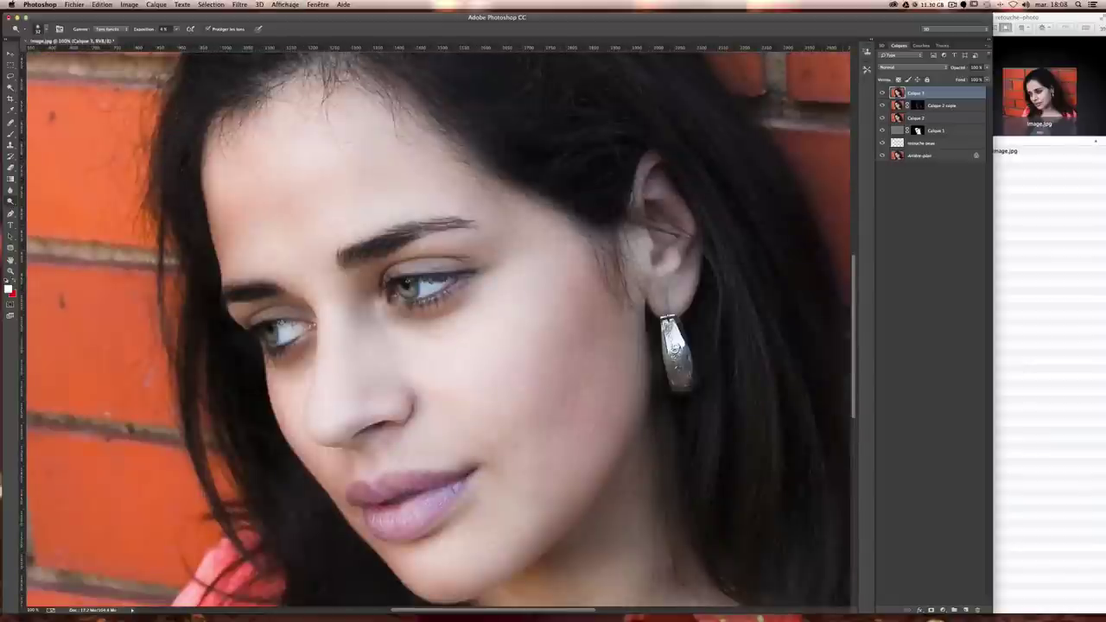
pyautogui.click(109, 28)
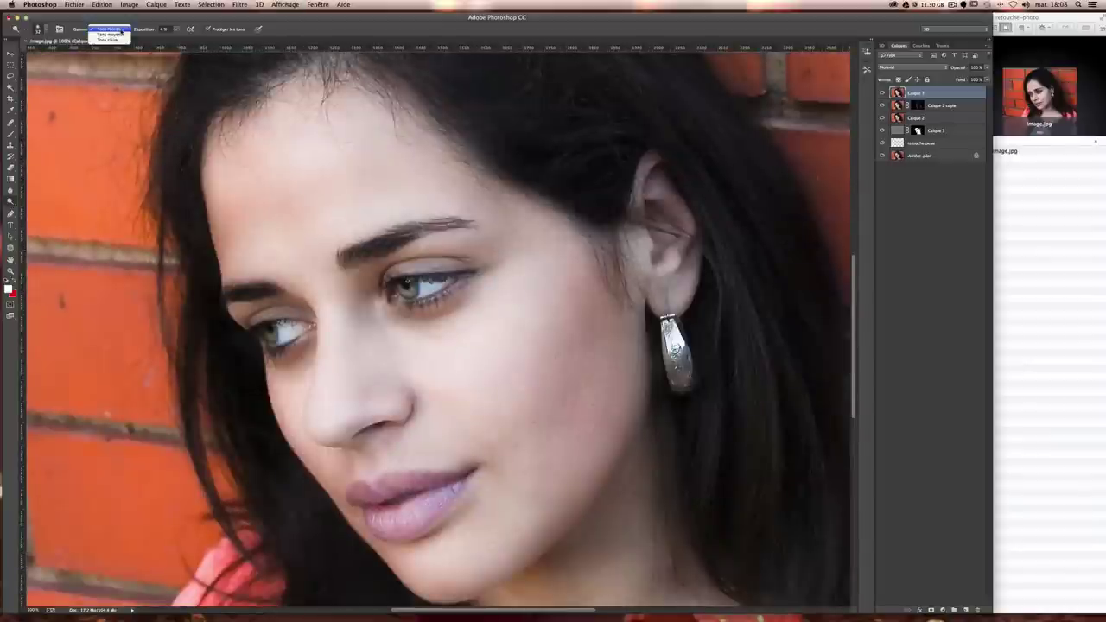
pyautogui.click(109, 38)
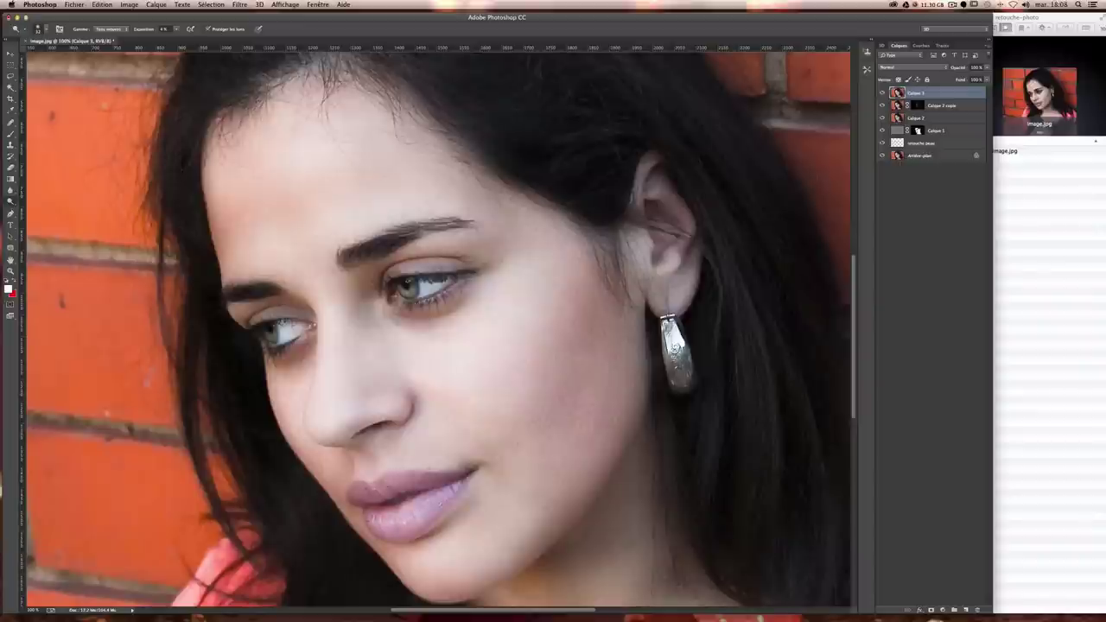
pyautogui.click(121, 29)
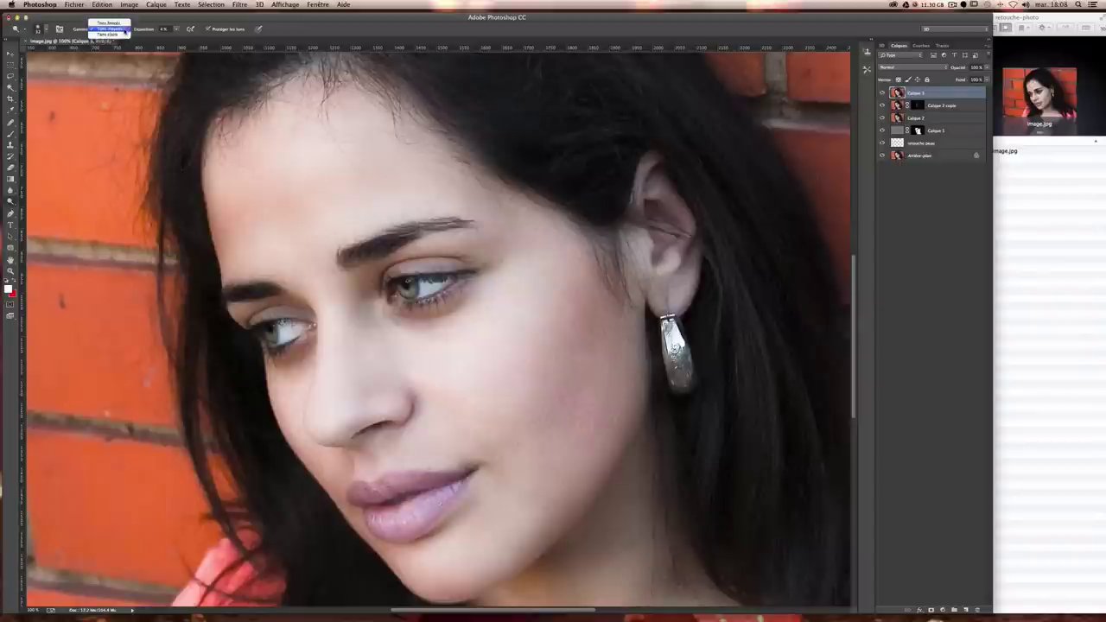
pyautogui.click(109, 38)
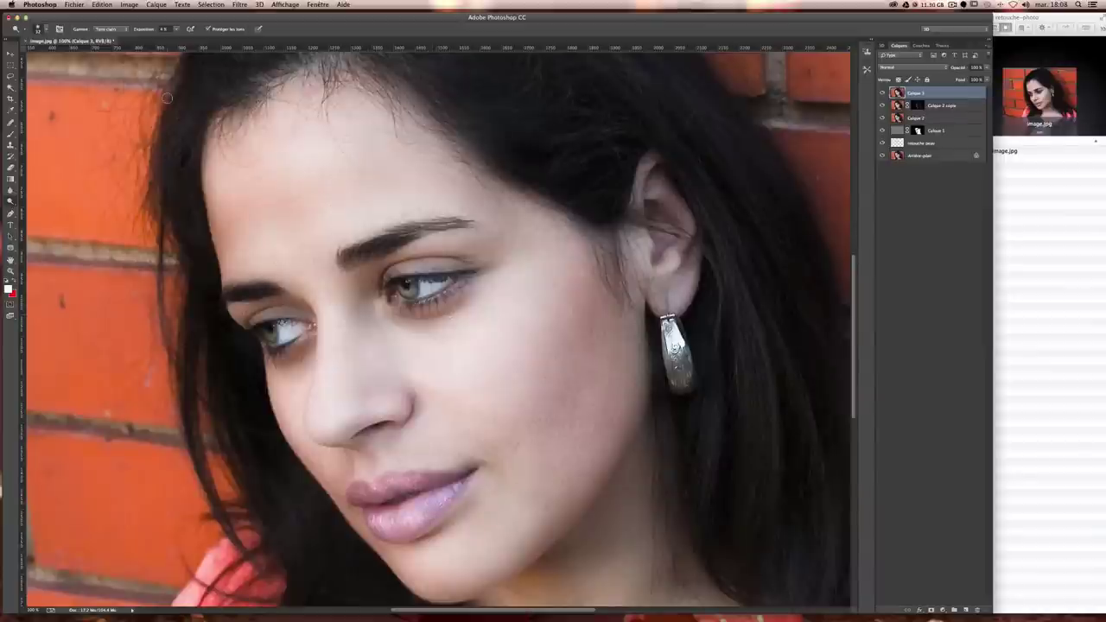
pyautogui.rightClick(15, 206)
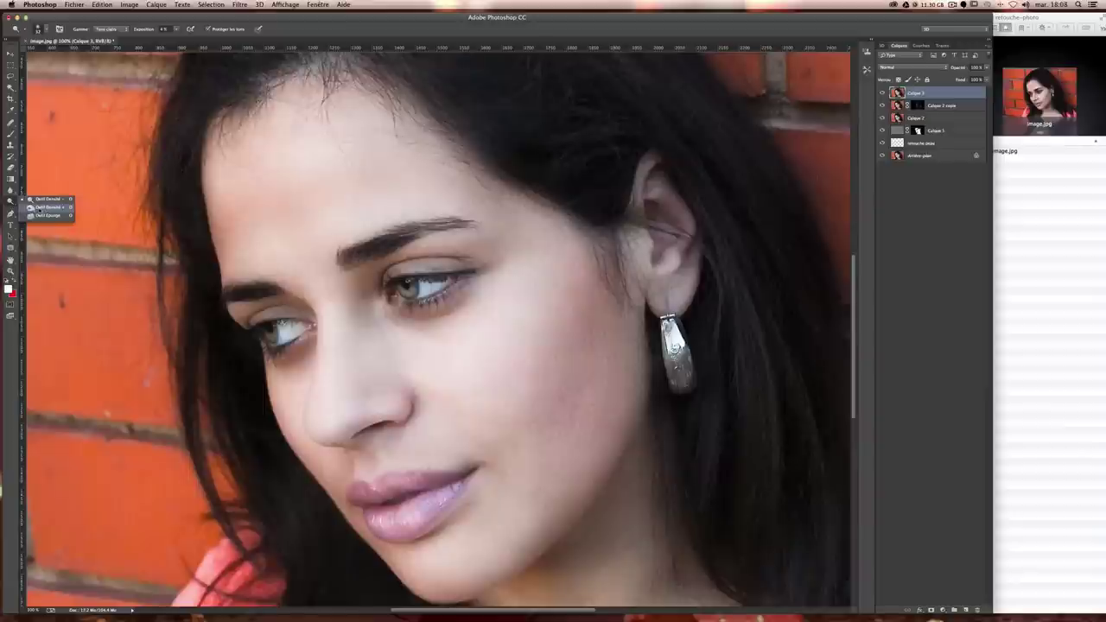
# - Burn shadows under the left eye and beside the nose, undoing the too-strong stroke
pyautogui.click(45, 207)
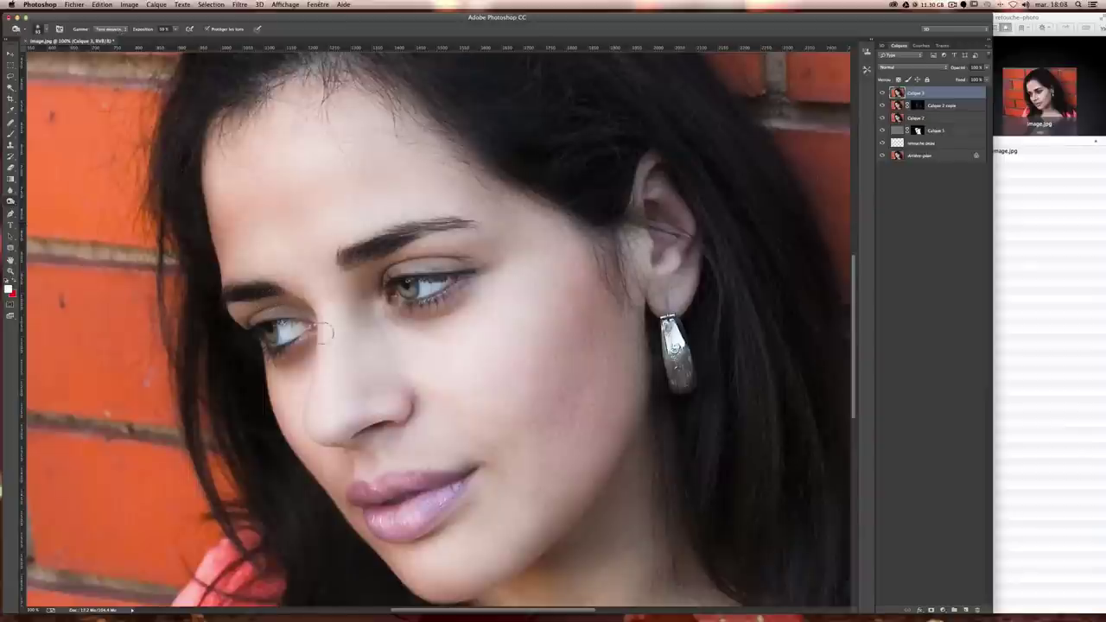
pyautogui.moveTo(318, 342); pyautogui.dragTo(265, 290)
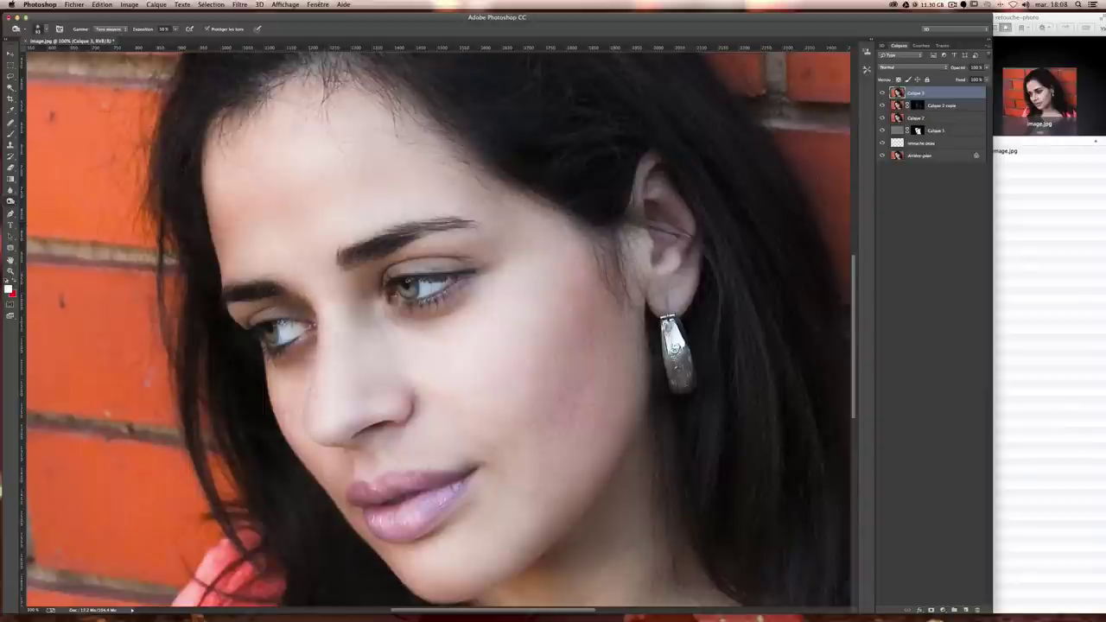
pyautogui.moveTo(303, 407); pyautogui.dragTo(242, 272)
pyautogui.moveTo(285, 380)
pyautogui.mouseDown()
pyautogui.moveTo(272, 363)
pyautogui.moveTo(280, 326)
pyautogui.moveTo(269, 378)
pyautogui.mouseUp()
pyautogui.hotkey('ctrl', 'z')
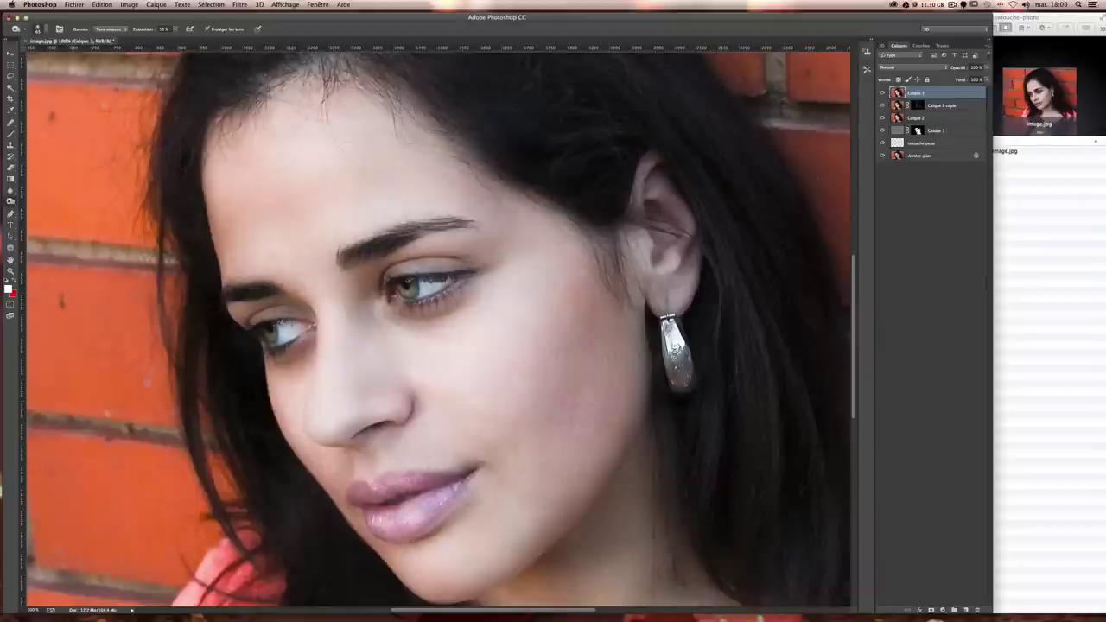
# - Lower the Burn exposure to 1 % and touch up the skin beside the nostril
pyautogui.moveTo(173, 29); pyautogui.dragTo(160, 40)
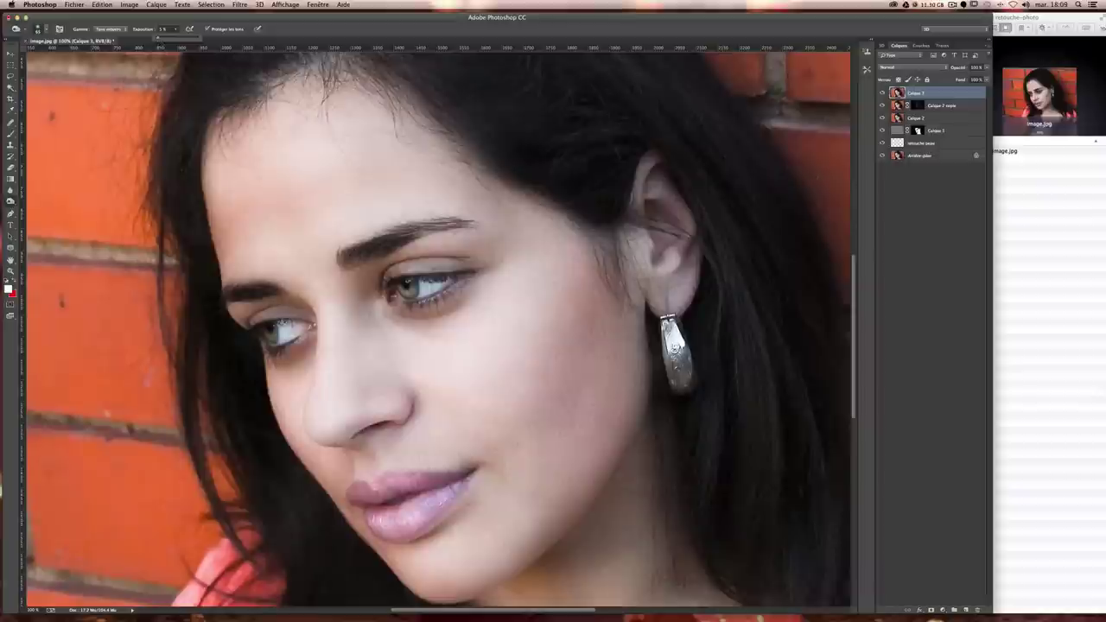
pyautogui.moveTo(158, 40); pyautogui.dragTo(154, 39)
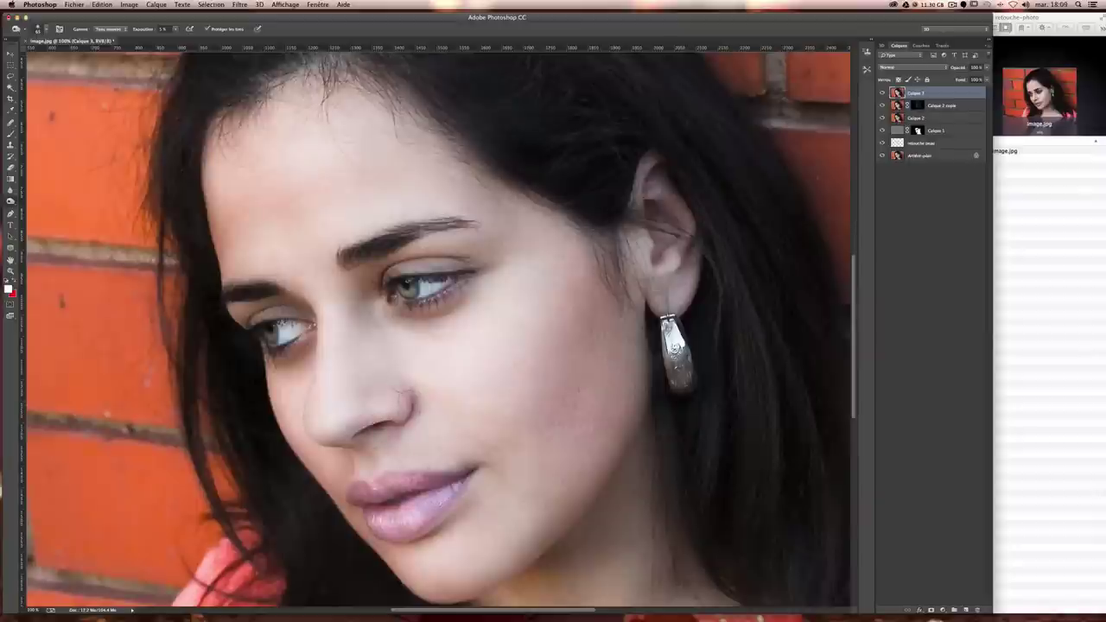
pyautogui.click(406, 385)
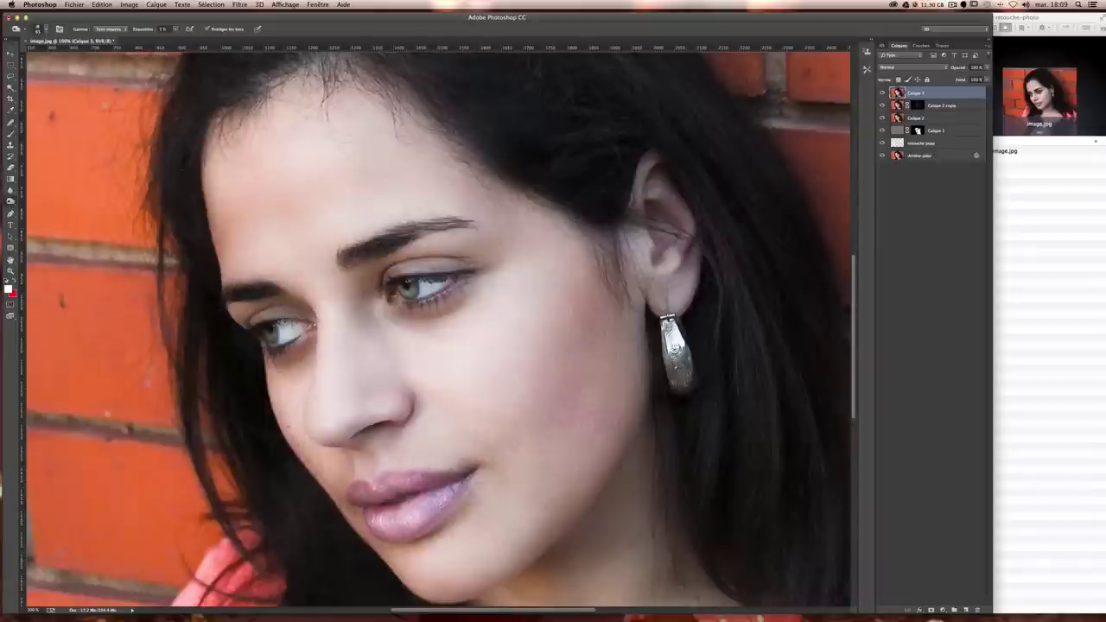
# - Enlarge the brush to 125 px and paint faint shading near the eye and eyebrow
pyautogui.hscroll(3, 423, 604)
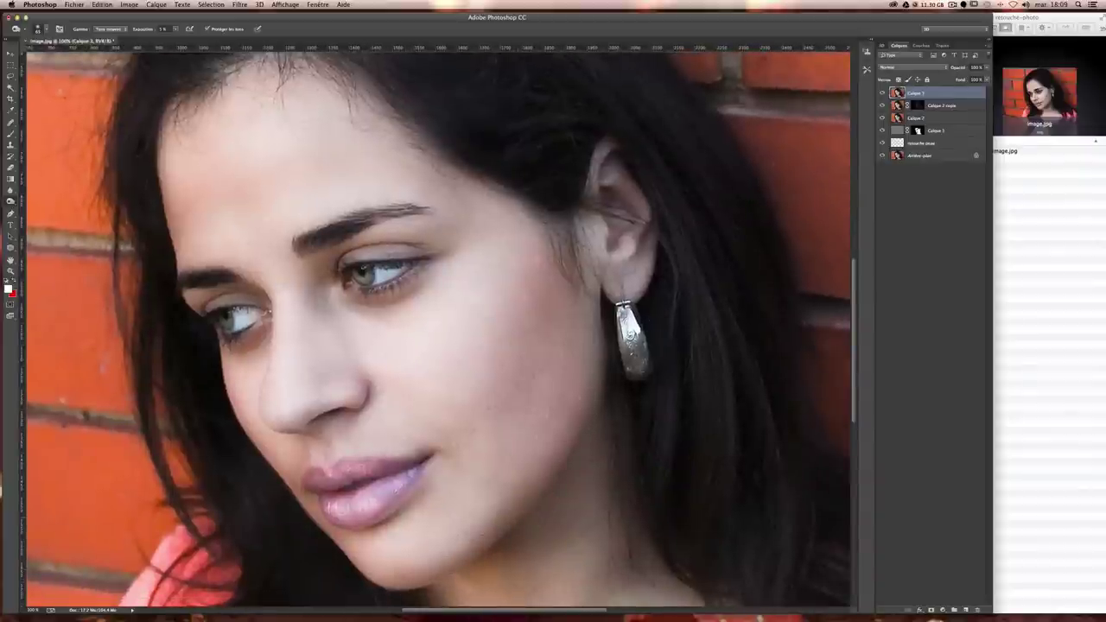
pyautogui.scroll(3, 536, 432)
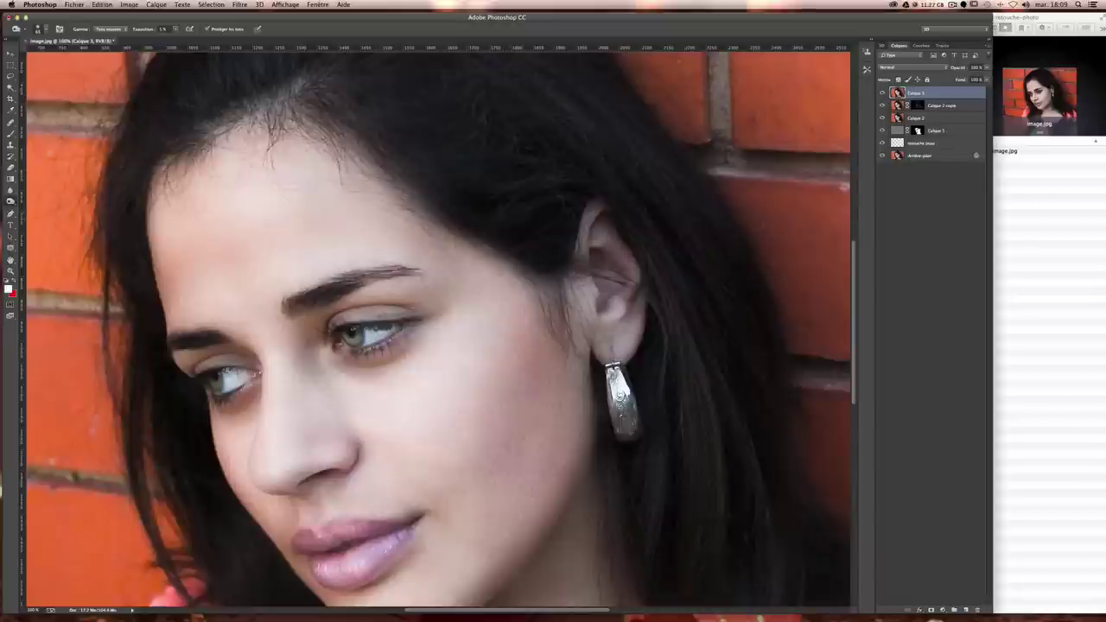
pyautogui.moveTo(396, 222); pyautogui.dragTo(387, 224)
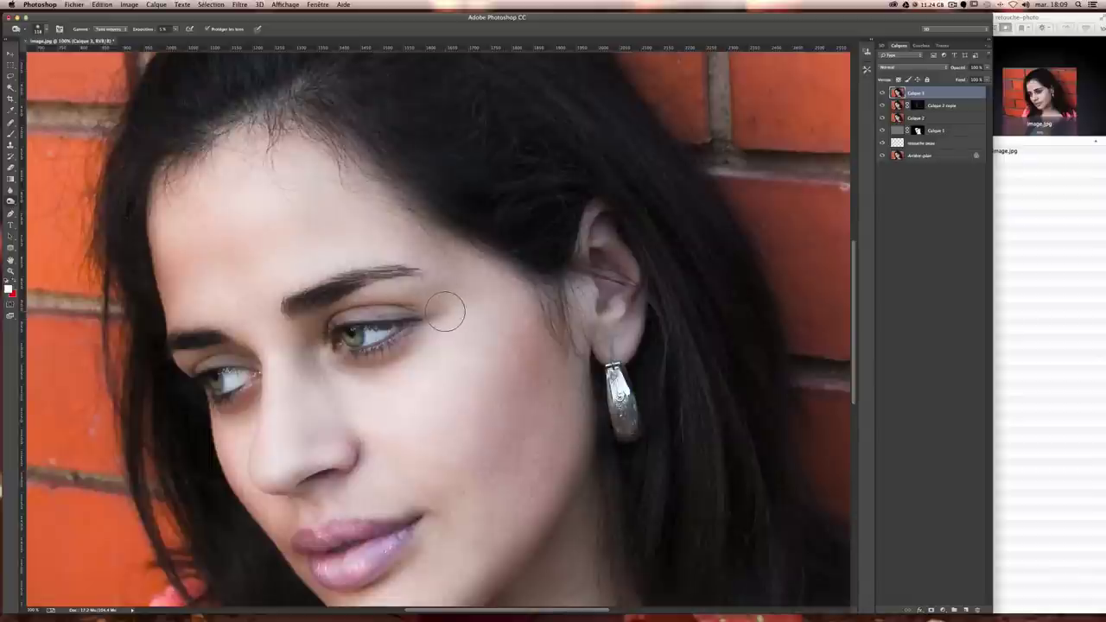
pyautogui.moveTo(444, 308); pyautogui.dragTo(426, 315)
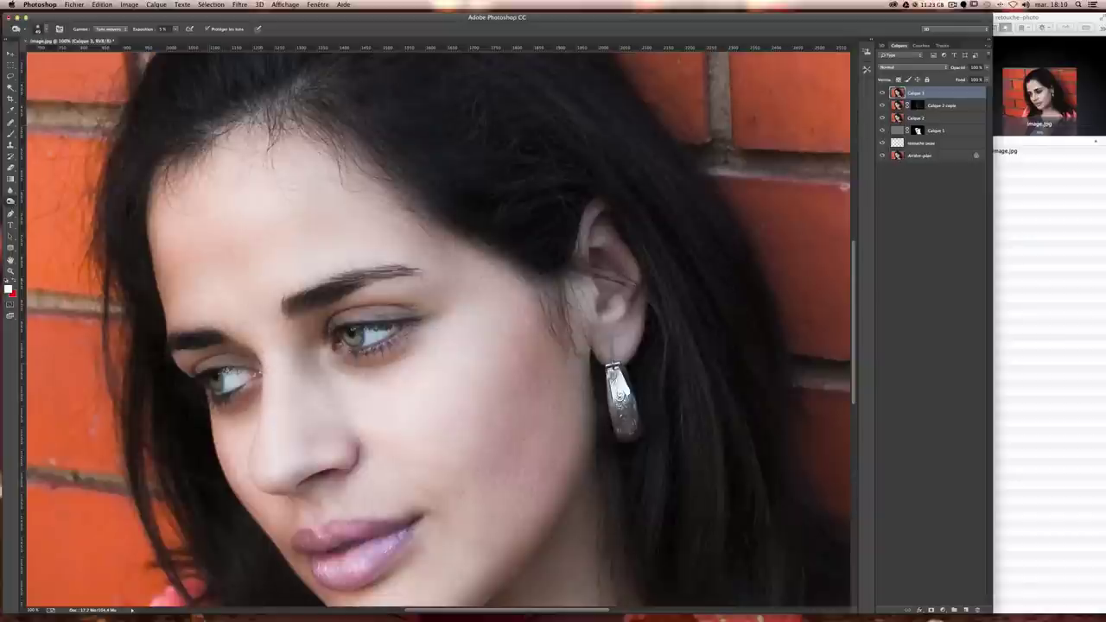
pyautogui.scroll(-3, 499, 342)
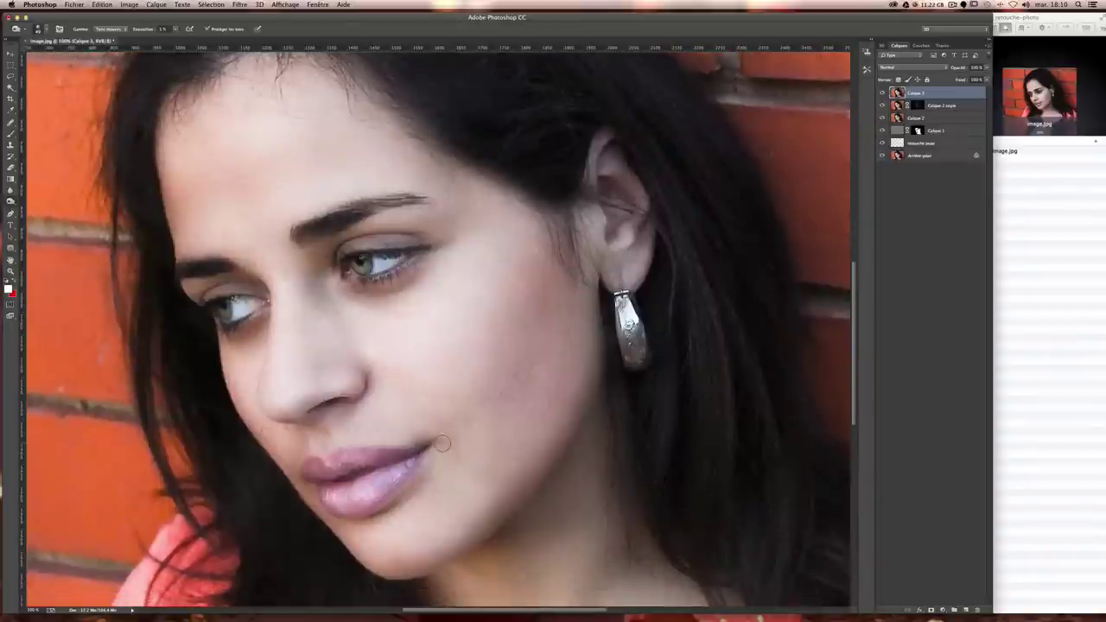
# - Zoom out and toggle Calque 3's visibility repeatedly to compare before and after the retouch
pyautogui.press('super+minus')
pyautogui.press('super+minus')
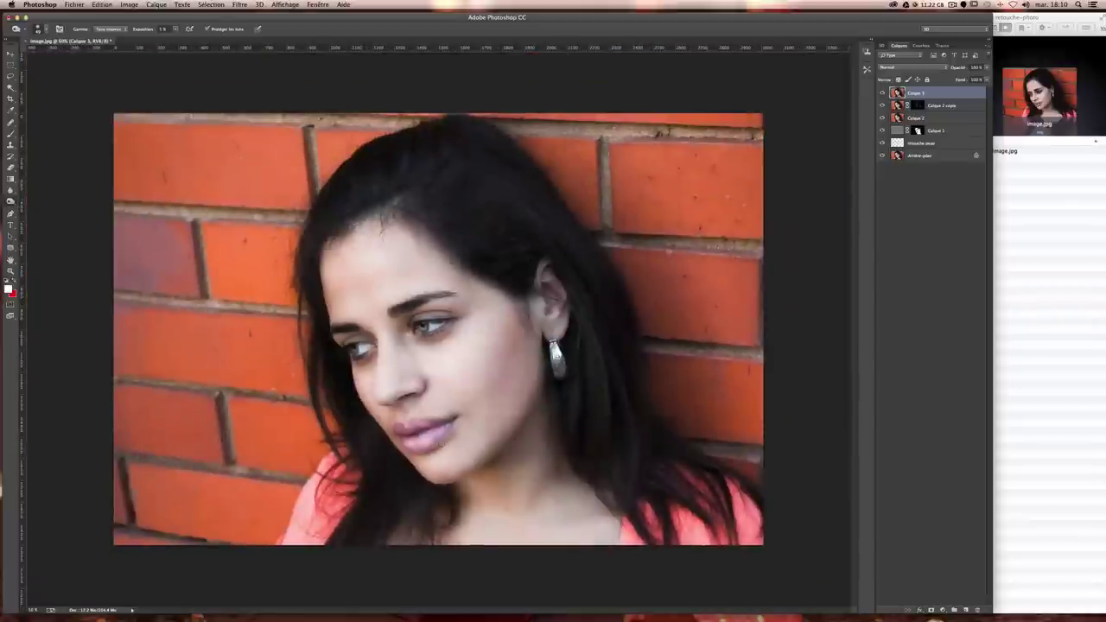
pyautogui.click(882, 93)
pyautogui.click(882, 92)
pyautogui.click(882, 92)
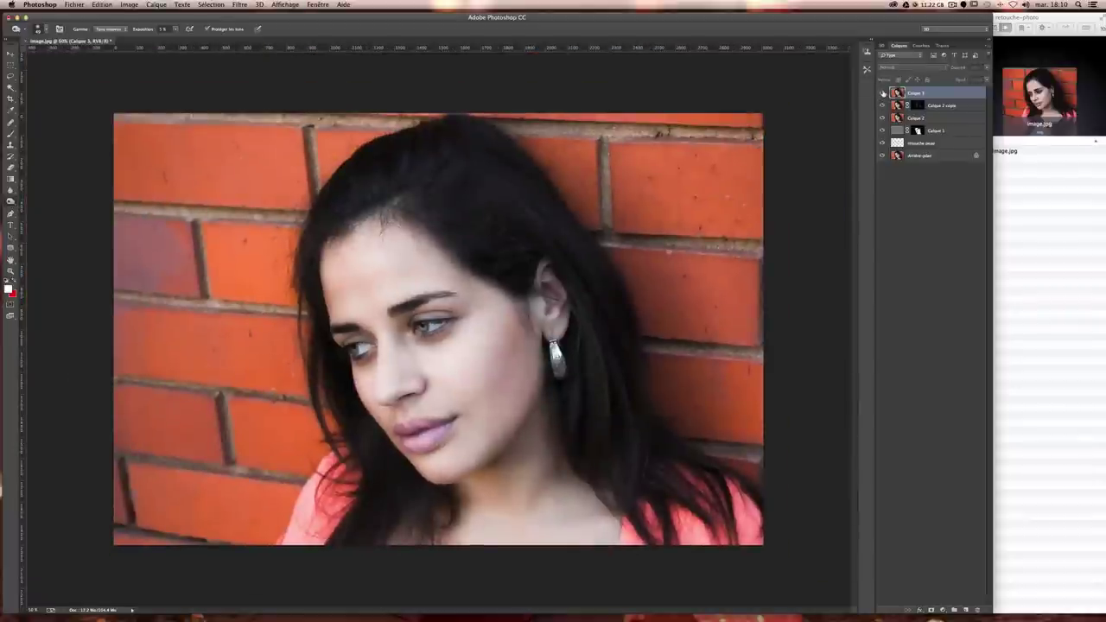
pyautogui.click(882, 93)
pyautogui.click(882, 93)
pyautogui.click(882, 92)
pyautogui.click(883, 92)
pyautogui.click(883, 92)
pyautogui.click(882, 92)
pyautogui.click(882, 92)
pyautogui.click(882, 92)
pyautogui.click(882, 93)
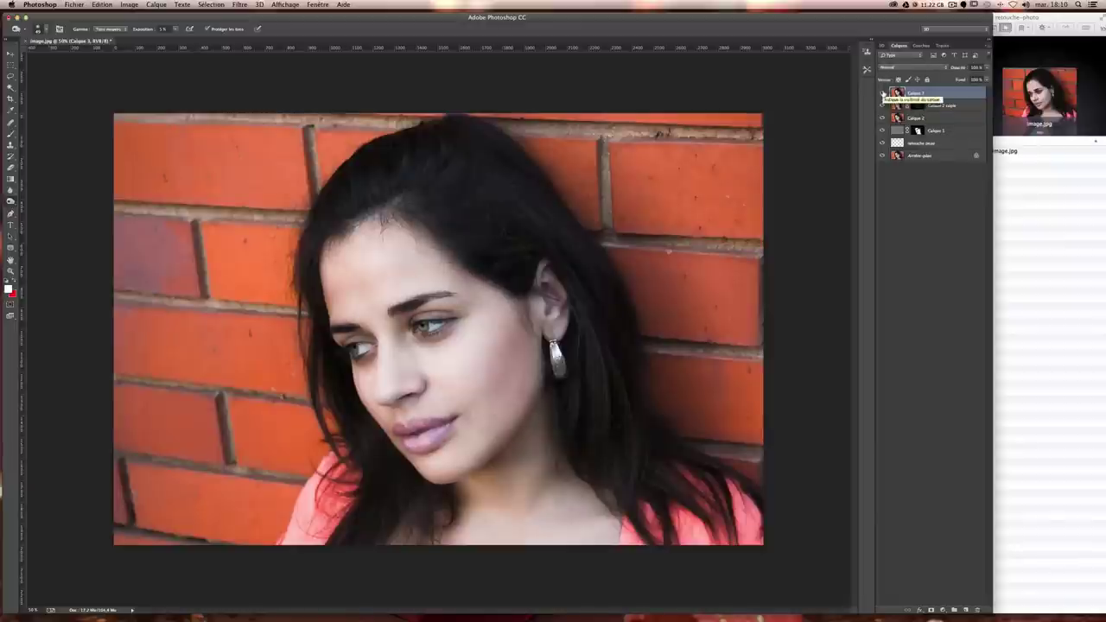
pyautogui.click(882, 92)
pyautogui.click(882, 92)
pyautogui.click(882, 92)
pyautogui.click(882, 92)
pyautogui.click(882, 93)
pyautogui.click(882, 93)
pyautogui.click(882, 93)
pyautogui.click(882, 93)
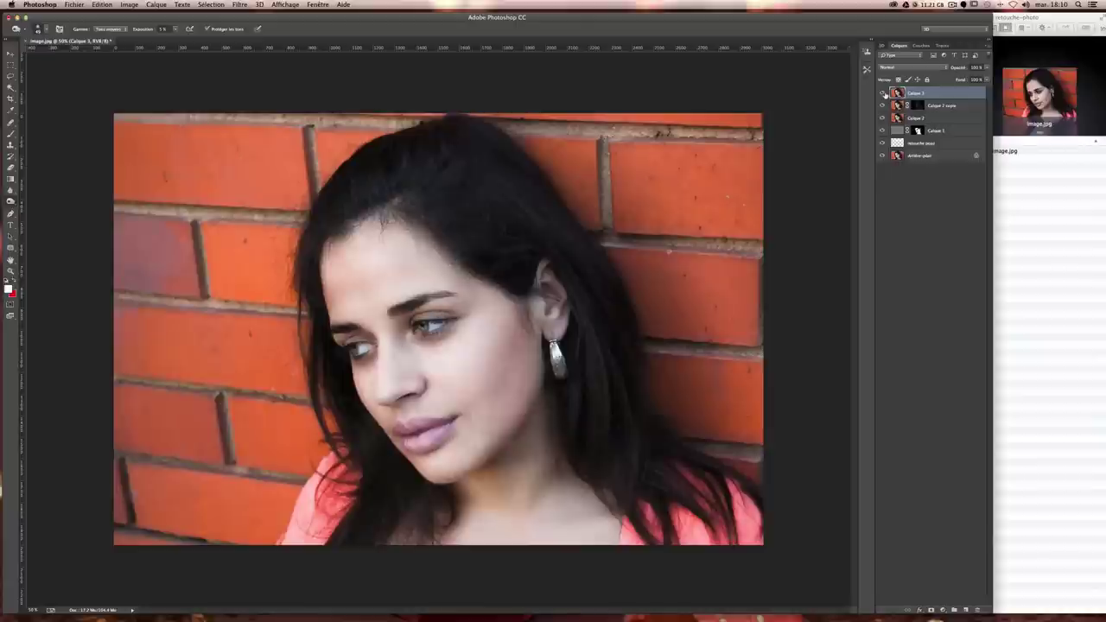
pyautogui.click(883, 92)
pyautogui.click(882, 92)
pyautogui.click(883, 92)
pyautogui.click(882, 92)
# - Set Calque 3's opacity to 75 %
pyautogui.click(986, 67)
pyautogui.click(981, 78)
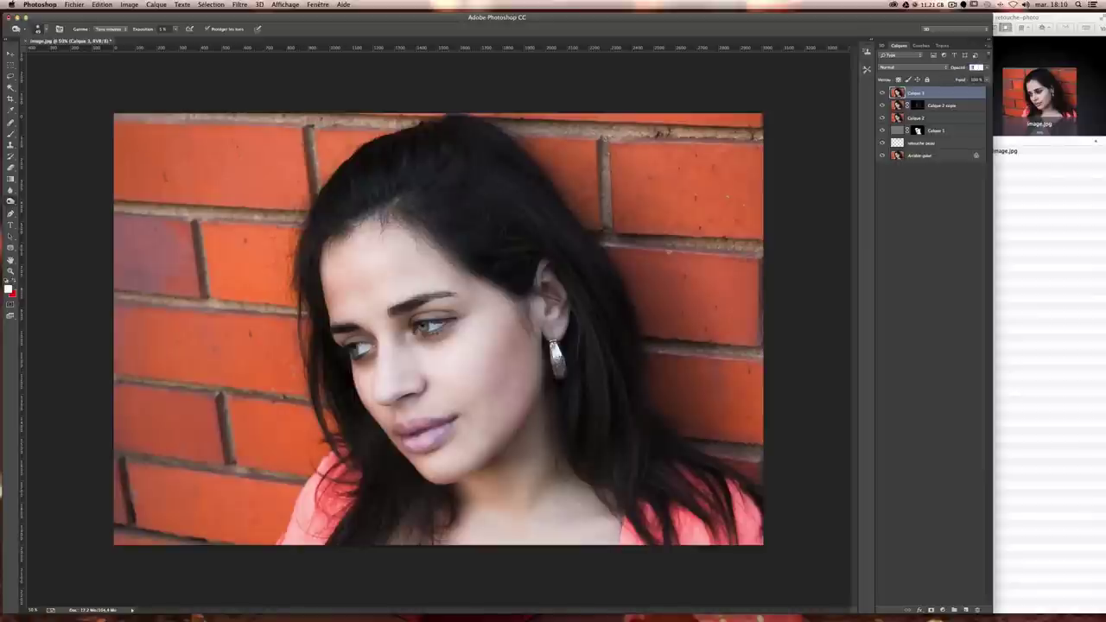
pyautogui.write('75')
pyautogui.press('Return')
# - Toggle Calque 3's visibility again to compare the softened result with the original
pyautogui.click(882, 94)
pyautogui.click(883, 94)
pyautogui.click(882, 93)
pyautogui.click(882, 94)
pyautogui.click(882, 93)
pyautogui.click(882, 94)
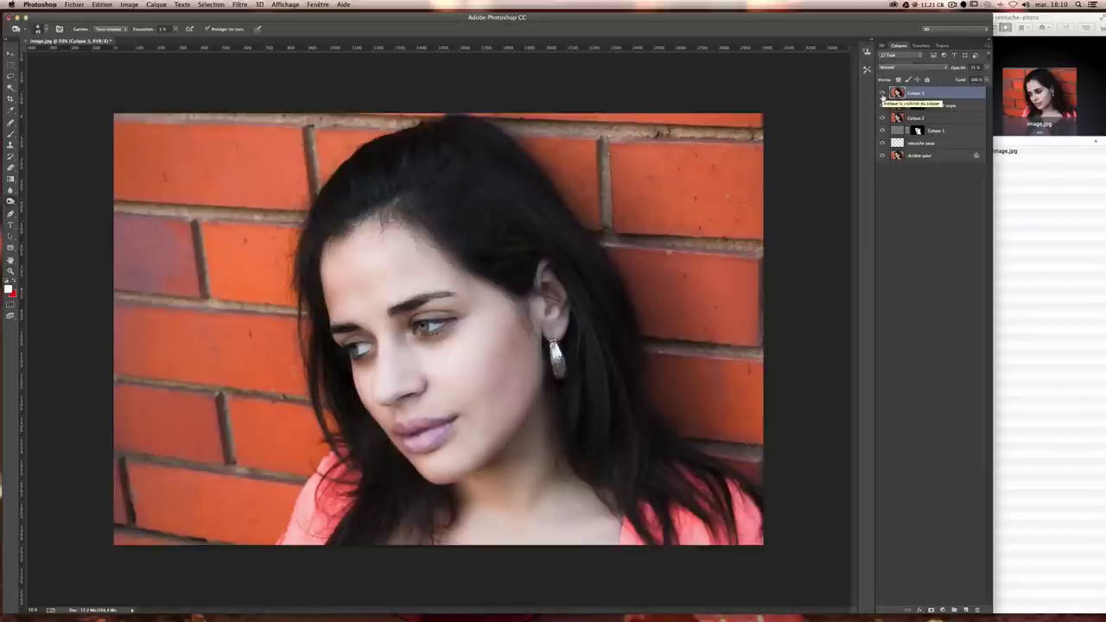
pyautogui.click(882, 93)
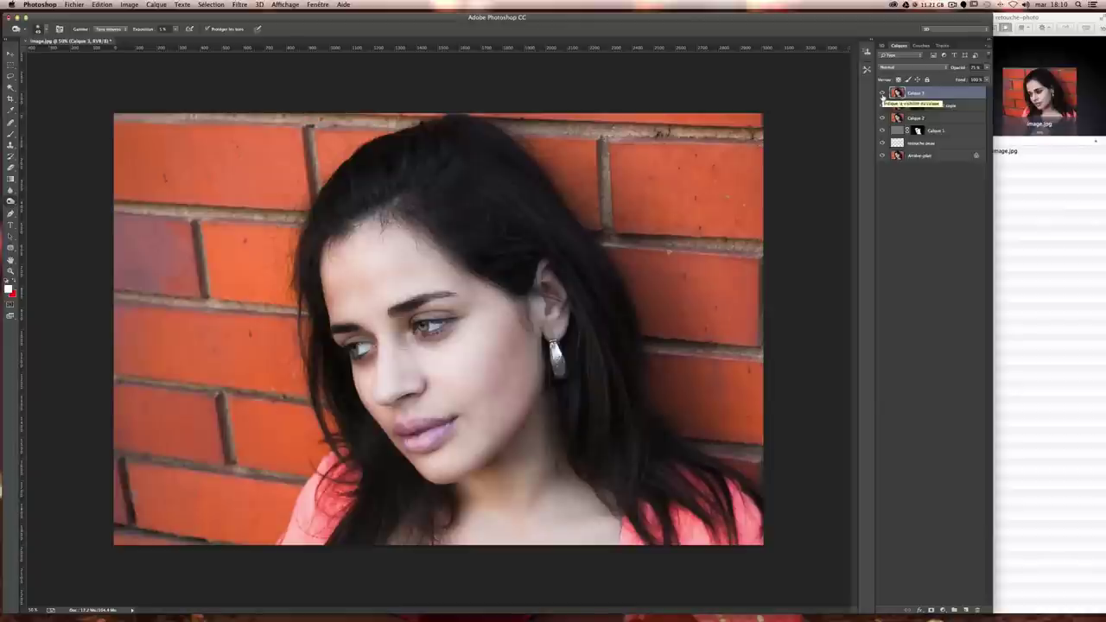
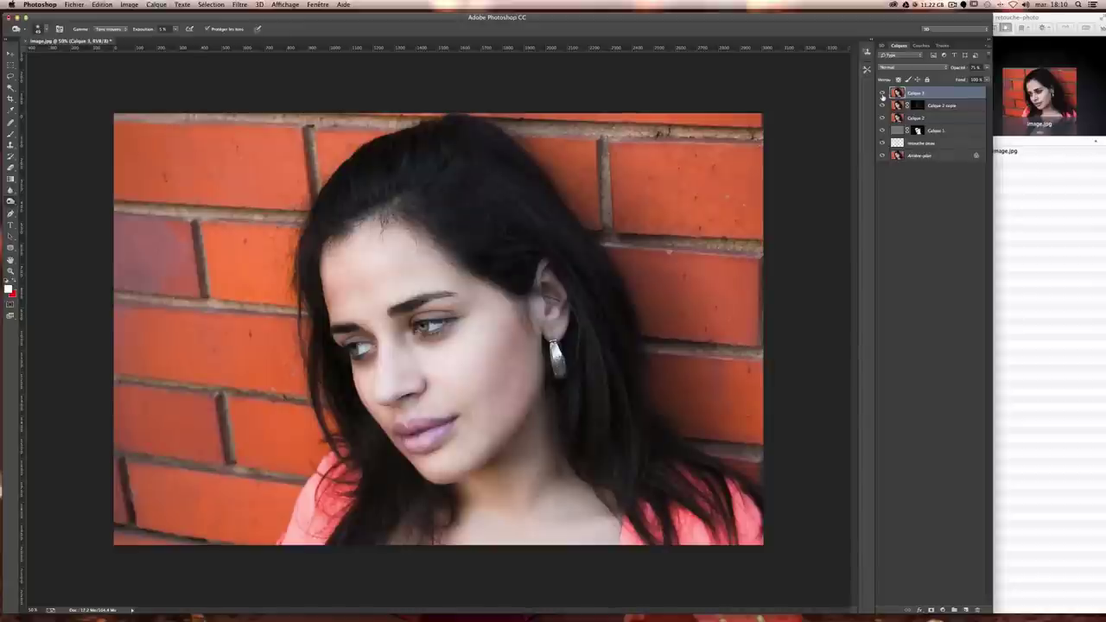
# - Stamp all visible layers into a new top layer, Calque 4, with Cmd+Option+Shift+E
pyautogui.hotkey('ctrl', 'shift', 'alt', 'e')
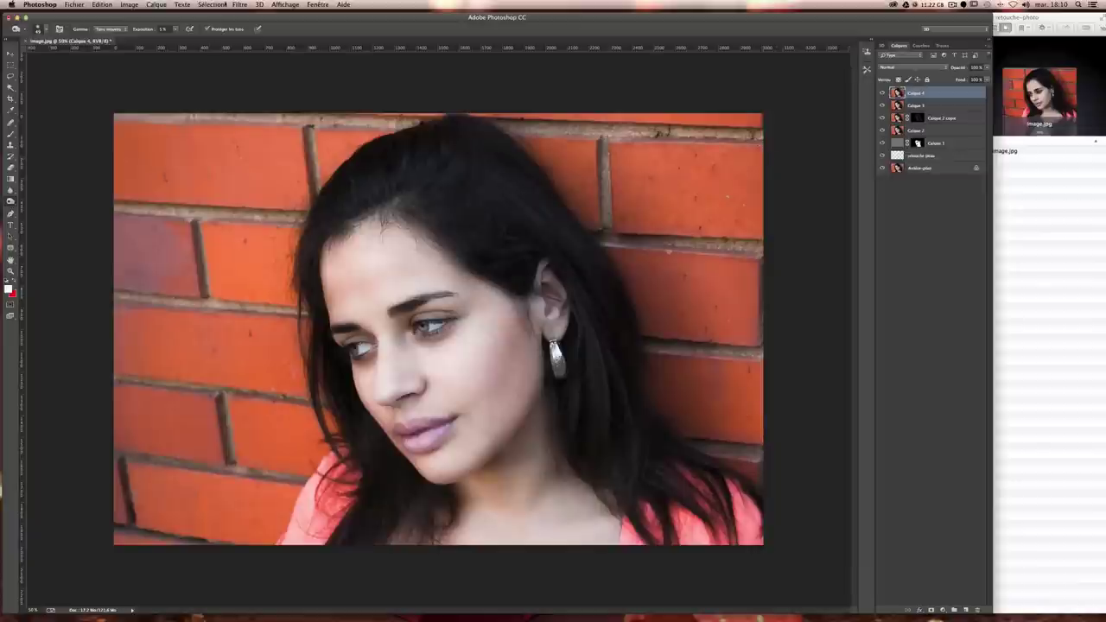
pyautogui.click(241, 4)
# - Open Calque 4 in Filtre Camera Raw and set Exposition to +0,10 and Contraste to +20
pyautogui.moveTo(260, 4)
pyautogui.click(270, 58)
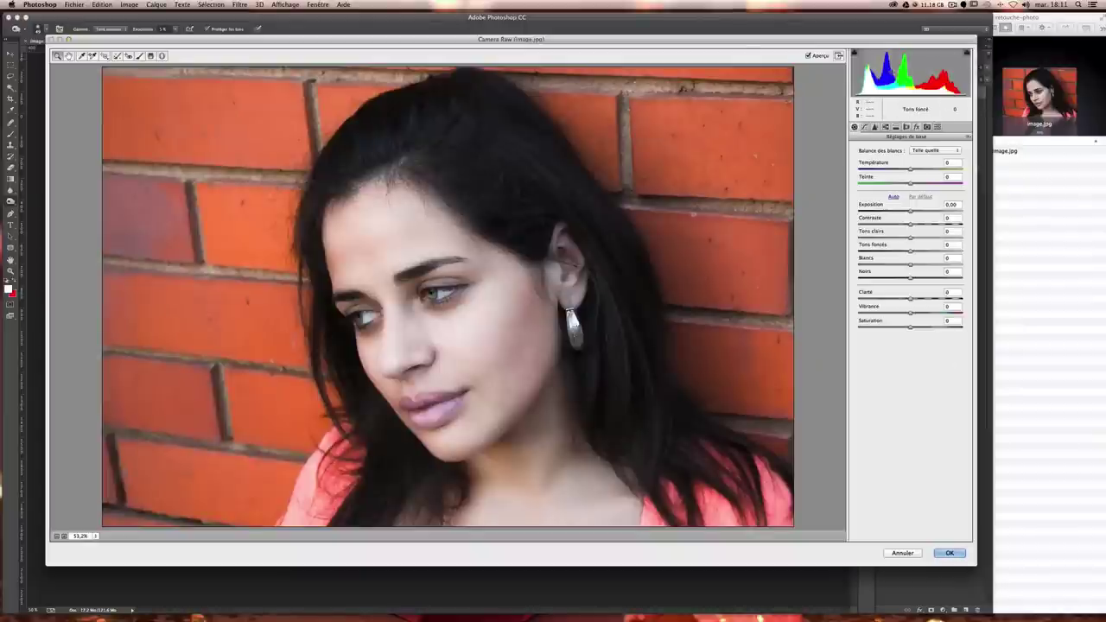
pyautogui.click(910, 213)
pyautogui.moveTo(910, 212); pyautogui.dragTo(891, 215)
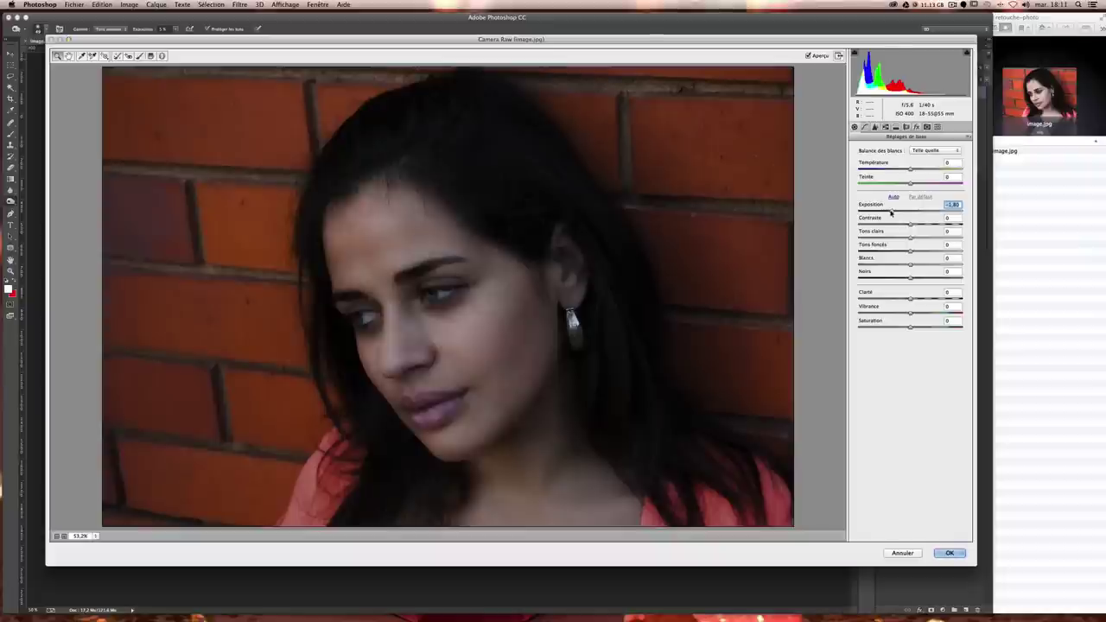
pyautogui.moveTo(891, 215)
pyautogui.mouseDown()
pyautogui.moveTo(943, 213)
pyautogui.moveTo(908, 211)
pyautogui.mouseUp()
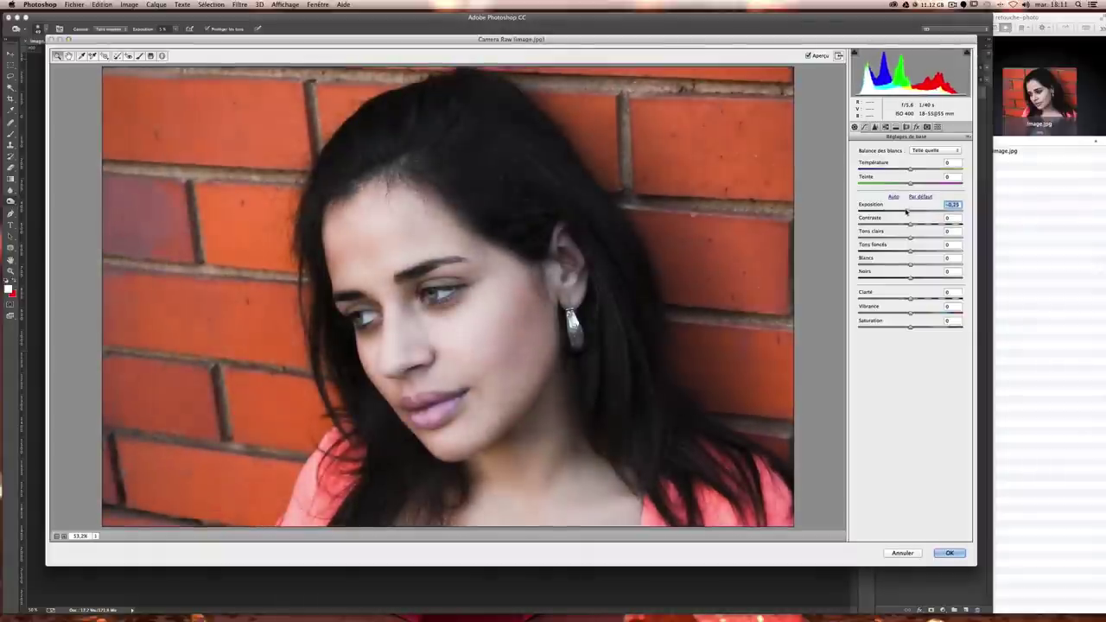
pyautogui.moveTo(908, 211); pyautogui.dragTo(905, 212)
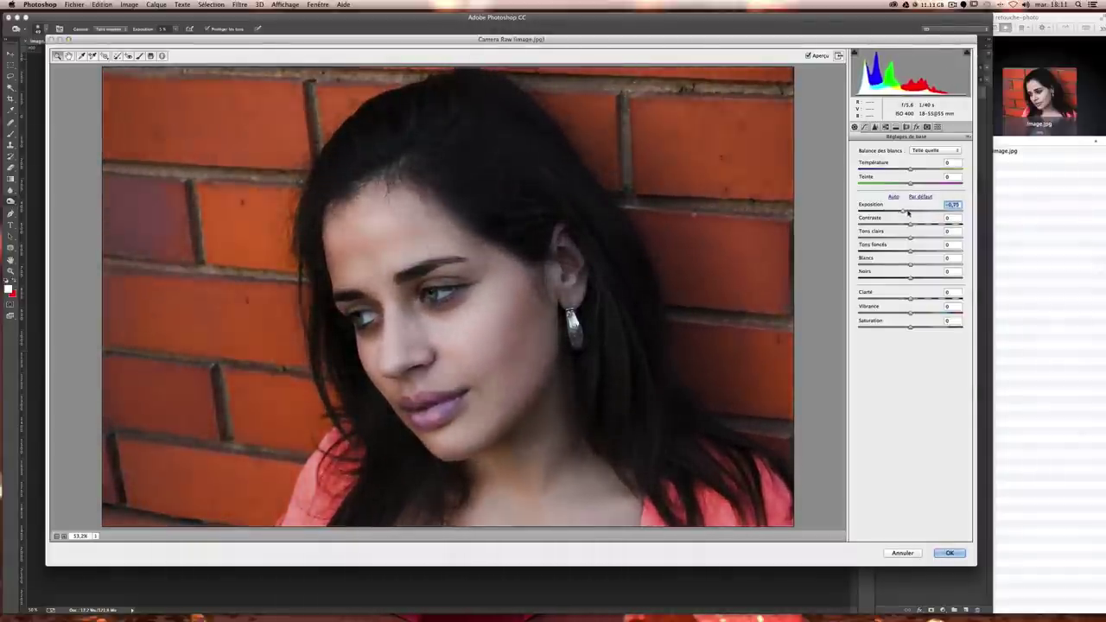
pyautogui.moveTo(904, 211); pyautogui.dragTo(923, 226)
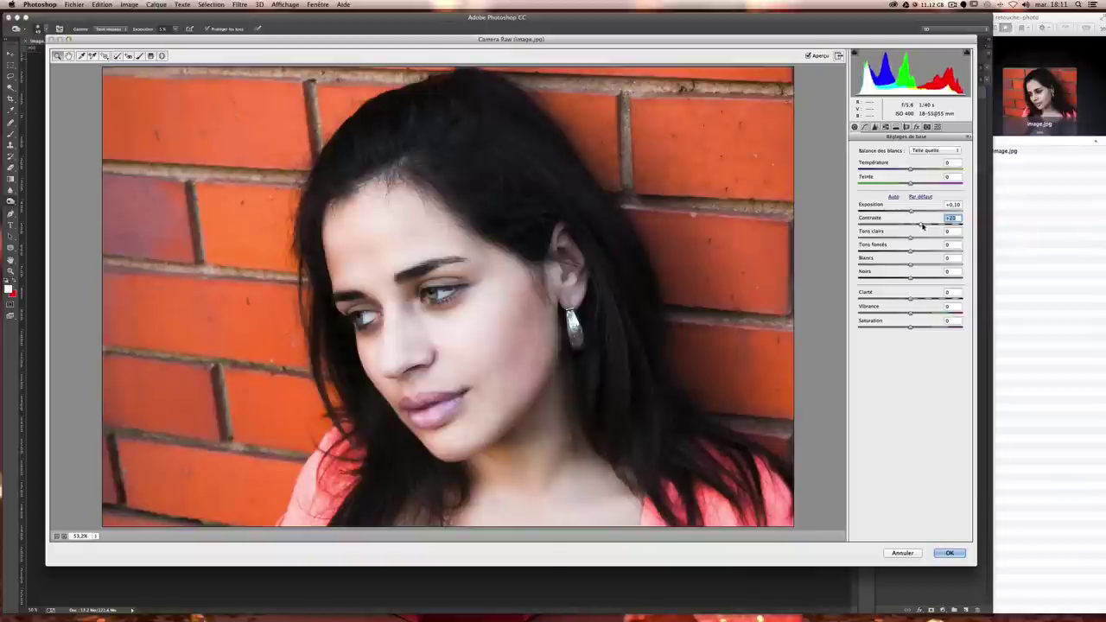
# - Set Tons clairs to +20, comparing against the original with the P preview toggle
pyautogui.moveTo(910, 236)
pyautogui.mouseDown()
pyautogui.moveTo(877, 243)
pyautogui.moveTo(915, 238)
pyautogui.mouseUp()
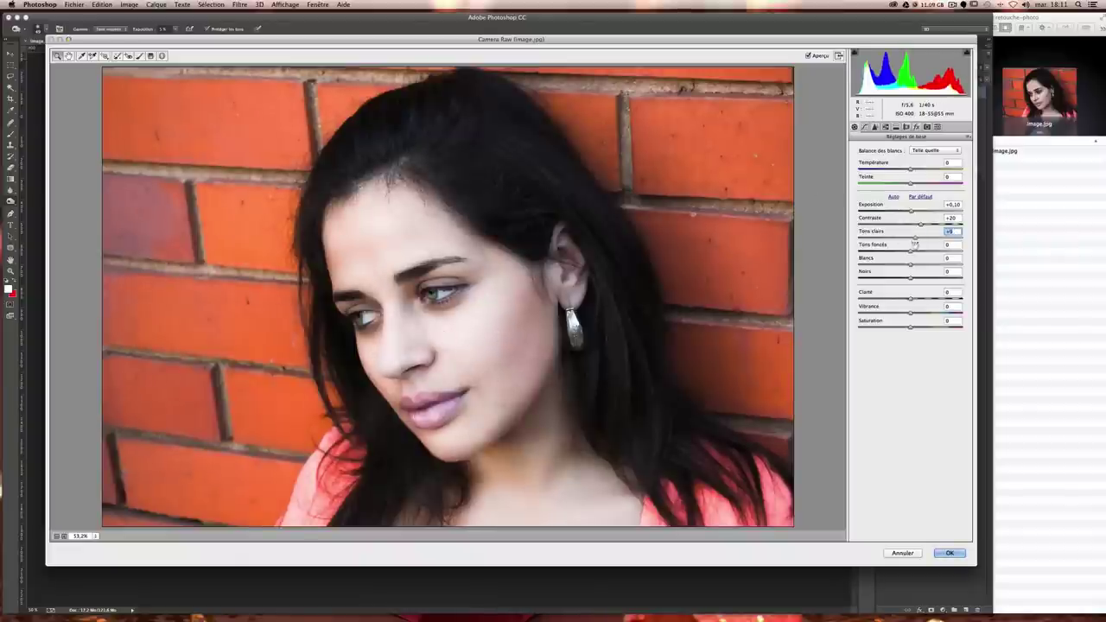
pyautogui.moveTo(916, 240); pyautogui.dragTo(823, 241)
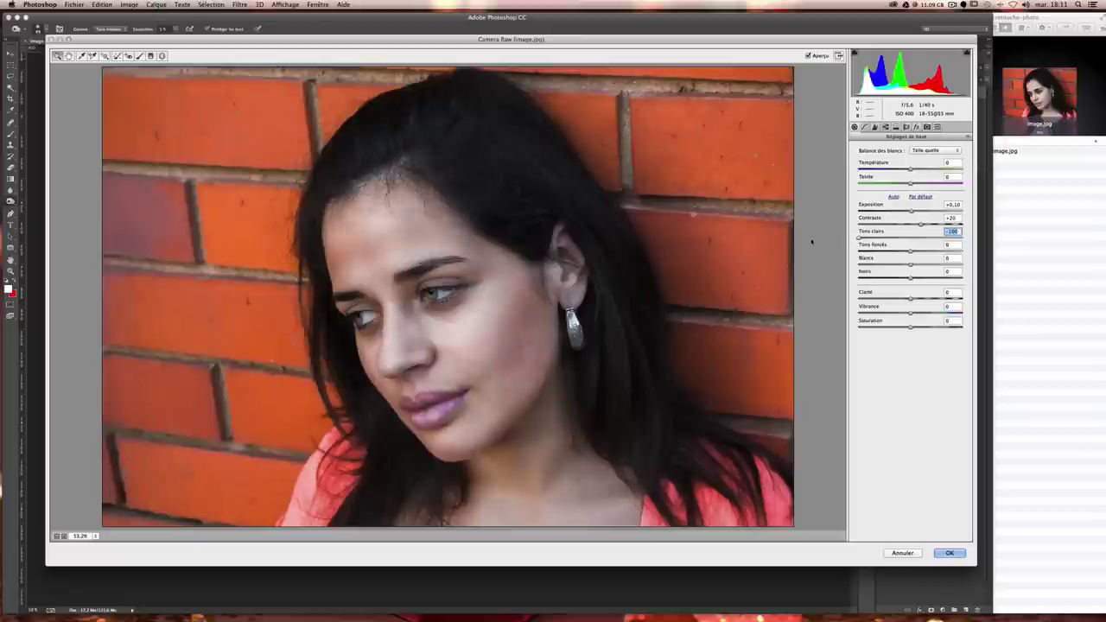
pyautogui.press('p')
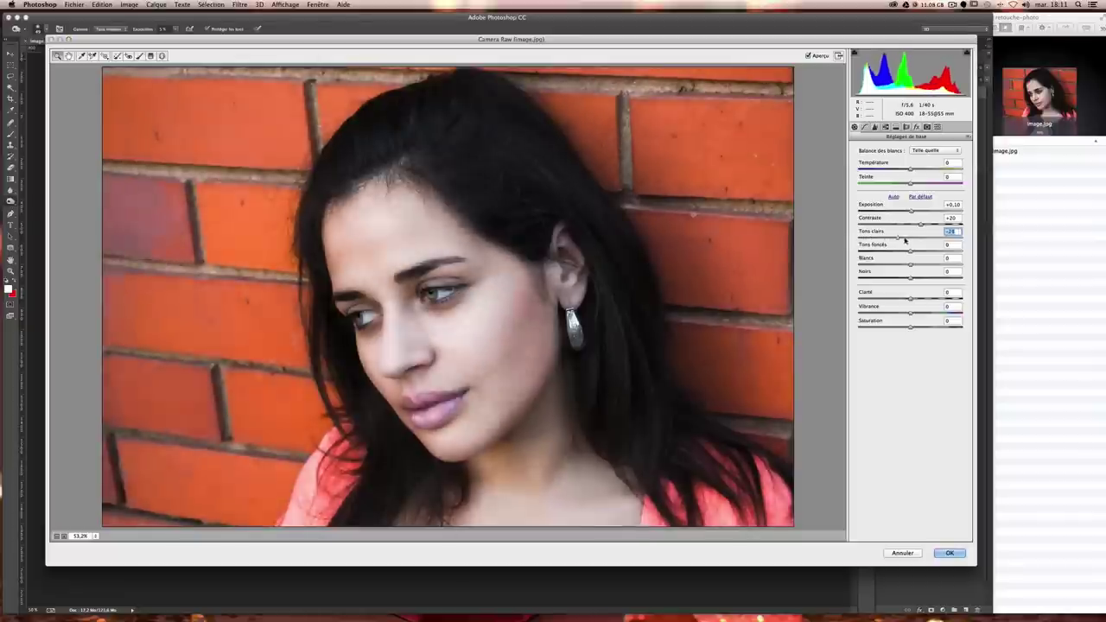
pyautogui.press('p')
pyautogui.moveTo(859, 238); pyautogui.dragTo(936, 240)
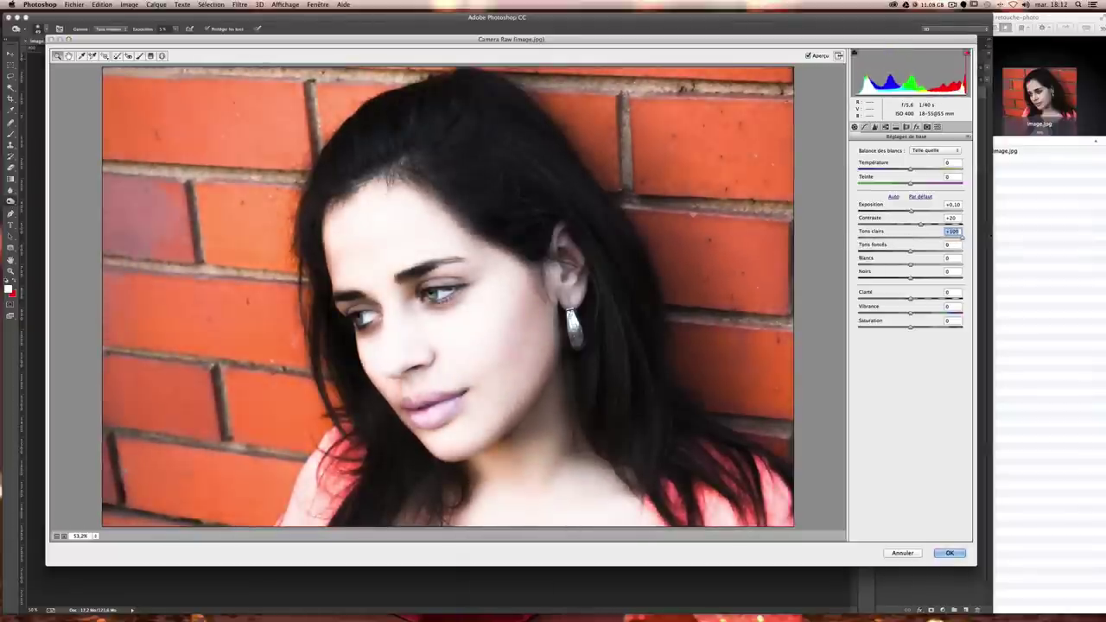
pyautogui.moveTo(936, 240)
pyautogui.mouseDown()
pyautogui.moveTo(917, 235)
pyautogui.moveTo(953, 235)
pyautogui.mouseUp()
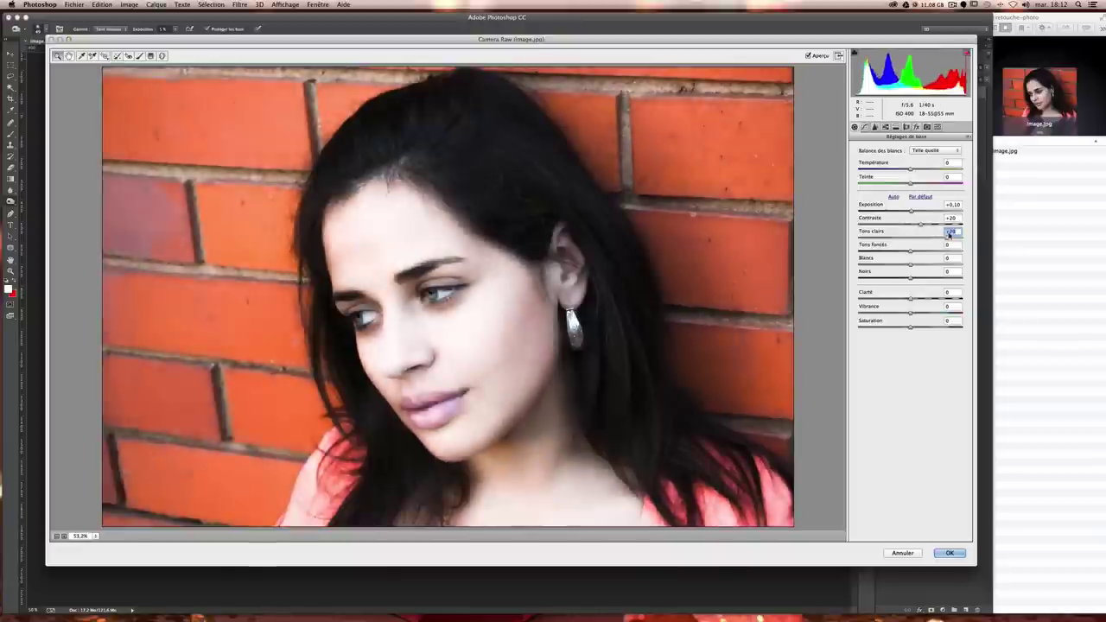
pyautogui.moveTo(929, 235); pyautogui.dragTo(908, 239)
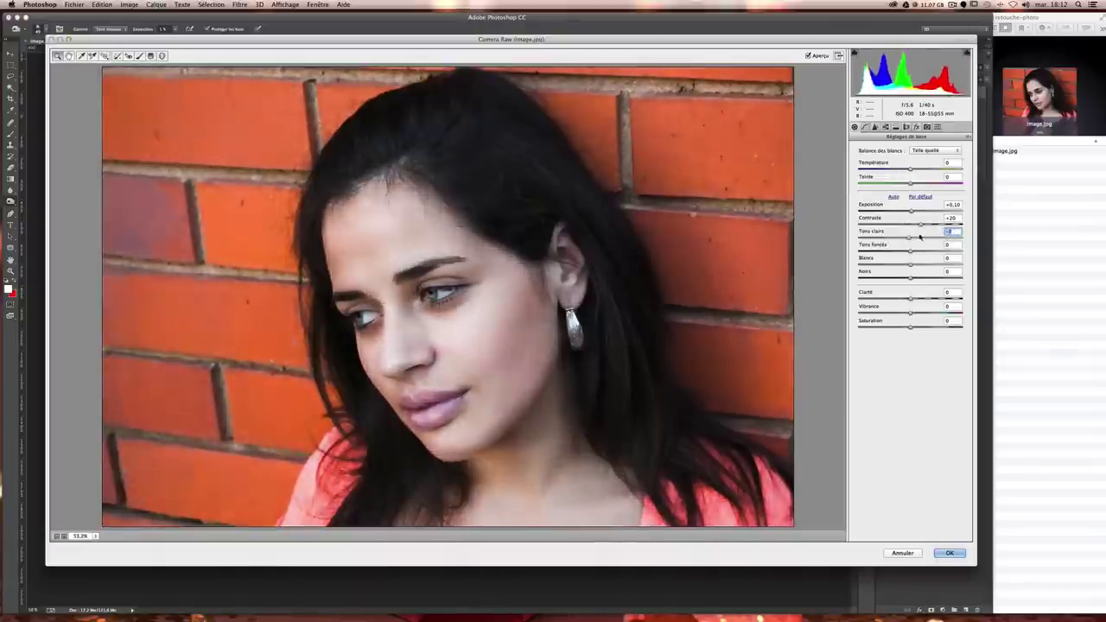
pyautogui.moveTo(906, 238); pyautogui.dragTo(926, 240)
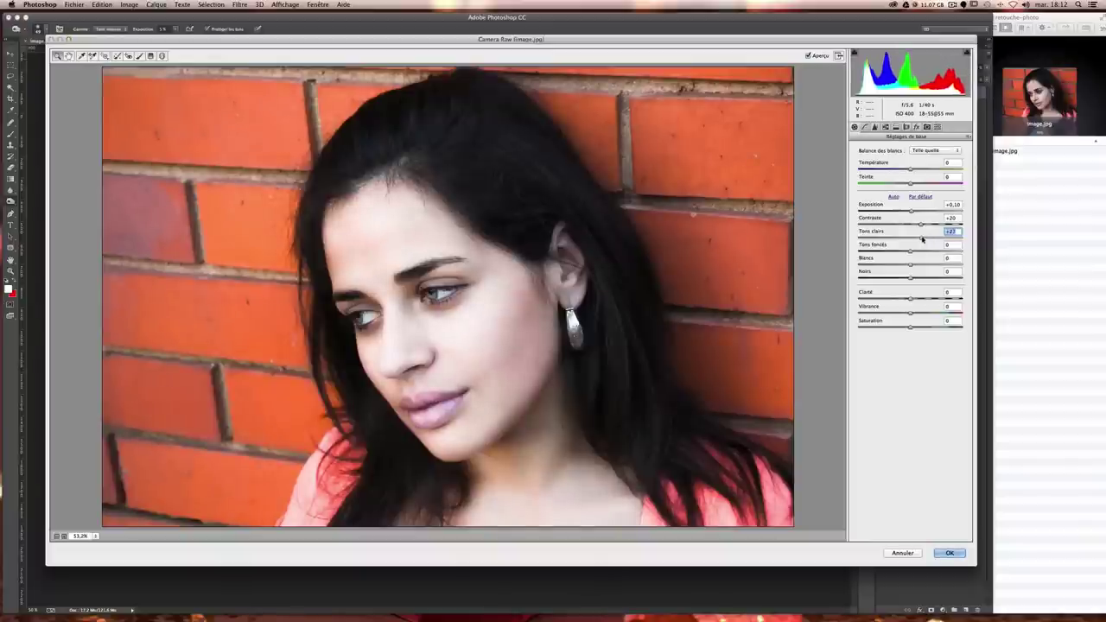
# - Lift Tons foncés to about +23 to brighten the shadows
pyautogui.moveTo(909, 251)
pyautogui.mouseDown()
pyautogui.moveTo(960, 248)
pyautogui.moveTo(819, 251)
pyautogui.mouseUp()
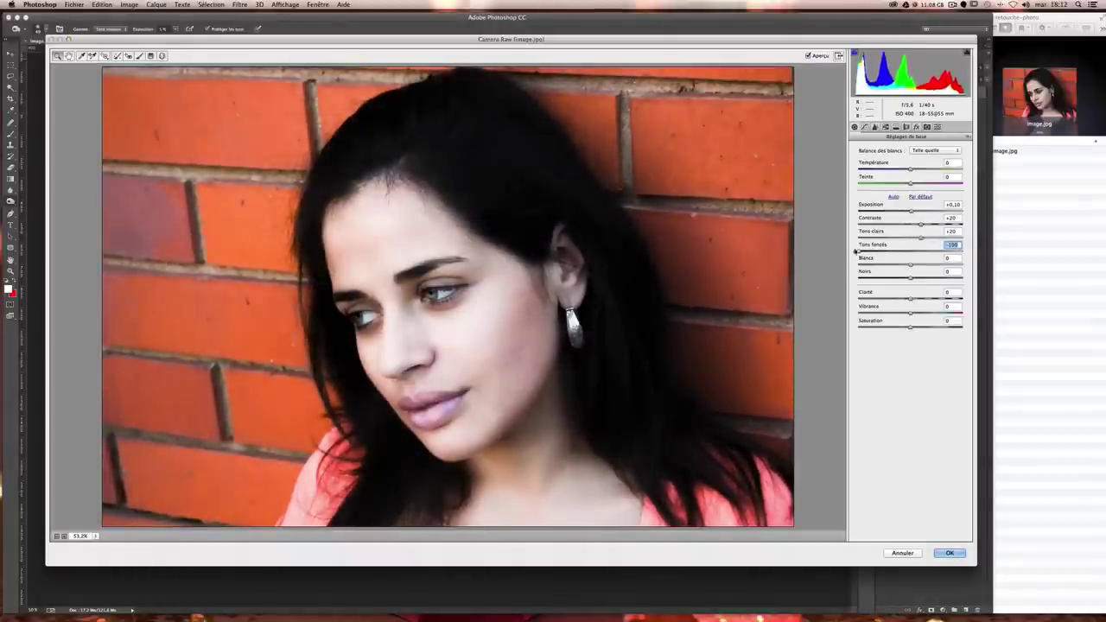
pyautogui.moveTo(856, 252); pyautogui.dragTo(942, 248)
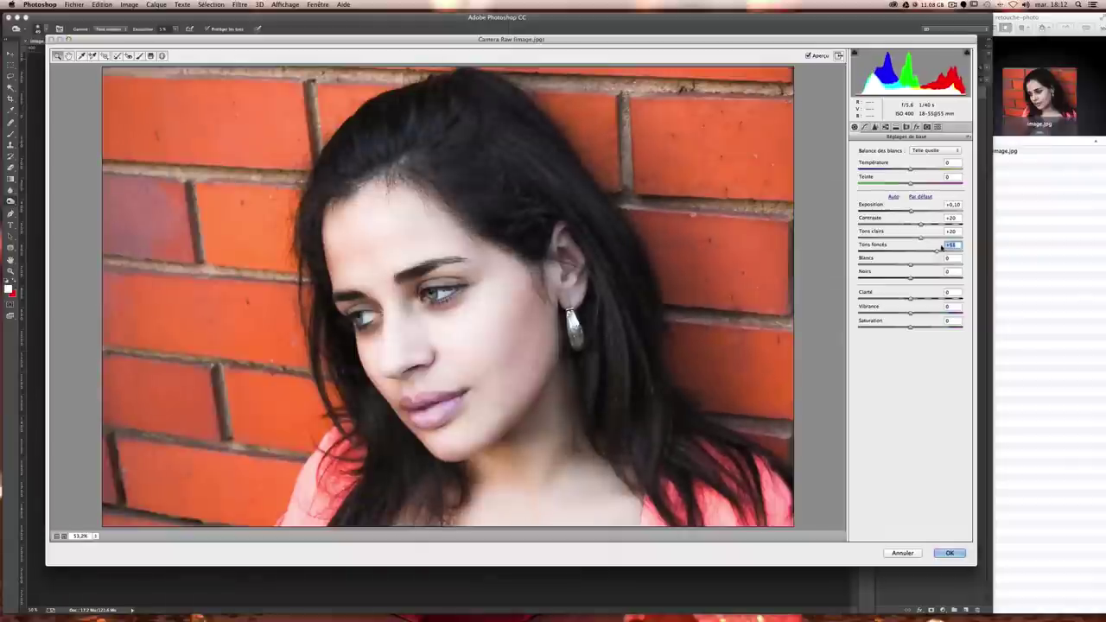
pyautogui.moveTo(941, 248)
pyautogui.mouseDown()
pyautogui.moveTo(902, 250)
pyautogui.moveTo(926, 250)
pyautogui.mouseUp()
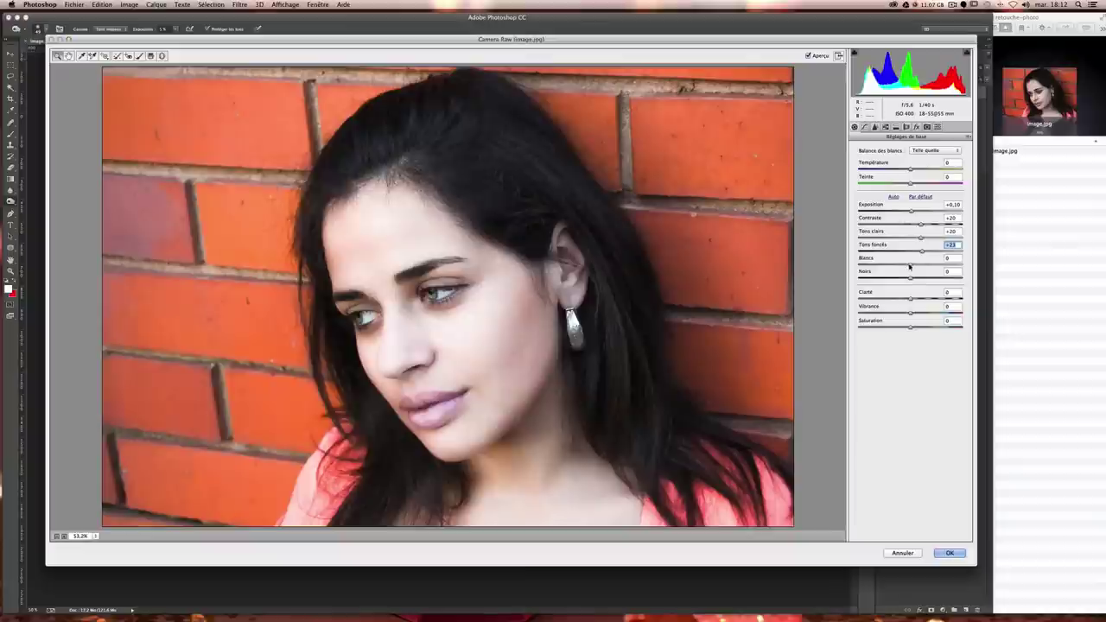
# - Set Blancs and Noirs both to +12, and pull Clarté down to -100
pyautogui.moveTo(911, 264)
pyautogui.mouseDown()
pyautogui.moveTo(875, 264)
pyautogui.moveTo(925, 268)
pyautogui.moveTo(890, 270)
pyautogui.mouseUp()
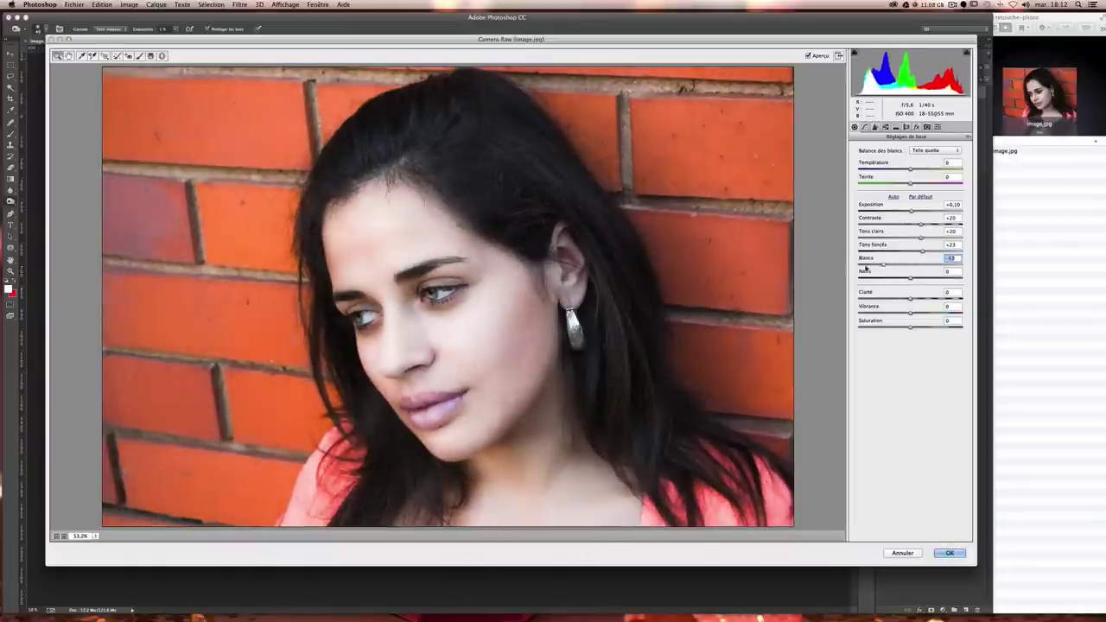
pyautogui.moveTo(890, 271); pyautogui.dragTo(899, 266)
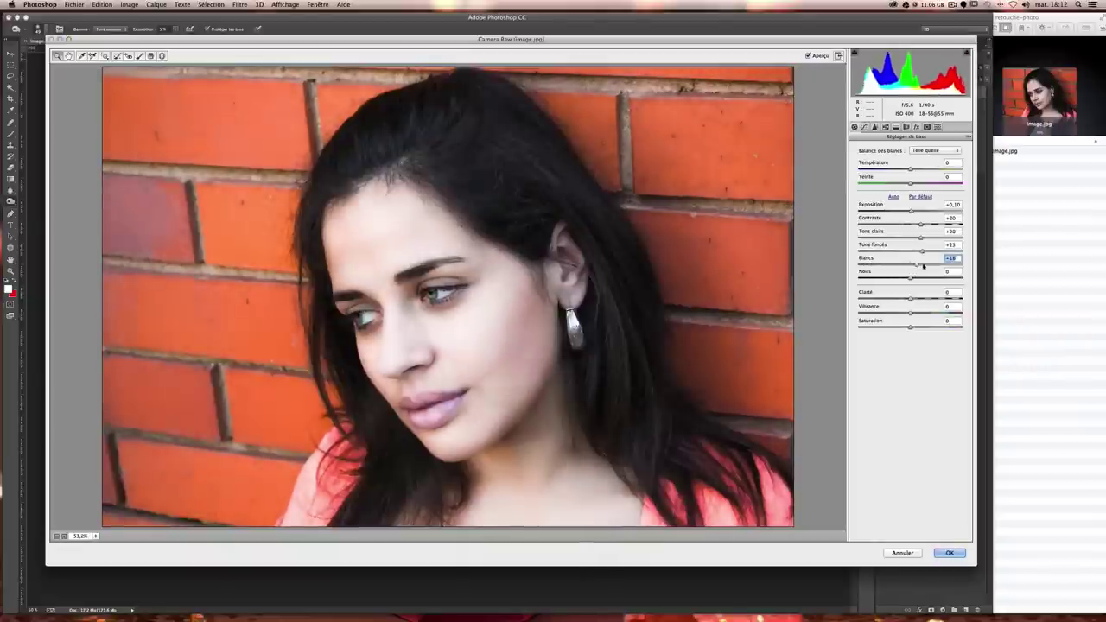
pyautogui.moveTo(900, 266)
pyautogui.mouseDown()
pyautogui.moveTo(927, 267)
pyautogui.moveTo(913, 267)
pyautogui.mouseUp()
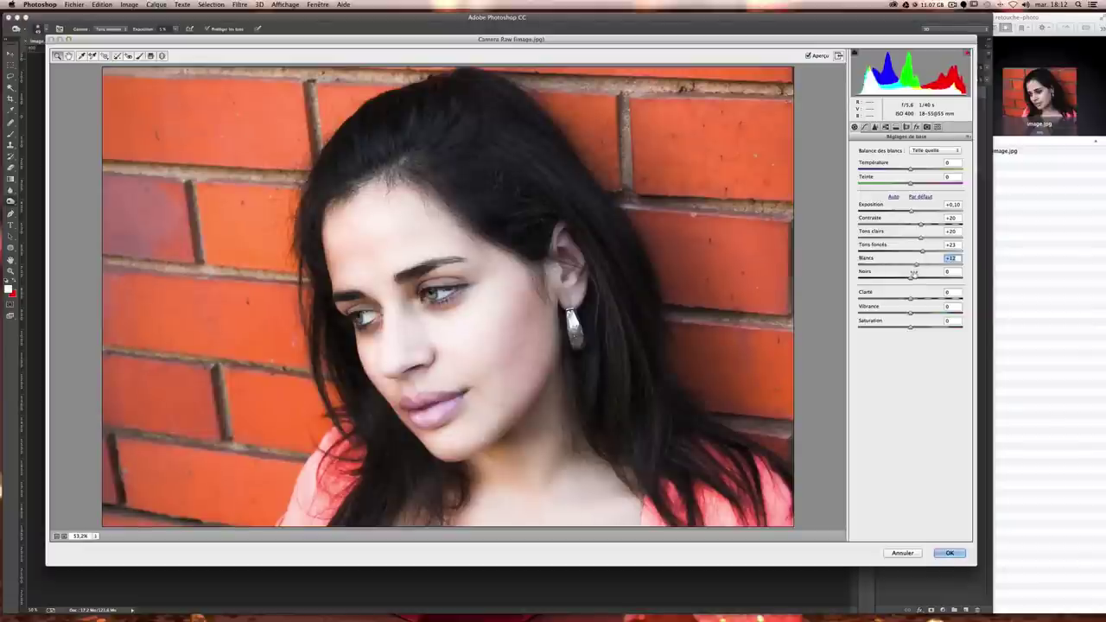
pyautogui.moveTo(914, 277); pyautogui.dragTo(898, 279)
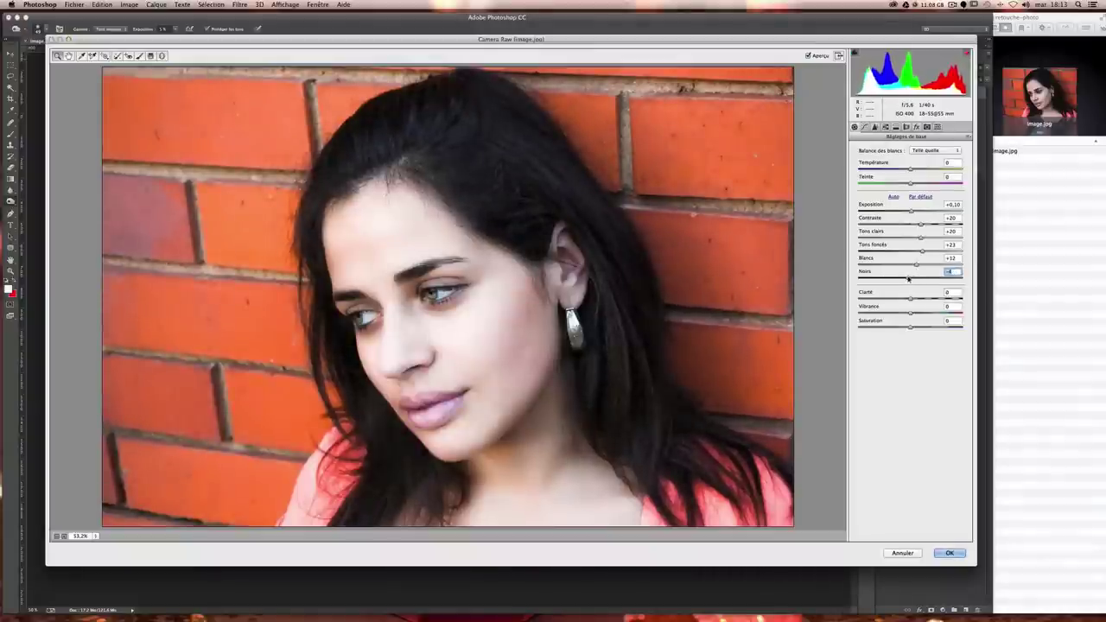
pyautogui.moveTo(899, 279); pyautogui.dragTo(917, 279)
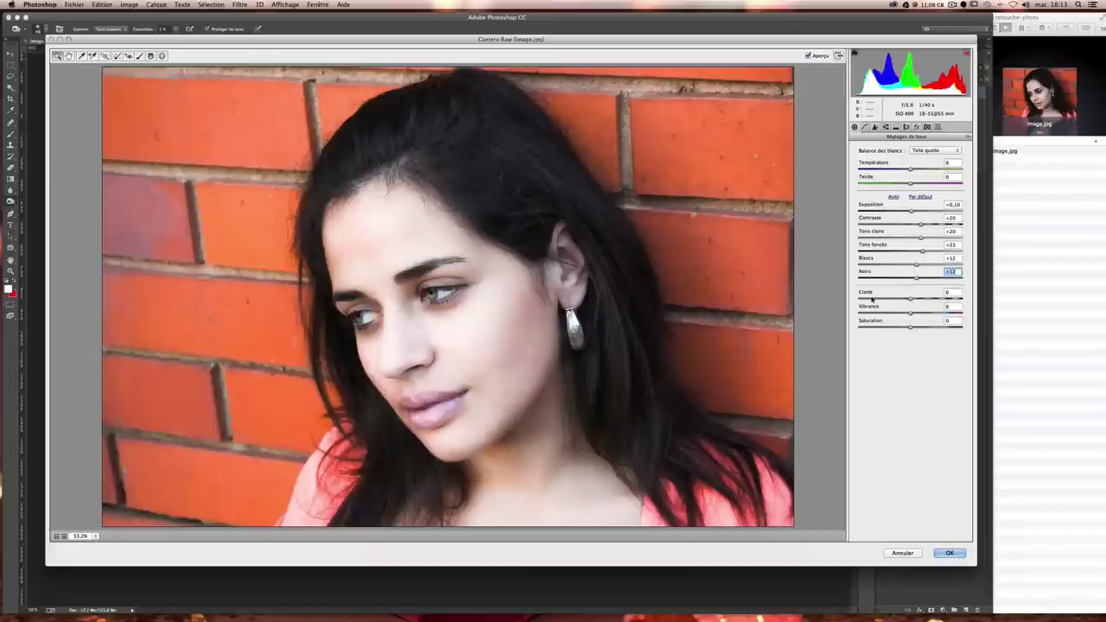
pyautogui.moveTo(909, 299); pyautogui.dragTo(887, 299)
# - Raise Clarté from -100 to +25
pyautogui.moveTo(883, 298)
pyautogui.mouseDown()
pyautogui.moveTo(908, 299)
pyautogui.moveTo(836, 300)
pyautogui.mouseUp()
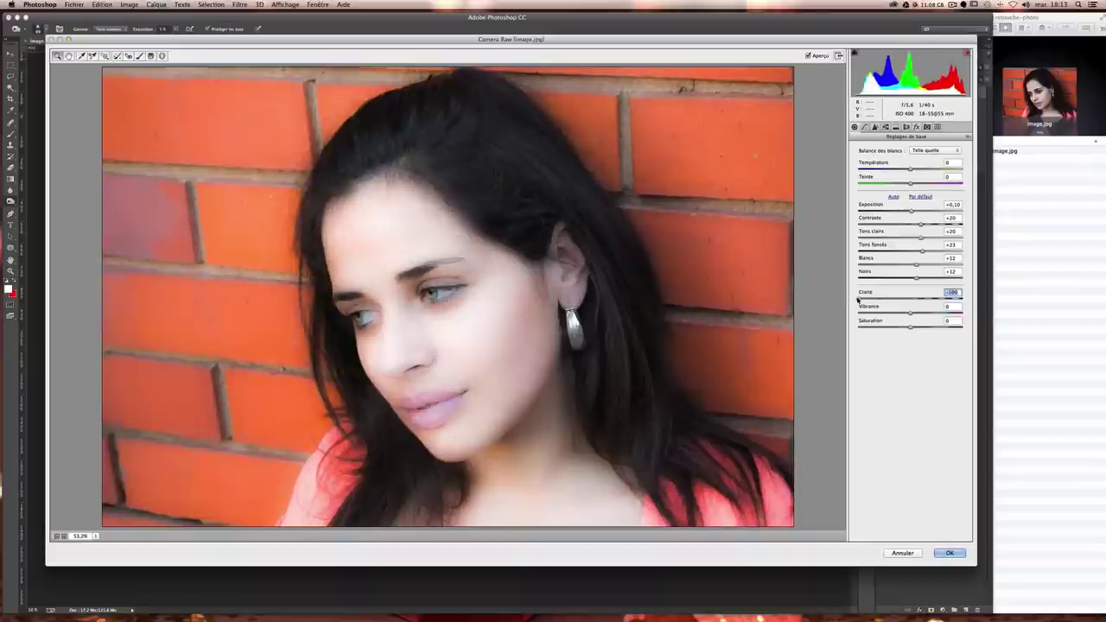
pyautogui.moveTo(858, 299); pyautogui.dragTo(956, 300)
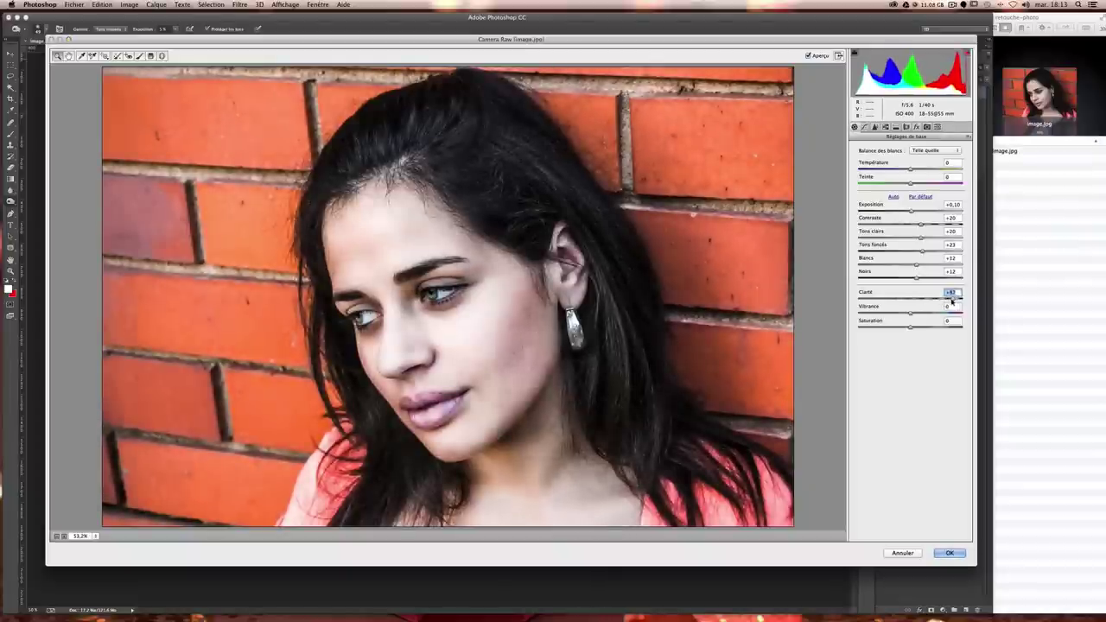
pyautogui.moveTo(929, 299)
pyautogui.mouseDown()
pyautogui.moveTo(908, 299)
pyautogui.moveTo(946, 298)
pyautogui.mouseUp()
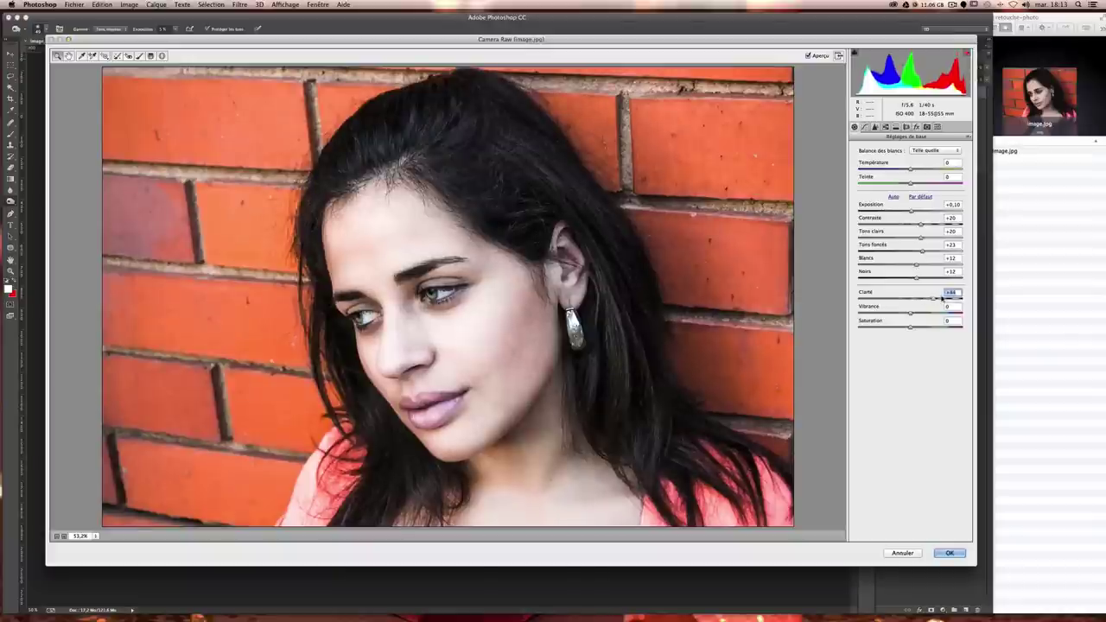
pyautogui.moveTo(930, 300)
pyautogui.mouseDown()
pyautogui.moveTo(909, 300)
pyautogui.moveTo(927, 298)
pyautogui.mouseUp()
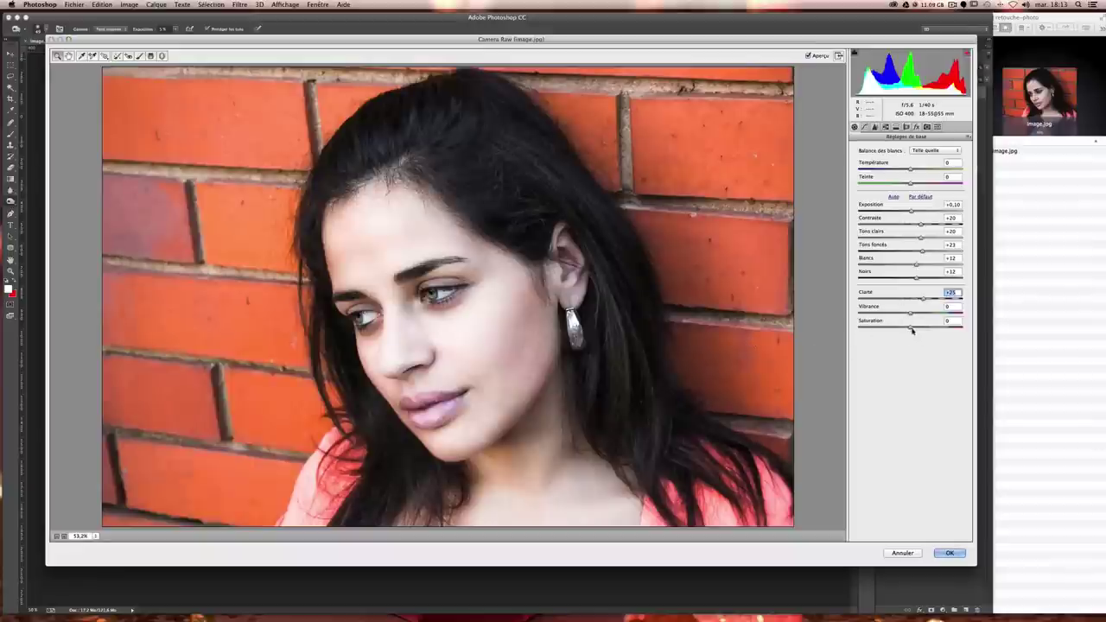
# - Give Saturation a mild boost of about +18
pyautogui.moveTo(911, 328); pyautogui.dragTo(827, 327)
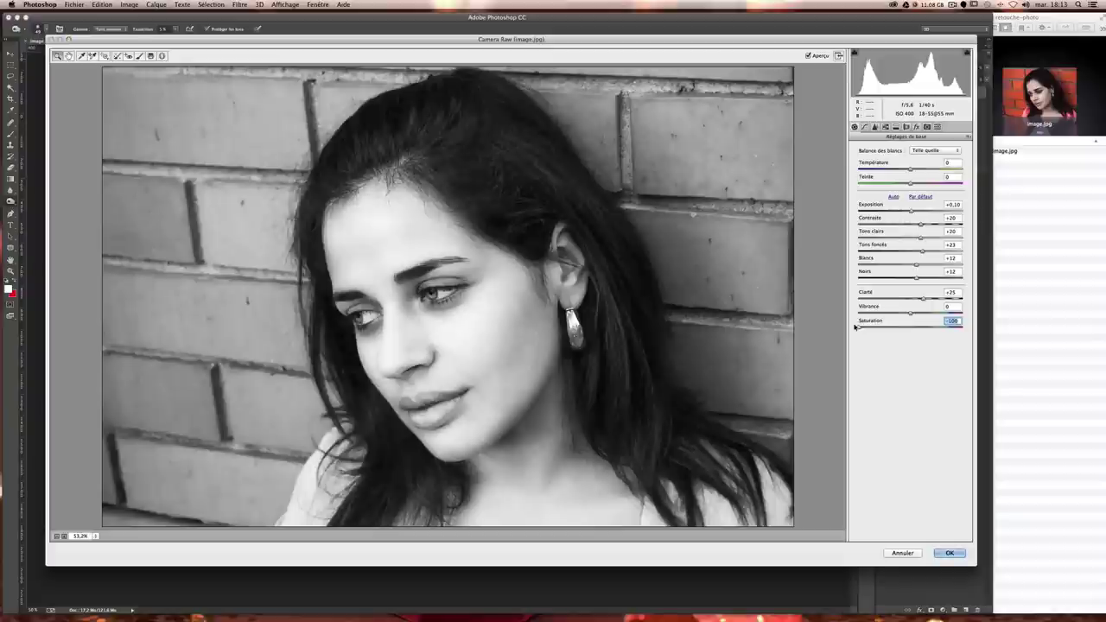
pyautogui.moveTo(852, 327); pyautogui.dragTo(957, 329)
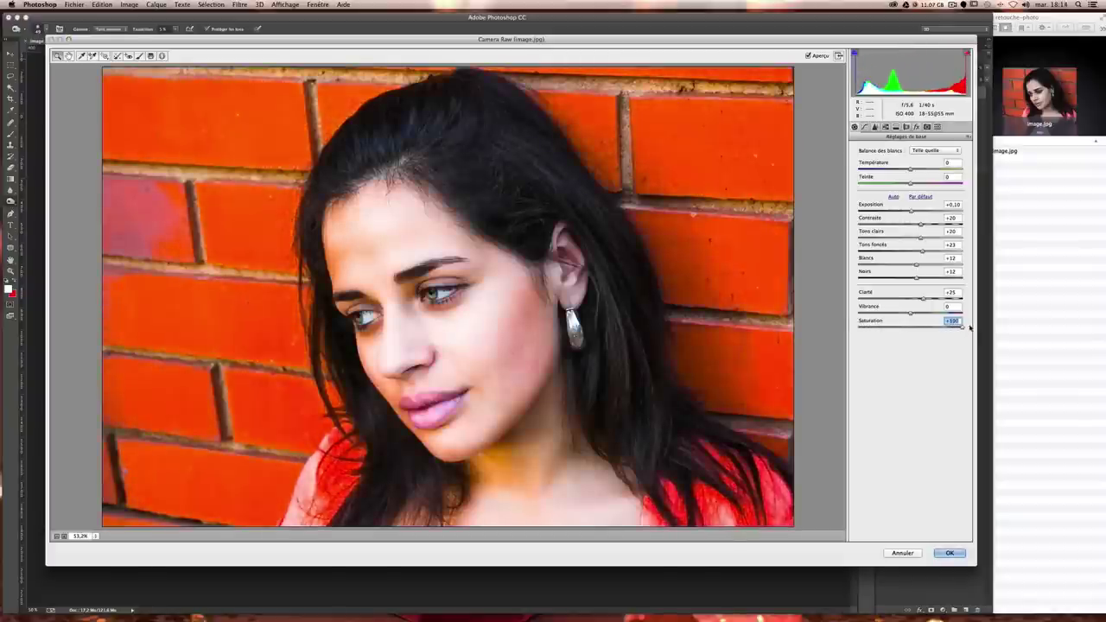
pyautogui.moveTo(957, 329)
pyautogui.mouseDown()
pyautogui.moveTo(899, 329)
pyautogui.moveTo(914, 329)
pyautogui.mouseUp()
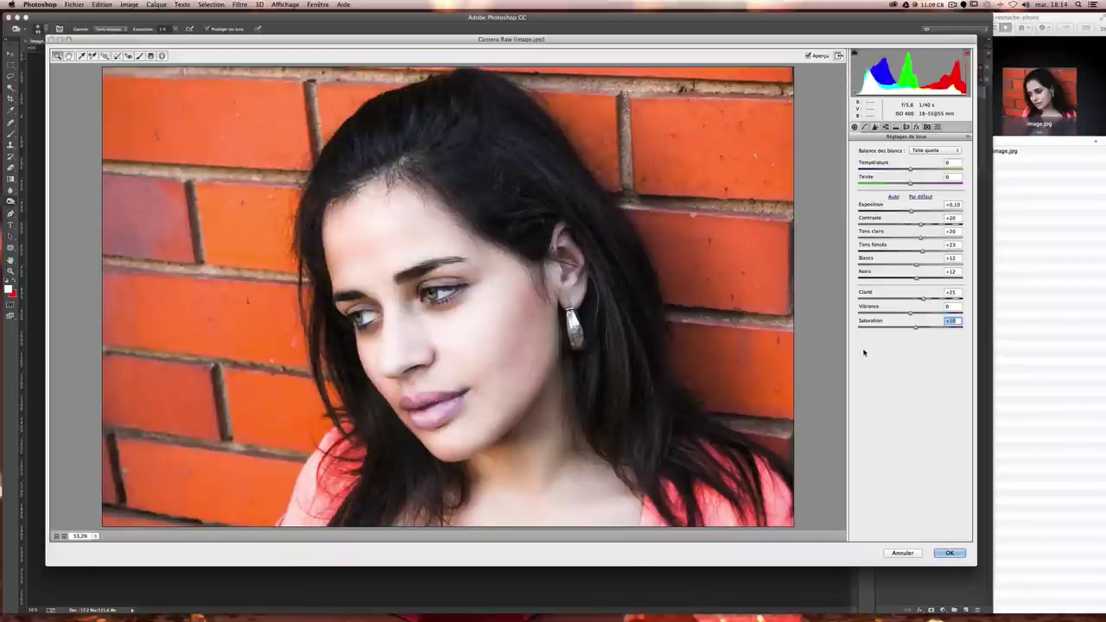
# - Apply the Camera Raw tone adjustments to the merged layer
pyautogui.click(950, 553)
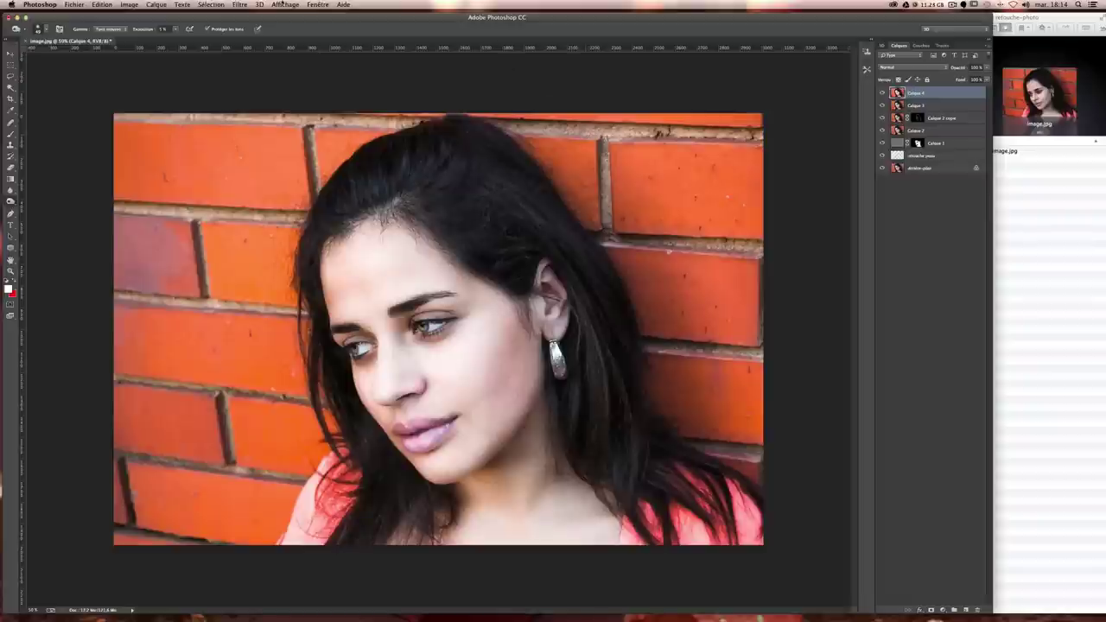
pyautogui.click(286, 5)
pyautogui.click(286, 4)
# - Reopen Filtre Camera Raw, view the face at 100% and choose the Pinceau de retouche
pyautogui.click(241, 4)
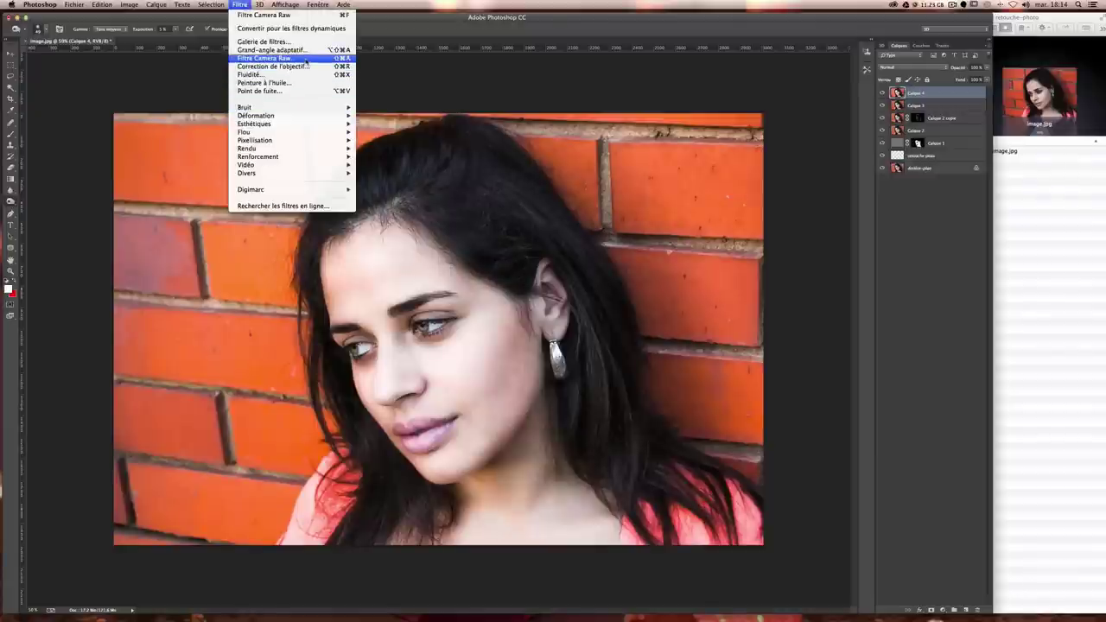
pyautogui.click(276, 58)
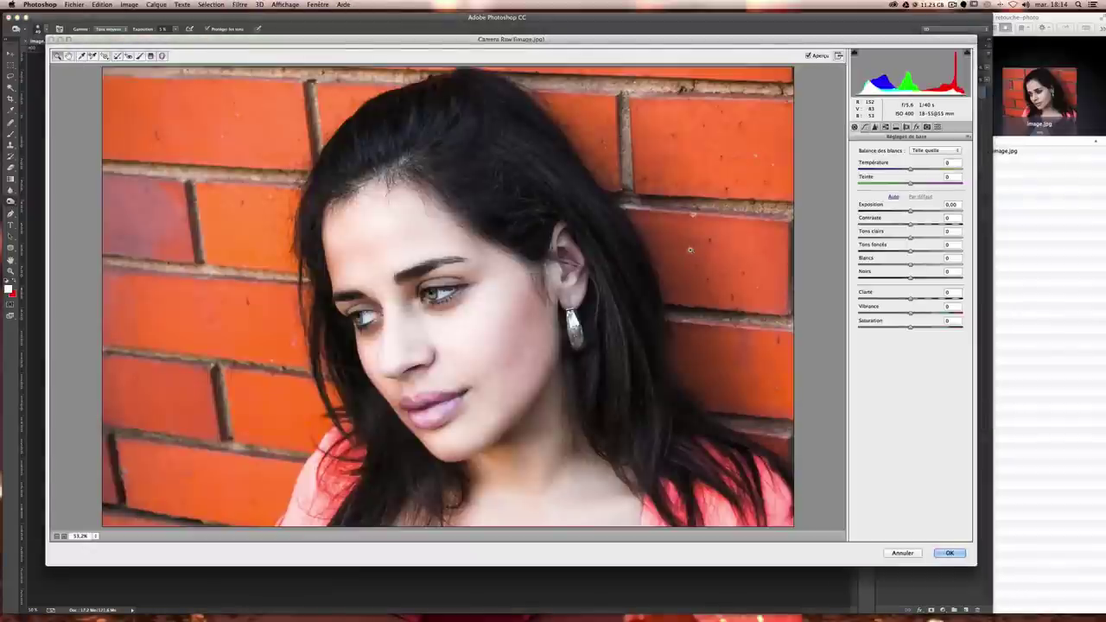
pyautogui.click(689, 250)
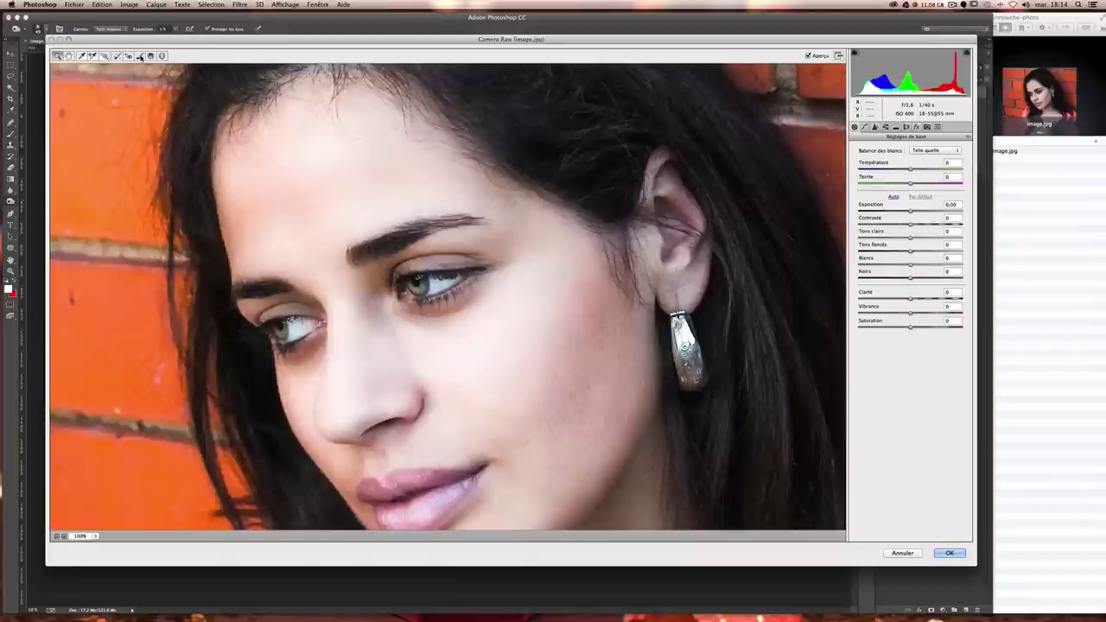
pyautogui.click(140, 56)
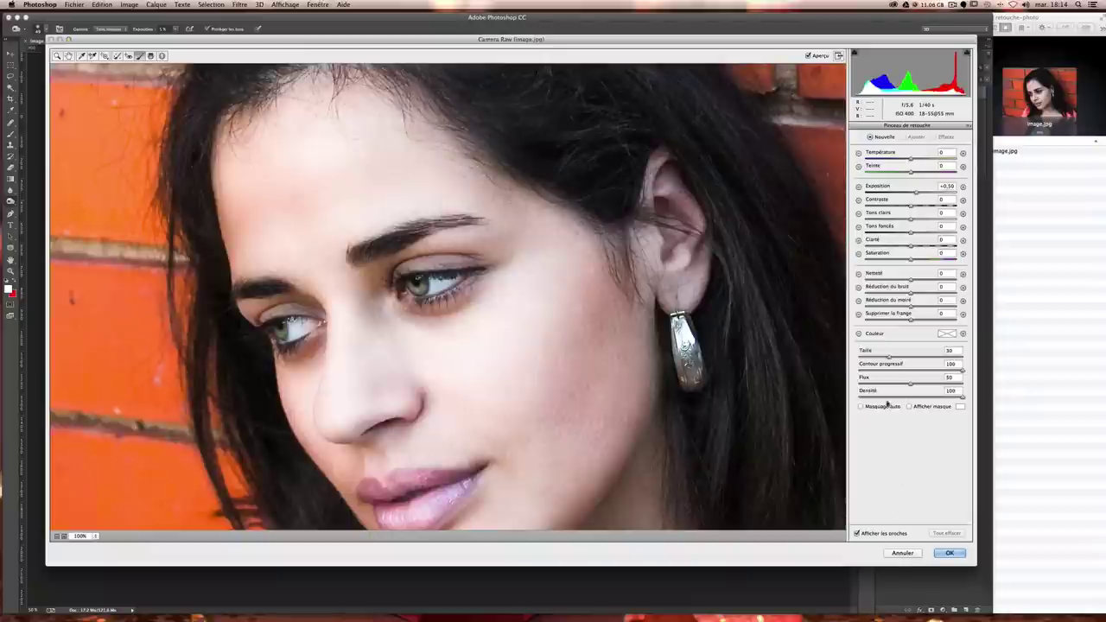
# - Shrink the adjustment brush, set Température to -49 and test a stroke on an iris
pyautogui.moveTo(886, 354); pyautogui.dragTo(855, 370)
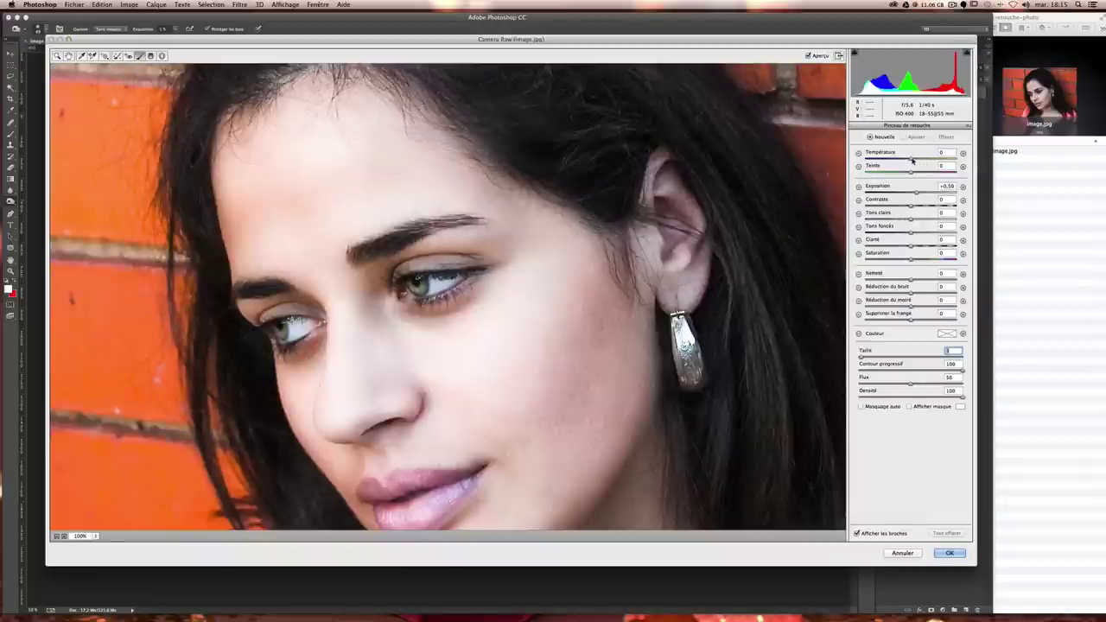
pyautogui.moveTo(910, 160); pyautogui.dragTo(889, 163)
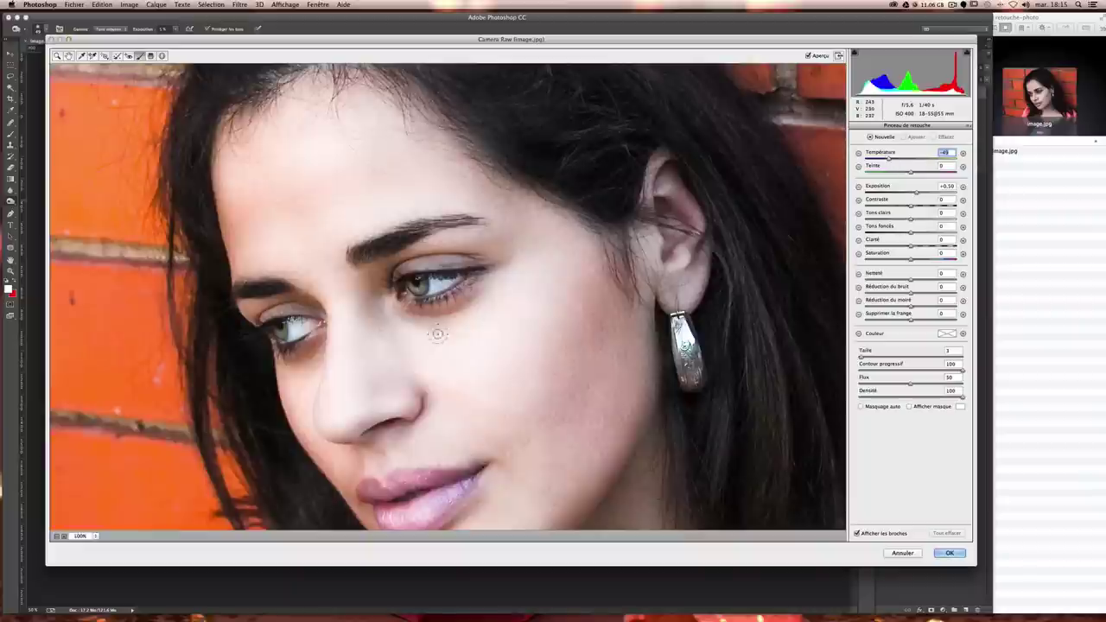
pyautogui.moveTo(422, 289); pyautogui.dragTo(414, 286)
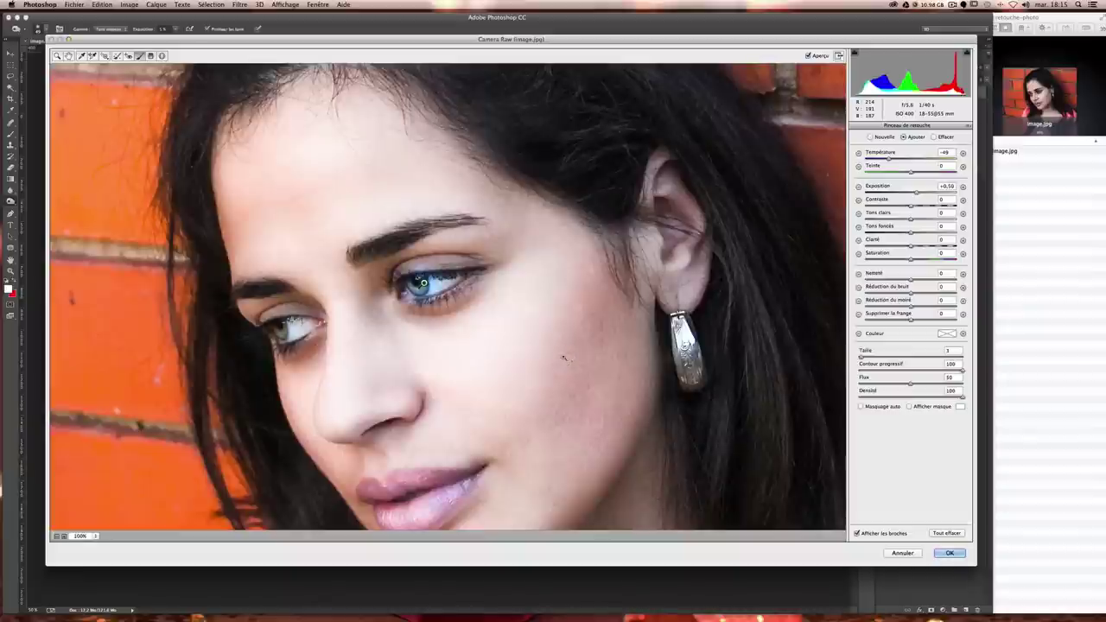
pyautogui.press('Delete')
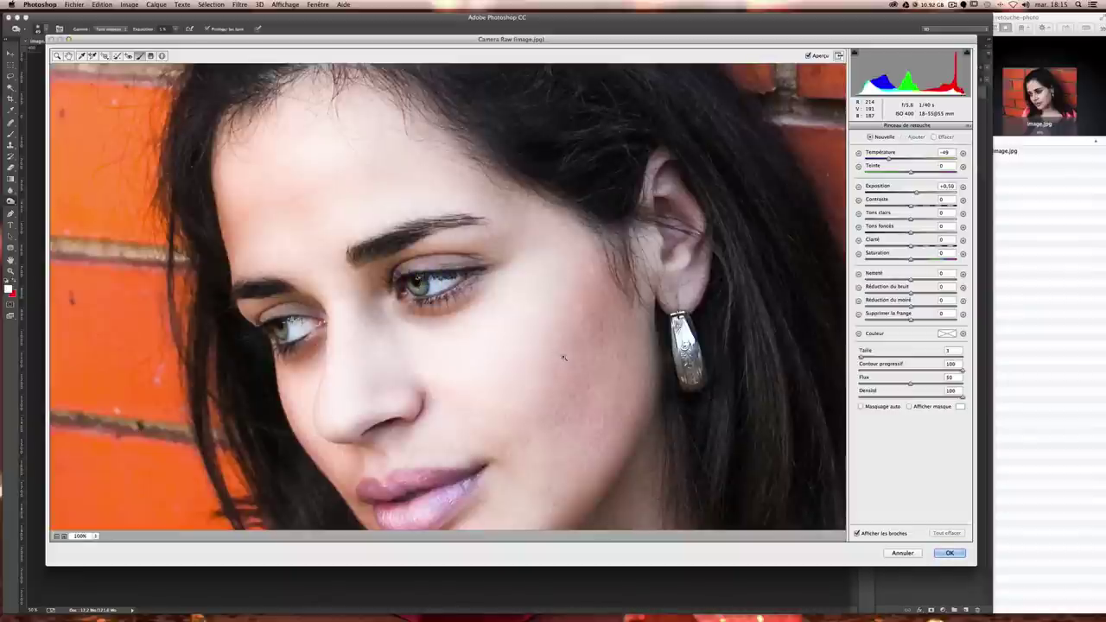
# - Zoom to 200% and repaint the irises blue with a size-2 brush
pyautogui.hotkey('ctrl', '+')
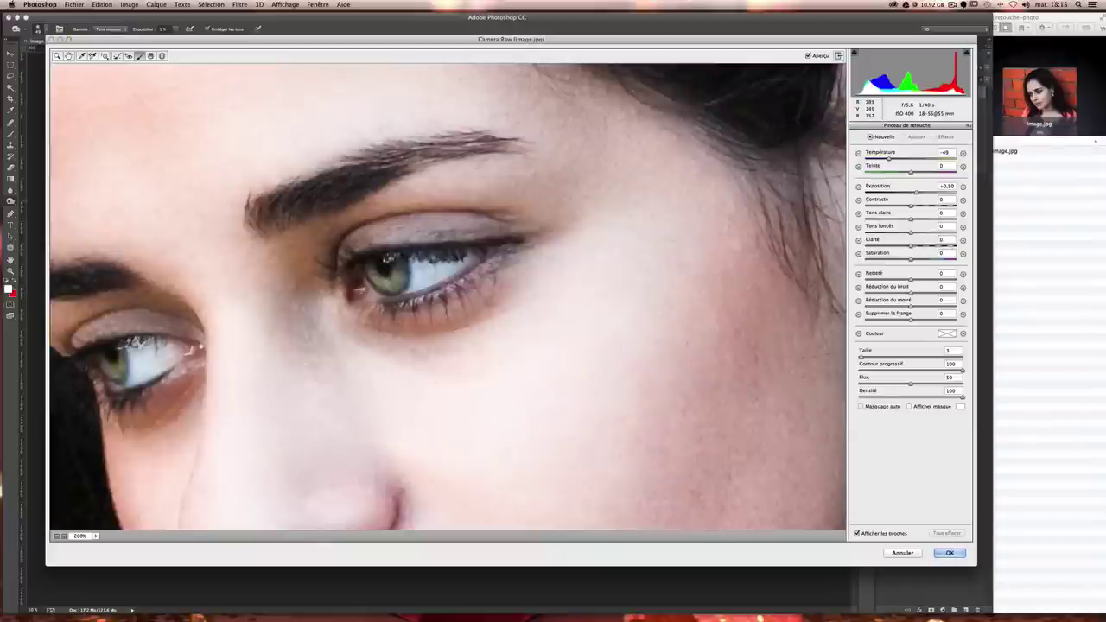
pyautogui.click(861, 357)
pyautogui.click(372, 266)
pyautogui.moveTo(376, 280)
pyautogui.mouseDown()
pyautogui.moveTo(398, 285)
pyautogui.moveTo(391, 261)
pyautogui.moveTo(373, 260)
pyautogui.mouseUp()
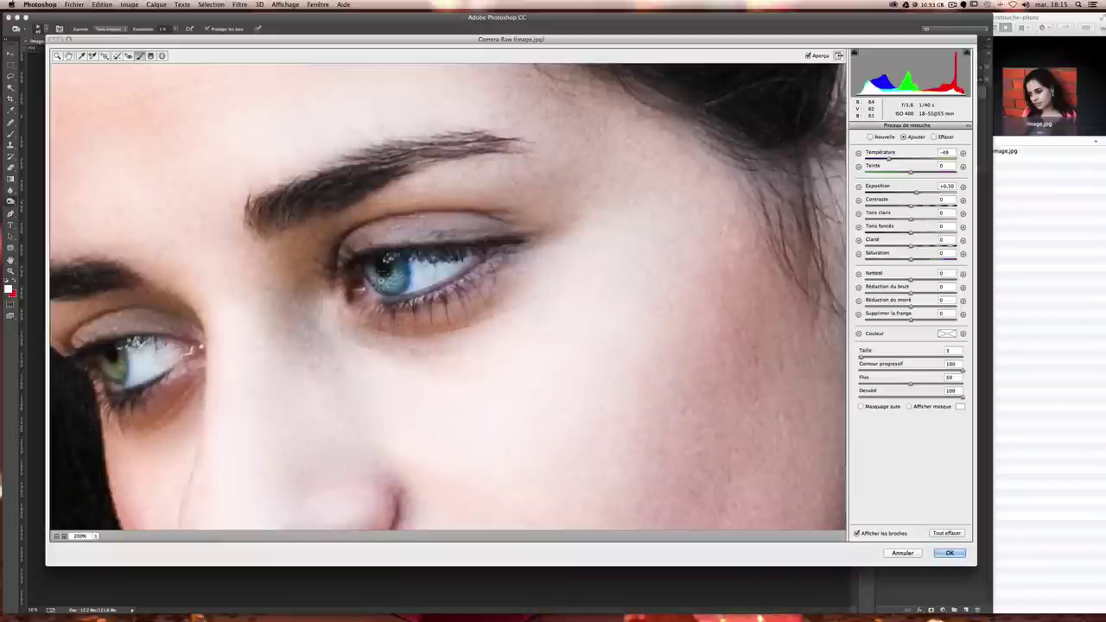
pyautogui.press('Delete')
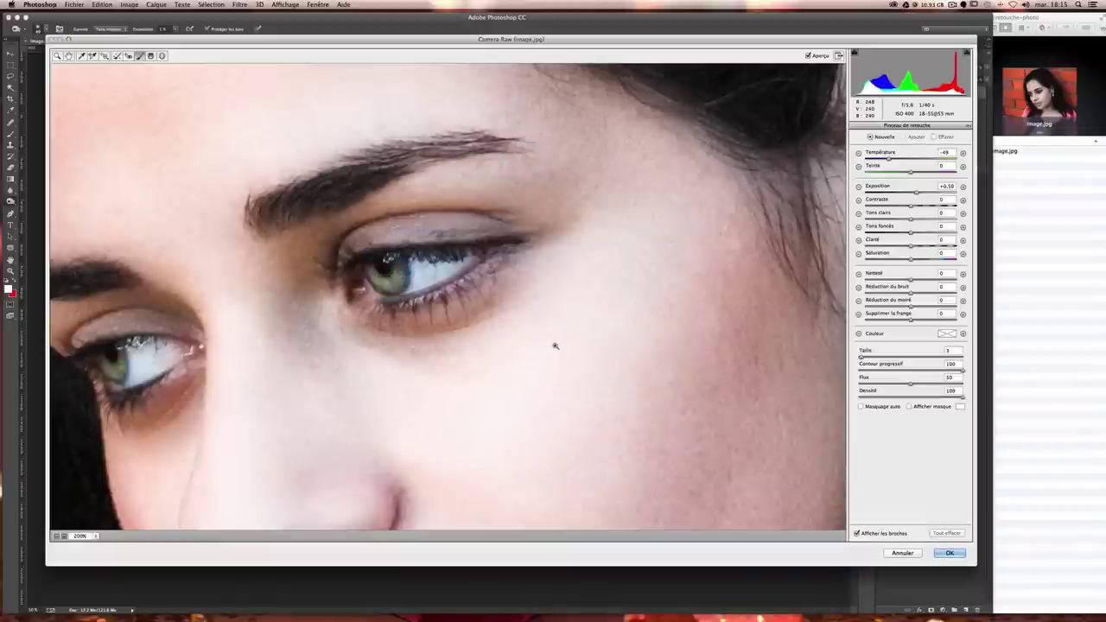
pyautogui.moveTo(271, 345); pyautogui.dragTo(467, 299)
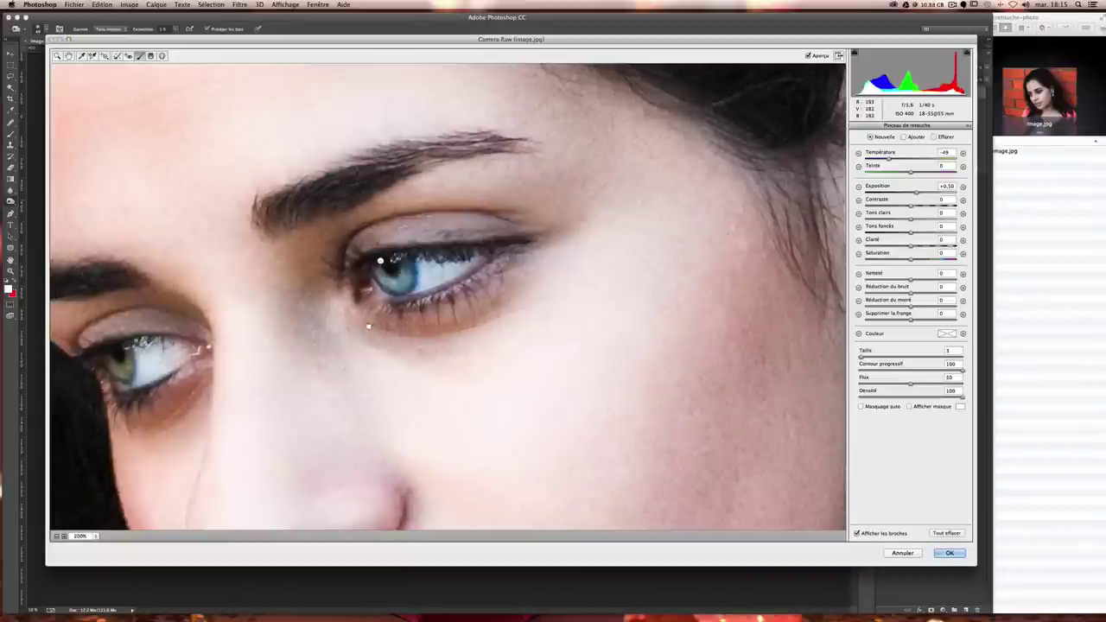
pyautogui.click(862, 358)
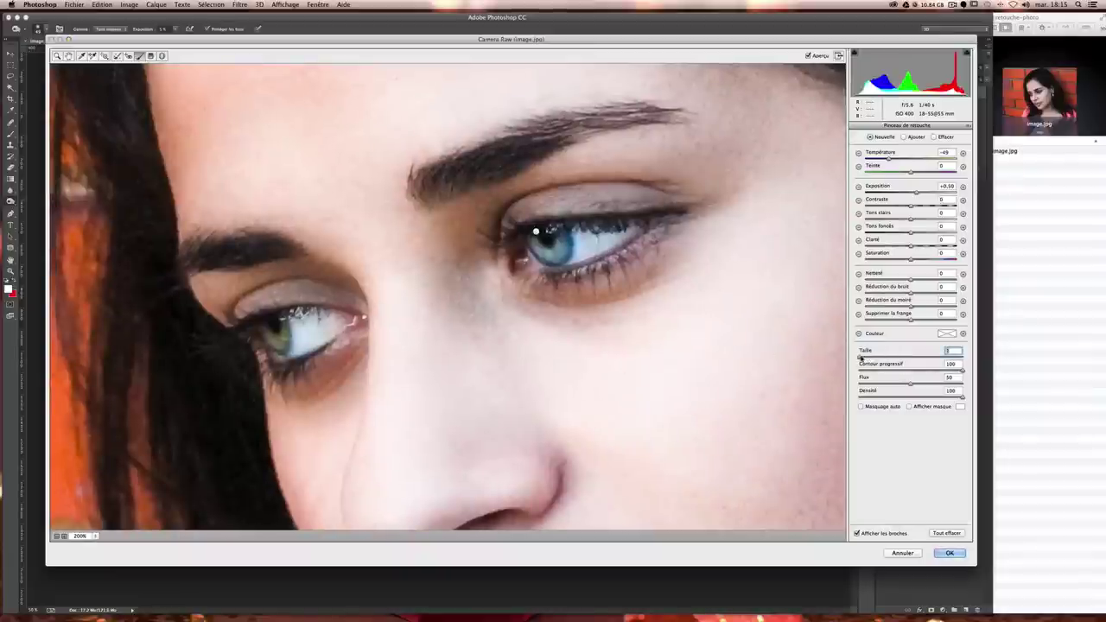
pyautogui.moveTo(861, 357); pyautogui.dragTo(863, 357)
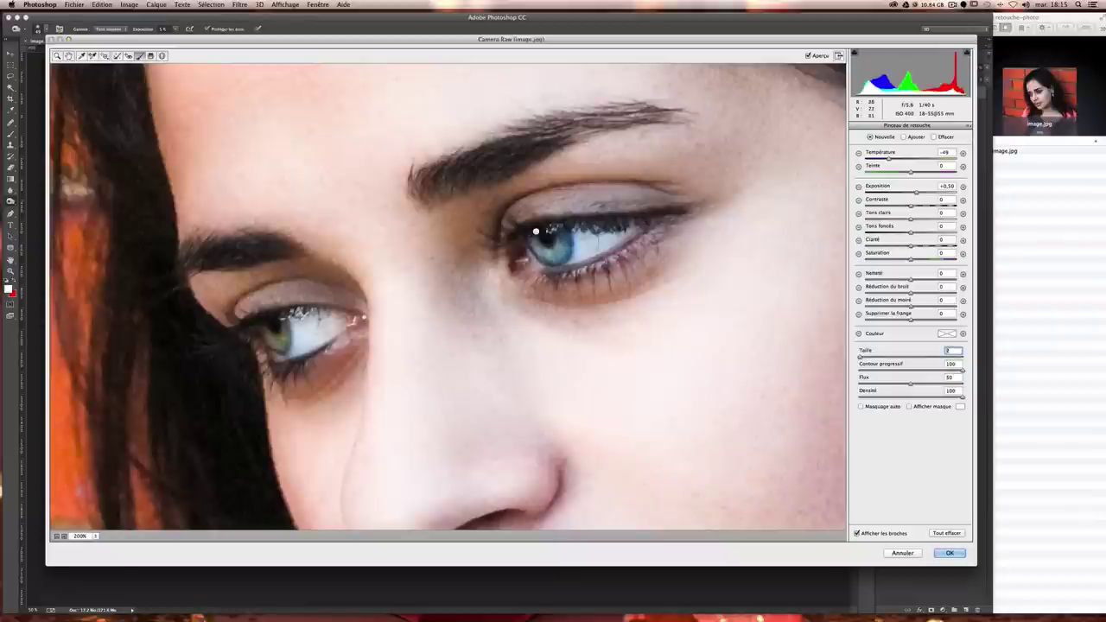
pyautogui.moveTo(263, 329)
pyautogui.mouseDown()
pyautogui.moveTo(281, 341)
pyautogui.moveTo(283, 321)
pyautogui.mouseUp()
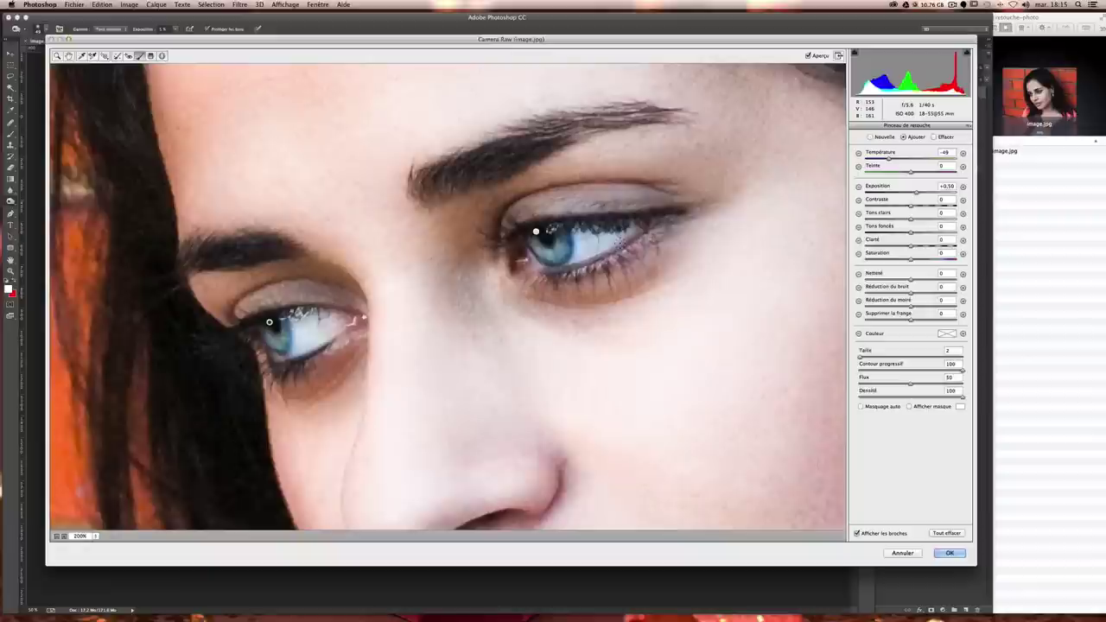
pyautogui.hotkey('ctrl', '-')
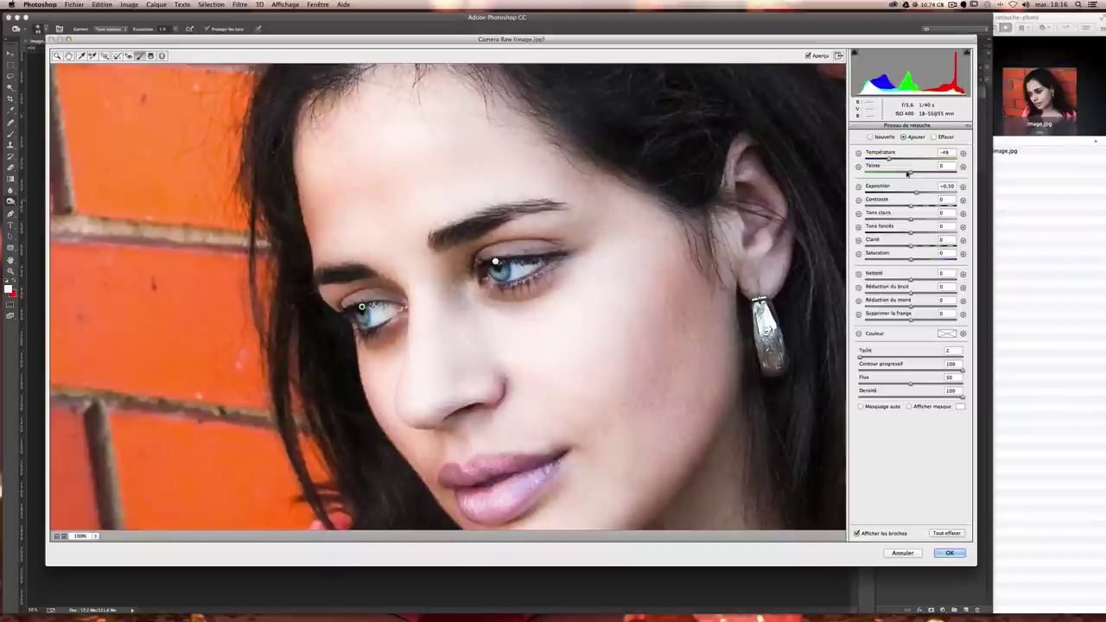
pyautogui.moveTo(908, 172); pyautogui.dragTo(854, 176)
pyautogui.doubleClick(861, 173)
pyautogui.click(870, 138)
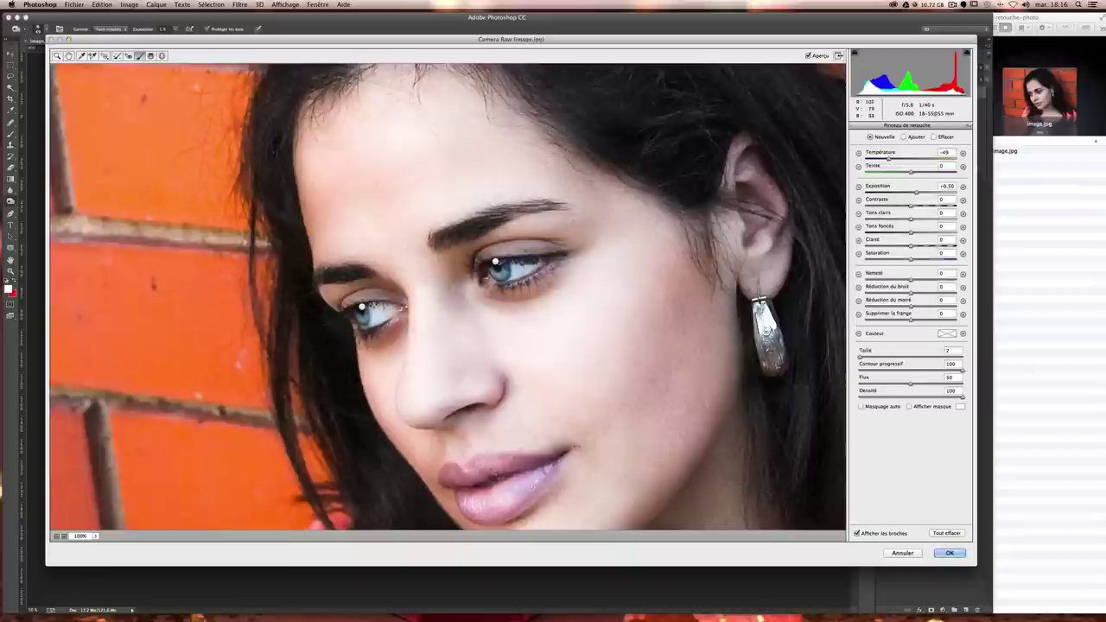
pyautogui.moveTo(910, 172); pyautogui.dragTo(866, 172)
pyautogui.moveTo(467, 472)
pyautogui.mouseDown()
pyautogui.moveTo(445, 476)
pyautogui.moveTo(529, 459)
pyautogui.moveTo(453, 464)
pyautogui.mouseUp()
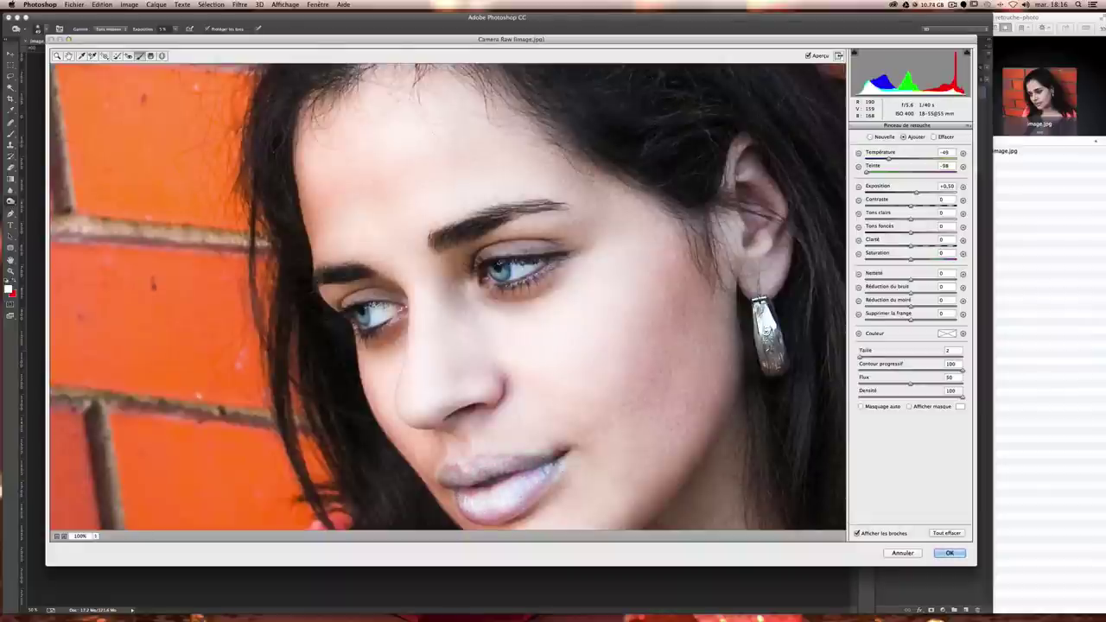
pyautogui.moveTo(515, 495); pyautogui.dragTo(466, 514)
pyautogui.press('Delete')
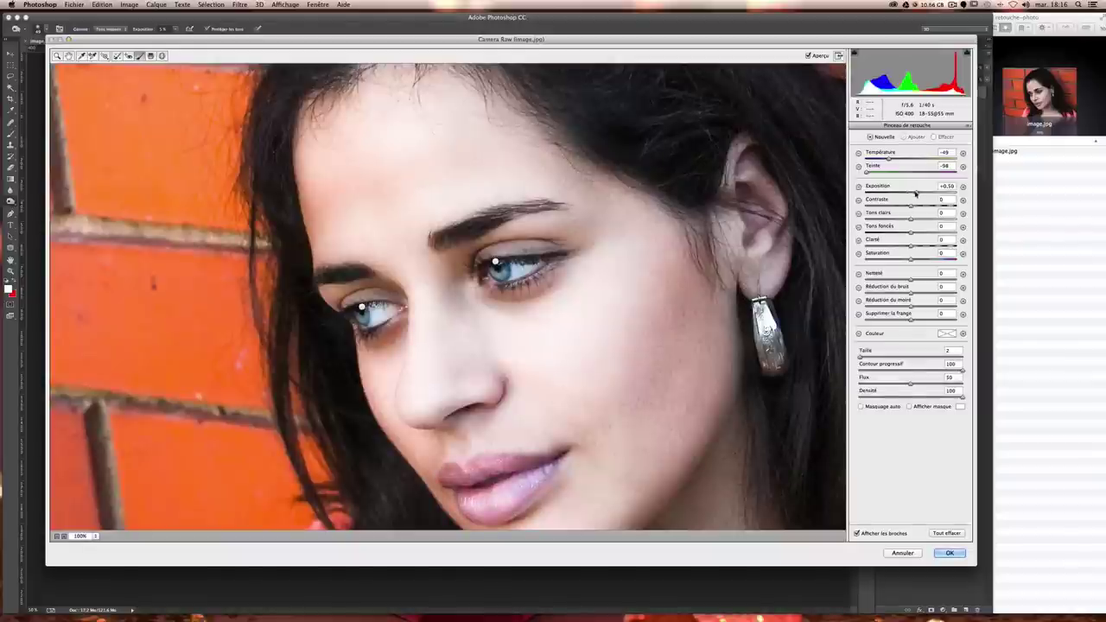
pyautogui.moveTo(915, 193); pyautogui.dragTo(863, 193)
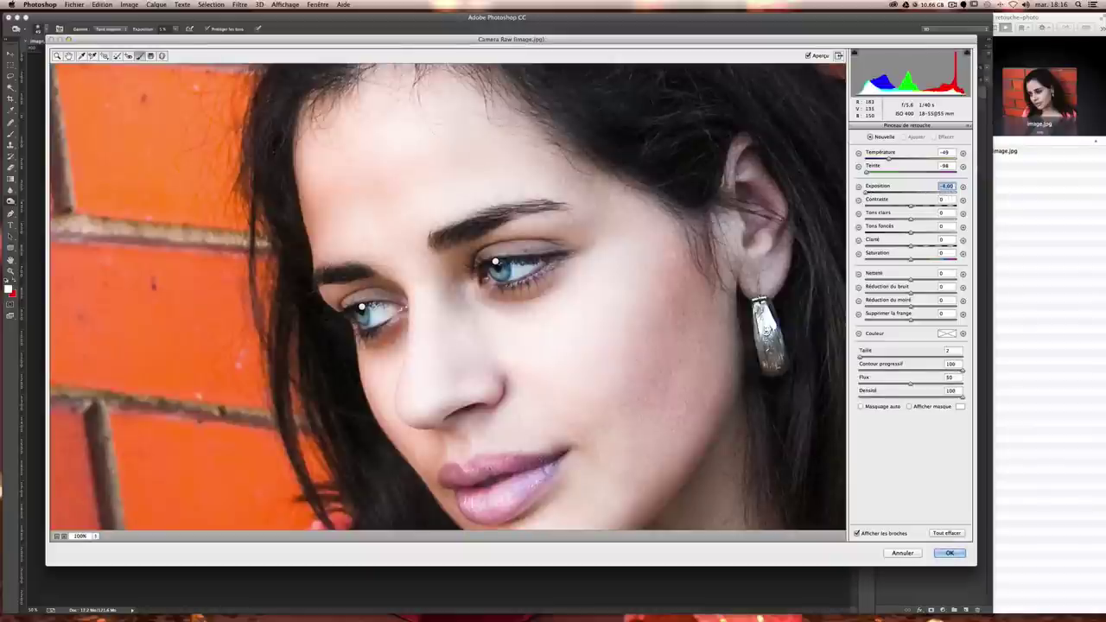
pyautogui.moveTo(491, 467)
pyautogui.mouseDown()
pyautogui.moveTo(439, 477)
pyautogui.moveTo(543, 462)
pyautogui.moveTo(471, 488)
pyautogui.moveTo(519, 514)
pyautogui.moveTo(488, 500)
pyautogui.mouseUp()
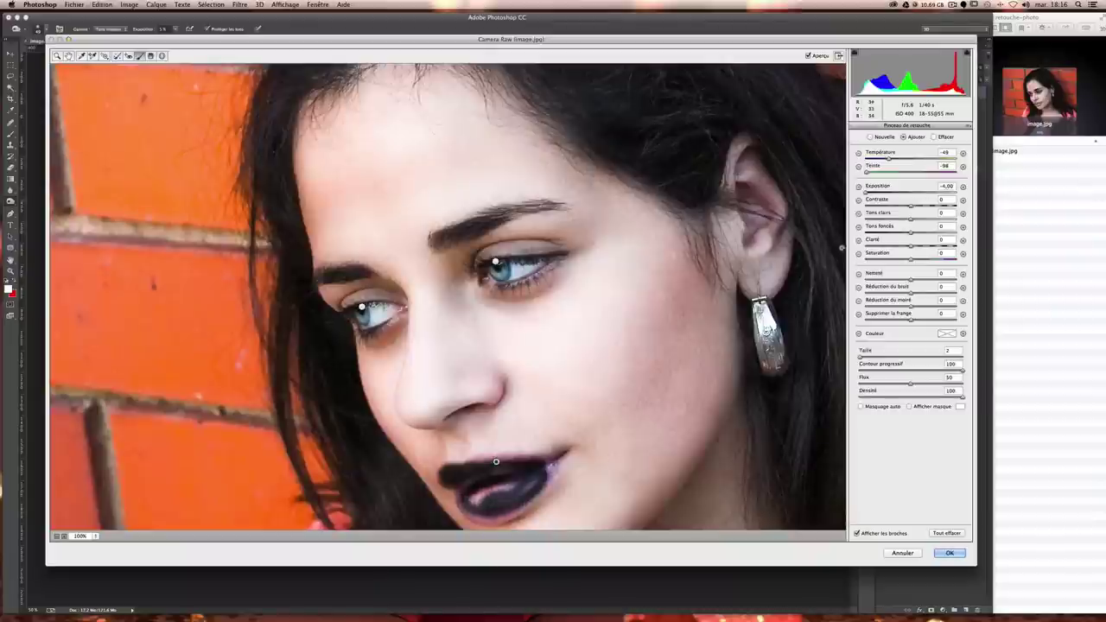
pyautogui.moveTo(866, 191); pyautogui.dragTo(945, 196)
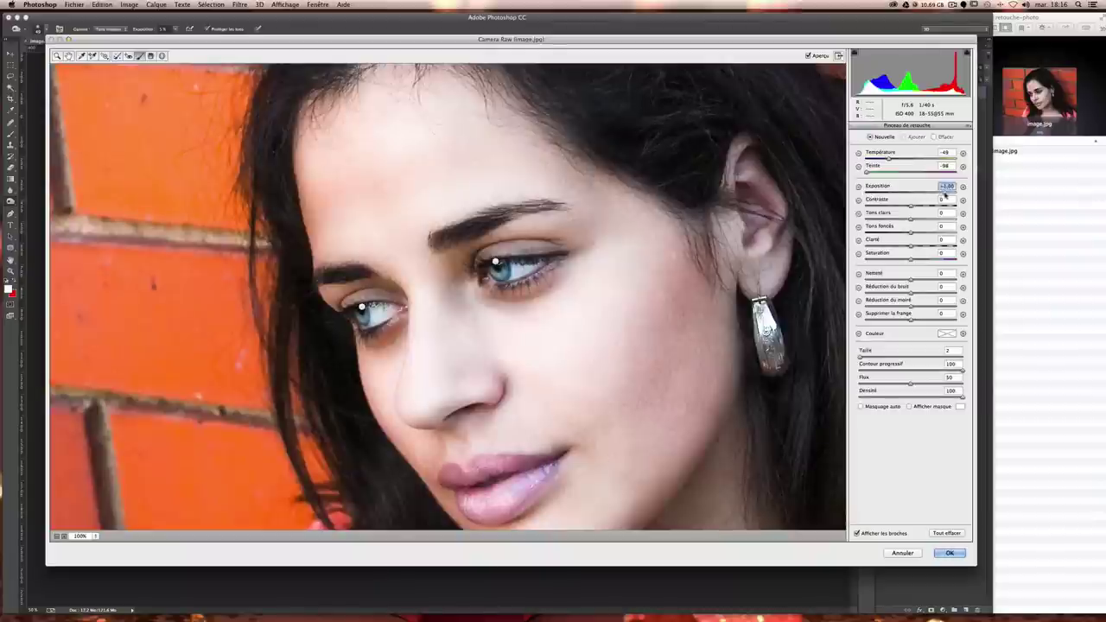
pyautogui.moveTo(522, 514)
pyautogui.mouseDown()
pyautogui.moveTo(483, 501)
pyautogui.moveTo(527, 484)
pyautogui.moveTo(466, 505)
pyautogui.moveTo(467, 471)
pyautogui.moveTo(458, 476)
pyautogui.moveTo(535, 471)
pyautogui.mouseUp()
pyautogui.press('Delete')
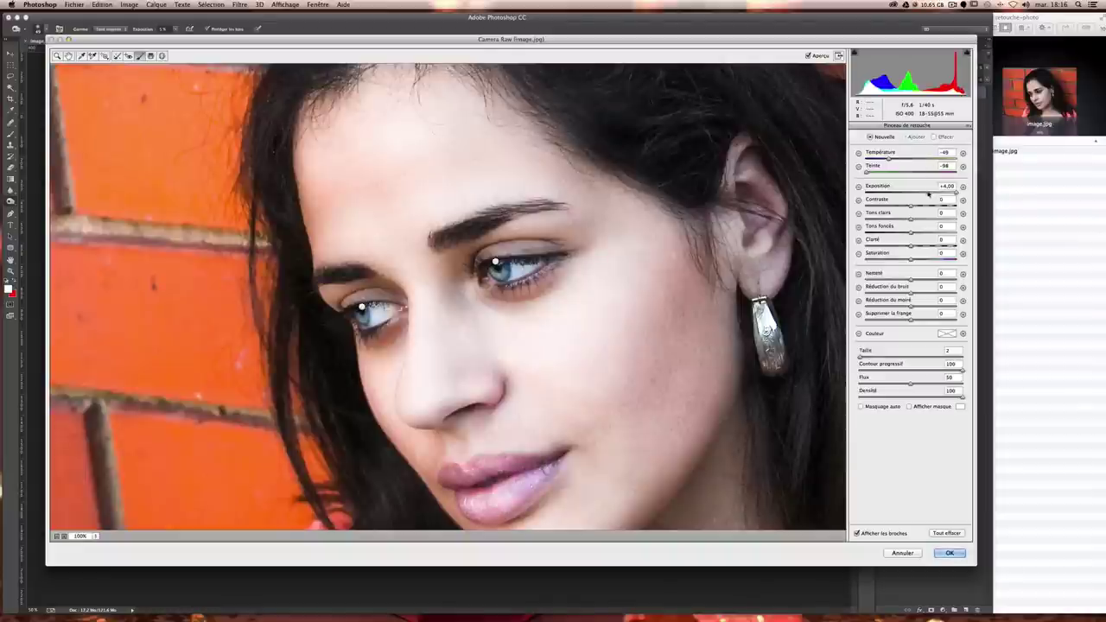
pyautogui.moveTo(927, 193); pyautogui.dragTo(921, 194)
pyautogui.moveTo(523, 510)
pyautogui.mouseDown()
pyautogui.moveTo(471, 496)
pyautogui.moveTo(445, 471)
pyautogui.moveTo(561, 484)
pyautogui.mouseUp()
pyautogui.press('Delete')
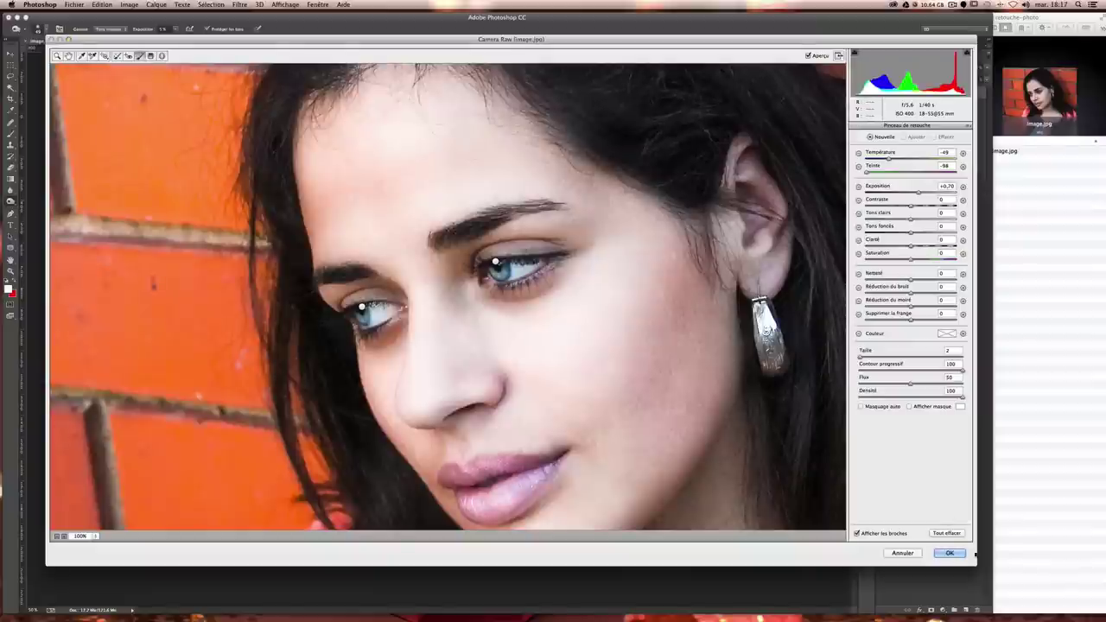
# - Apply the Camera Raw brush edits and zoom in on the blue eyes
pyautogui.click(949, 553)
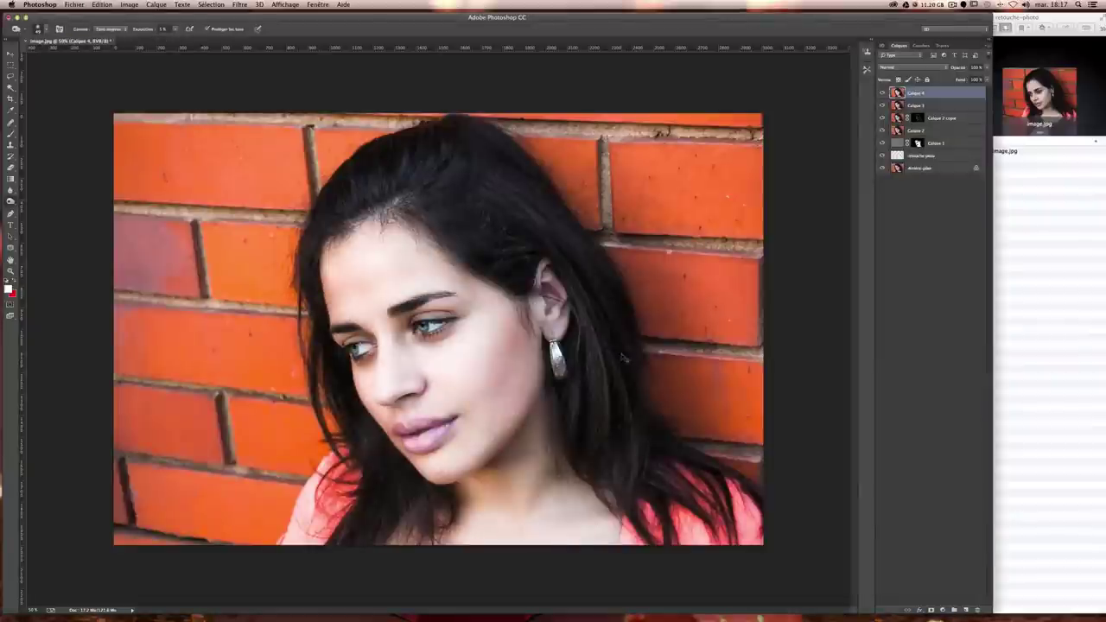
pyautogui.press('super+1')
pyautogui.press('super+z')
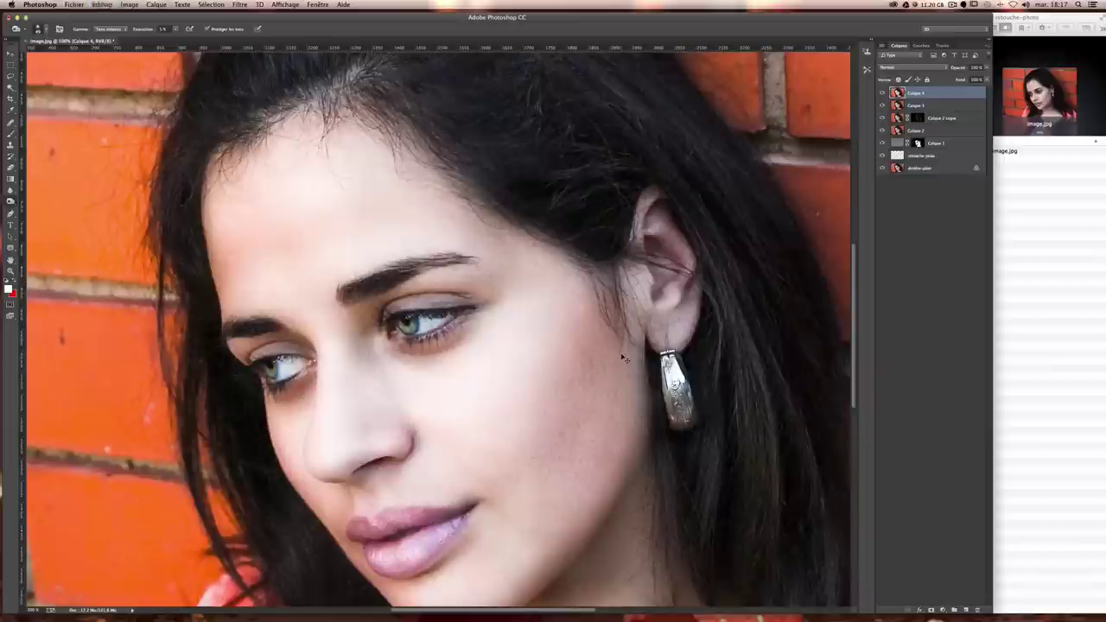
pyautogui.press('super+z')
pyautogui.press('super+z')
pyautogui.press('super+z')
pyautogui.press('super+z')
pyautogui.press('super+minus')
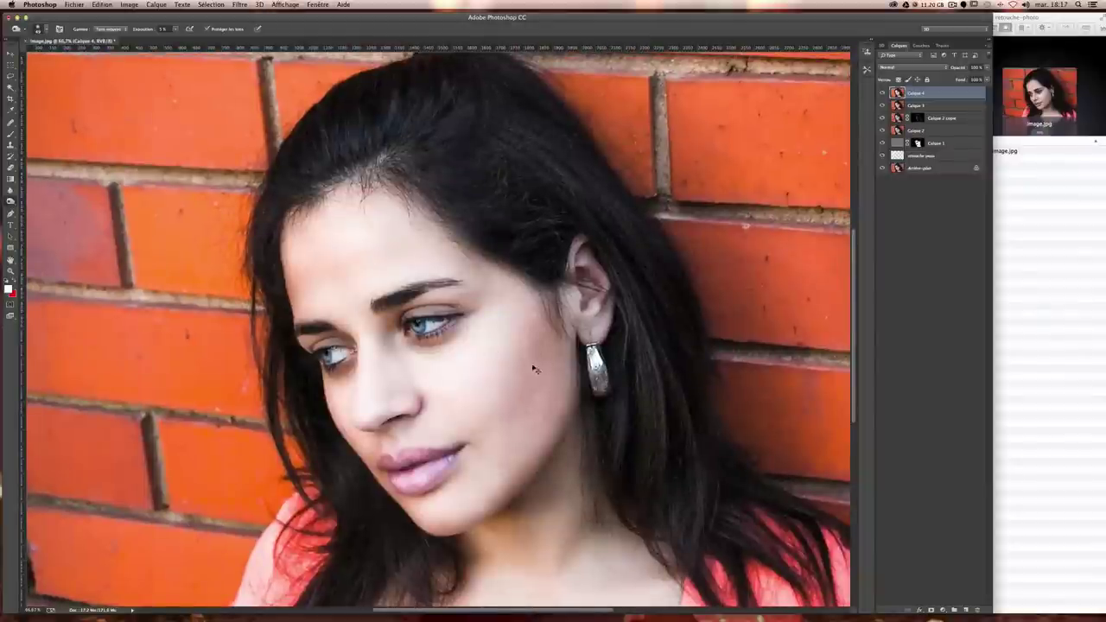
pyautogui.press('super+plus')
pyautogui.press('super+plus')
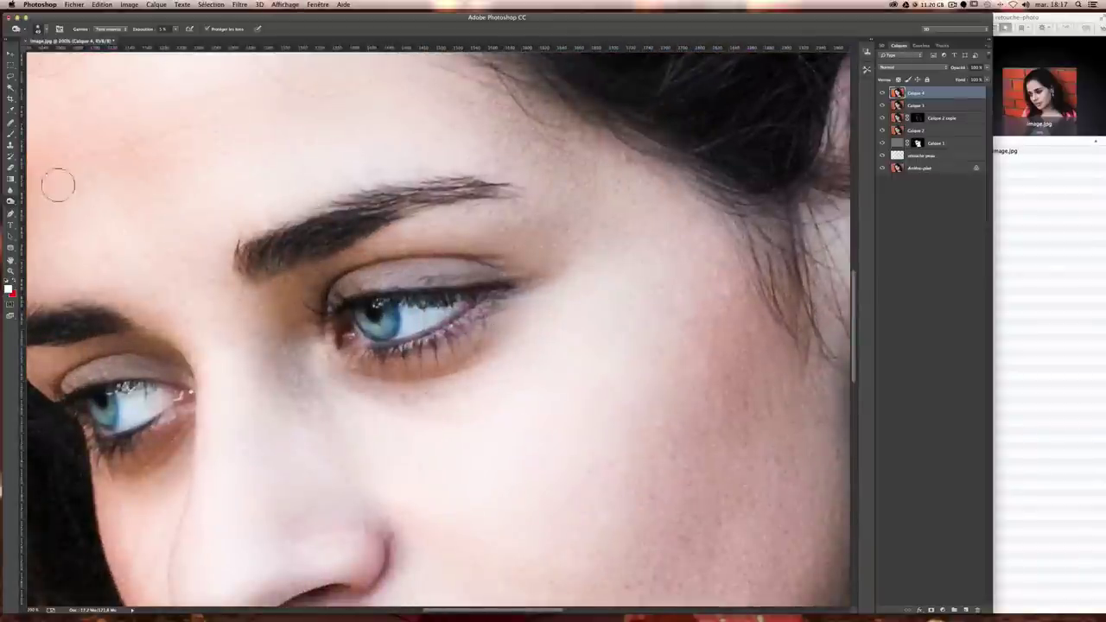
# - Pick a tool from the healing tool group and zoom in on the right eye's dark circle
pyautogui.click(10, 54)
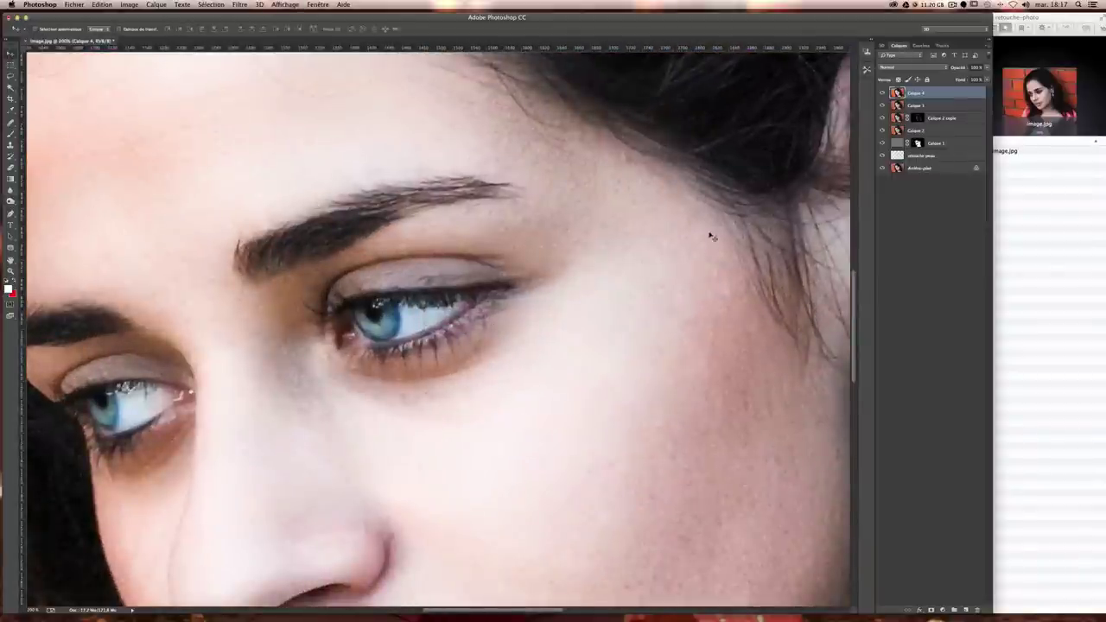
pyautogui.scroll(-3, 712, 237)
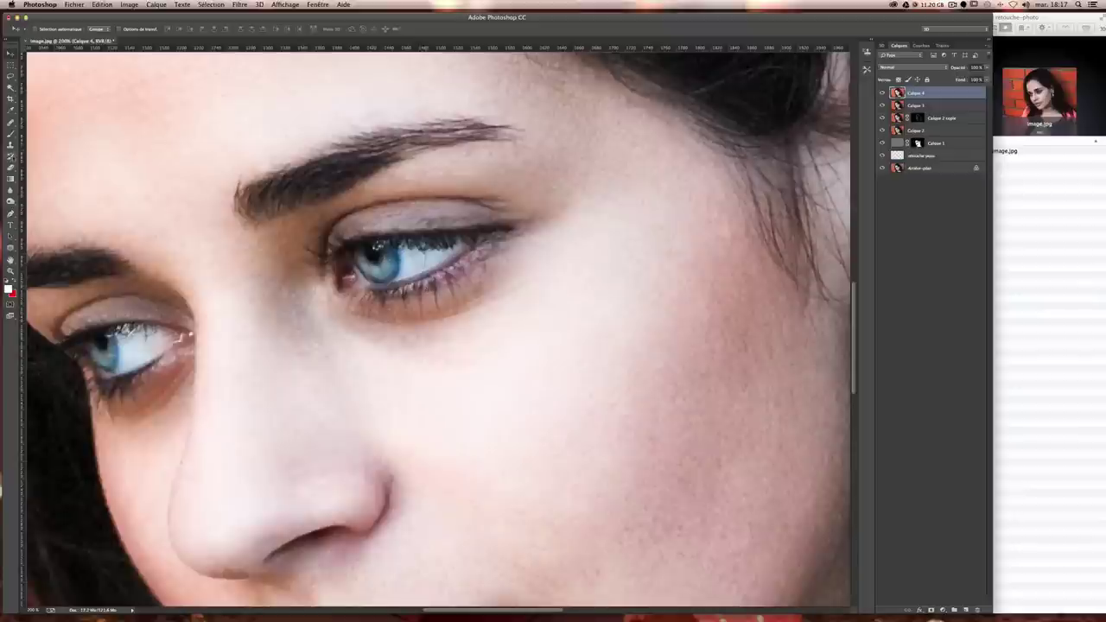
pyautogui.moveTo(11, 124)
pyautogui.mouseDown()
pyautogui.moveTo(79, 124)
pyautogui.moveTo(48, 136)
pyautogui.mouseUp()
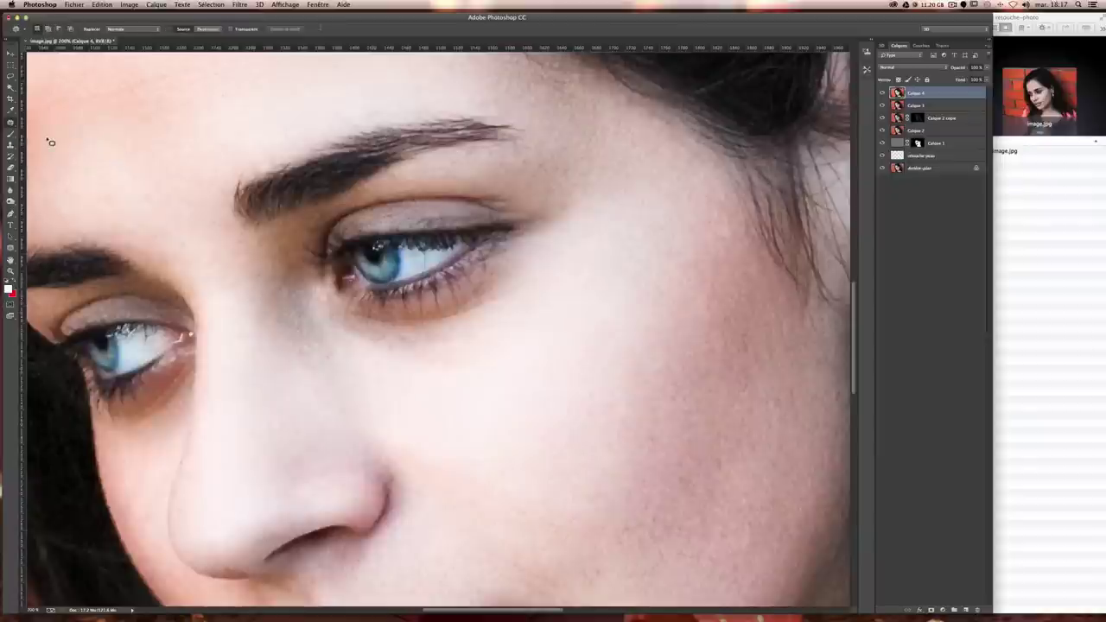
pyautogui.scroll(1, 414, 296)
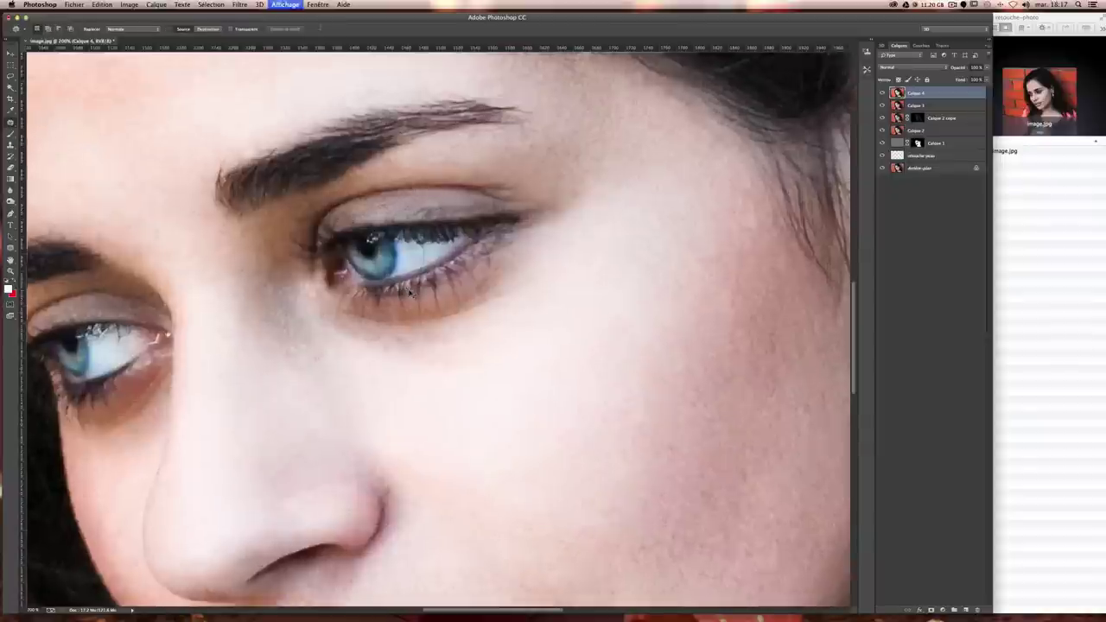
pyautogui.scroll(-2, 415, 279)
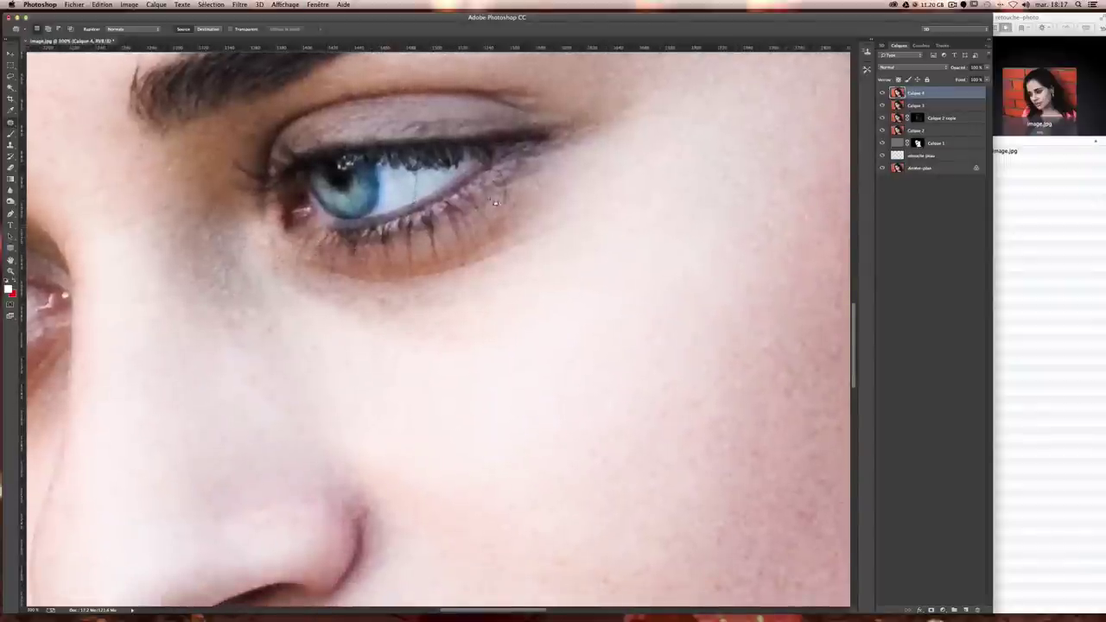
# - Trial-patch the dark circle under one eye, then undo it
pyautogui.moveTo(550, 156)
pyautogui.mouseDown()
pyautogui.moveTo(498, 293)
pyautogui.moveTo(331, 305)
pyautogui.moveTo(282, 278)
pyautogui.moveTo(272, 250)
pyautogui.moveTo(529, 161)
pyautogui.mouseUp()
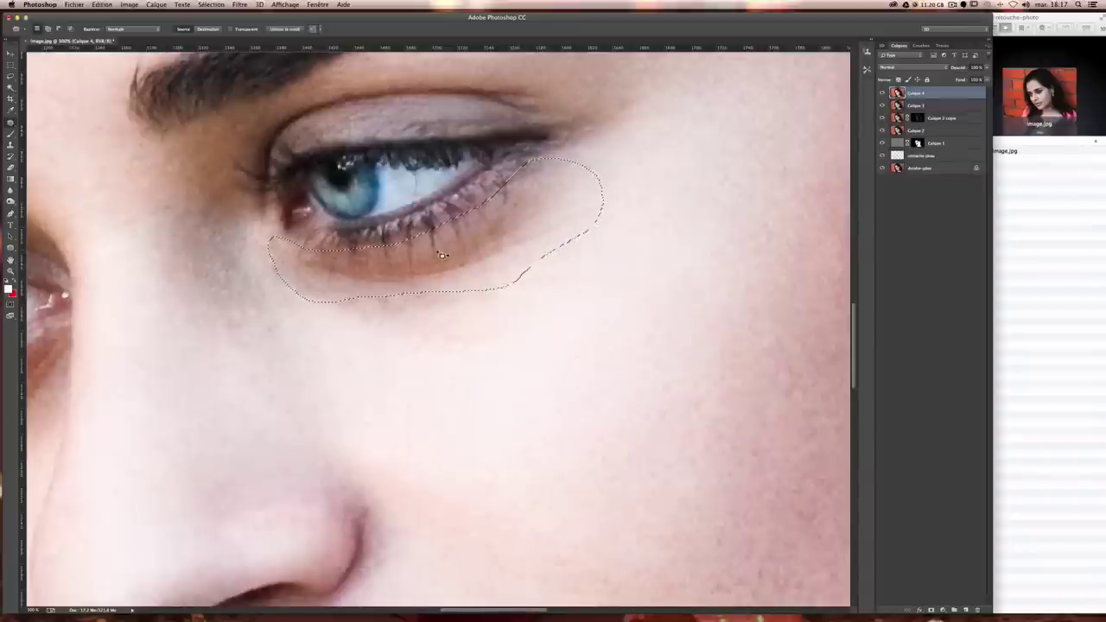
pyautogui.moveTo(440, 255)
pyautogui.mouseDown()
pyautogui.moveTo(469, 328)
pyautogui.moveTo(519, 323)
pyautogui.moveTo(522, 331)
pyautogui.moveTo(501, 328)
pyautogui.moveTo(511, 335)
pyautogui.mouseUp()
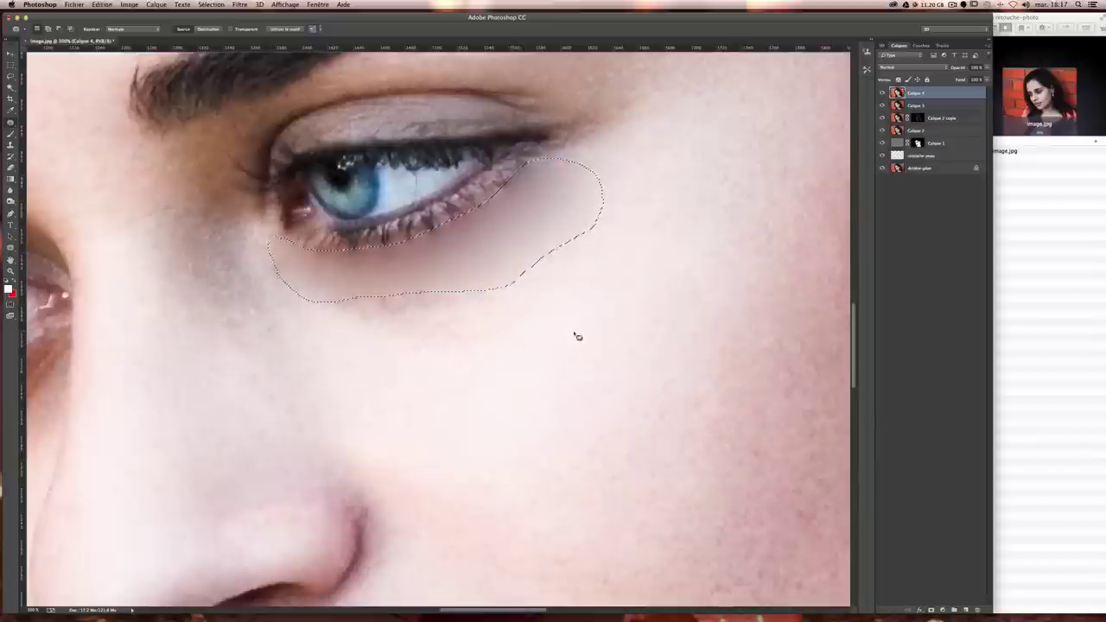
pyautogui.hotkey('ctrl', 'z')
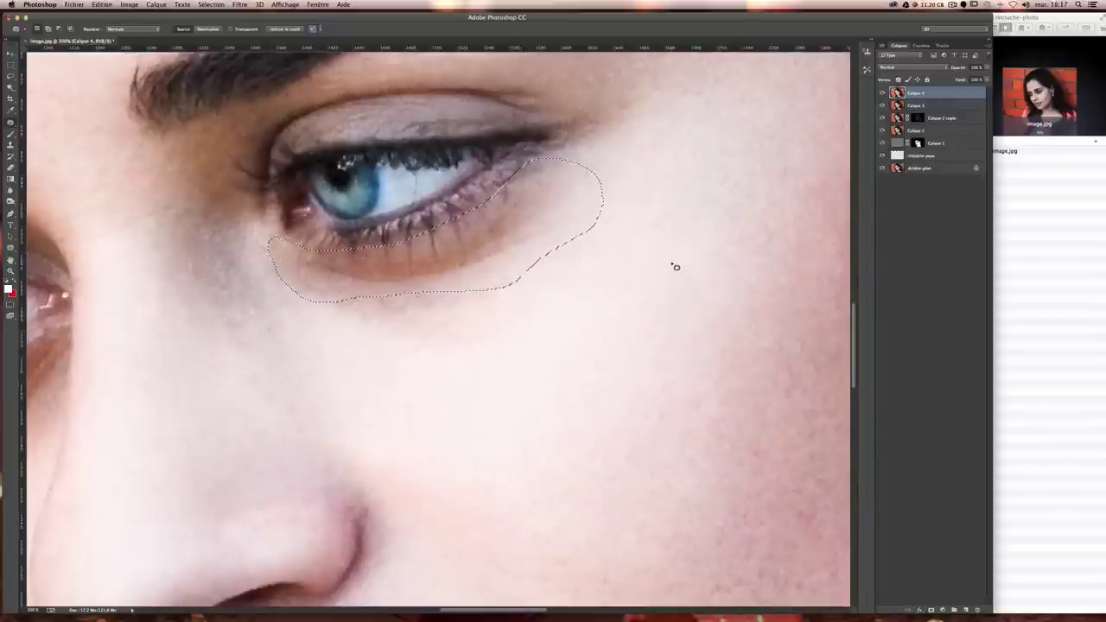
# - Toggle Calque 4 to compare before and after, then duplicate it as Calque 4 copie
pyautogui.click(882, 92)
pyautogui.click(882, 93)
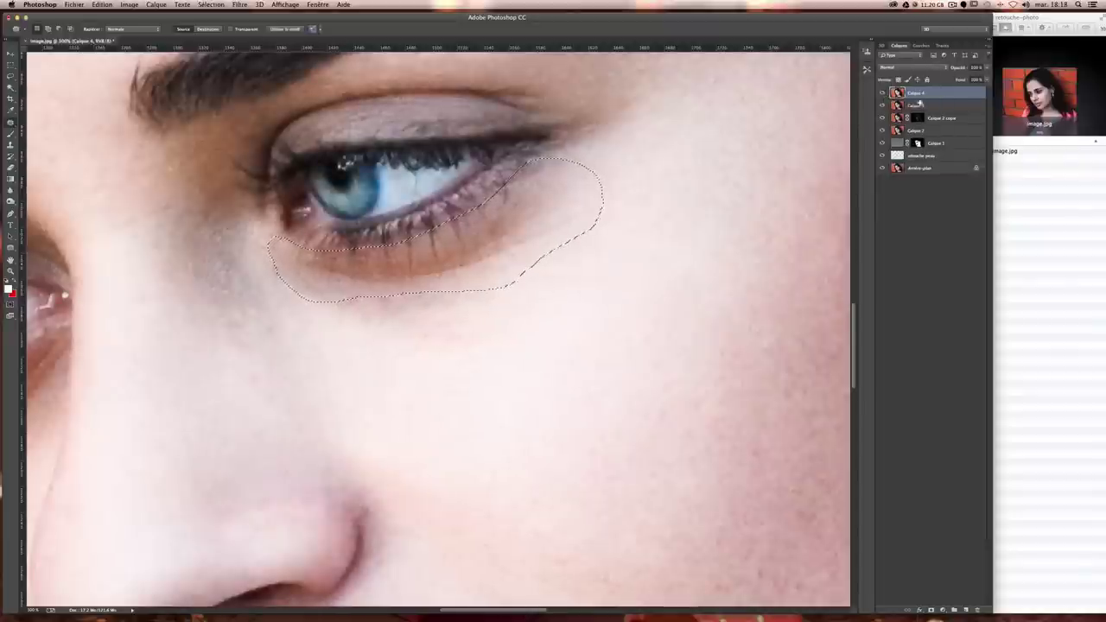
pyautogui.click(882, 92)
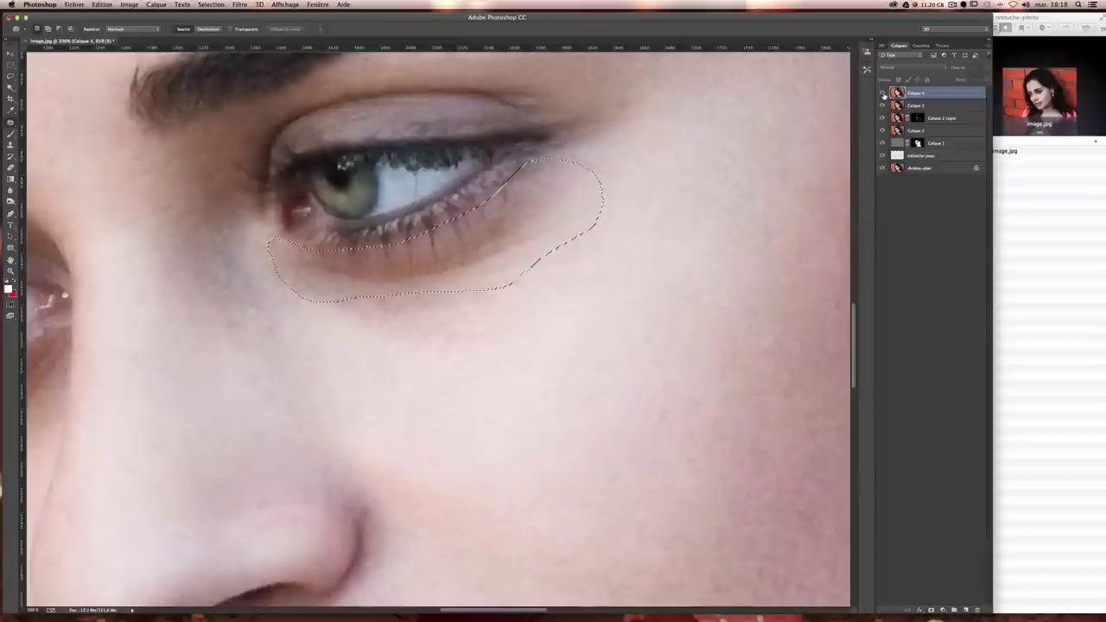
pyautogui.click(882, 93)
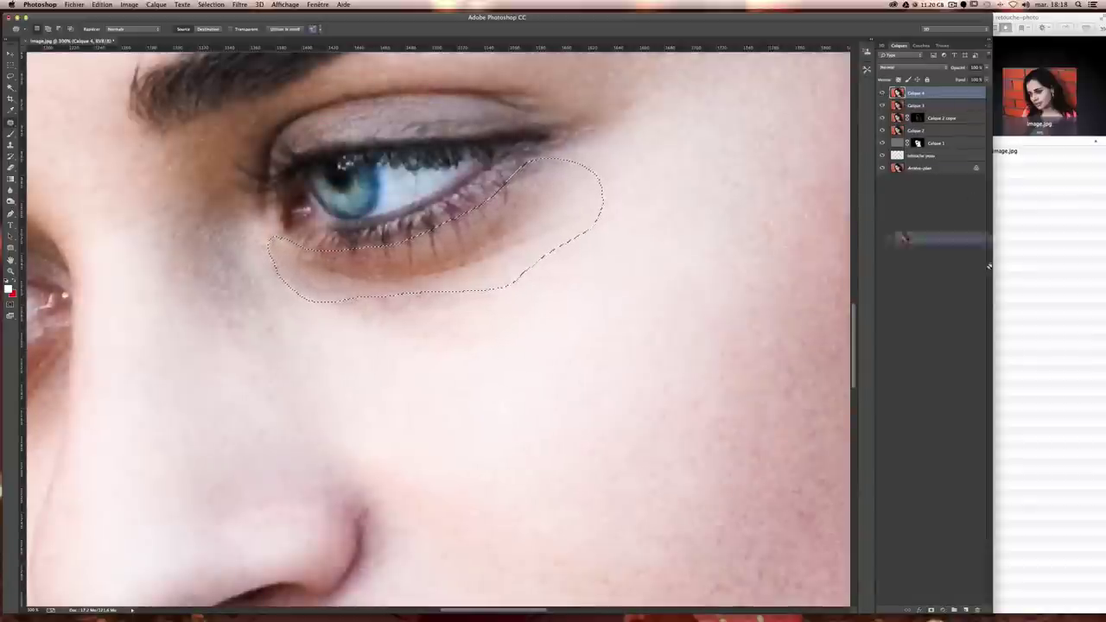
pyautogui.moveTo(968, 608); pyautogui.dragTo(967, 608)
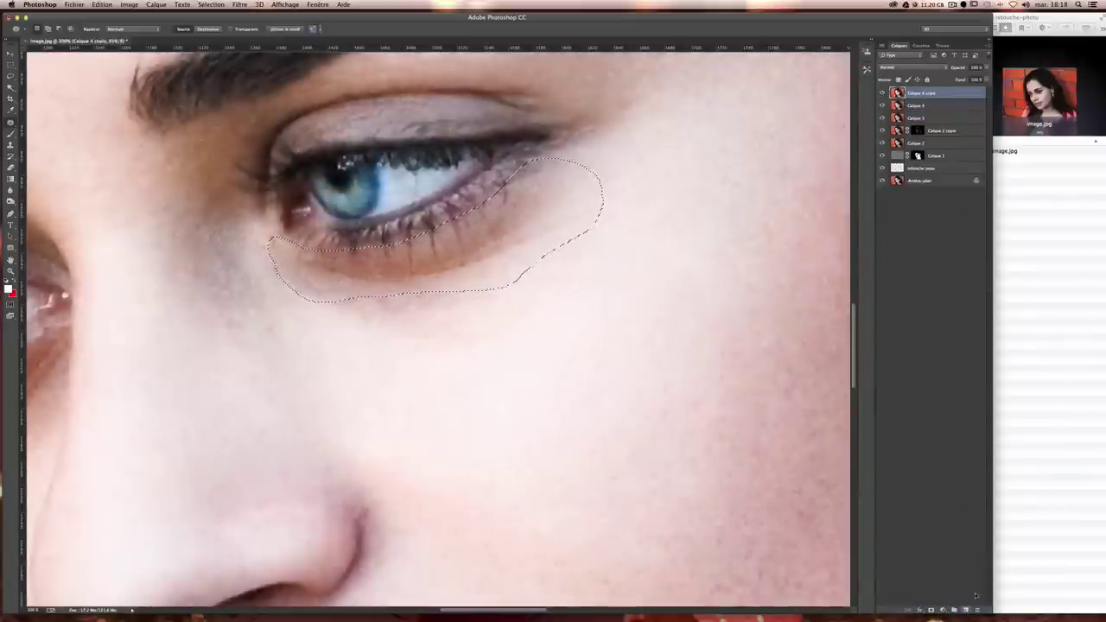
# - Try patching the under-eye shadow on the copy, then undo and deselect
pyautogui.moveTo(272, 268)
pyautogui.mouseDown()
pyautogui.moveTo(447, 281)
pyautogui.moveTo(502, 340)
pyautogui.mouseUp()
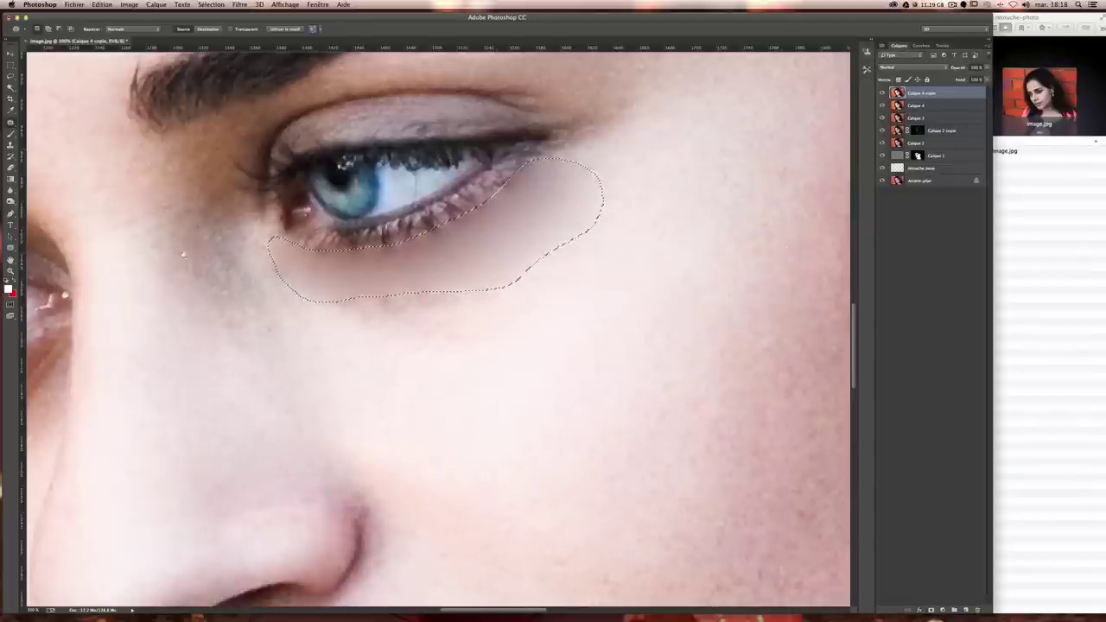
pyautogui.hscroll(-5, 466, 255)
pyautogui.hscroll(-5, 501, 246)
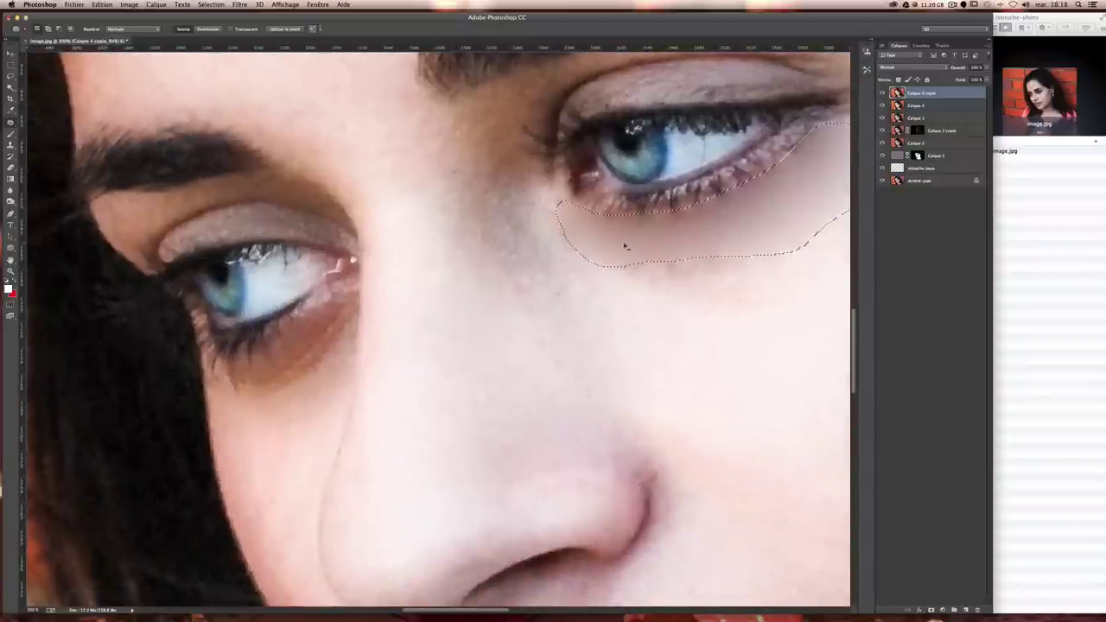
pyautogui.hotkey('ctrl', 'z')
pyautogui.hscroll(2, 778, 246)
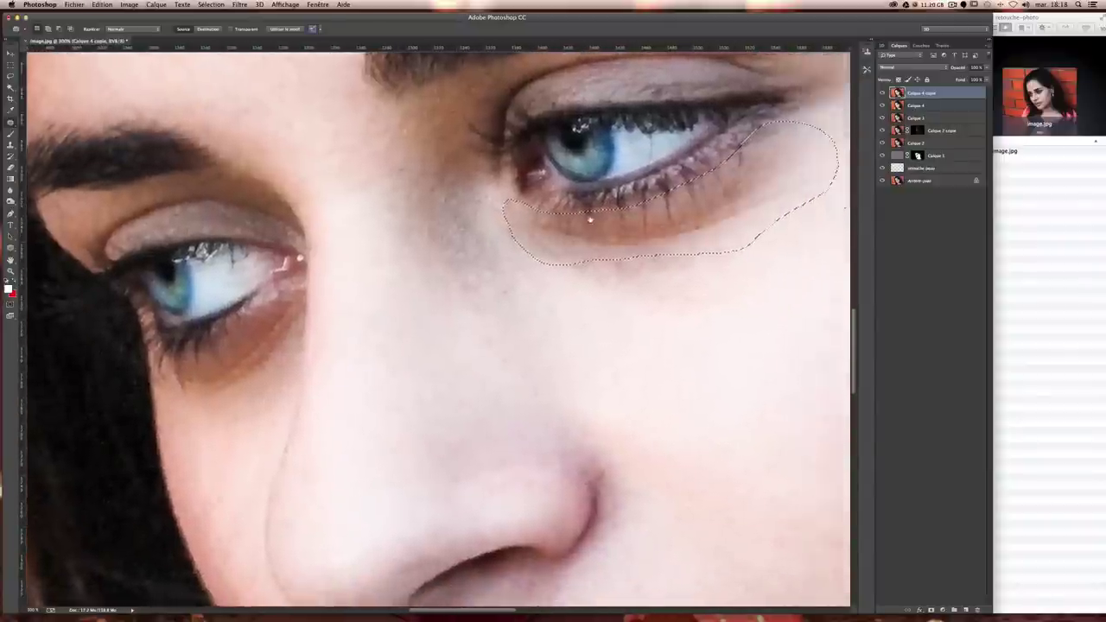
pyautogui.hscroll(3, 648, 229)
pyautogui.hotkey('ctrl', 'd')
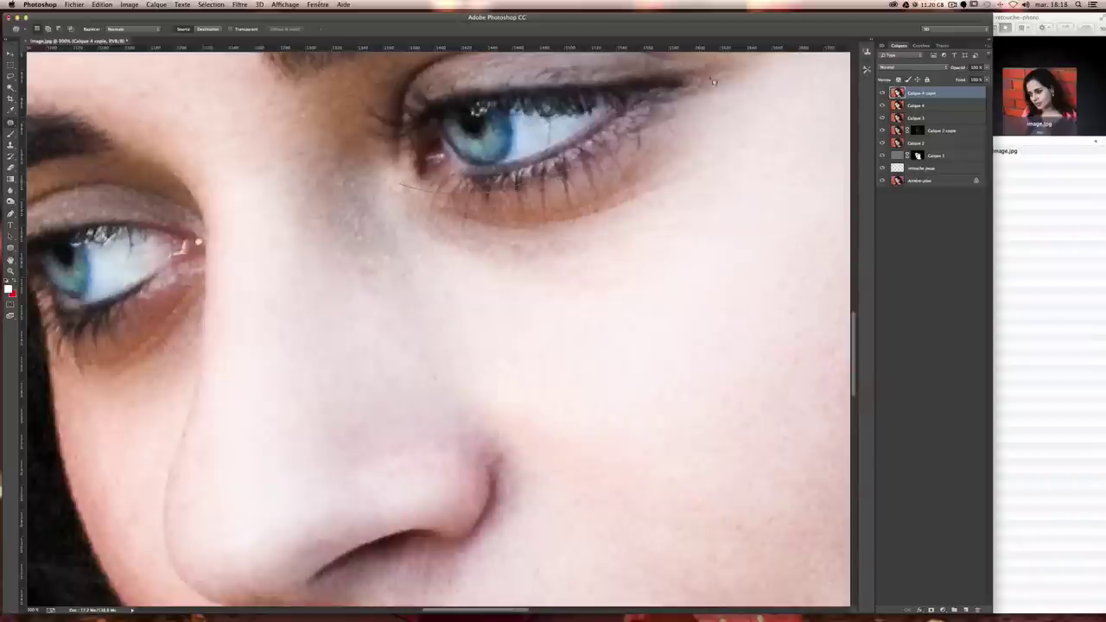
# - Patch the dark circle under the first eye with smoother cheek skin and deselect
pyautogui.moveTo(713, 81)
pyautogui.mouseDown()
pyautogui.moveTo(795, 128)
pyautogui.moveTo(714, 247)
pyautogui.moveTo(582, 306)
pyautogui.moveTo(417, 250)
pyautogui.moveTo(396, 188)
pyautogui.mouseUp()
pyautogui.moveTo(585, 264); pyautogui.dragTo(667, 394)
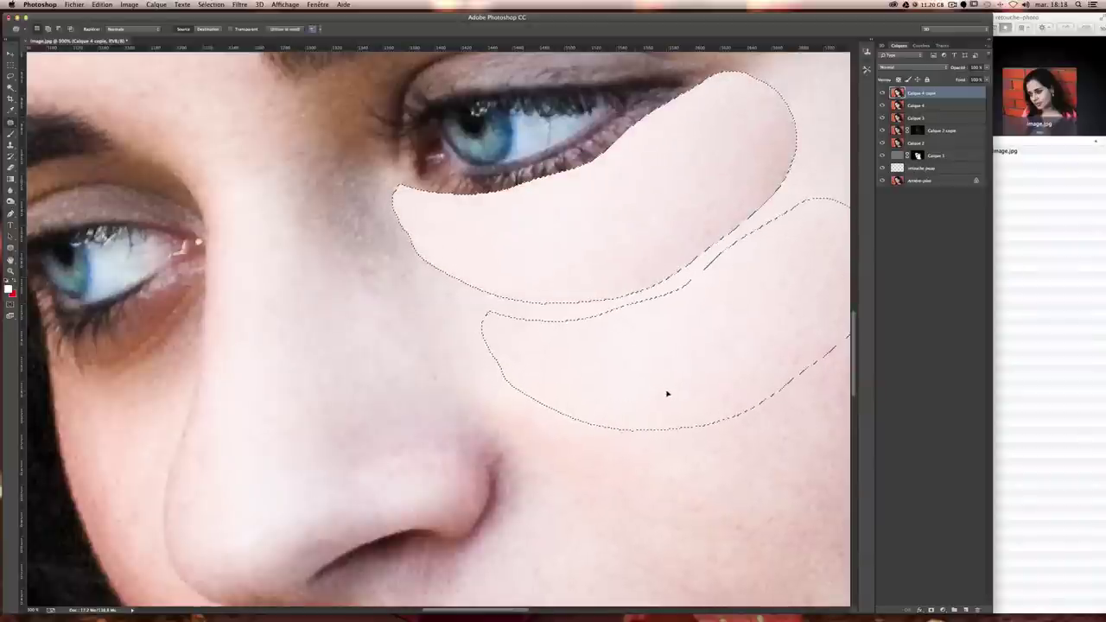
pyautogui.hscroll(-5, 632, 241)
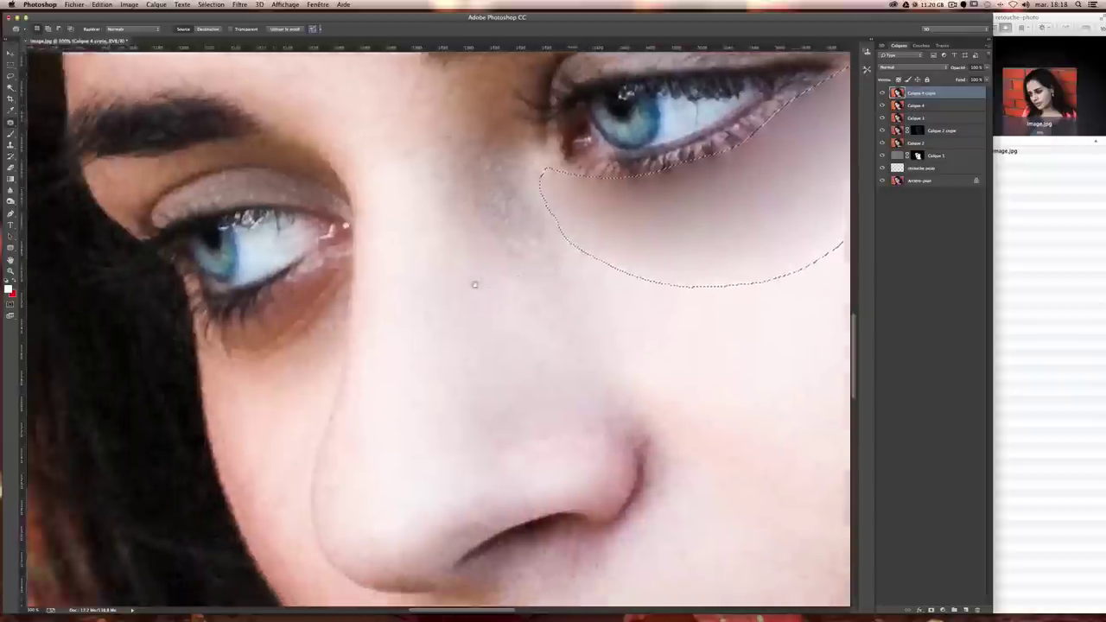
pyautogui.hscroll(-3, 633, 241)
pyautogui.hotkey('ctrl', 'd')
pyautogui.hscroll(5, 596, 242)
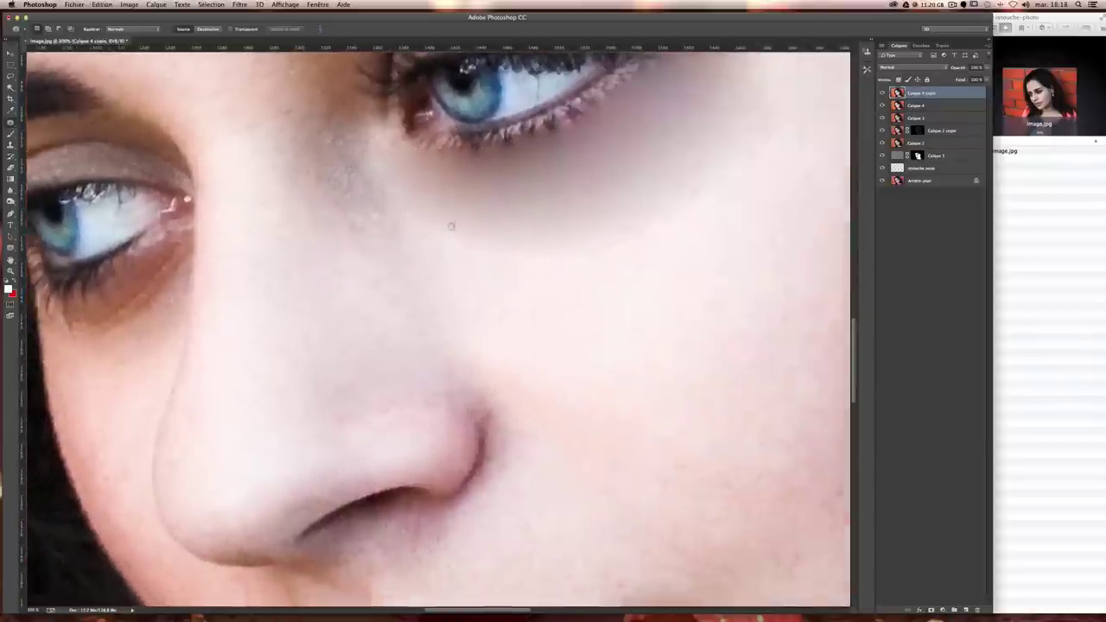
pyautogui.hscroll(-3, 560, 236)
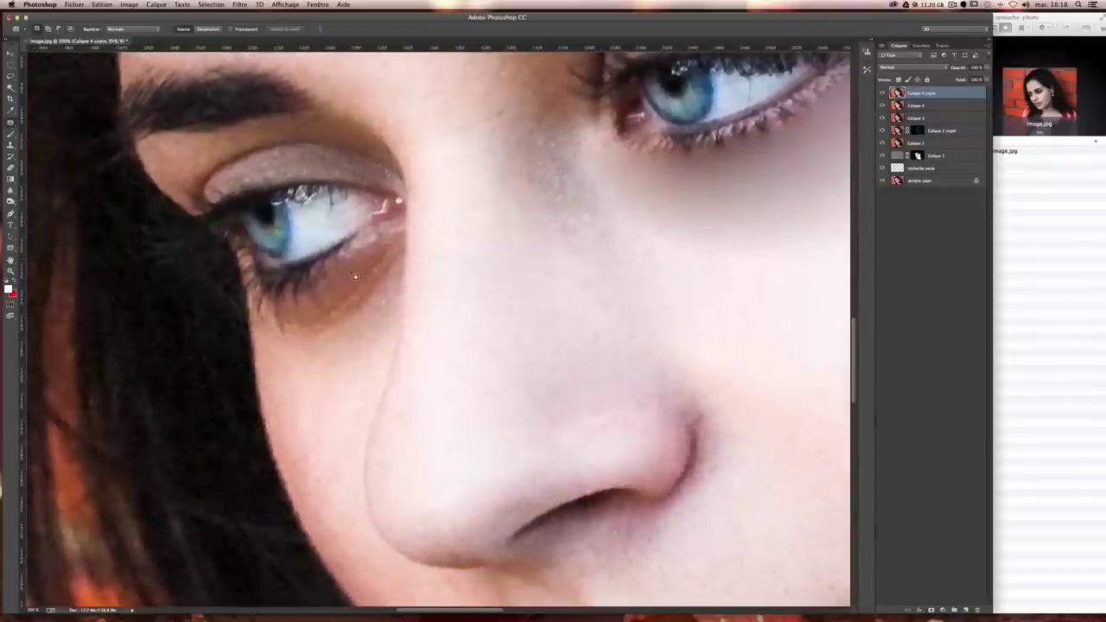
# - Patch the dark circle under the other eye with cheek skin and deselect
pyautogui.moveTo(266, 333); pyautogui.dragTo(399, 243)
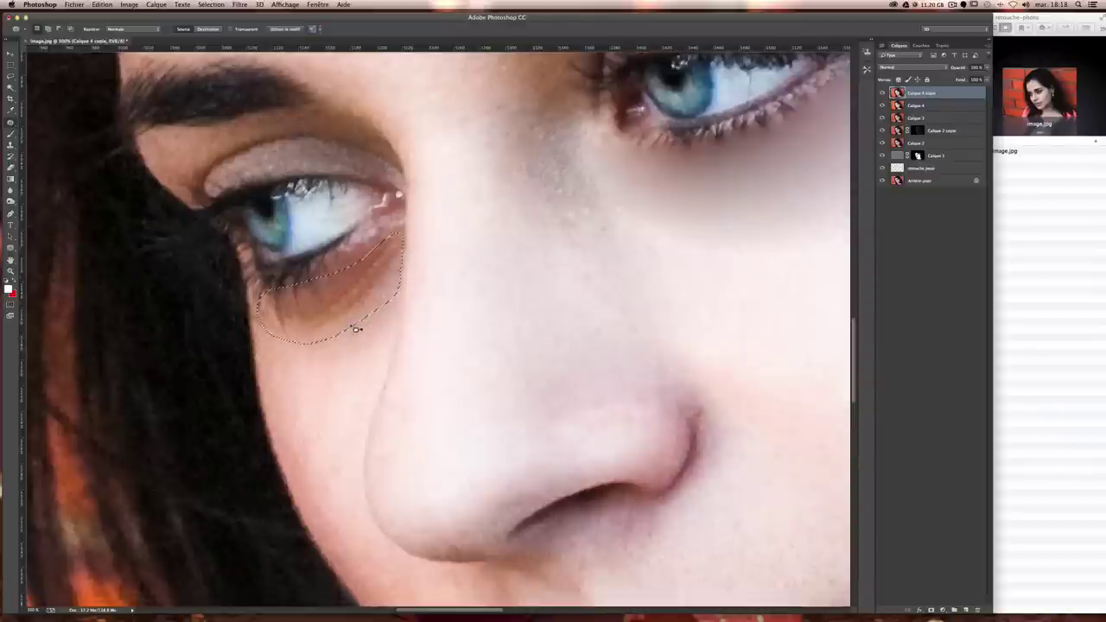
pyautogui.scroll(-2, 357, 321)
pyautogui.moveTo(342, 275); pyautogui.dragTo(479, 389)
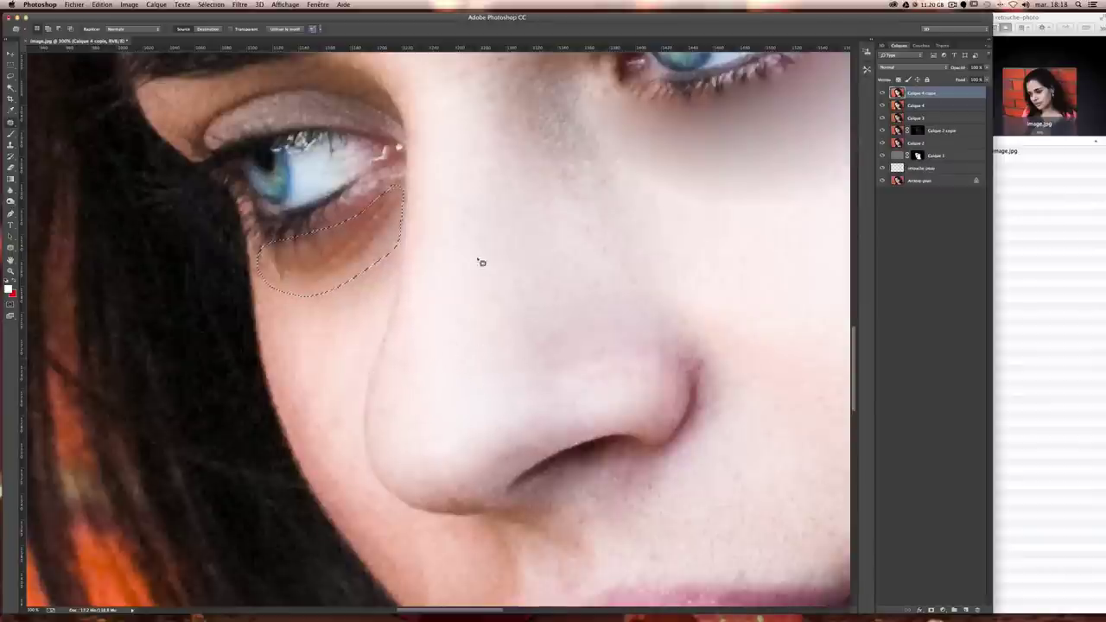
pyautogui.hotkey('ctrl', 'd')
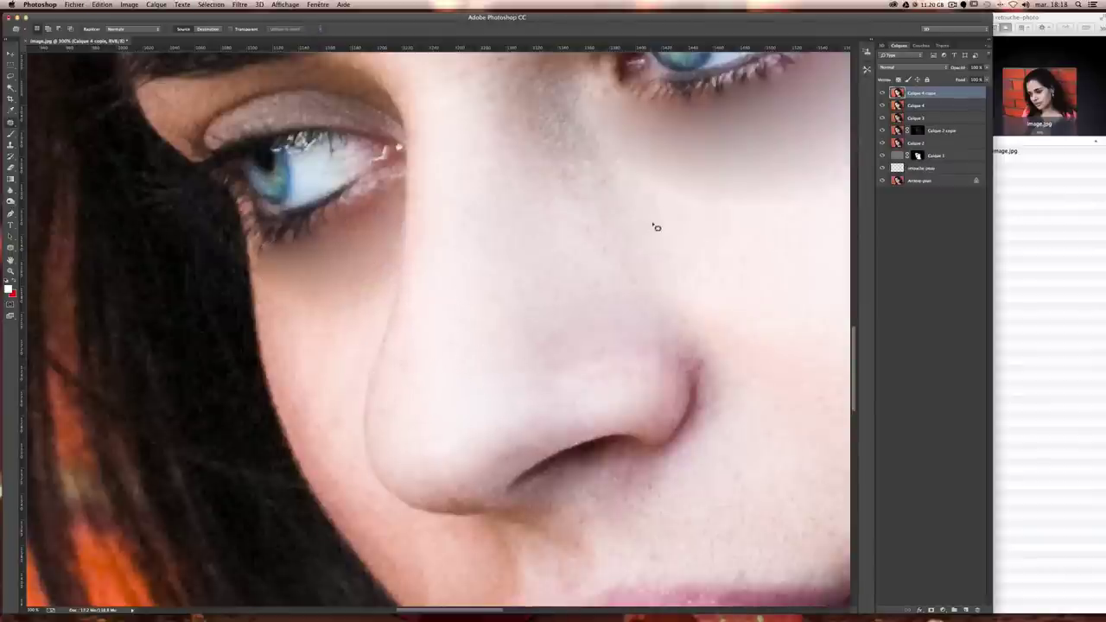
# - Set the Calque 4 copie layer opacity to 31%
pyautogui.hotkey('ctrl', '-')
pyautogui.hotkey('ctrl', '-')
pyautogui.hotkey('ctrl', '-')
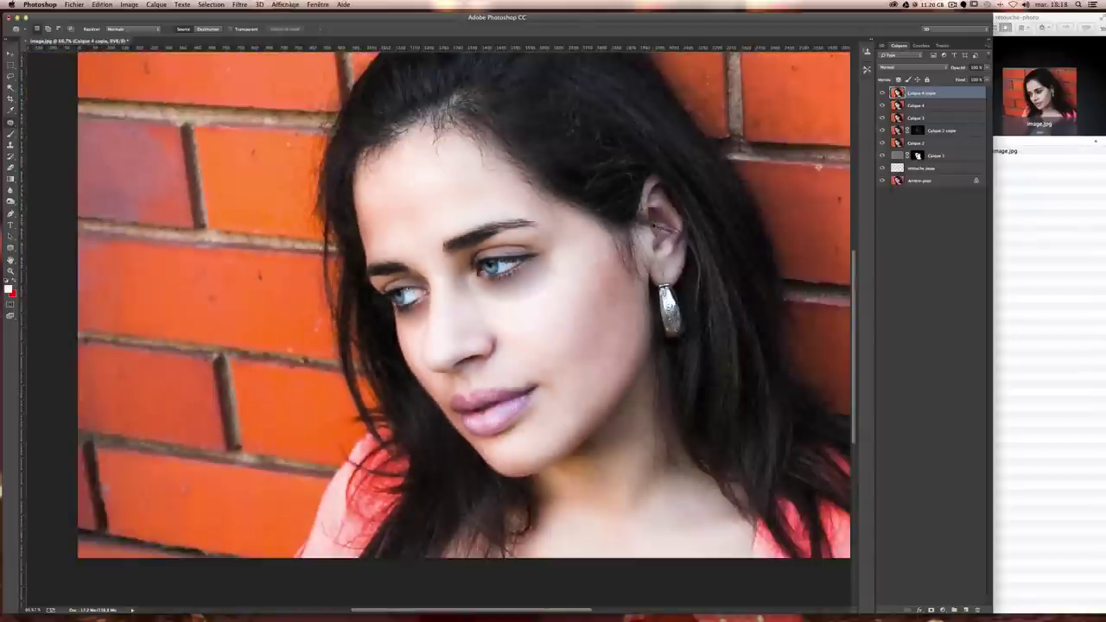
pyautogui.hotkey('ctrl', '-')
pyautogui.hotkey('ctrl', '+')
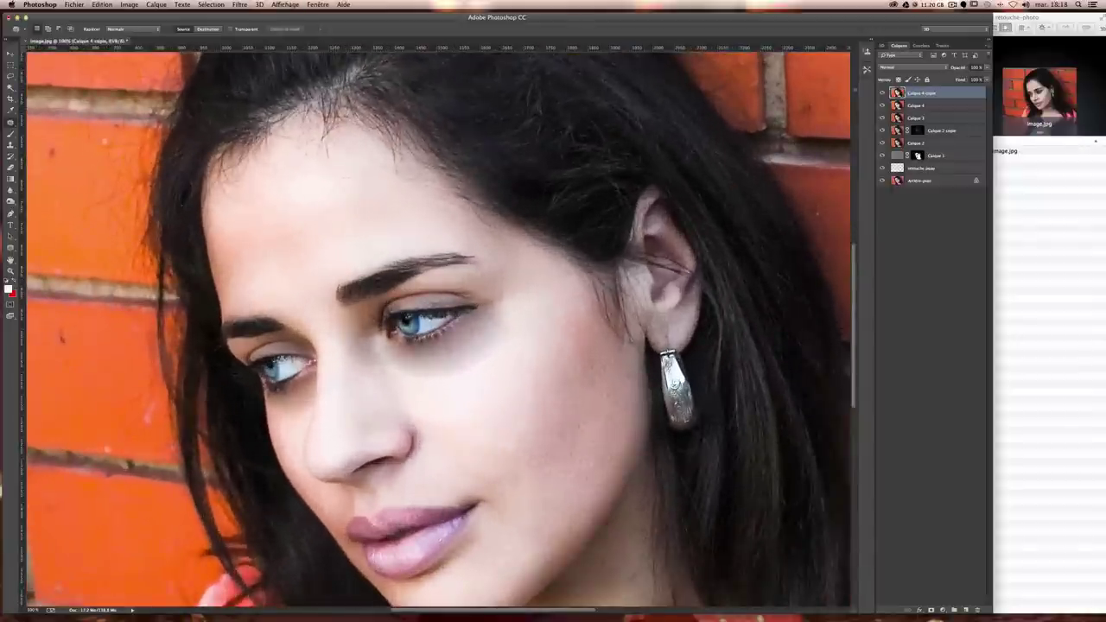
pyautogui.moveTo(986, 68); pyautogui.dragTo(966, 78)
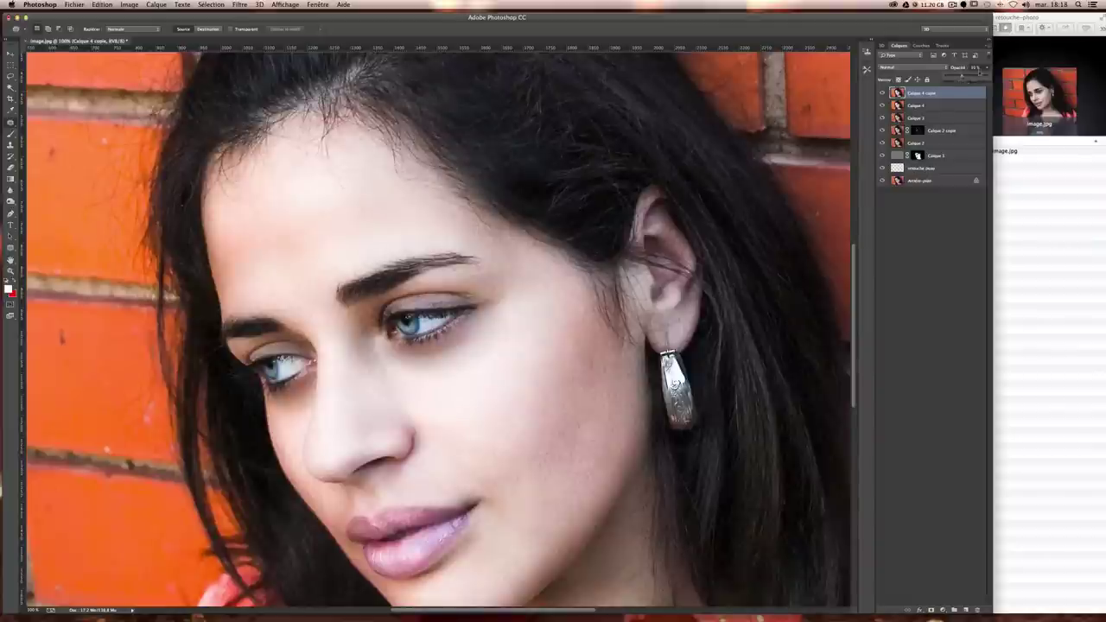
pyautogui.click(977, 67)
pyautogui.write('31')
pyautogui.press('Return')
# - Toggle Calque 4 copie off and on to compare the under-eye retouch
pyautogui.click(881, 92)
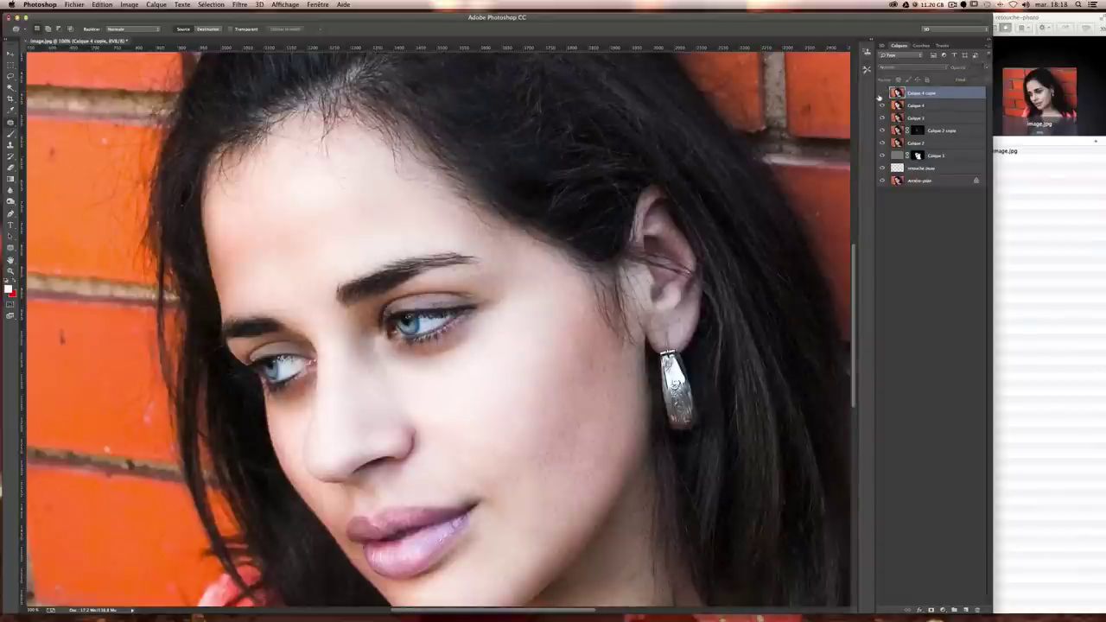
pyautogui.click(881, 92)
pyautogui.click(881, 92)
pyautogui.click(881, 93)
pyautogui.click(881, 92)
pyautogui.click(882, 92)
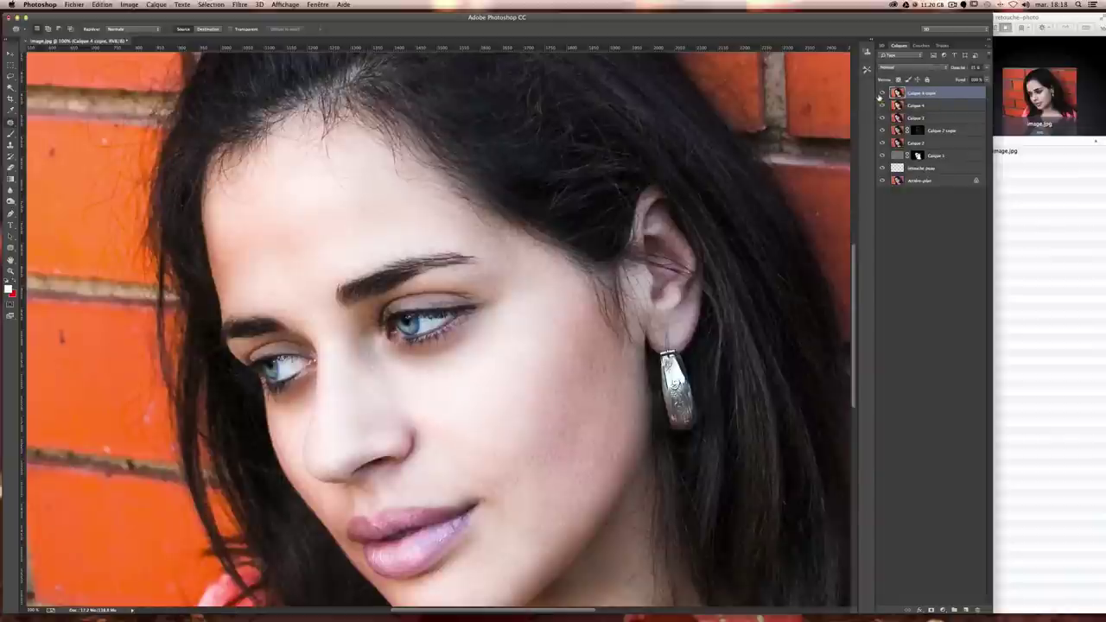
pyautogui.hotkey('ctrl', '-')
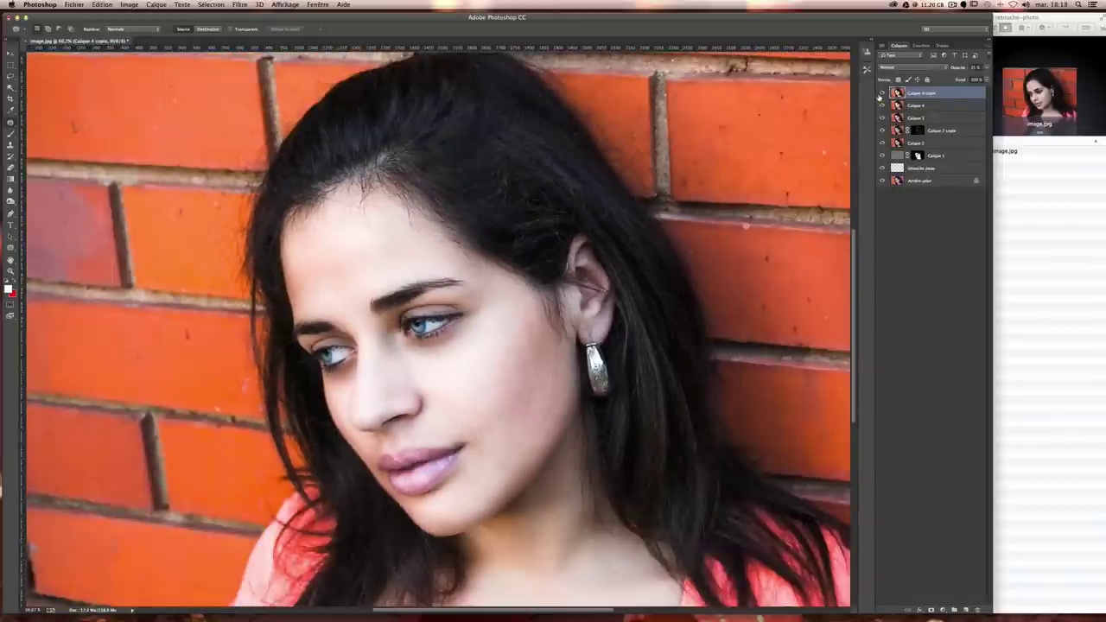
pyautogui.click(881, 93)
pyautogui.click(881, 93)
pyautogui.click(881, 92)
pyautogui.click(881, 93)
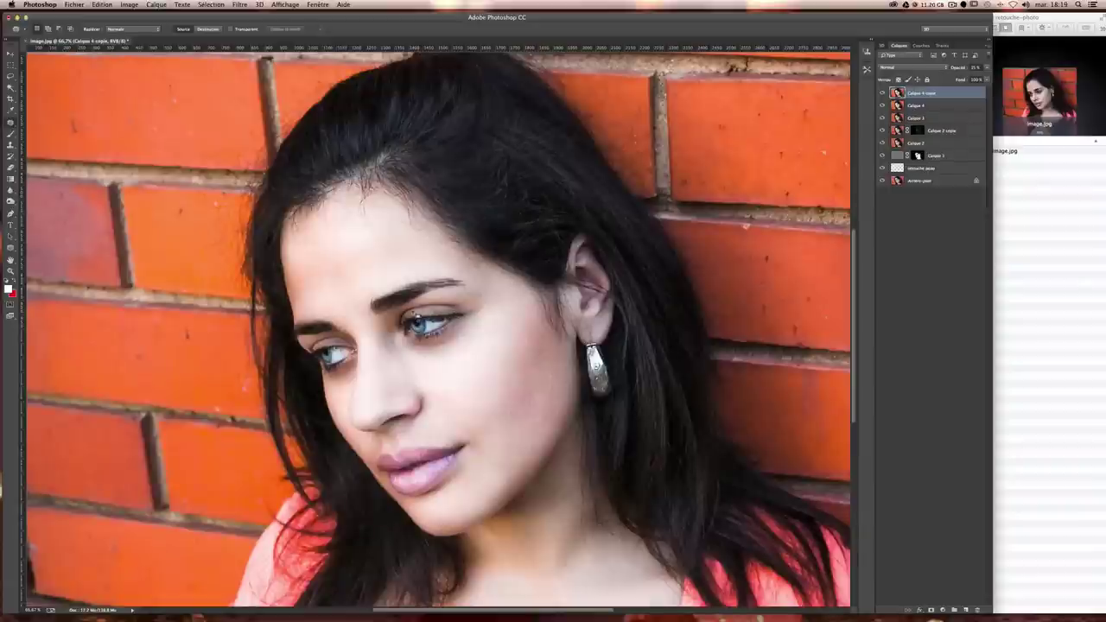
# - Add a new empty layer on top and set the foreground colour to pale pink edb1e6
pyautogui.click(966, 610)
pyautogui.click(9, 291)
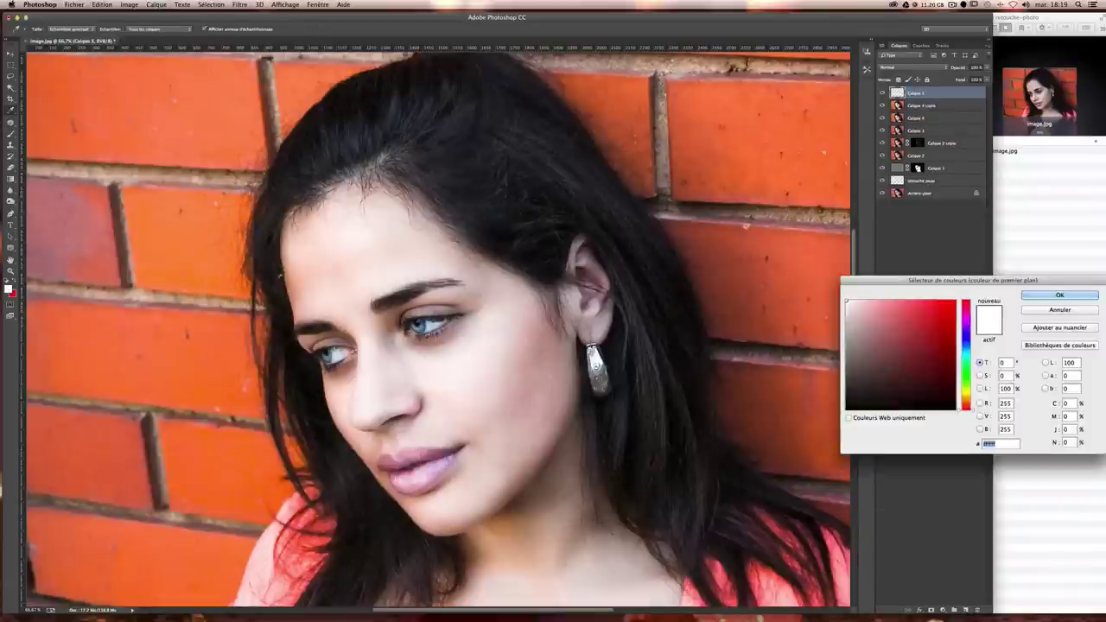
pyautogui.click(966, 316)
pyautogui.click(864, 316)
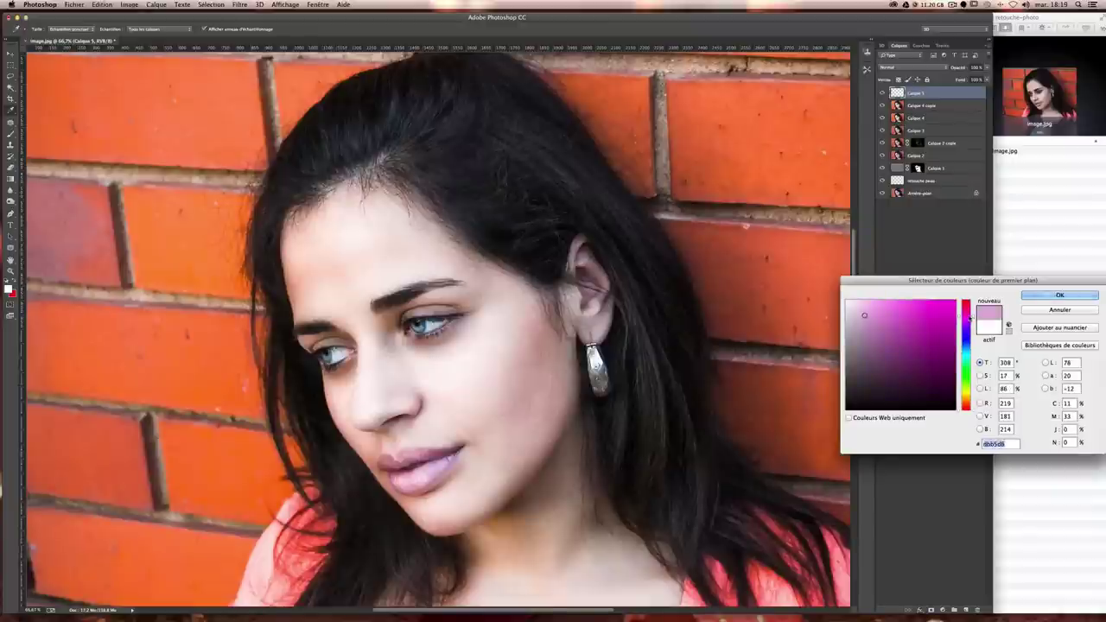
pyautogui.click(965, 316)
pyautogui.click(871, 307)
pyautogui.click(1059, 294)
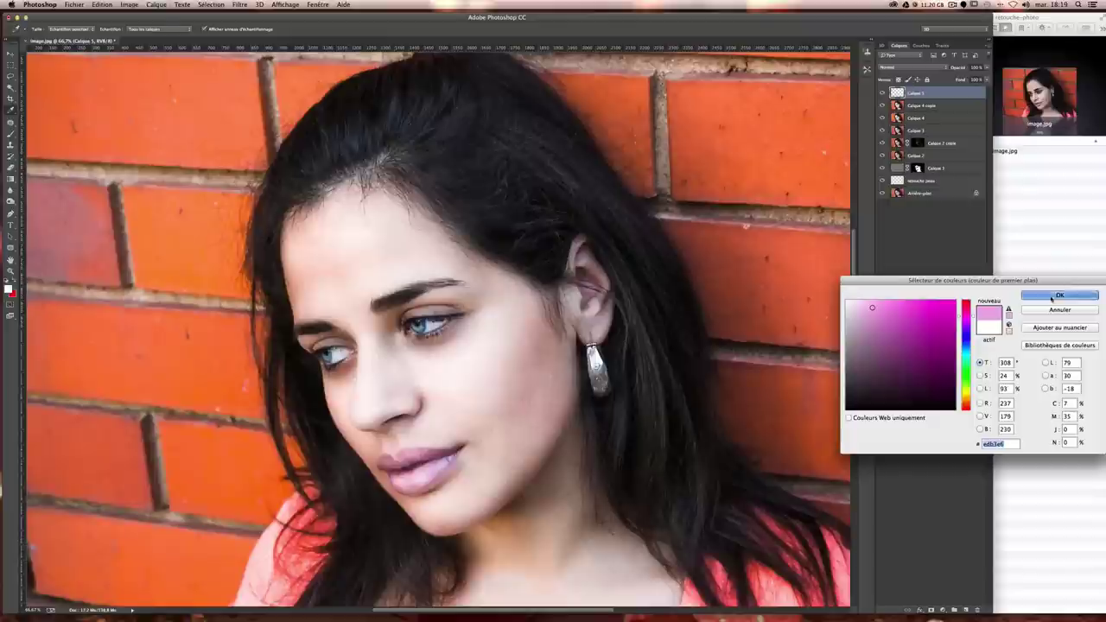
# - Switch to the Brush tool, zoom in on the eyes and set brush opacity to 30%
pyautogui.press('b')
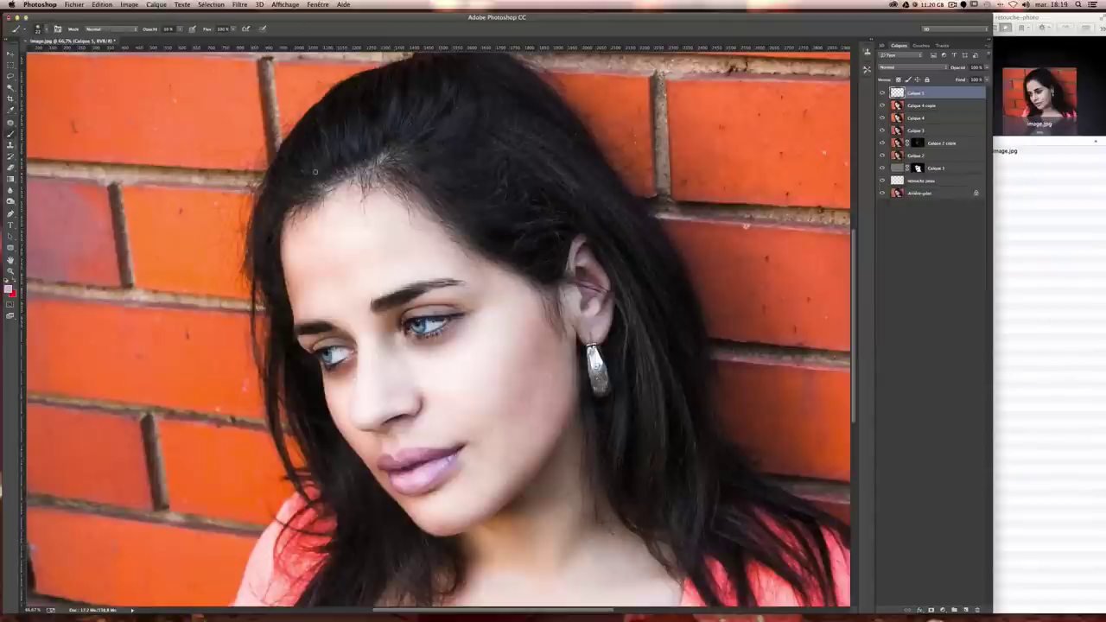
pyautogui.hotkey('ctrl', '+')
pyautogui.hotkey('ctrl', '+')
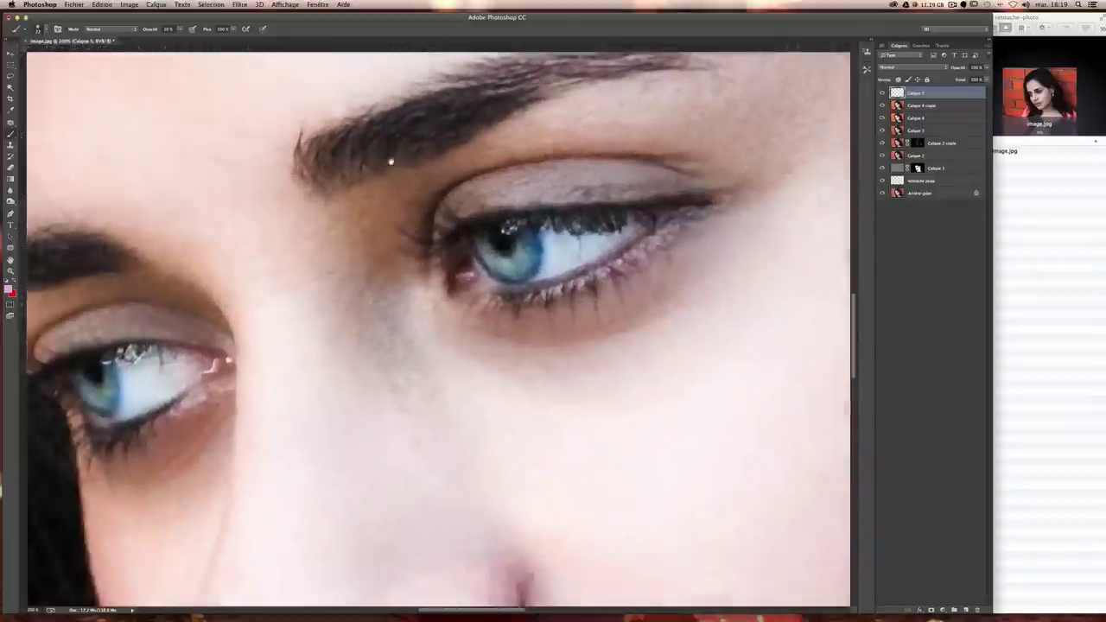
pyautogui.hscroll(-5, 391, 161)
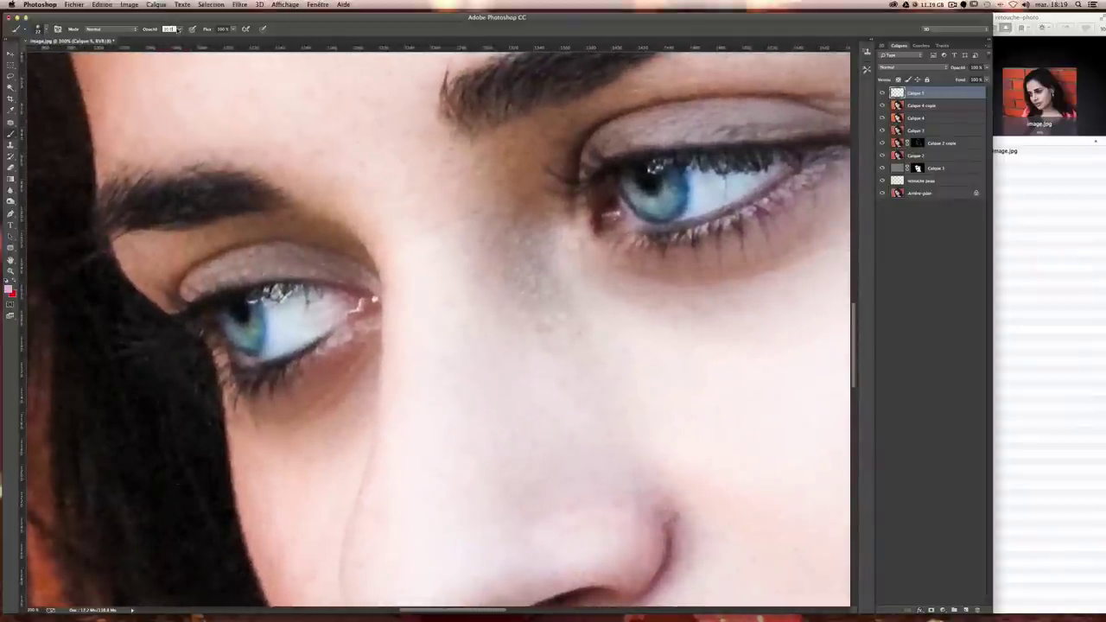
pyautogui.moveTo(180, 29); pyautogui.dragTo(194, 37)
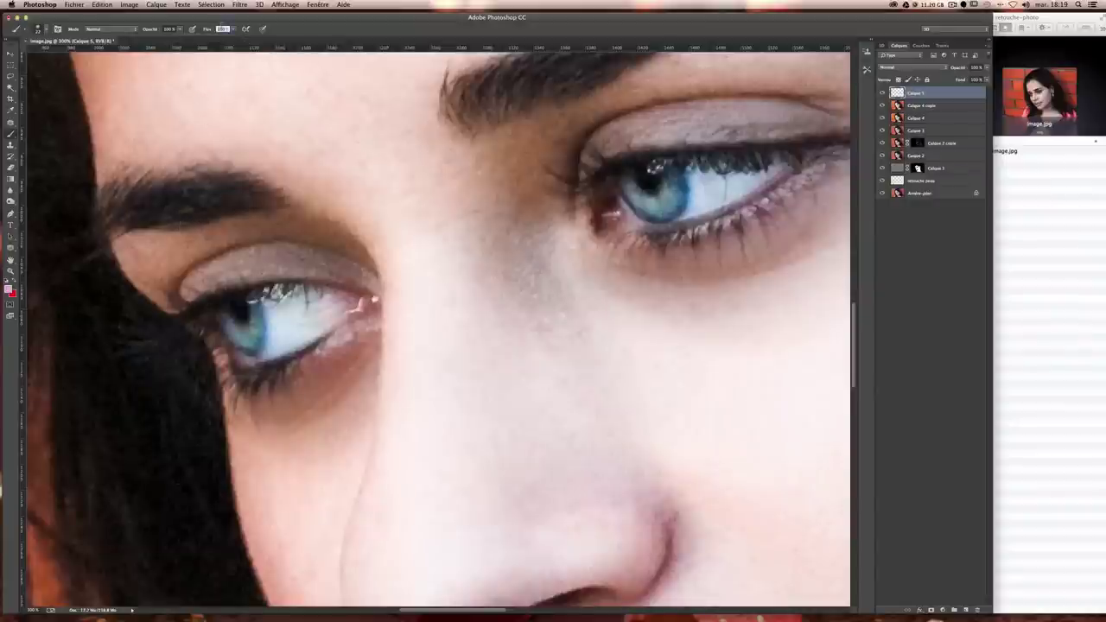
pyautogui.click(170, 28)
pyautogui.write('30')
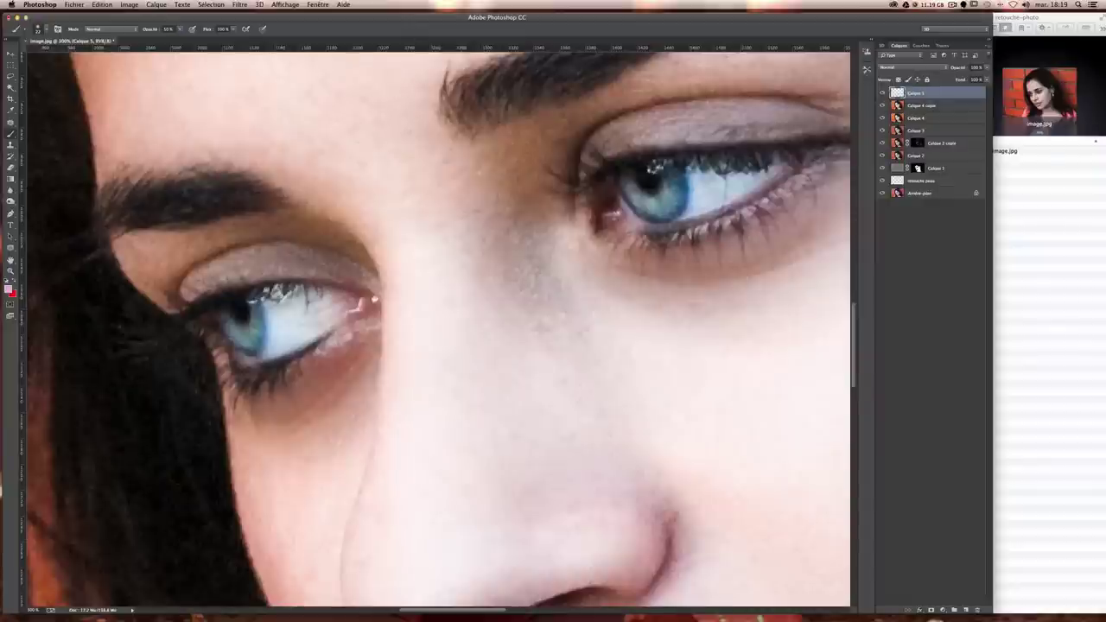
# - Paint pink over the left and right upper eyelids, then zoom back out to the face
pyautogui.moveTo(185, 289)
pyautogui.mouseDown()
pyautogui.moveTo(250, 259)
pyautogui.moveTo(342, 268)
pyautogui.moveTo(380, 289)
pyautogui.moveTo(251, 246)
pyautogui.moveTo(195, 255)
pyautogui.moveTo(169, 298)
pyautogui.mouseUp()
pyautogui.moveTo(771, 173); pyautogui.dragTo(661, 209)
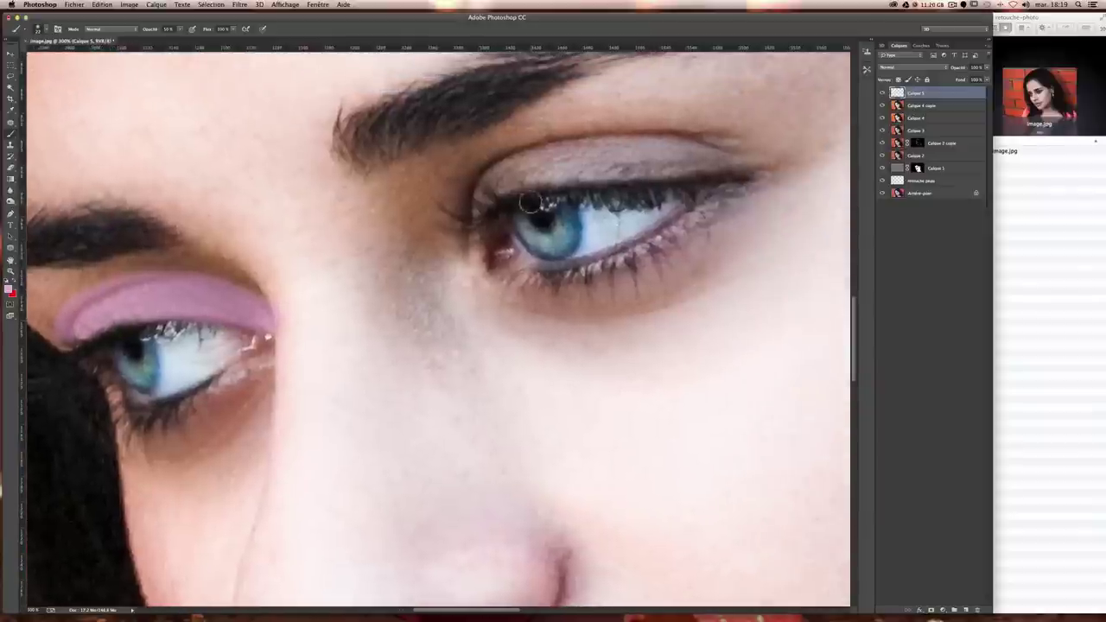
pyautogui.moveTo(484, 194)
pyautogui.mouseDown()
pyautogui.moveTo(562, 154)
pyautogui.moveTo(734, 149)
pyautogui.moveTo(481, 194)
pyautogui.mouseUp()
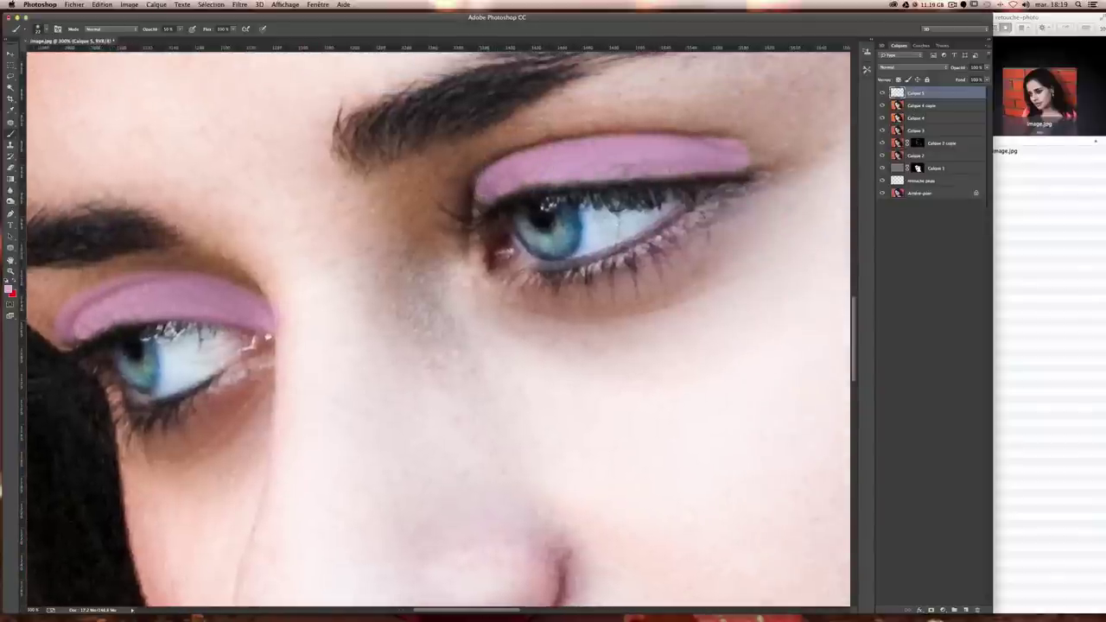
pyautogui.hotkey('ctrl', '-')
pyautogui.hotkey('ctrl', '-')
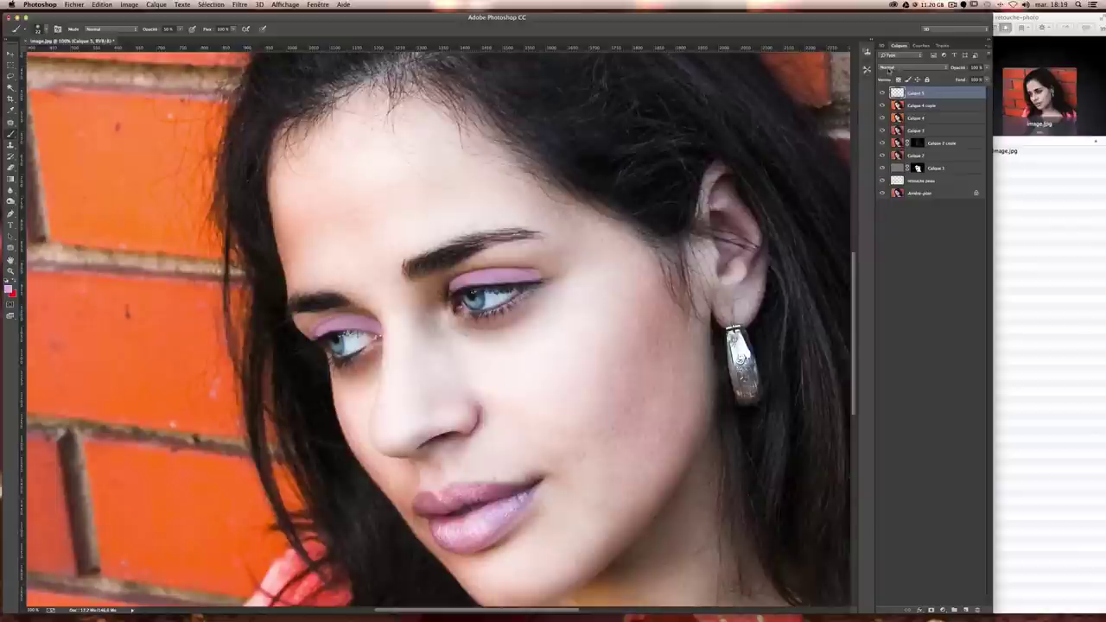
# - Set the eyeshadow layer's blend mode to Lumière tamisée
pyautogui.click(890, 69)
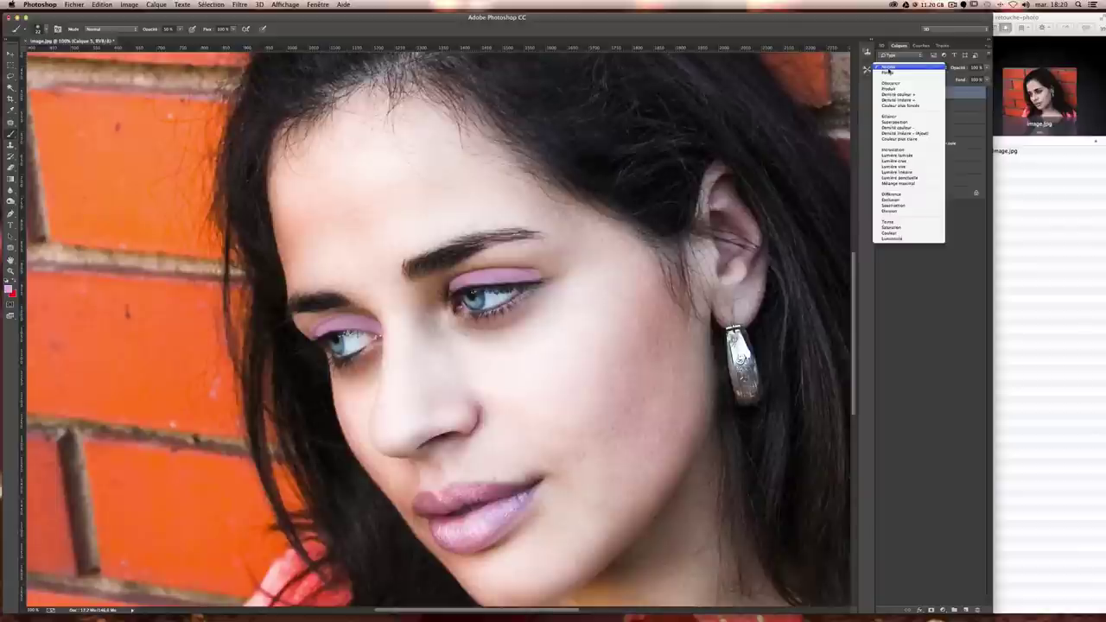
pyautogui.click(917, 152)
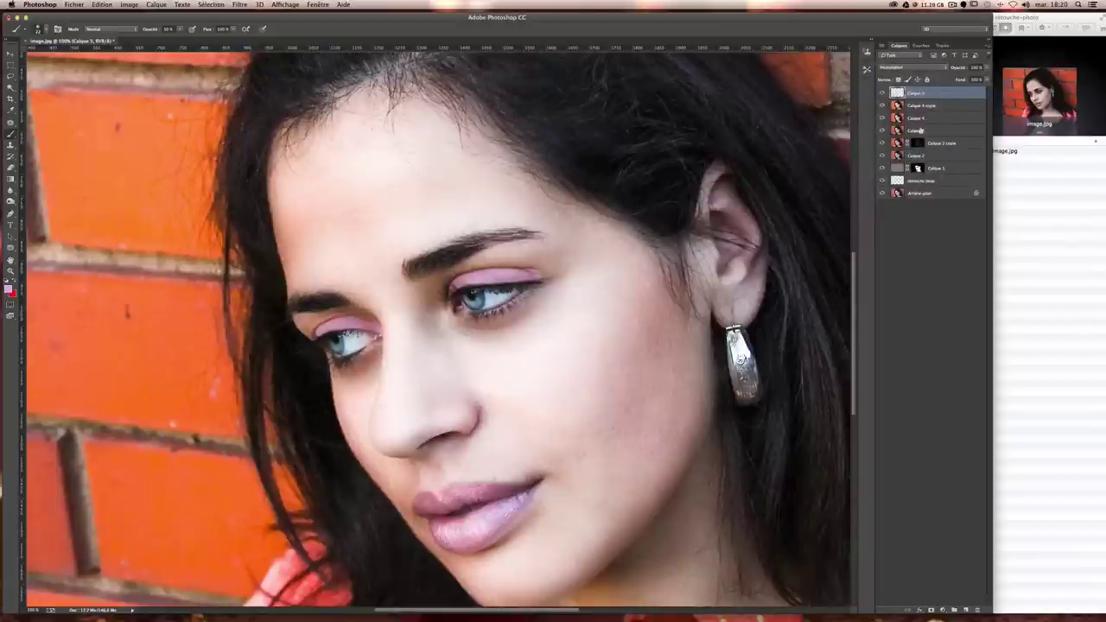
pyautogui.click(898, 66)
pyautogui.click(903, 76)
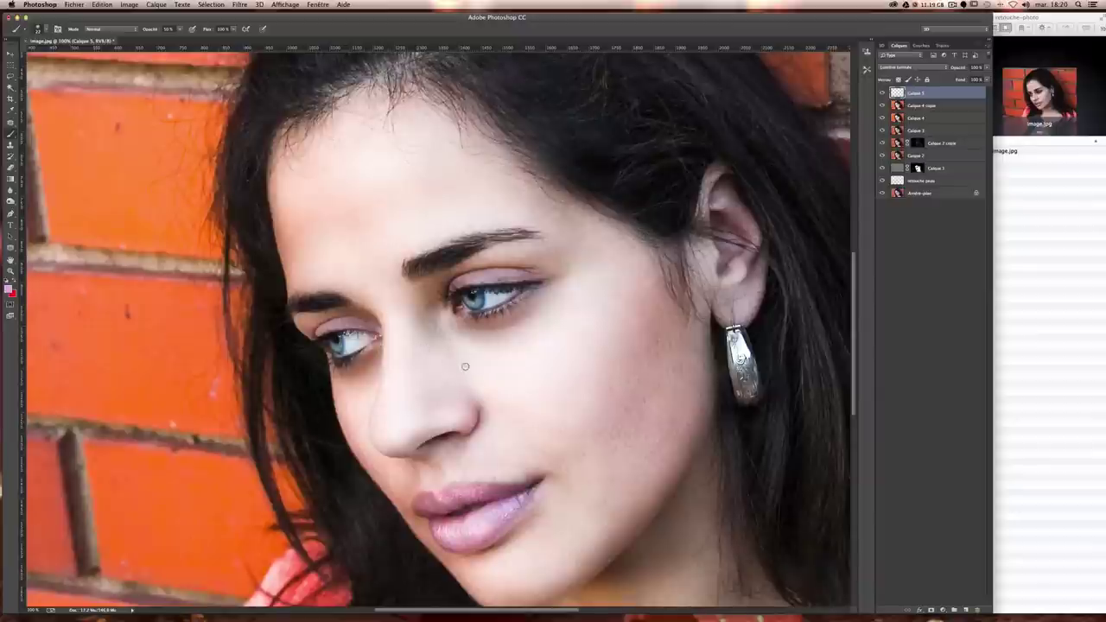
# - Shrink the brush and paint pink over the upper and lower lips
pyautogui.moveTo(466, 370); pyautogui.dragTo(483, 370)
pyautogui.moveTo(523, 481); pyautogui.dragTo(512, 486)
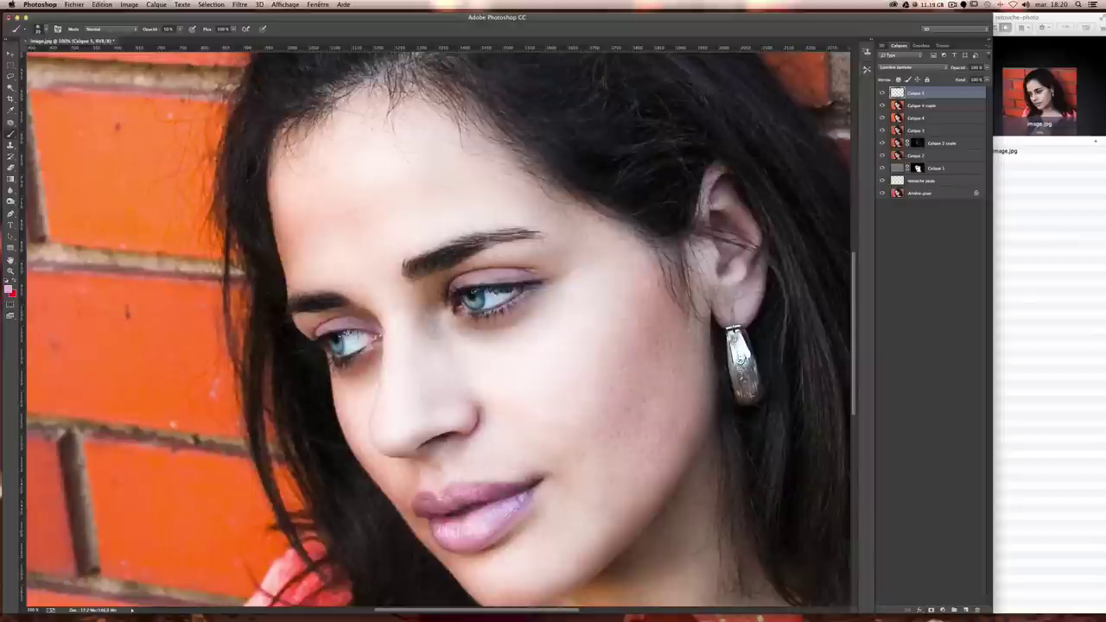
pyautogui.moveTo(428, 508); pyautogui.dragTo(523, 486)
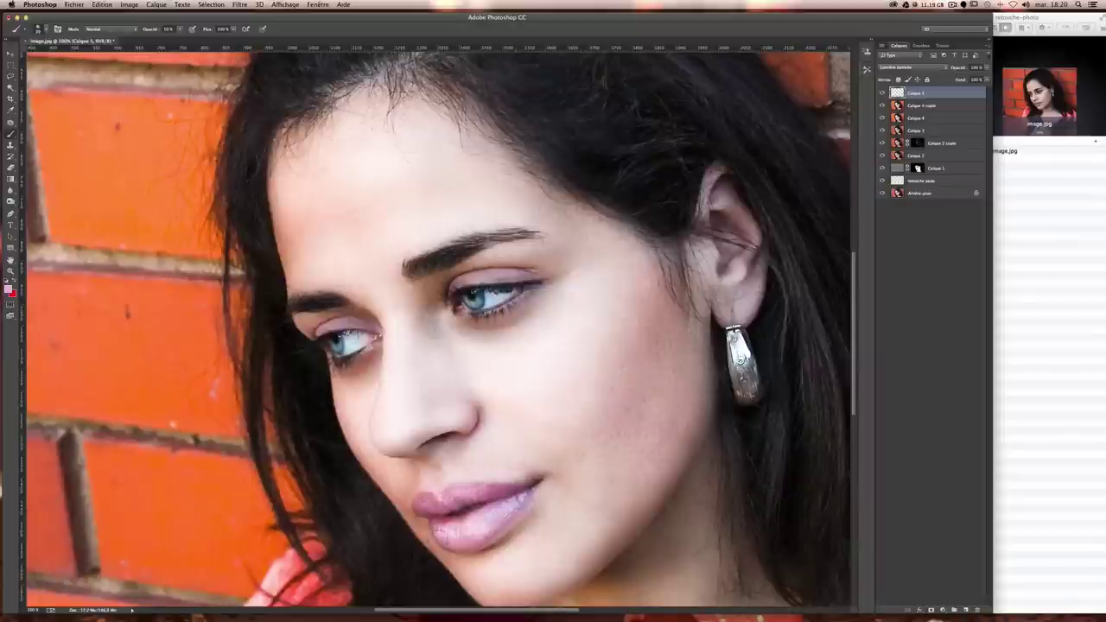
pyautogui.moveTo(437, 531); pyautogui.dragTo(532, 497)
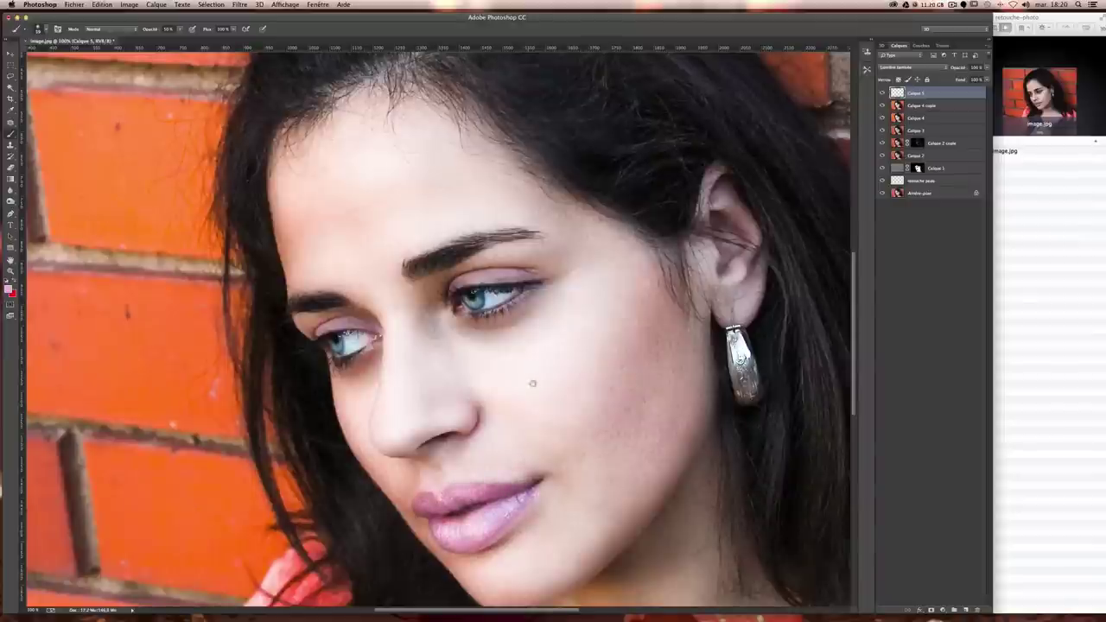
pyautogui.scroll(-3, 532, 383)
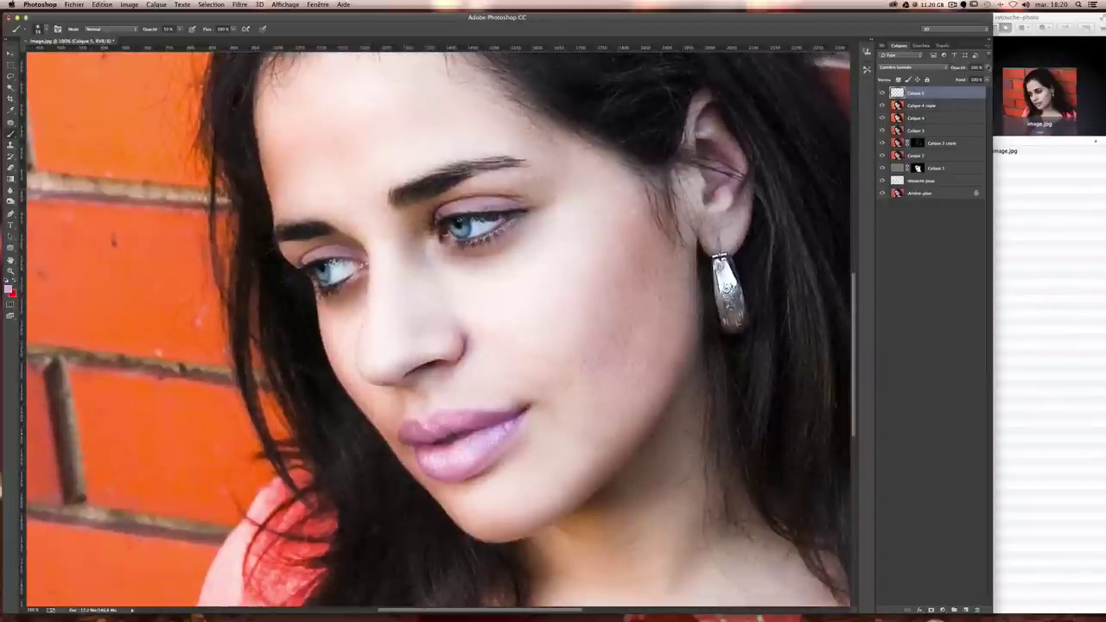
# - Set the eyeshadow layer's opacity to 90%
pyautogui.moveTo(986, 67)
pyautogui.mouseDown()
pyautogui.moveTo(977, 78)
pyautogui.moveTo(988, 76)
pyautogui.mouseUp()
pyautogui.write('90')
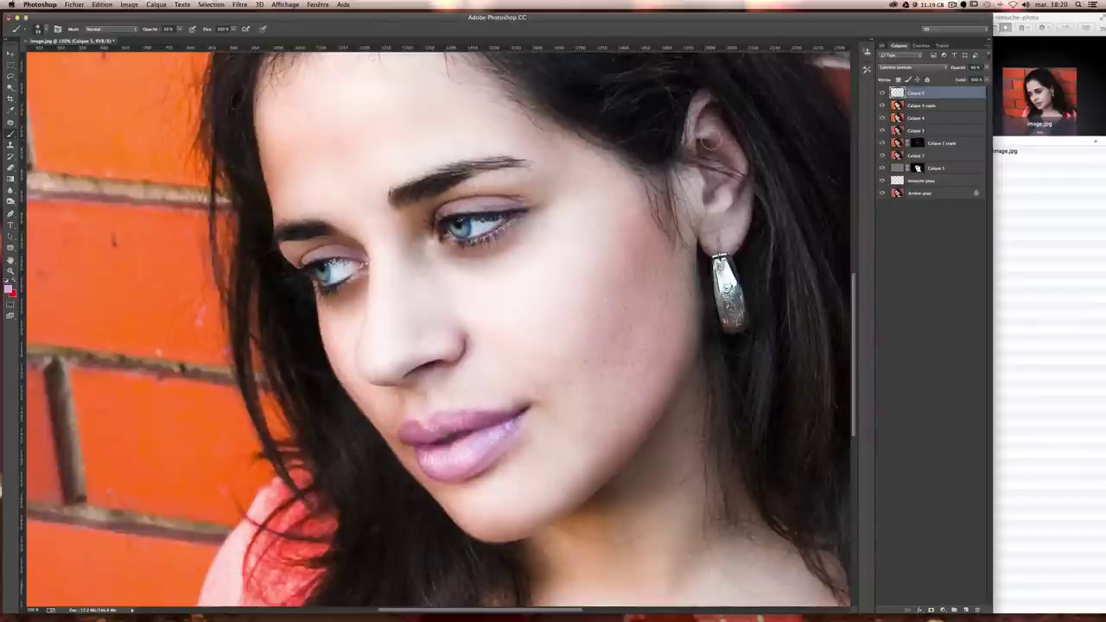
pyautogui.click(10, 168)
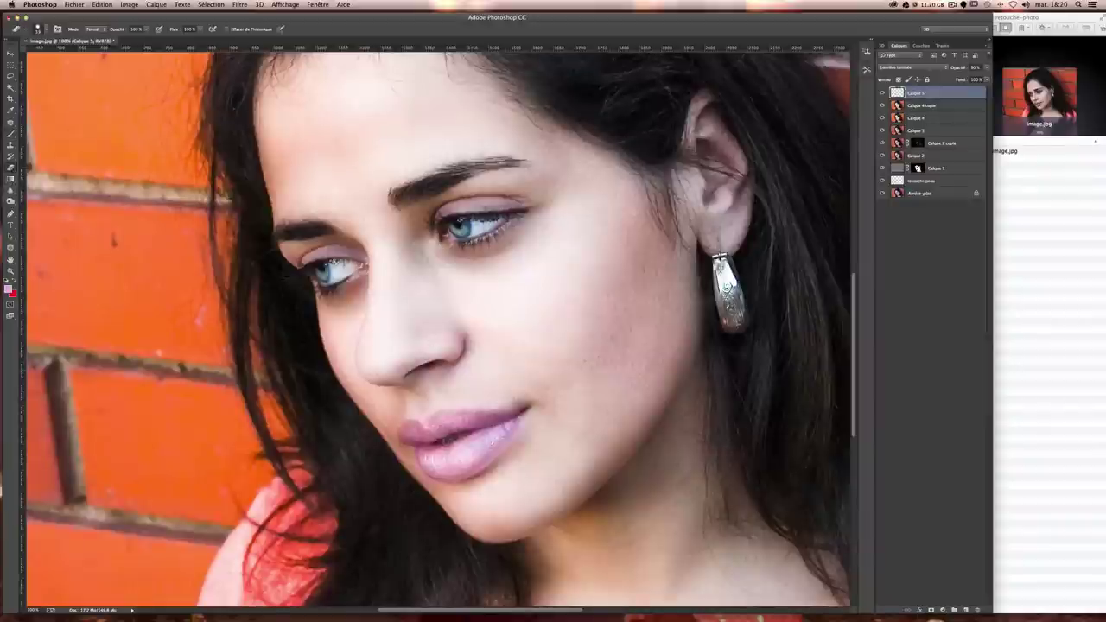
pyautogui.hotkey('ctrl', '-')
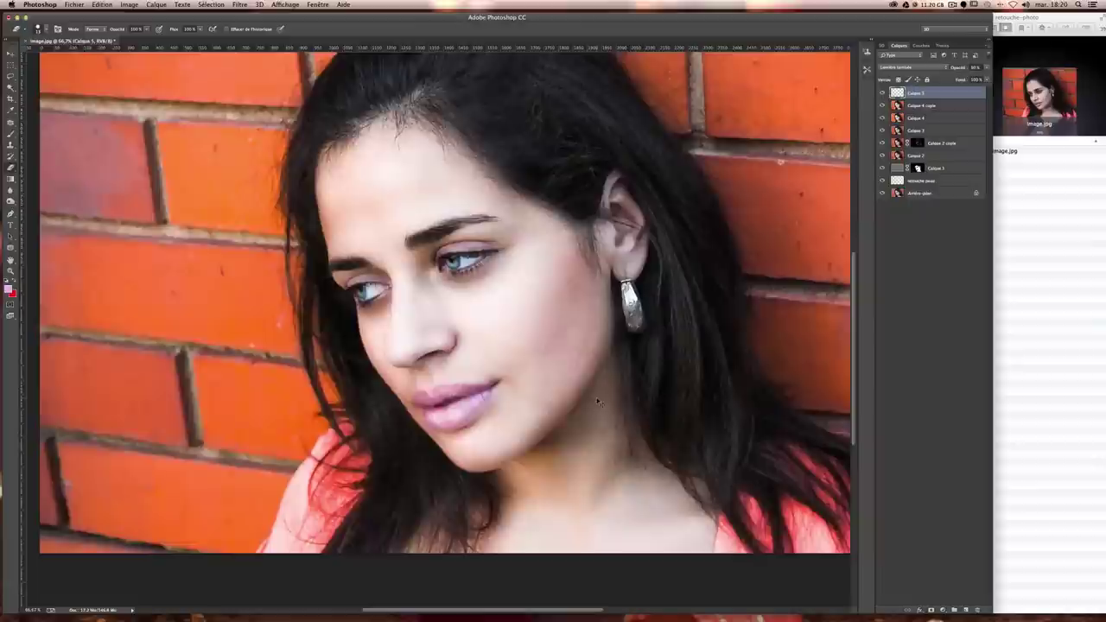
pyautogui.hotkey('ctrl', '-')
pyautogui.hotkey('ctrl', '+')
pyautogui.scroll(-5, 438, 329)
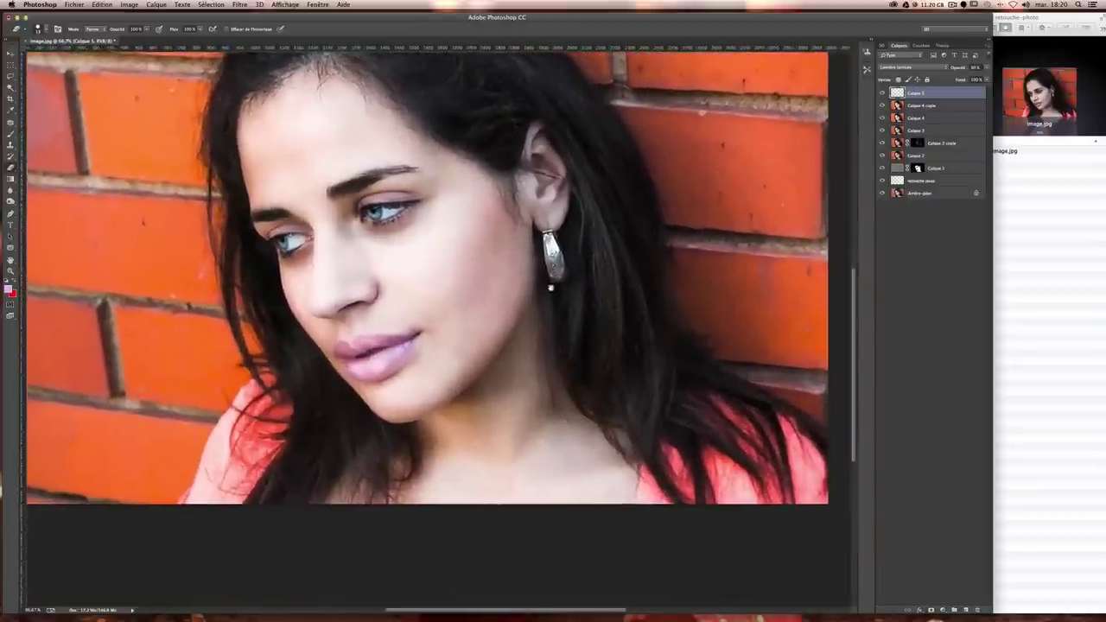
pyautogui.hotkey('ctrl', '-')
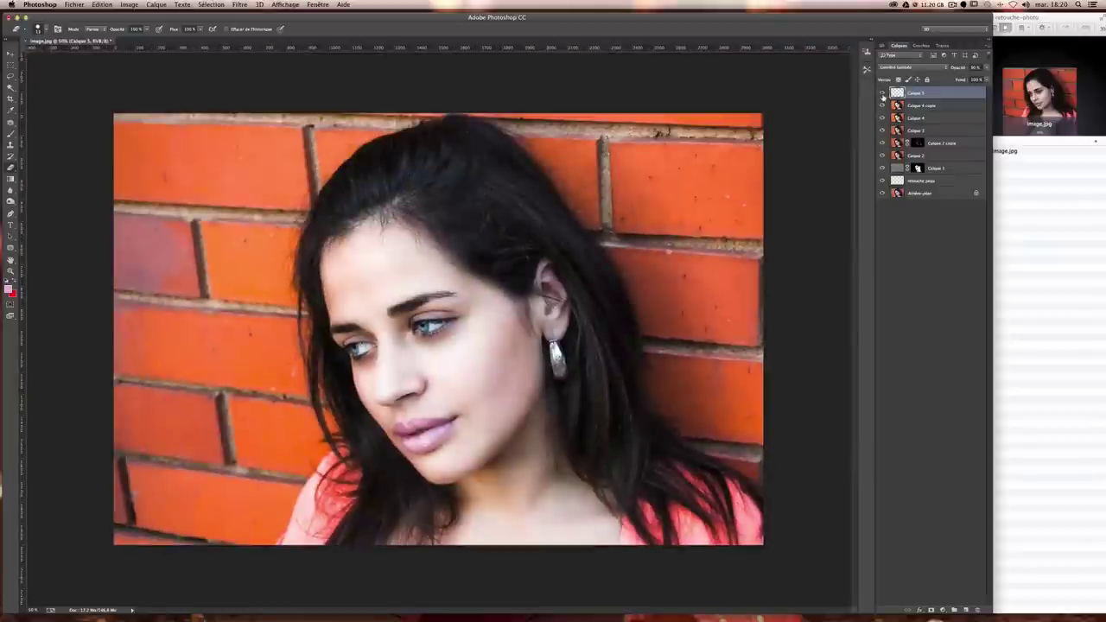
pyautogui.click(882, 93)
pyautogui.click(882, 93)
# - Toggle the eyeshadow layer's visibility to compare before and after, leaving it visible
pyautogui.click(882, 93)
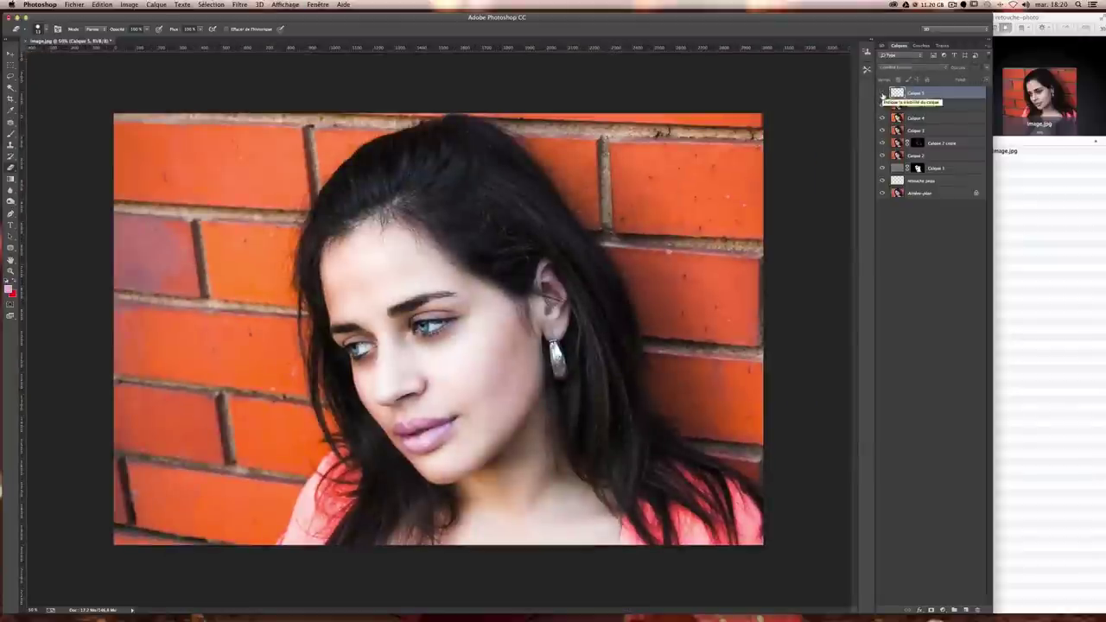
pyautogui.click(882, 92)
pyautogui.click(882, 92)
pyautogui.click(882, 92)
pyautogui.click(882, 92)
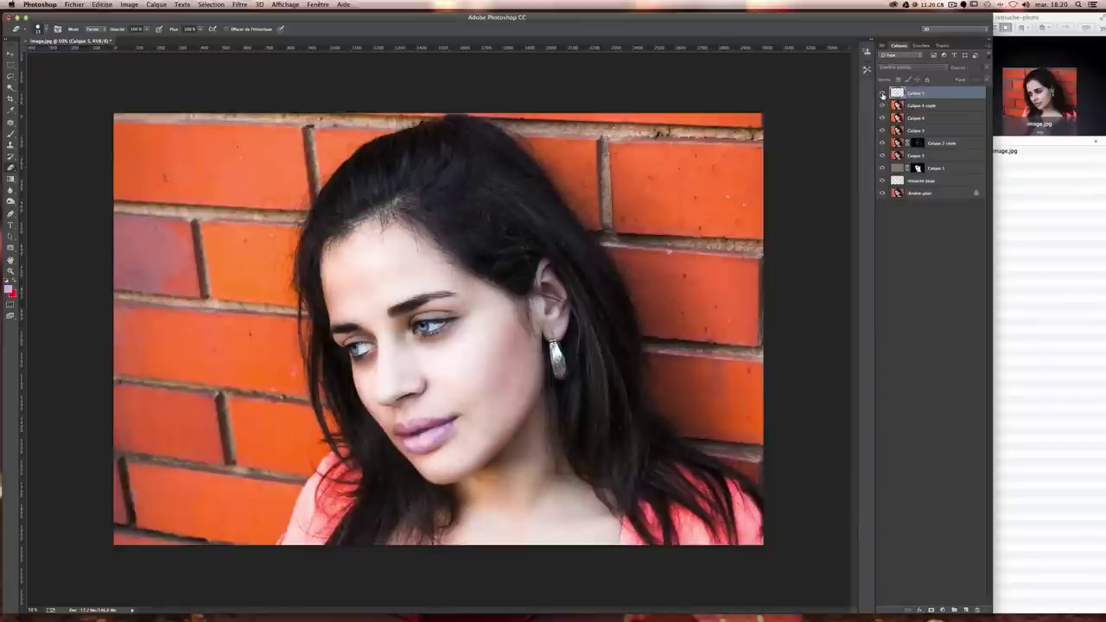
pyautogui.click(882, 93)
pyautogui.click(882, 93)
pyautogui.click(883, 92)
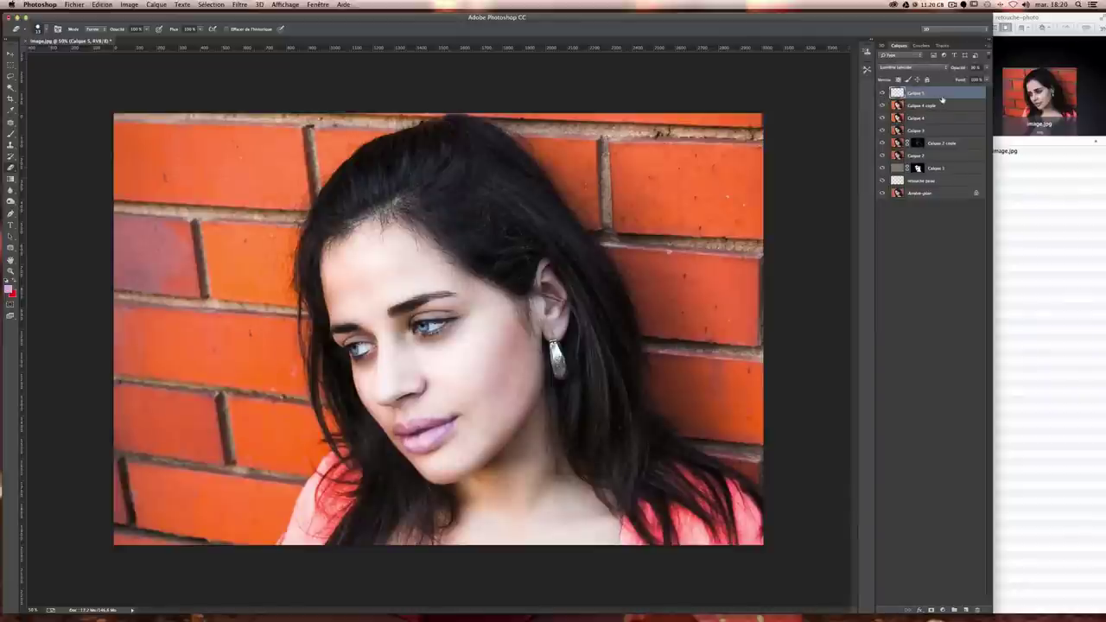
# - Zoom in on the face and make the brush fully soft-edged from the brush presets
pyautogui.hotkey('ctrl', '+')
pyautogui.hotkey('ctrl', '+')
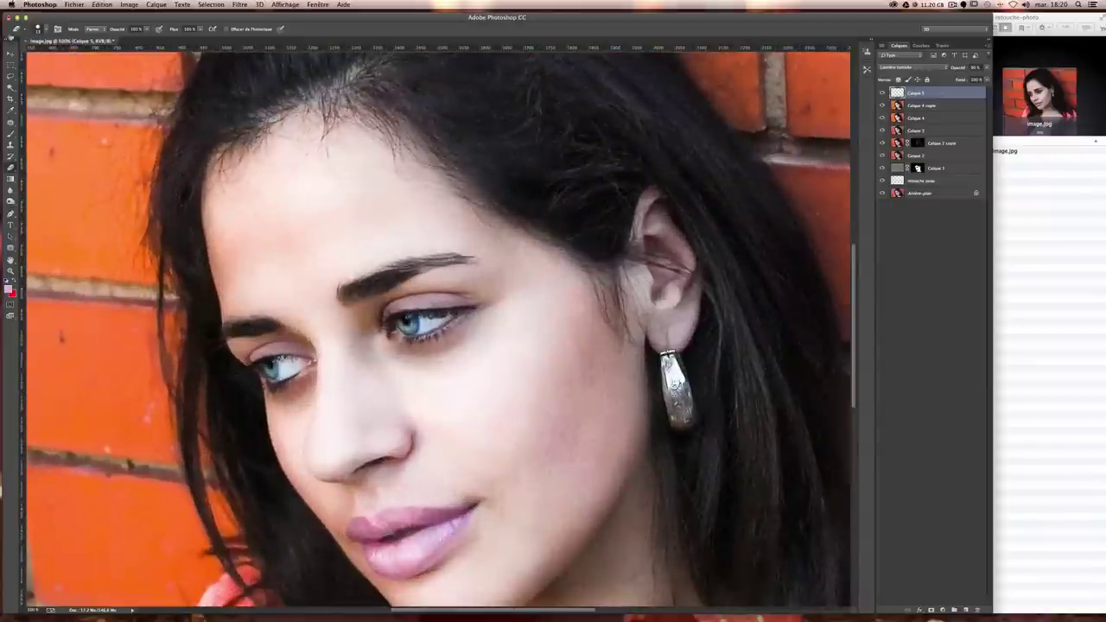
pyautogui.click(37, 28)
pyautogui.click(20, 94)
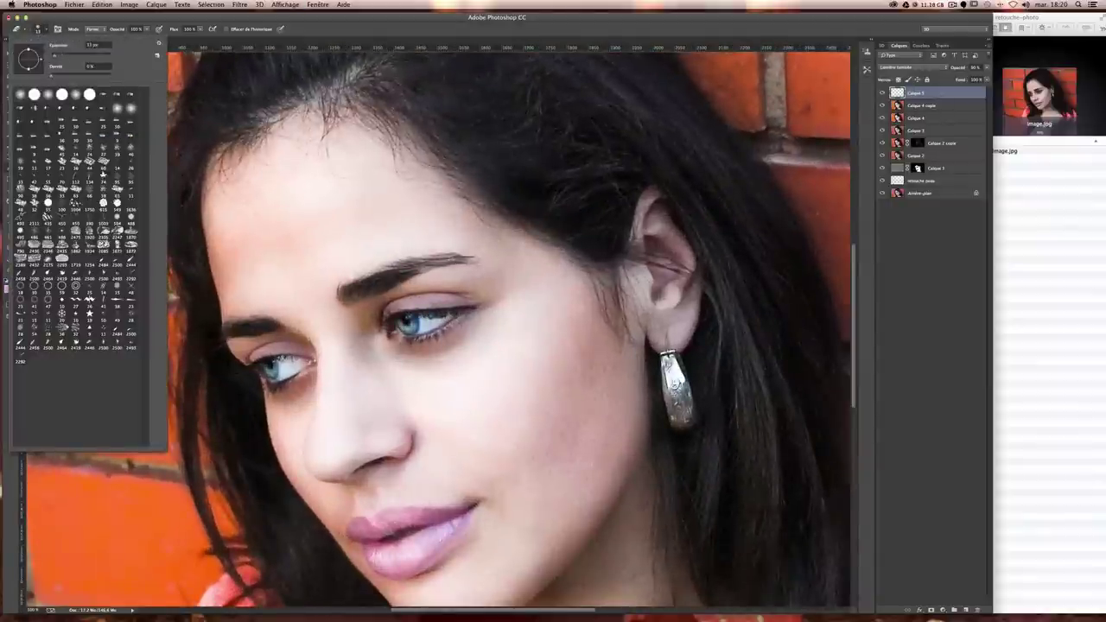
pyautogui.press('Return')
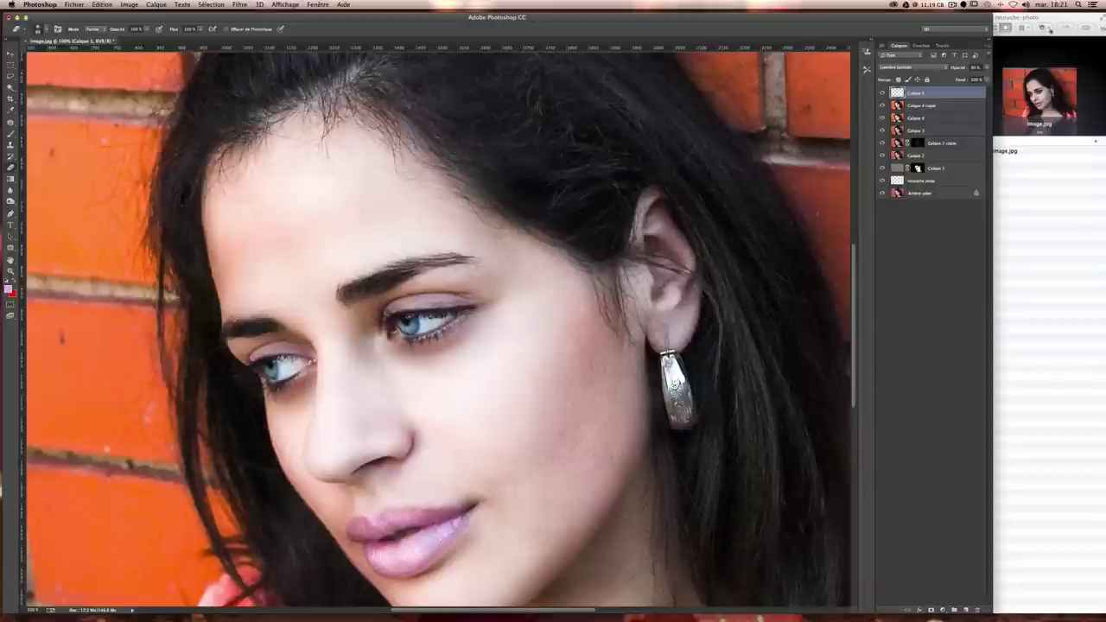
# - Lower Calque 5 to 80% opacity and stamp all visible layers into a new Calque 6
pyautogui.click(975, 67)
pyautogui.press('Return')
pyautogui.press('super+minus')
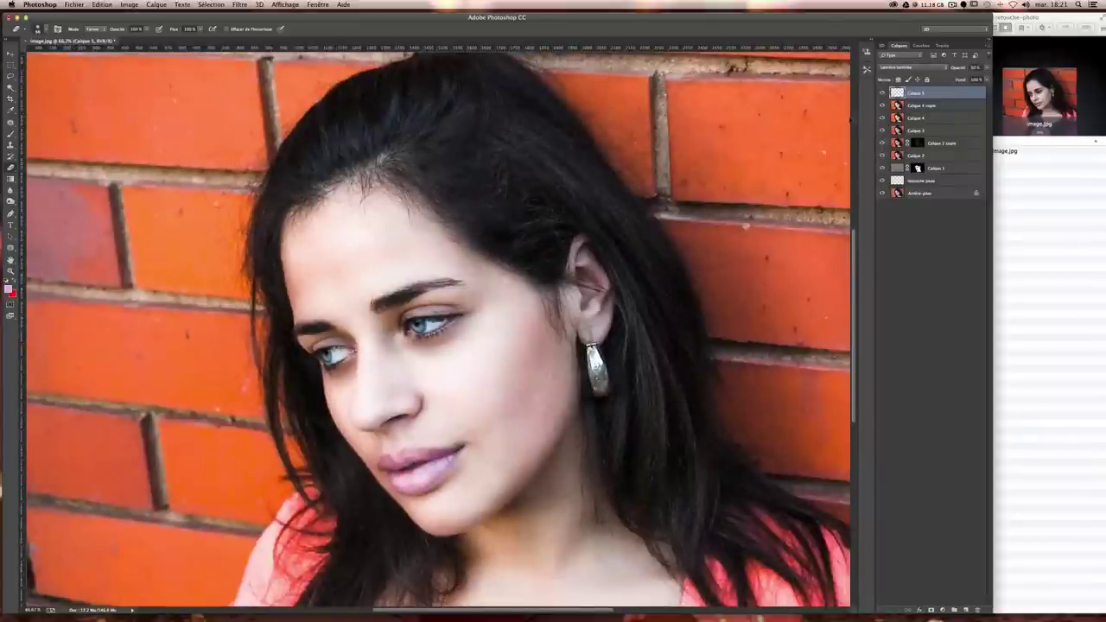
pyautogui.press('super+minus')
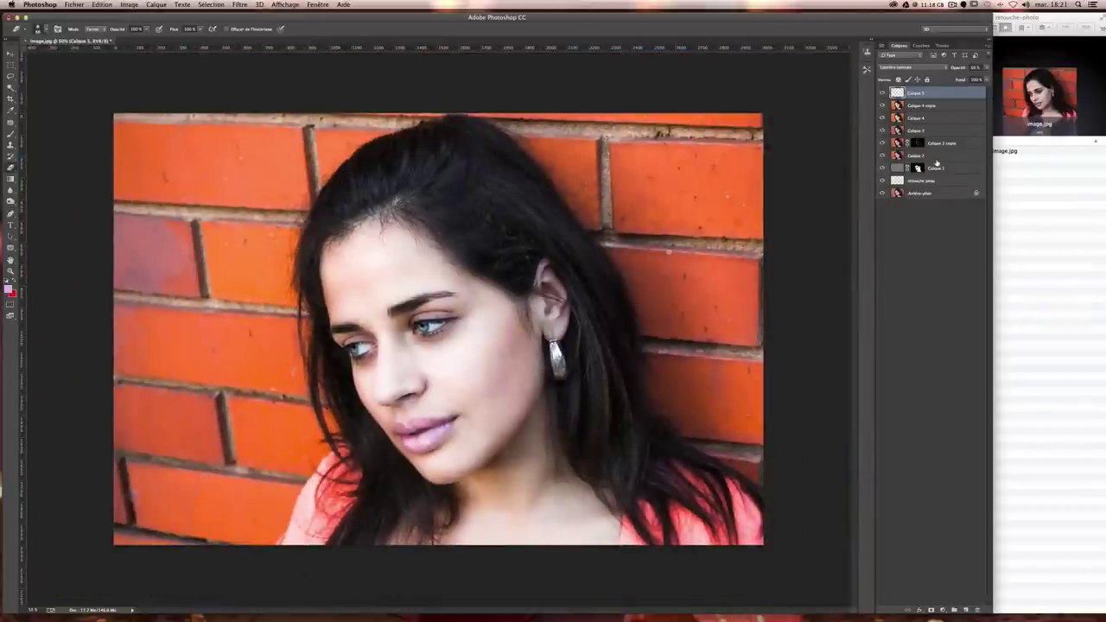
pyautogui.press('super+alt+shift+e')
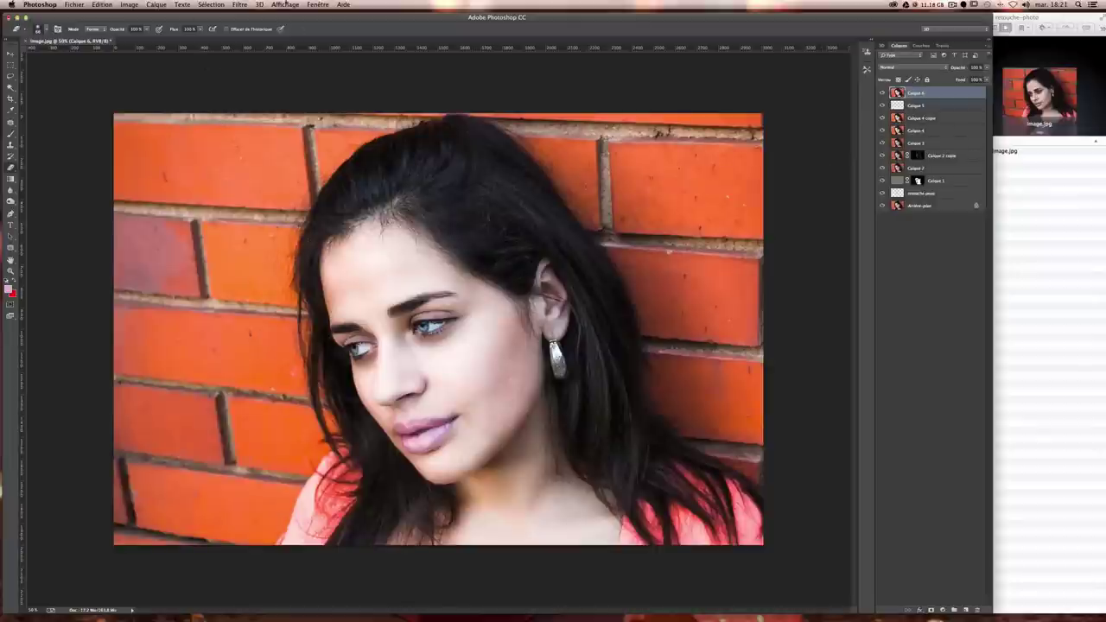
pyautogui.click(239, 4)
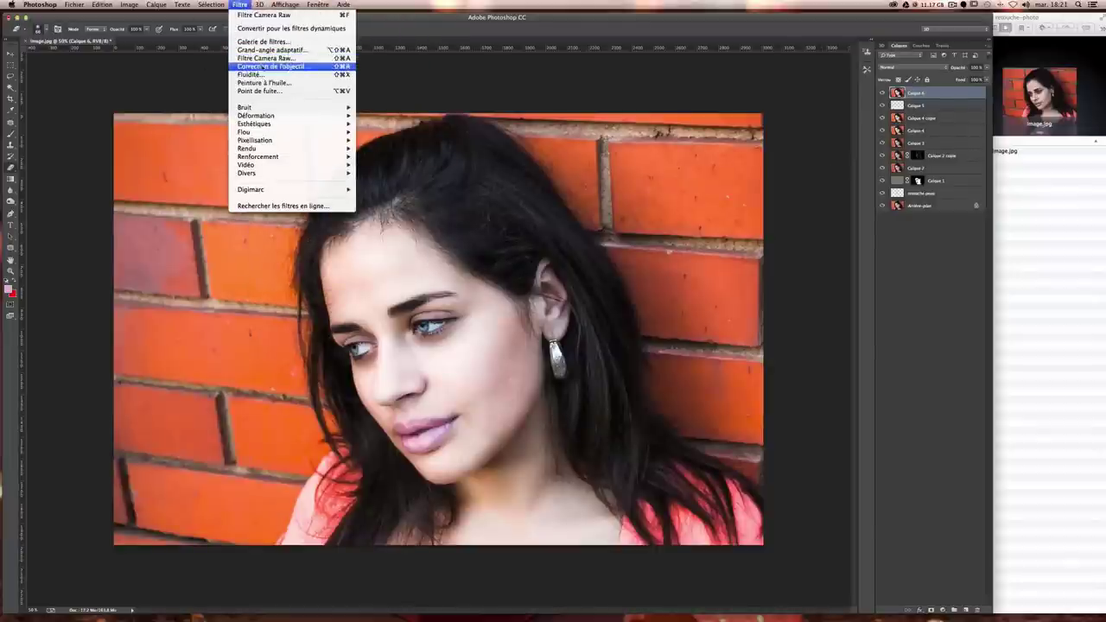
# - Apply a Correction de l'objectif vignette with Amount about -80 and Midpoint about +33
pyautogui.click(261, 66)
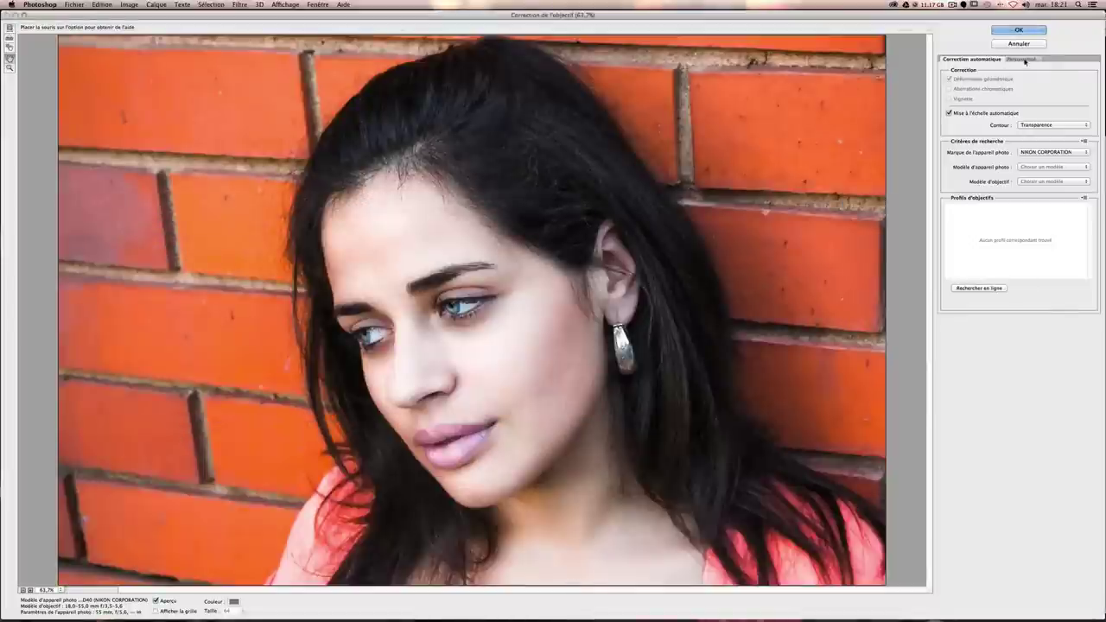
pyautogui.moveTo(1019, 191); pyautogui.dragTo(981, 197)
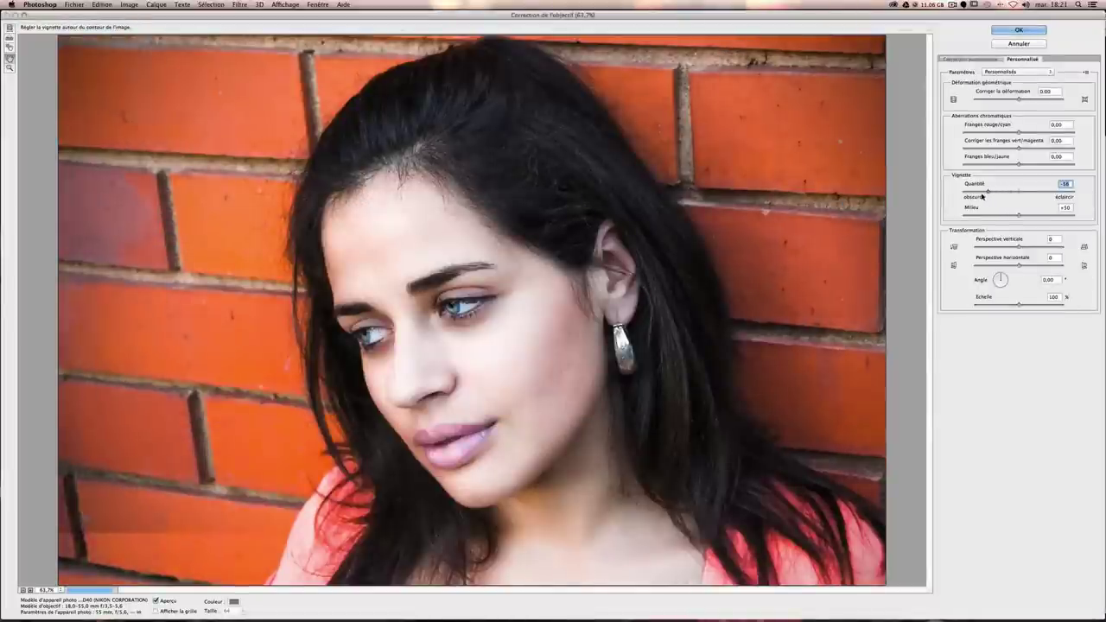
pyautogui.hotkey('ctrl', '-')
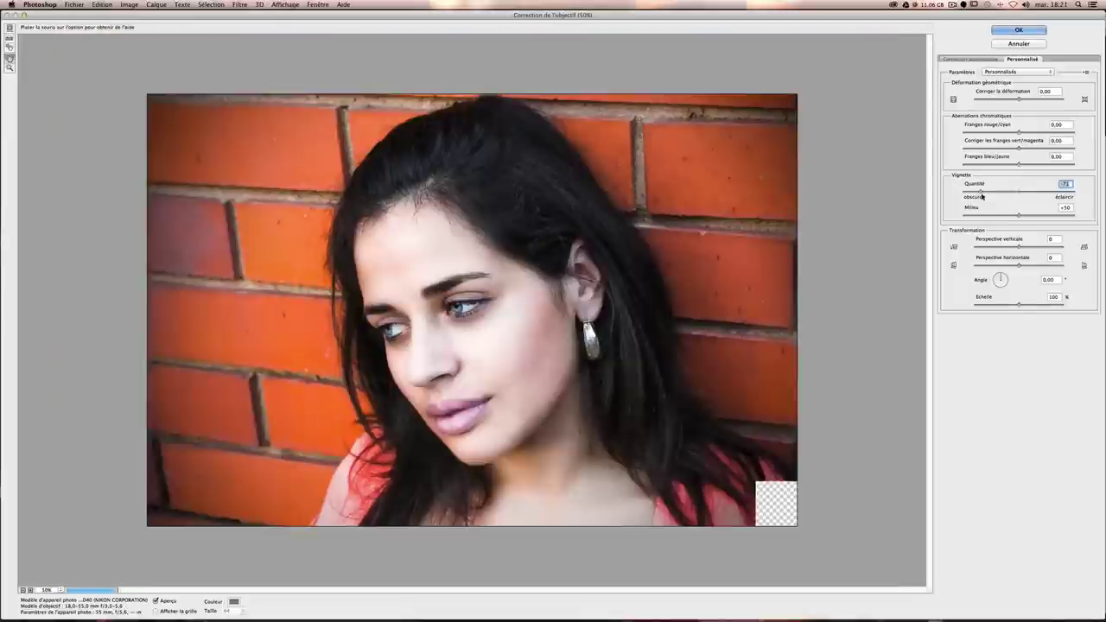
pyautogui.moveTo(981, 197)
pyautogui.mouseDown()
pyautogui.moveTo(977, 216)
pyautogui.moveTo(997, 216)
pyautogui.mouseUp()
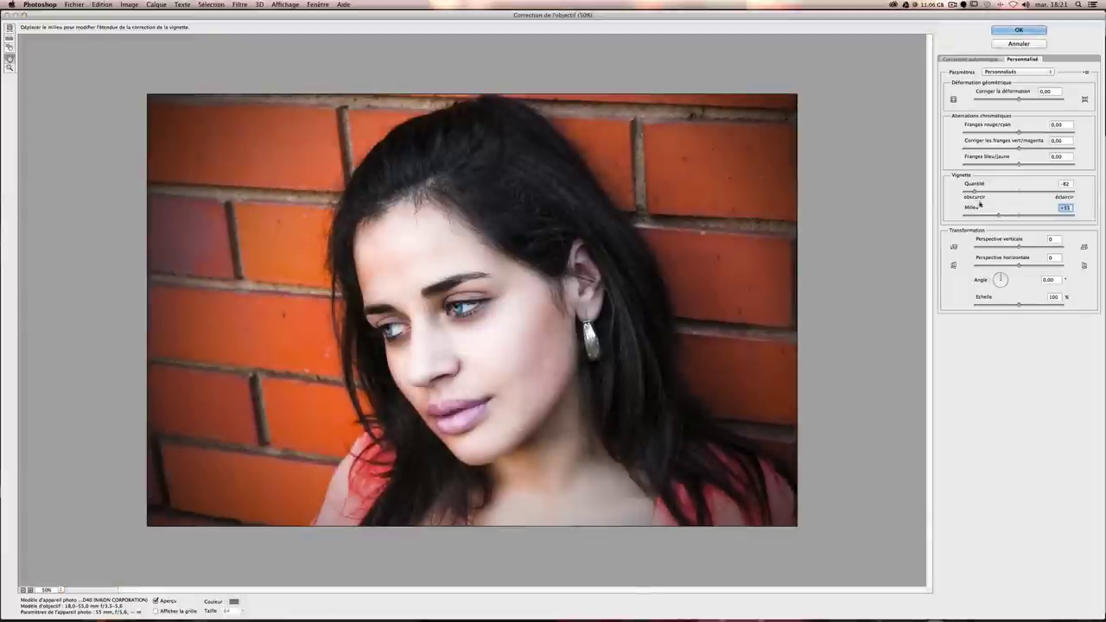
pyautogui.moveTo(999, 215); pyautogui.dragTo(1029, 216)
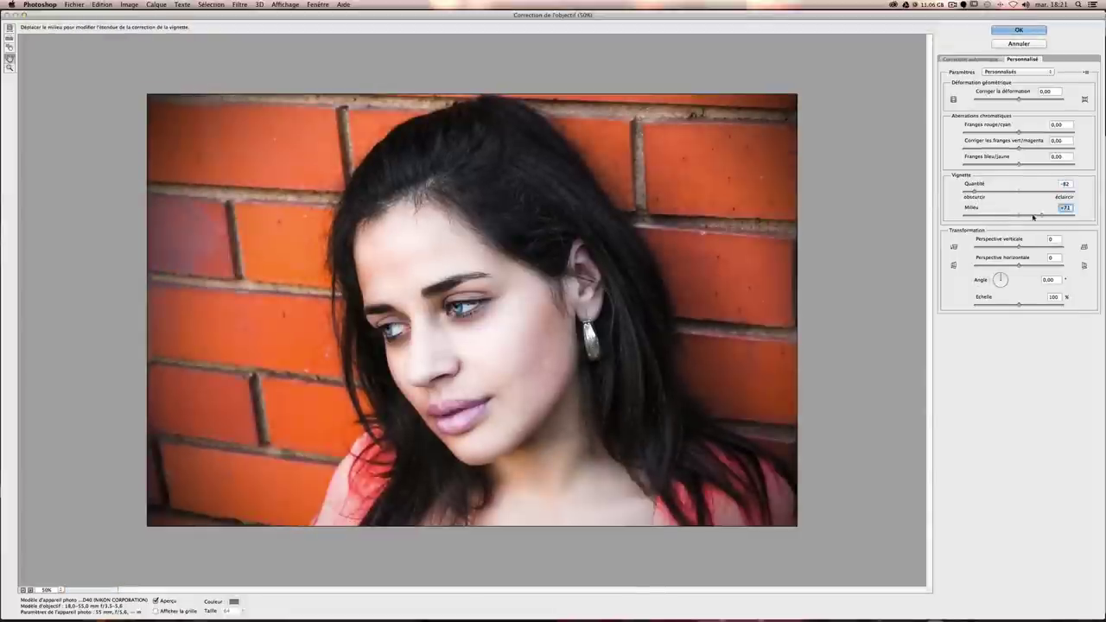
pyautogui.click(975, 192)
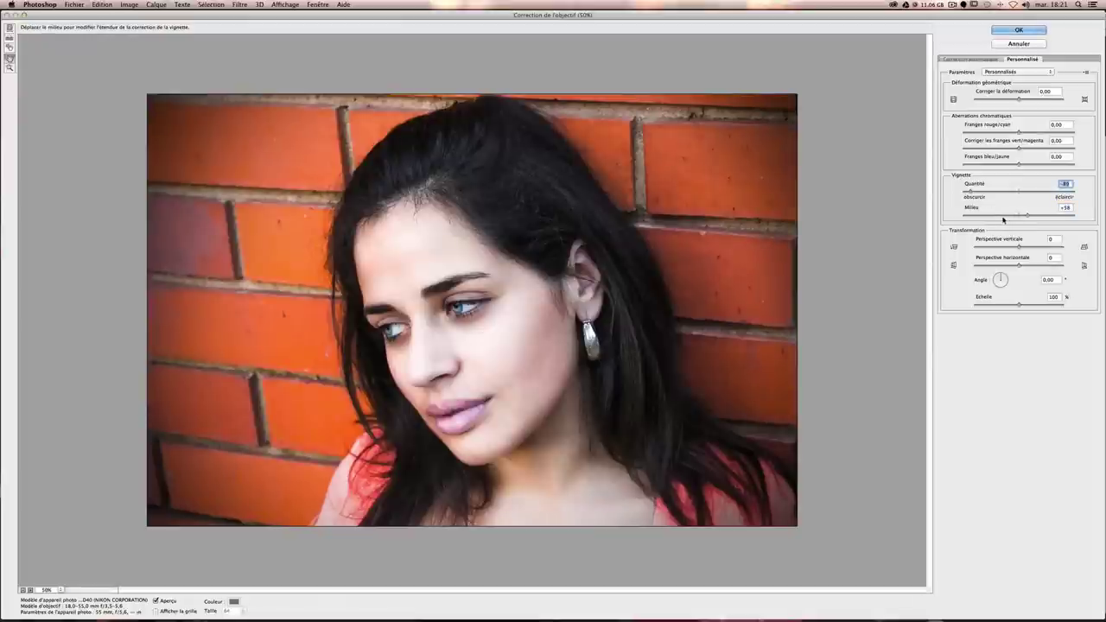
pyautogui.click(1001, 217)
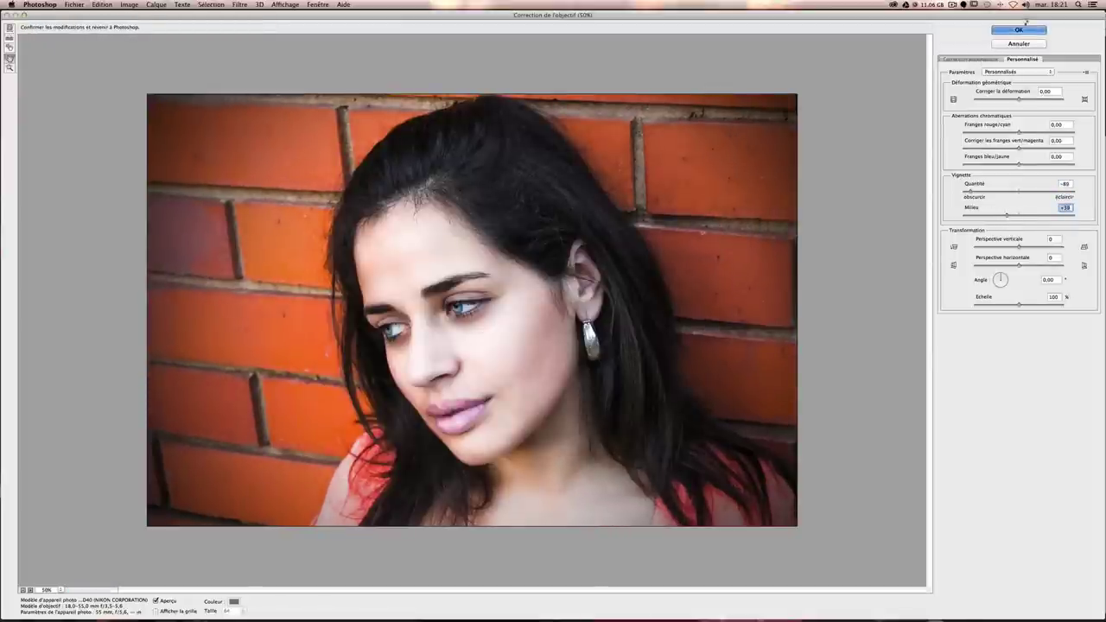
pyautogui.click(1024, 27)
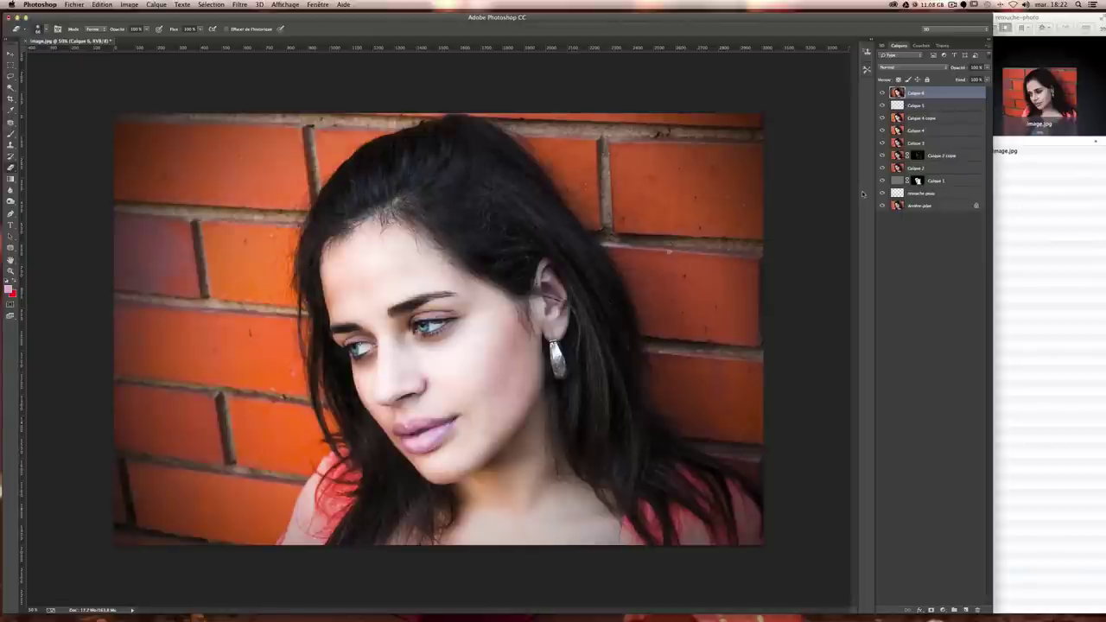
# - Apply Filtre Camera Raw with cooler temperature, Exposition +0.45 and adjusted Contraste
pyautogui.click(241, 5)
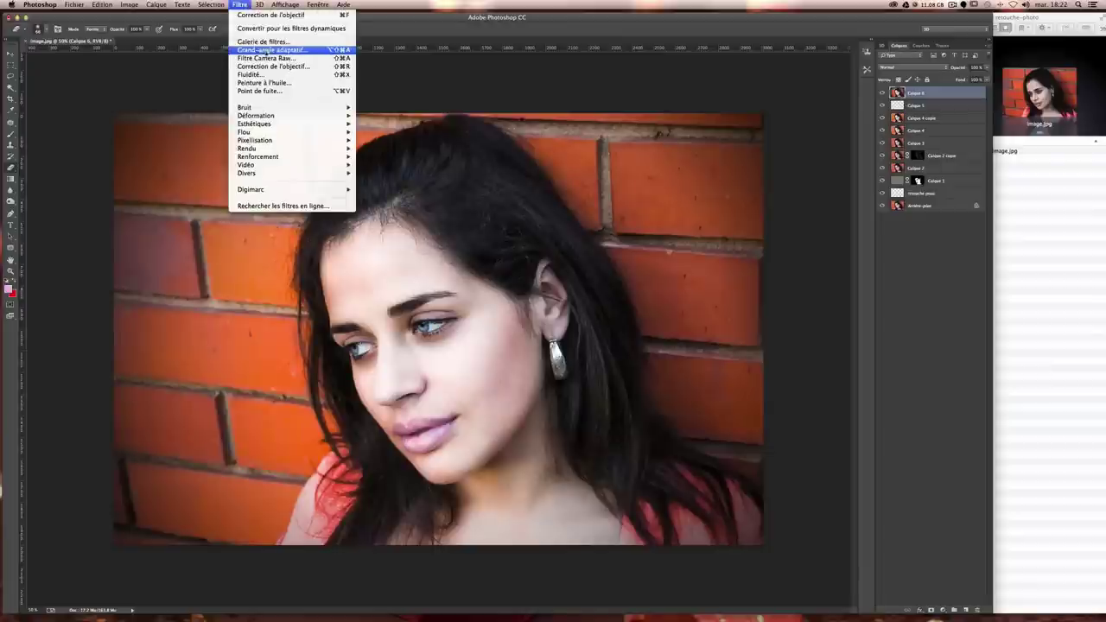
pyautogui.click(266, 58)
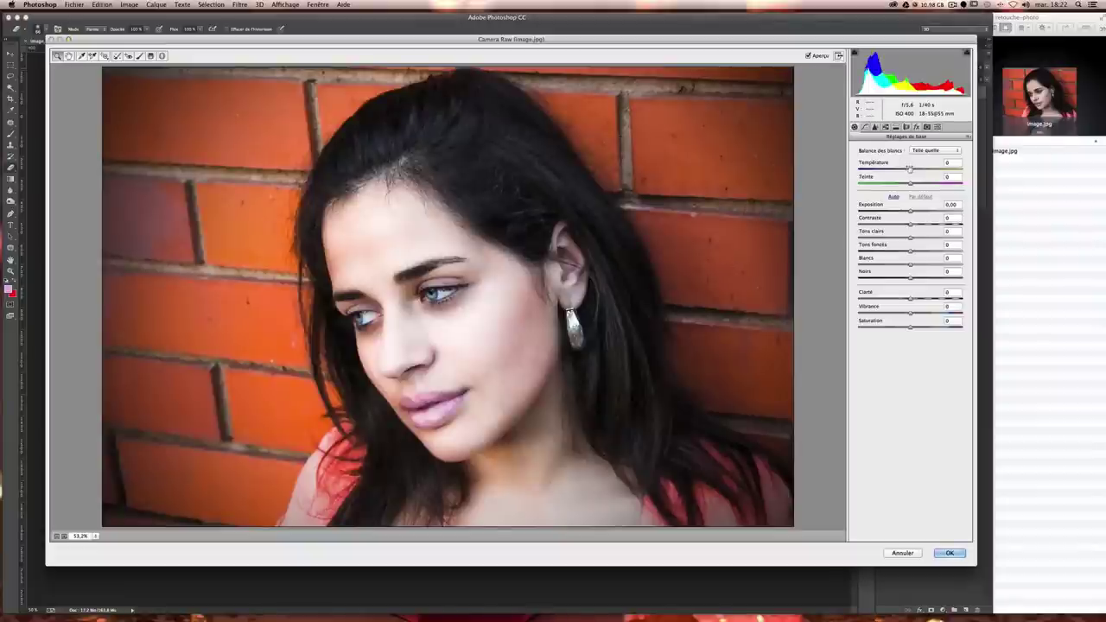
pyautogui.moveTo(909, 168); pyautogui.dragTo(908, 170)
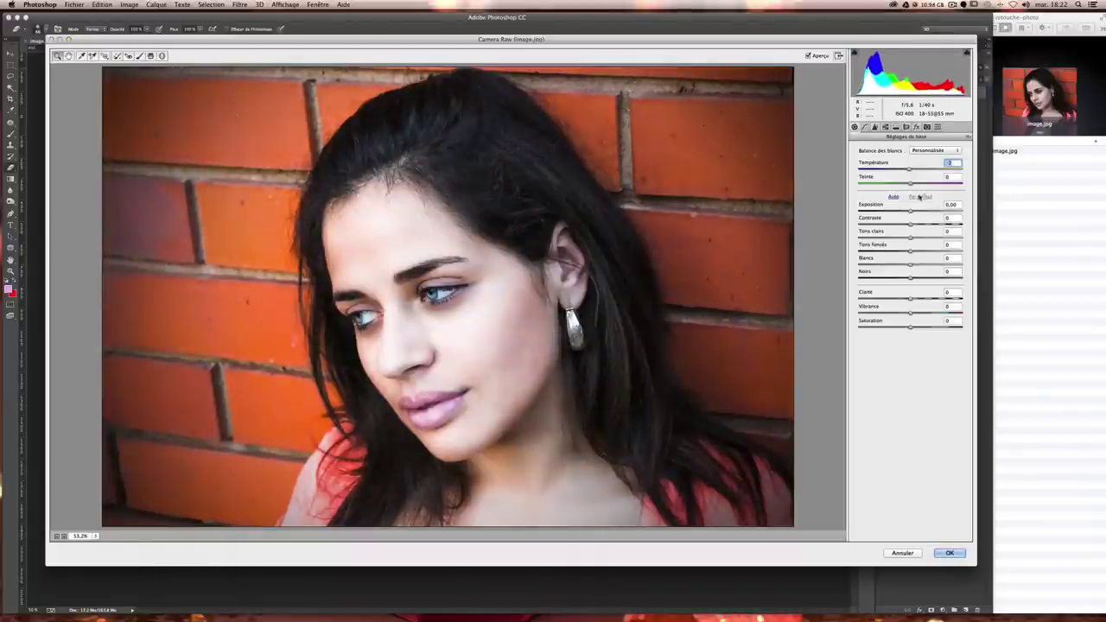
pyautogui.moveTo(910, 211); pyautogui.dragTo(916, 212)
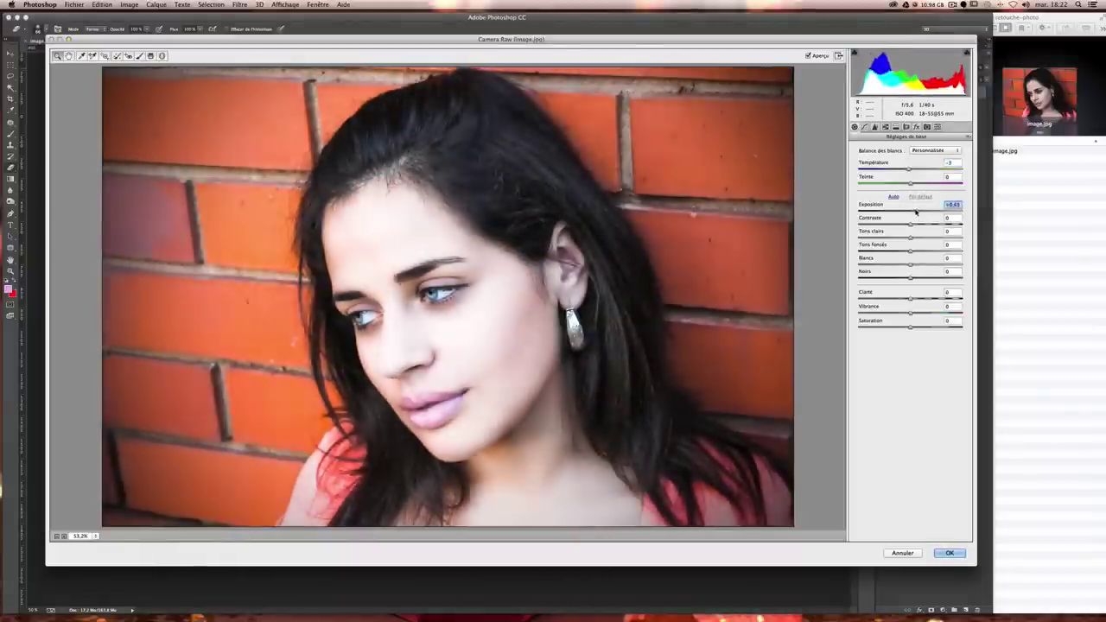
pyautogui.moveTo(910, 225); pyautogui.dragTo(900, 239)
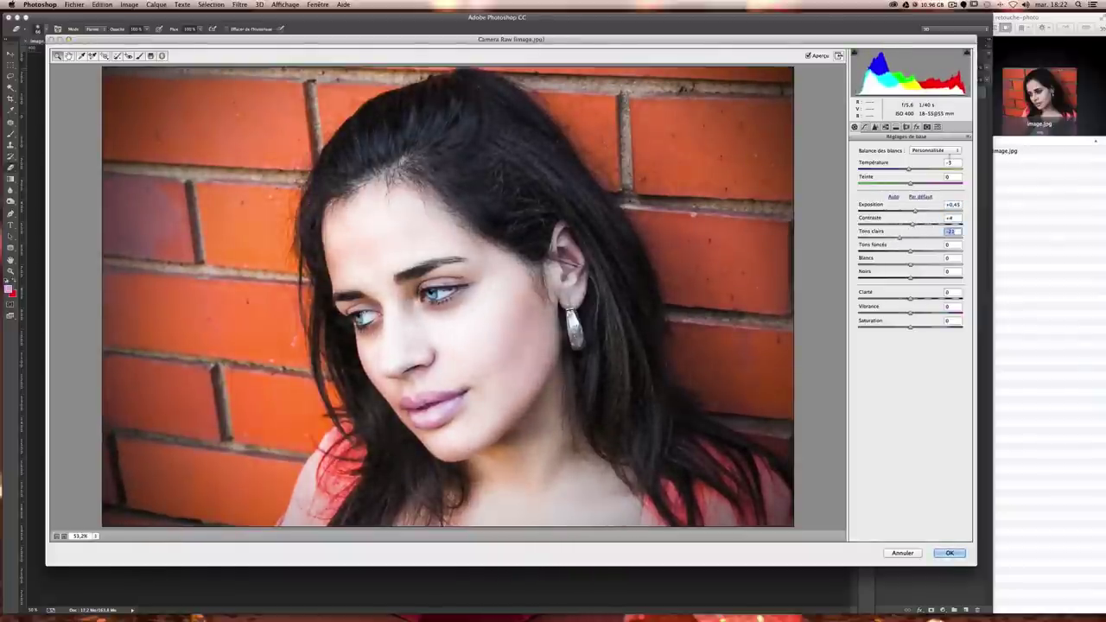
pyautogui.click(949, 553)
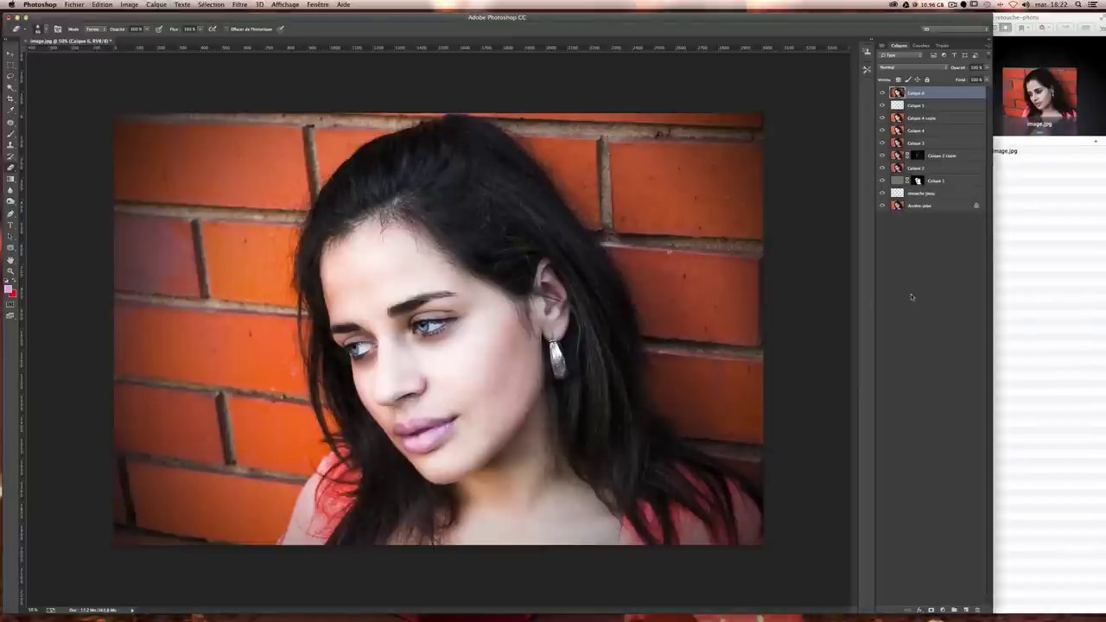
# - Hide Calque 5 down through the retouche peau layer, keeping Calque 6 visible
pyautogui.moveTo(882, 105); pyautogui.dragTo(882, 167)
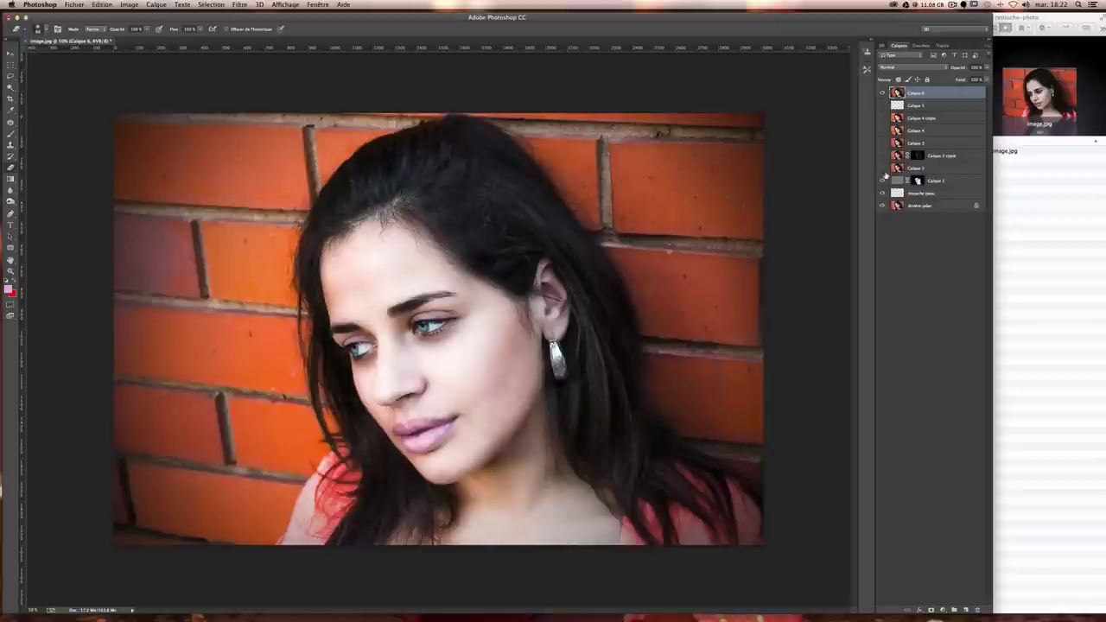
pyautogui.moveTo(884, 164); pyautogui.dragTo(882, 193)
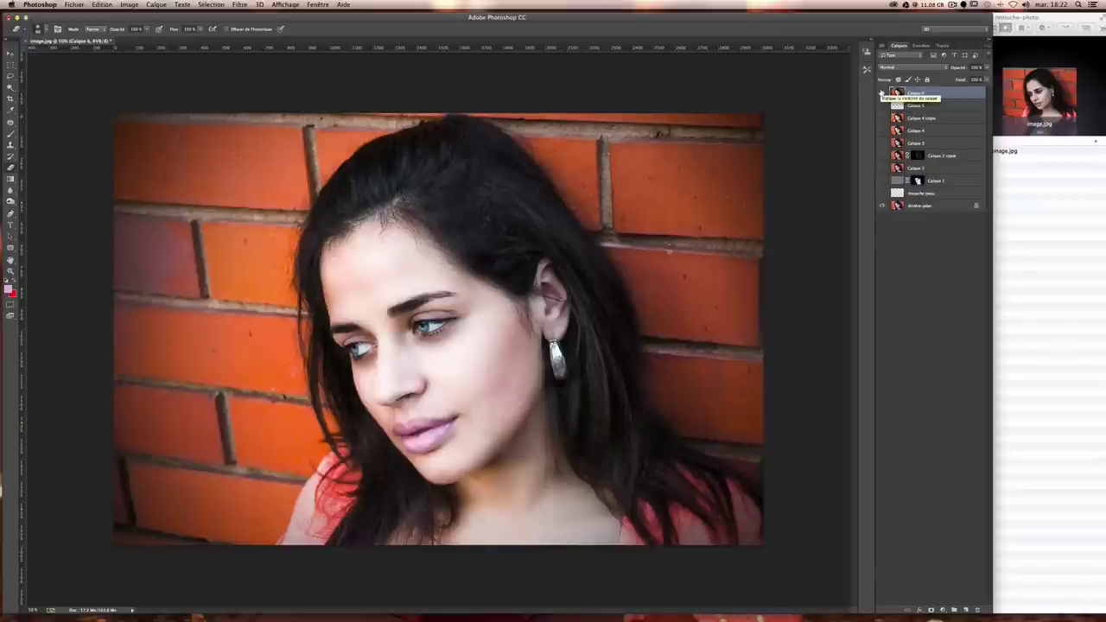
pyautogui.click(883, 92)
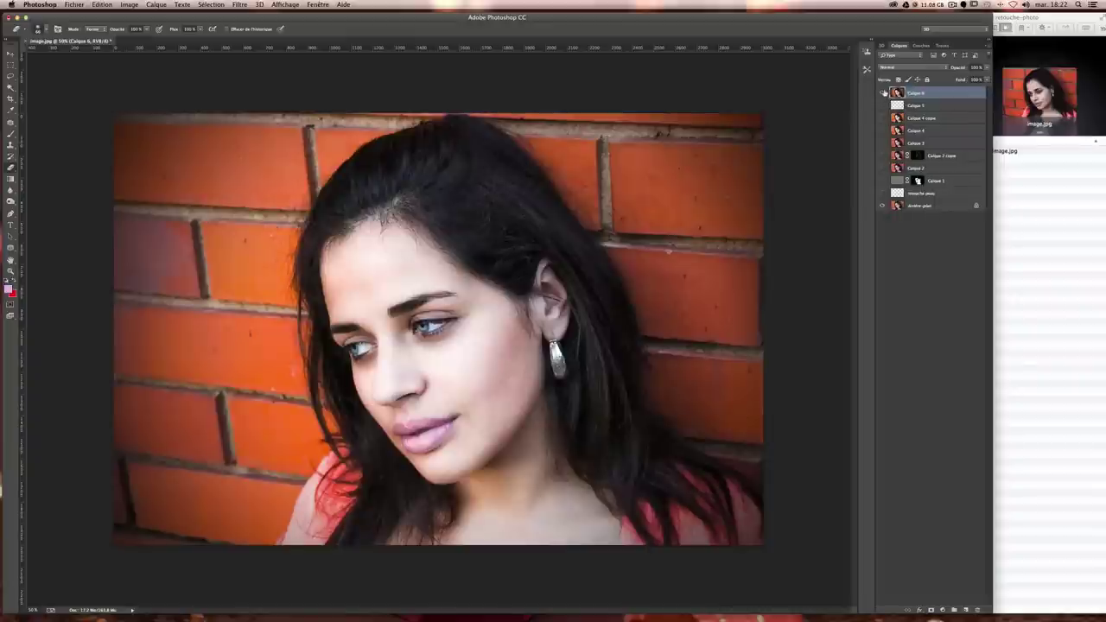
# - Flip Calque 6 on and off repeatedly to compare the retouched vignetted result with the original
pyautogui.click(883, 93)
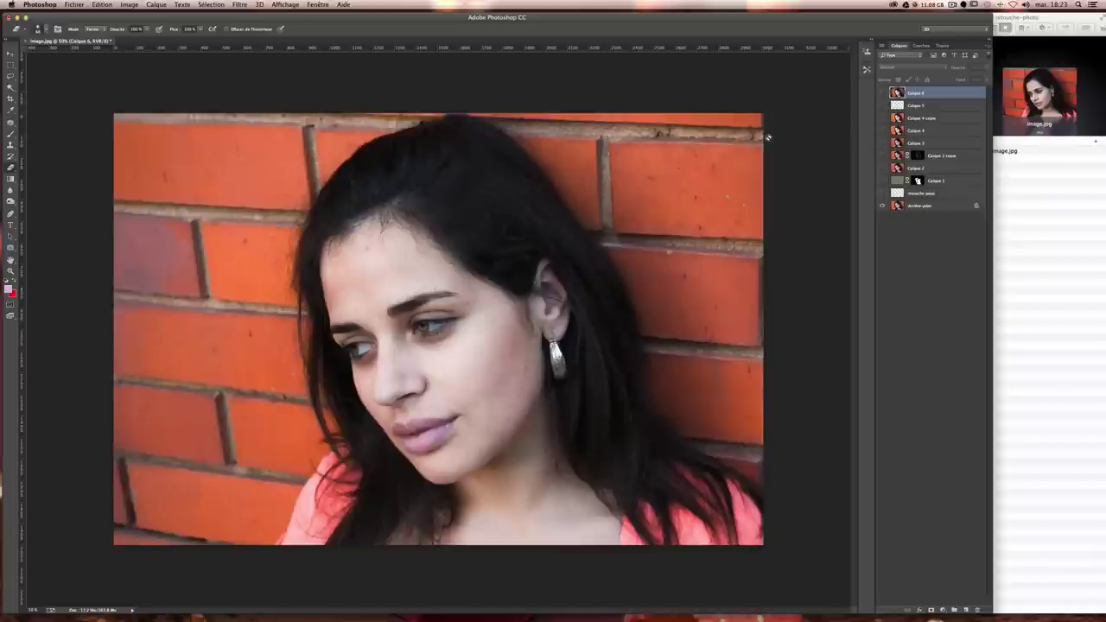
pyautogui.click(881, 93)
pyautogui.click(882, 93)
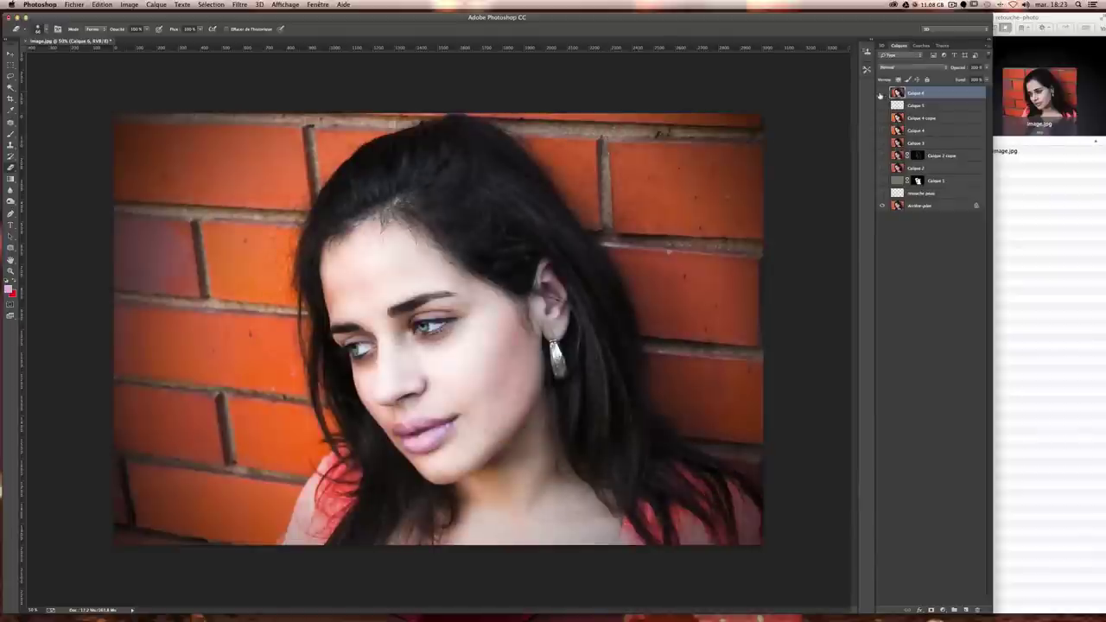
pyautogui.click(882, 93)
pyautogui.click(881, 93)
pyautogui.click(881, 93)
pyautogui.click(881, 94)
pyautogui.click(881, 93)
pyautogui.click(881, 93)
pyautogui.click(881, 94)
pyautogui.click(881, 93)
pyautogui.click(882, 94)
pyautogui.click(881, 93)
pyautogui.click(882, 94)
pyautogui.click(881, 94)
pyautogui.click(882, 93)
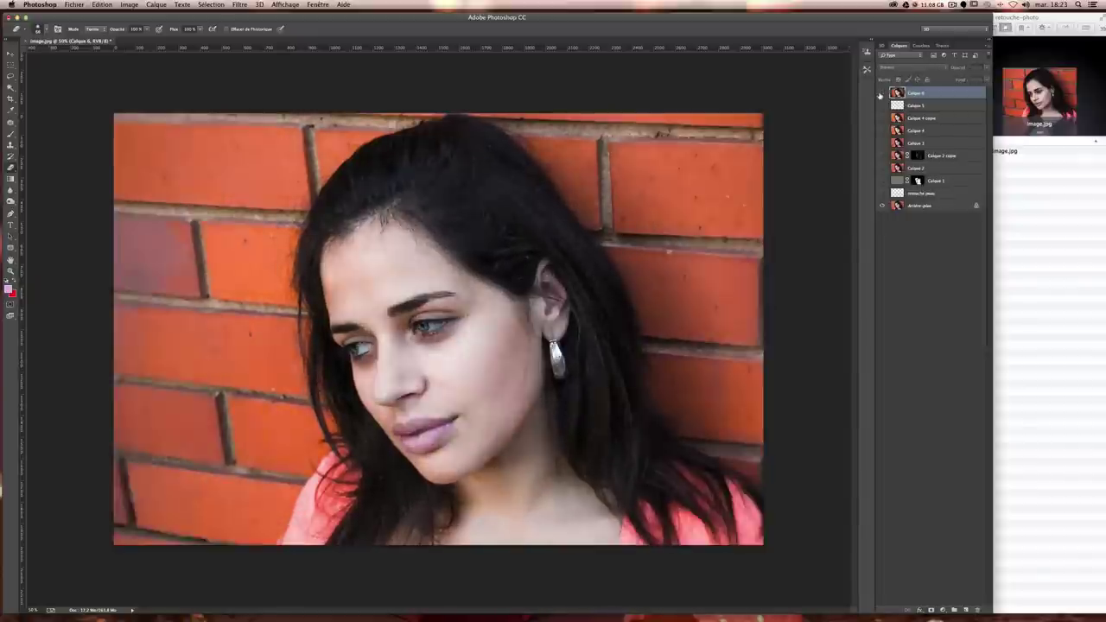
pyautogui.click(882, 93)
pyautogui.click(881, 94)
pyautogui.click(881, 93)
pyautogui.click(881, 93)
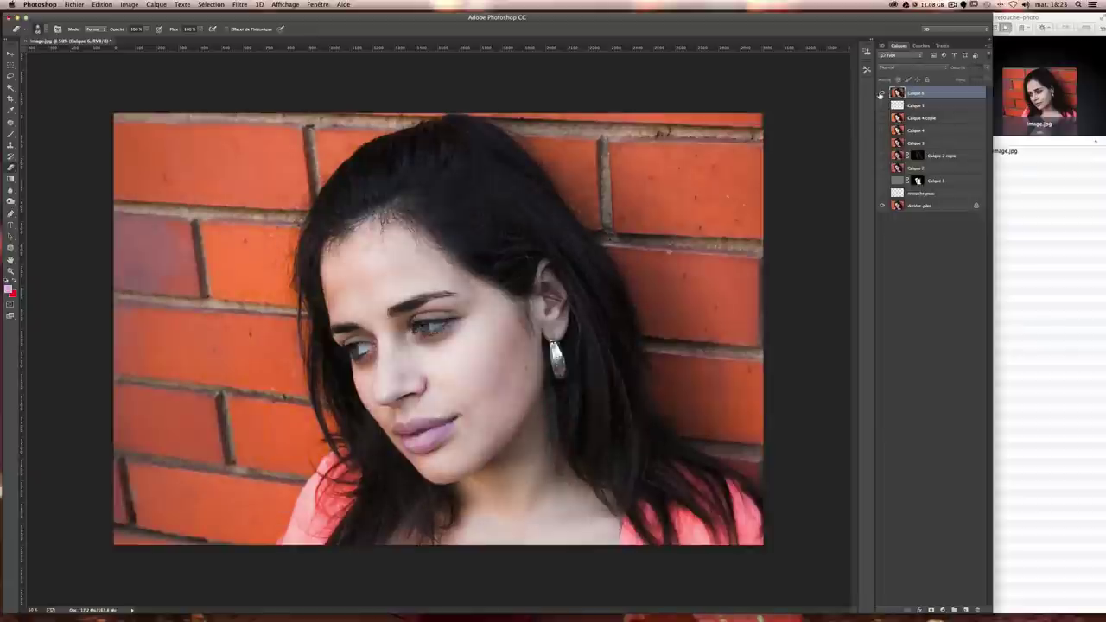
pyautogui.click(881, 94)
pyautogui.click(881, 93)
pyautogui.click(882, 93)
pyautogui.click(882, 93)
pyautogui.click(881, 93)
pyautogui.click(880, 94)
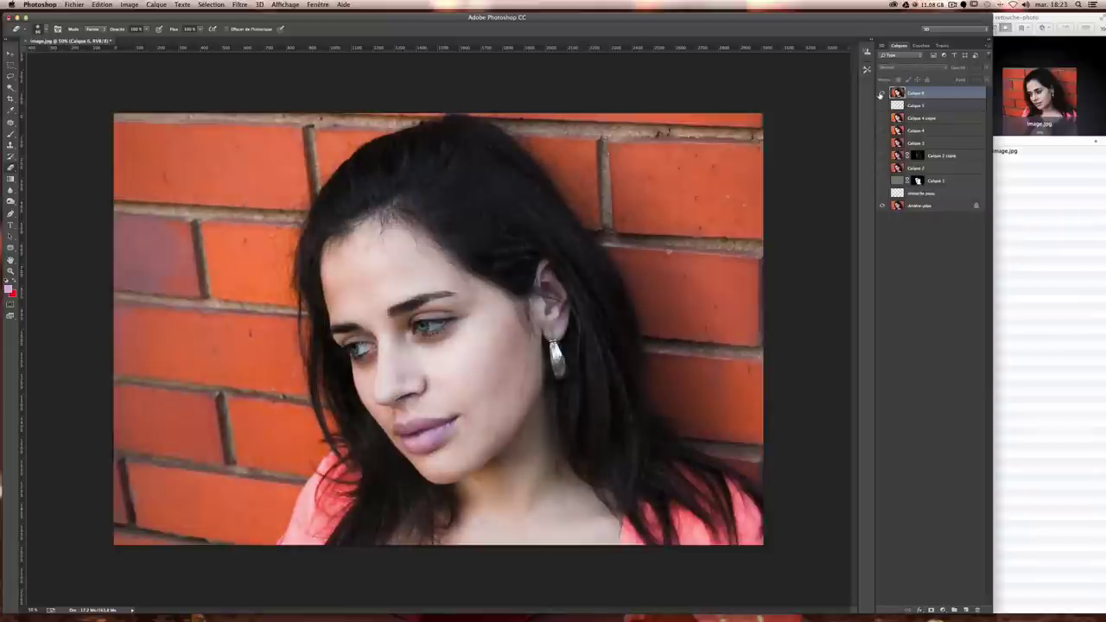
pyautogui.click(881, 93)
pyautogui.click(881, 93)
pyautogui.click(880, 93)
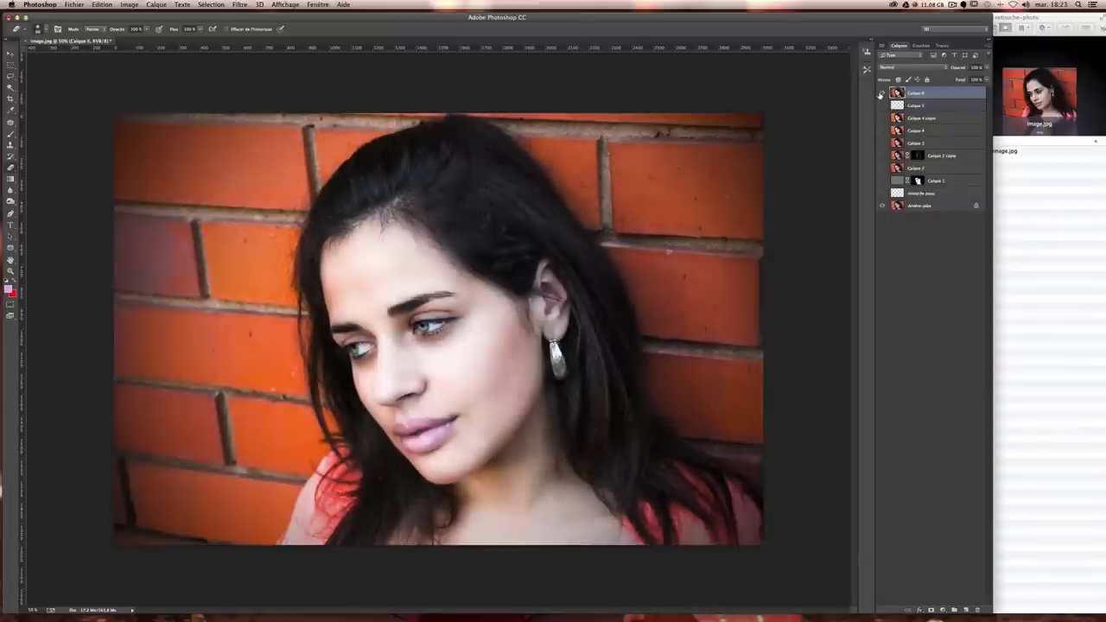
pyautogui.click(880, 93)
pyautogui.click(880, 93)
pyautogui.click(880, 93)
pyautogui.click(880, 94)
pyautogui.click(881, 93)
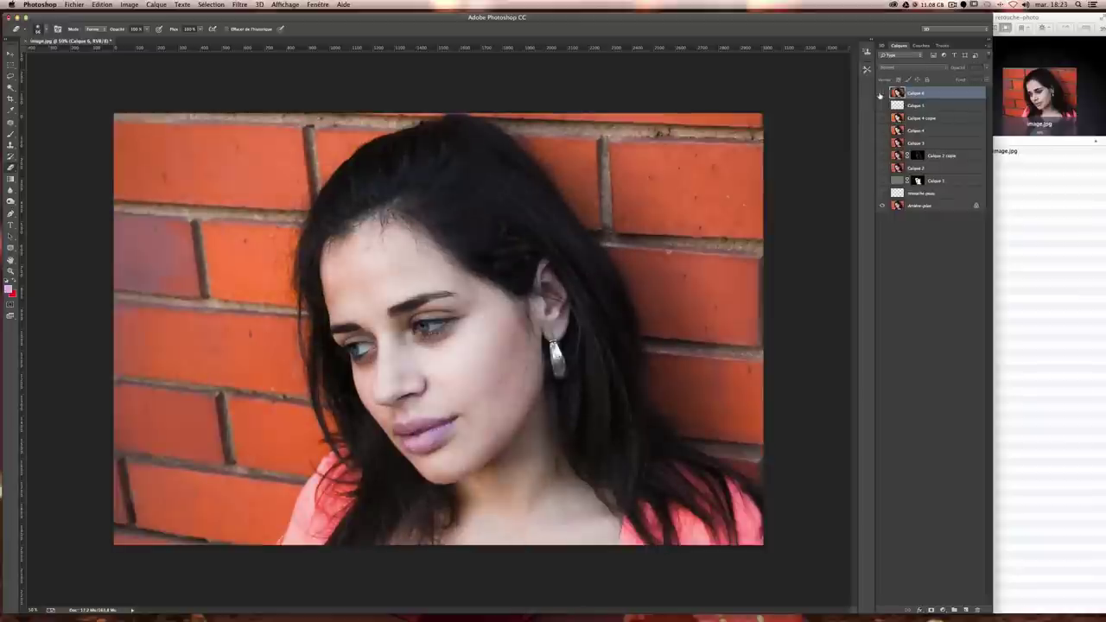
pyautogui.click(881, 93)
pyautogui.click(880, 94)
pyautogui.click(881, 94)
pyautogui.click(881, 93)
pyautogui.click(881, 93)
pyautogui.click(881, 94)
pyautogui.click(881, 94)
pyautogui.click(880, 94)
pyautogui.click(881, 94)
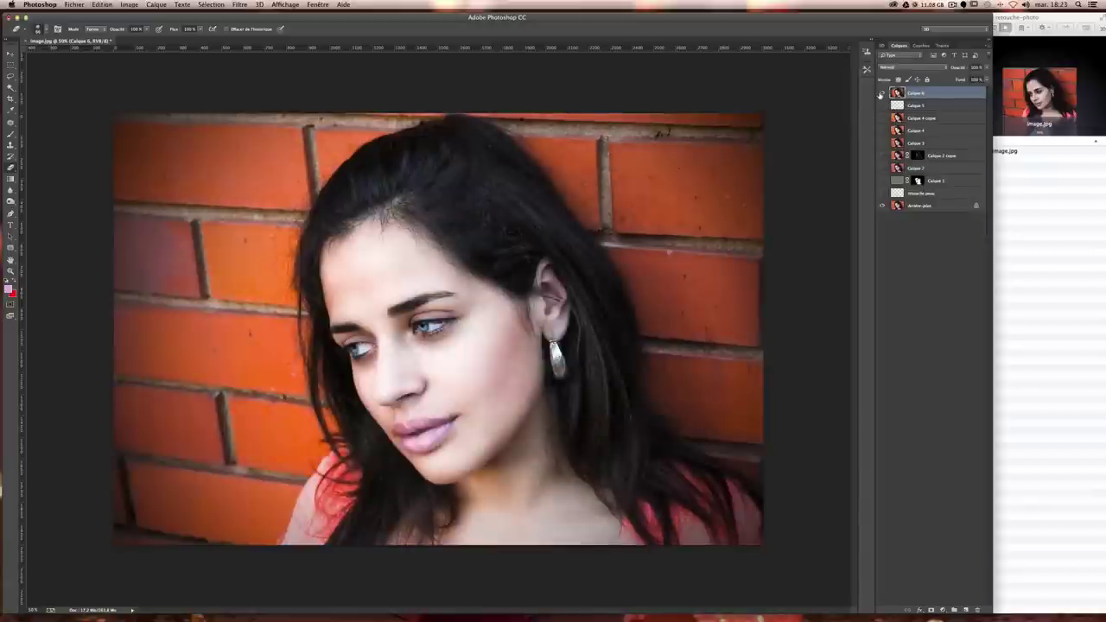